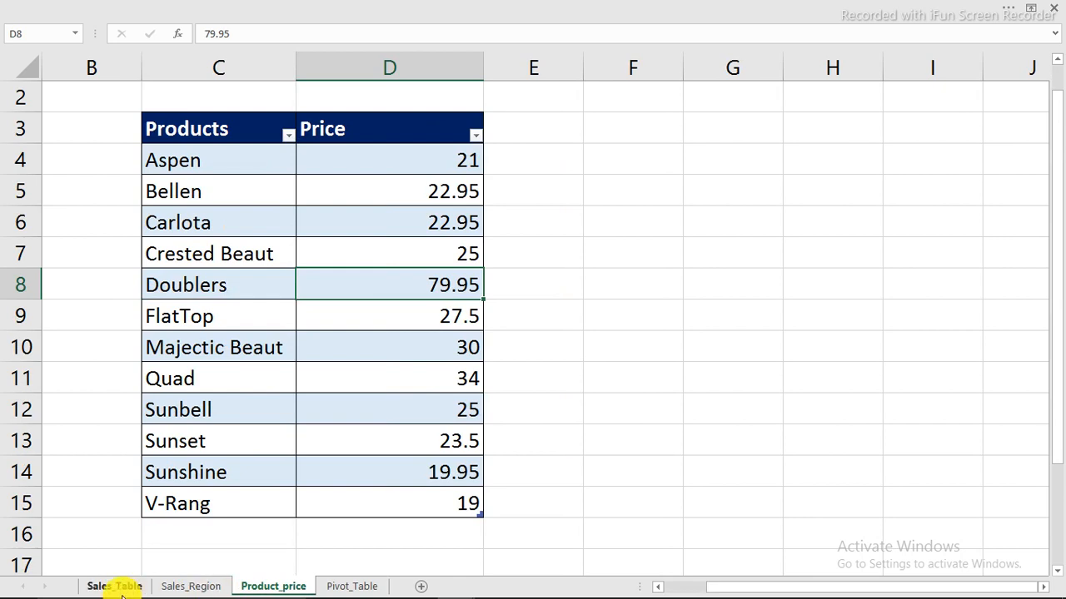
- Review the records on the Sales_Table sheet, covering its Date, SalesRep, Product and Units columns
{"action": "left_click", "coordinate": [117, 587]}
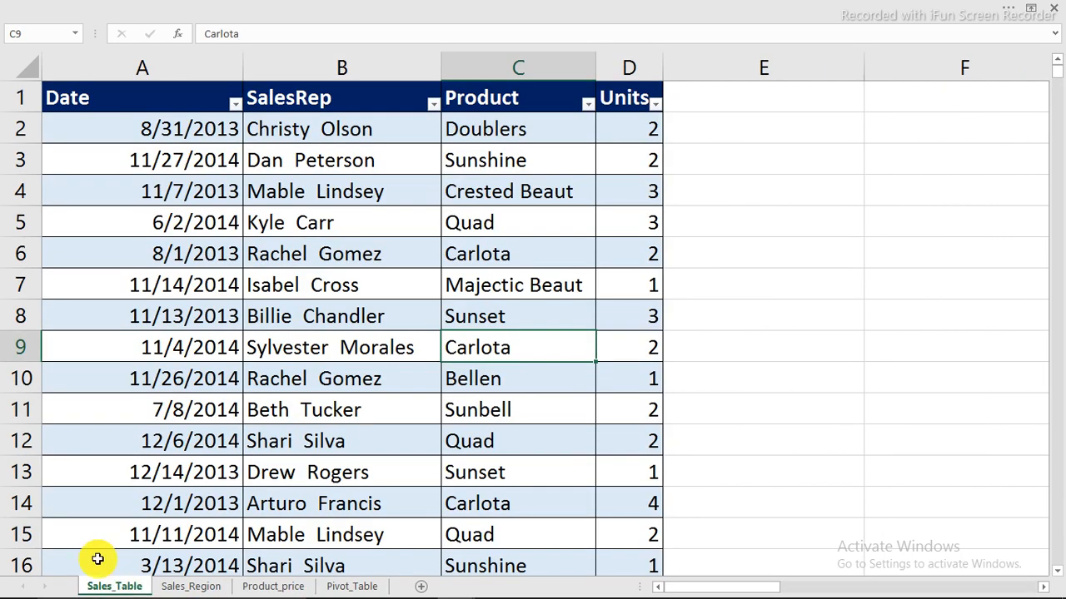
{"action": "left_click", "coordinate": [550, 216]}
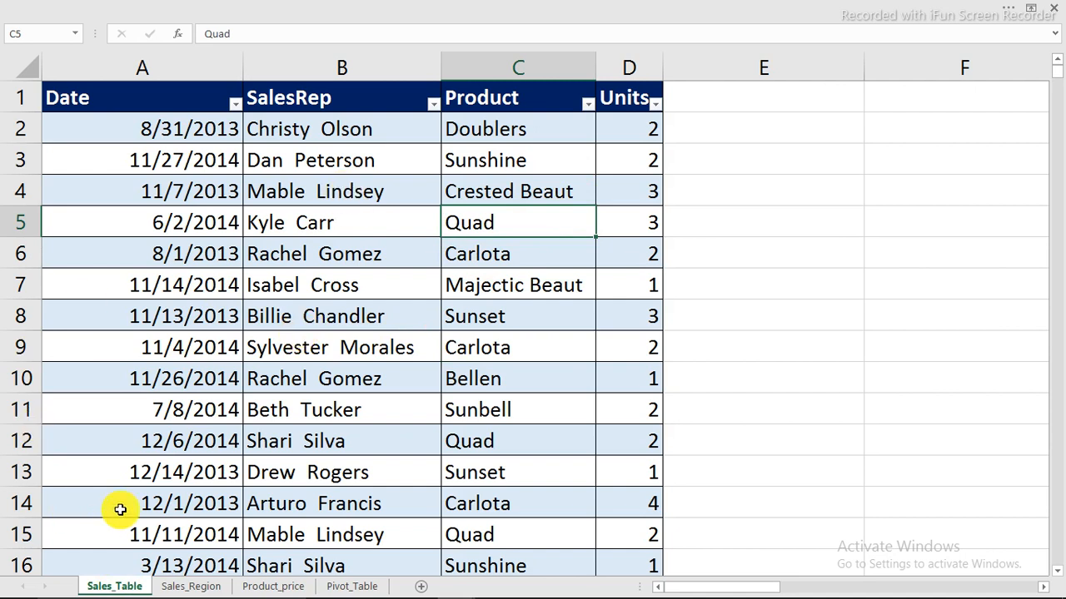
{"action": "left_click", "coordinate": [158, 158]}
{"action": "left_click", "coordinate": [309, 227]}
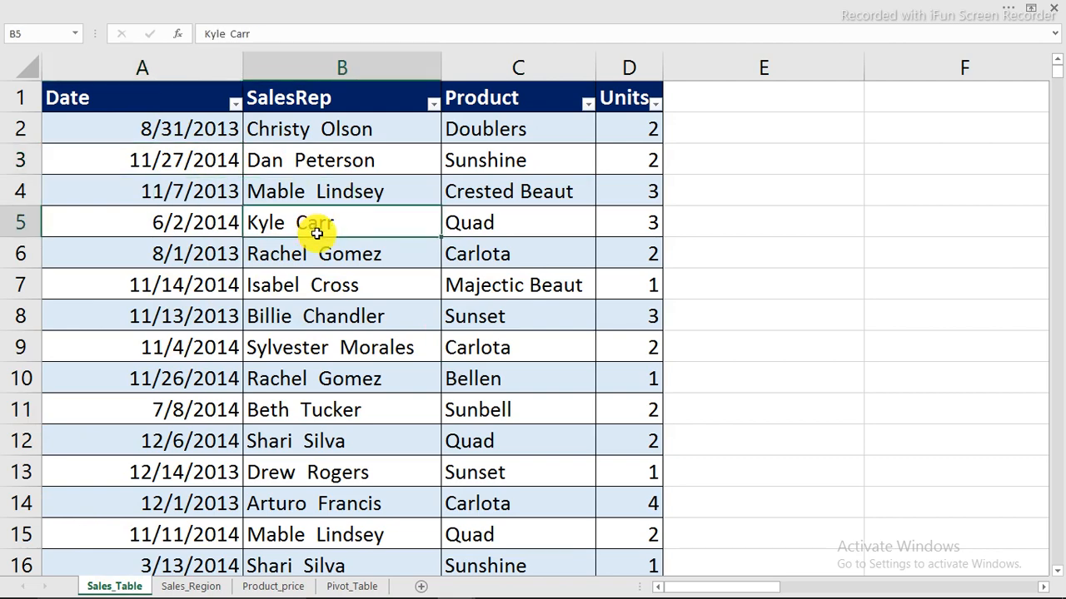
{"action": "scroll", "coordinate": [315, 273], "scroll_direction": "down", "scroll_amount": 5}
{"action": "scroll", "coordinate": [315, 272], "scroll_direction": "down", "scroll_amount": 20}
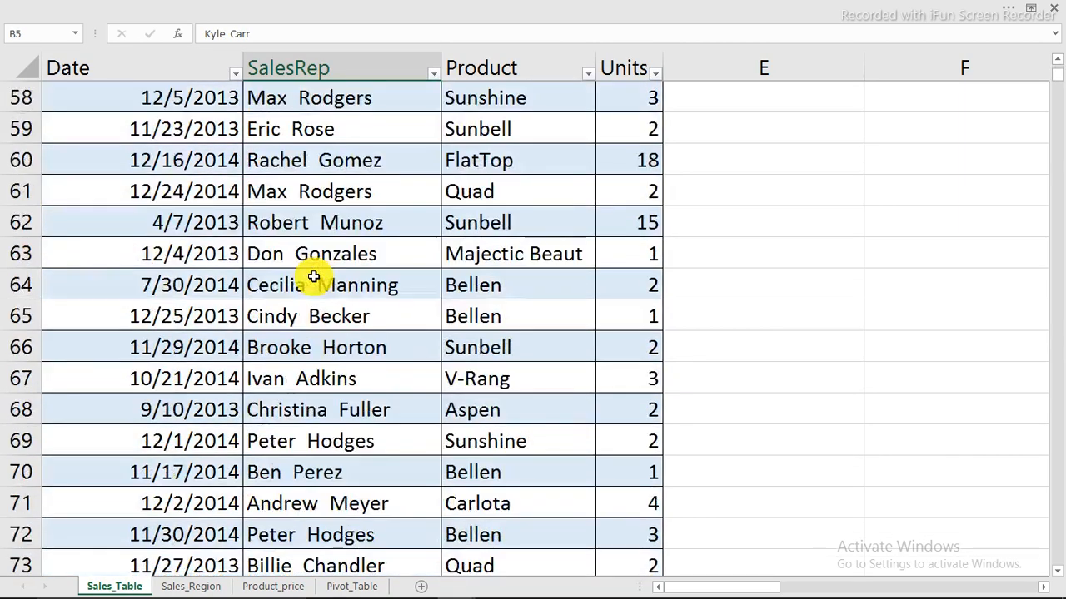
{"action": "scroll", "coordinate": [324, 273], "scroll_direction": "up", "scroll_amount": 8}
{"action": "scroll", "coordinate": [324, 274], "scroll_direction": "up", "scroll_amount": 18}
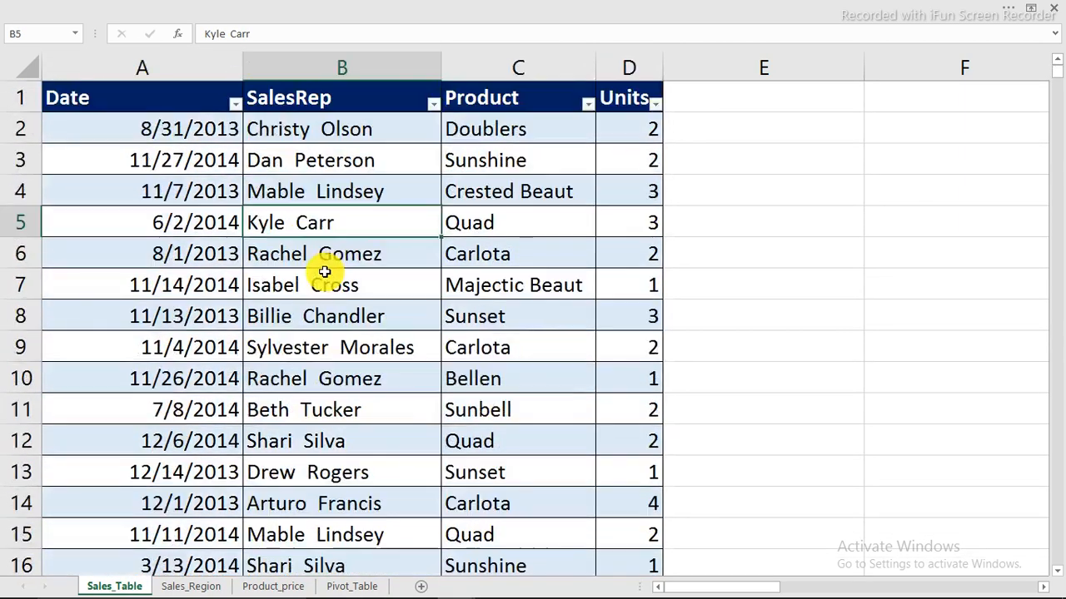
{"action": "left_click", "coordinate": [288, 192]}
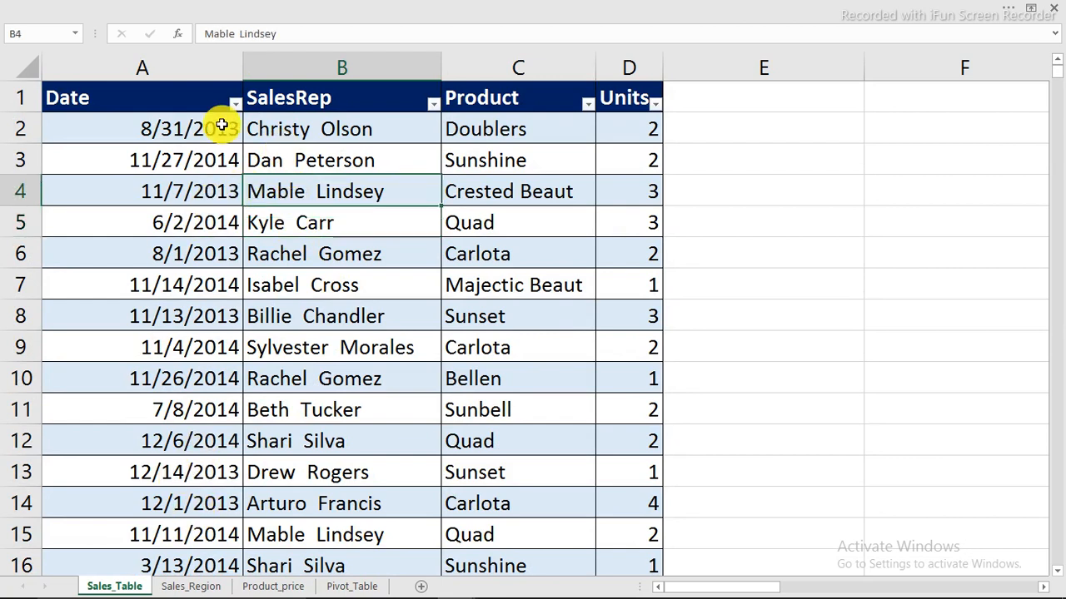
{"action": "left_click", "coordinate": [76, 100]}
{"action": "key", "text": "ctrl+space"}
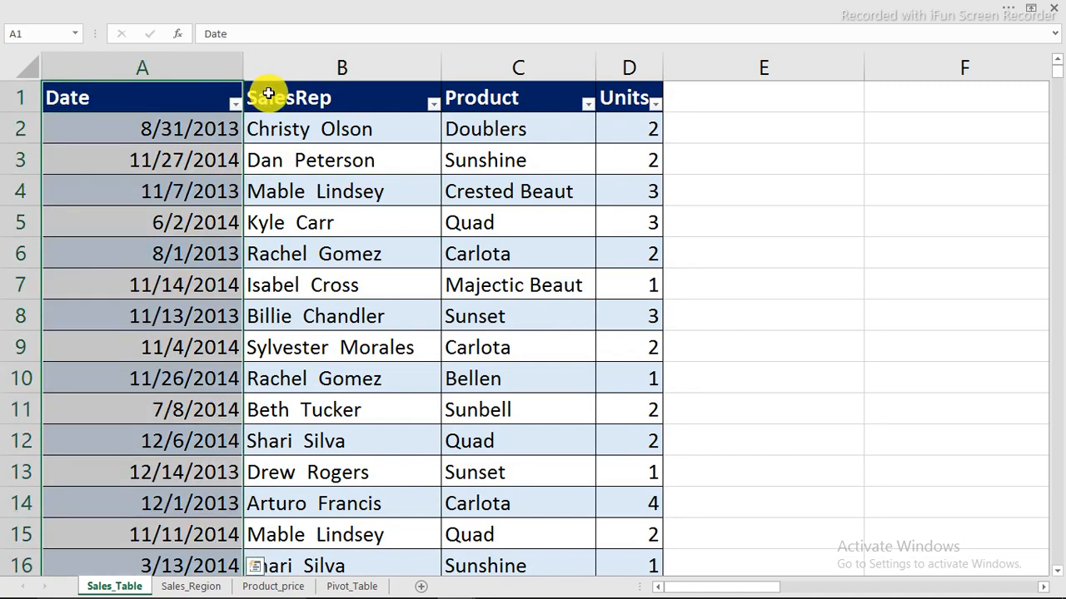
{"action": "left_click", "coordinate": [279, 97]}
{"action": "left_click", "coordinate": [462, 97]}
{"action": "left_click", "coordinate": [612, 98]}
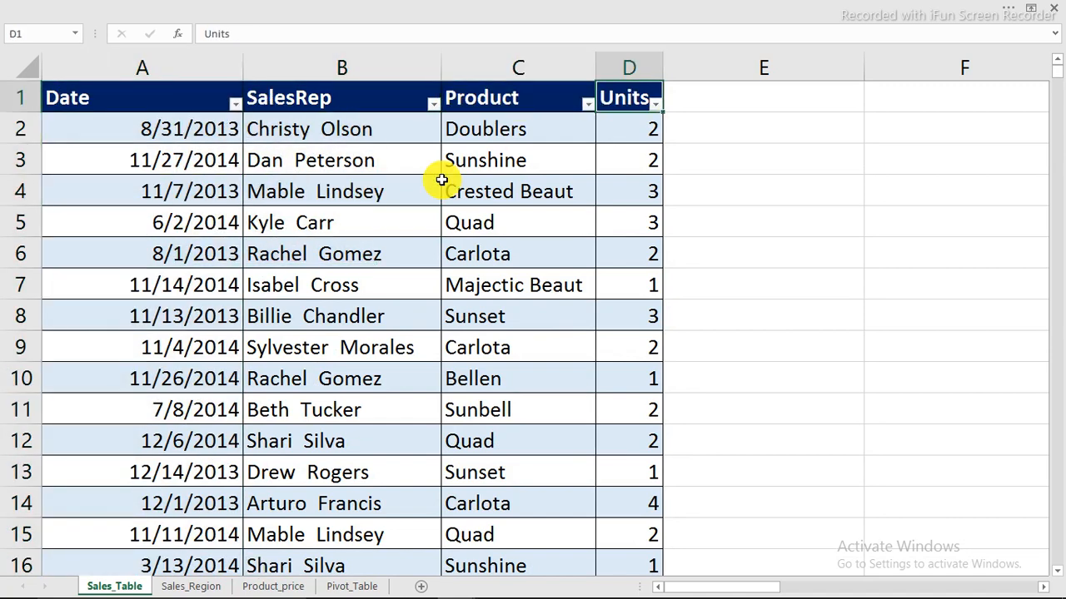
- Examine the Sales_Region sheet to see how each sales rep is matched to a region
{"action": "left_click", "coordinate": [203, 588]}
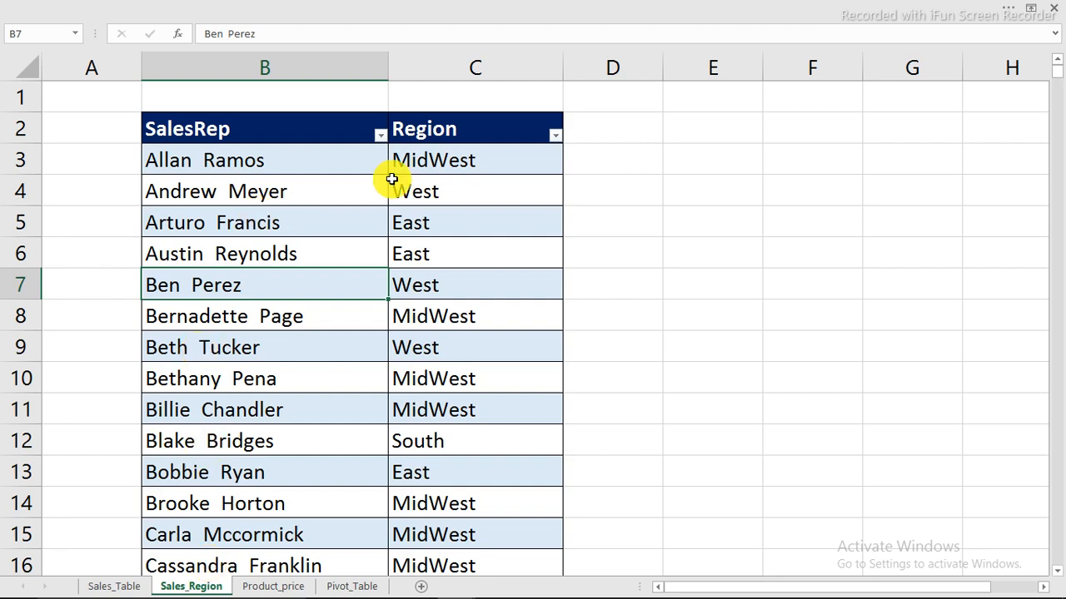
{"action": "left_click", "coordinate": [293, 165]}
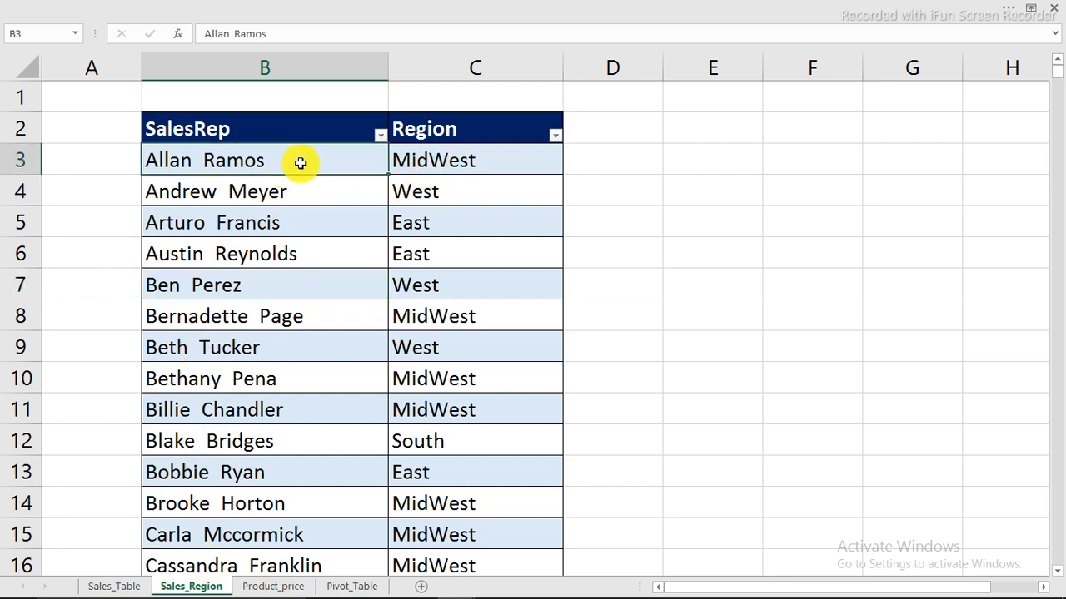
{"action": "left_click", "coordinate": [442, 161]}
{"action": "left_click", "coordinate": [272, 221]}
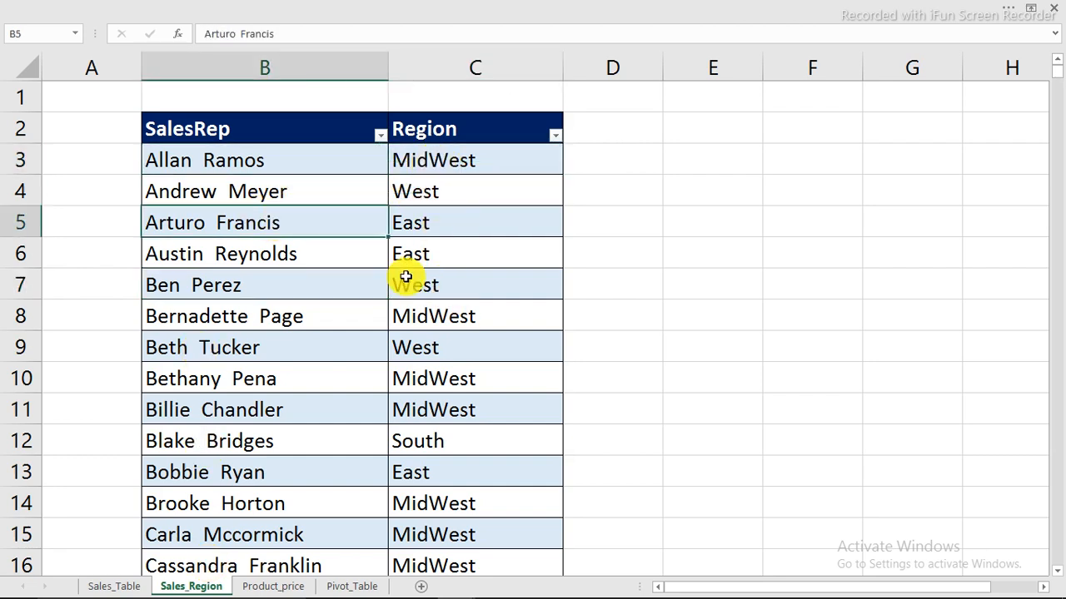
- Examine the product list on the Product_price sheet and compare it with the other data sheets
{"action": "left_click", "coordinate": [268, 587]}
{"action": "left_click_drag", "start_coordinate": [179, 222], "coordinate": [187, 348]}
{"action": "left_click", "coordinate": [136, 582]}
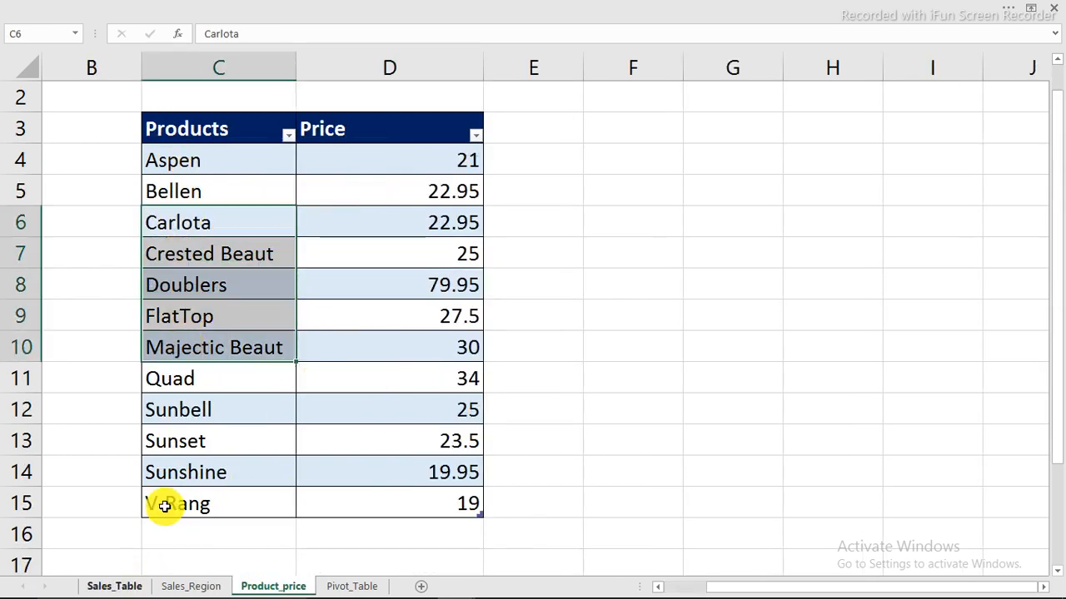
{"action": "left_click", "coordinate": [191, 586]}
{"action": "left_click", "coordinate": [255, 585]}
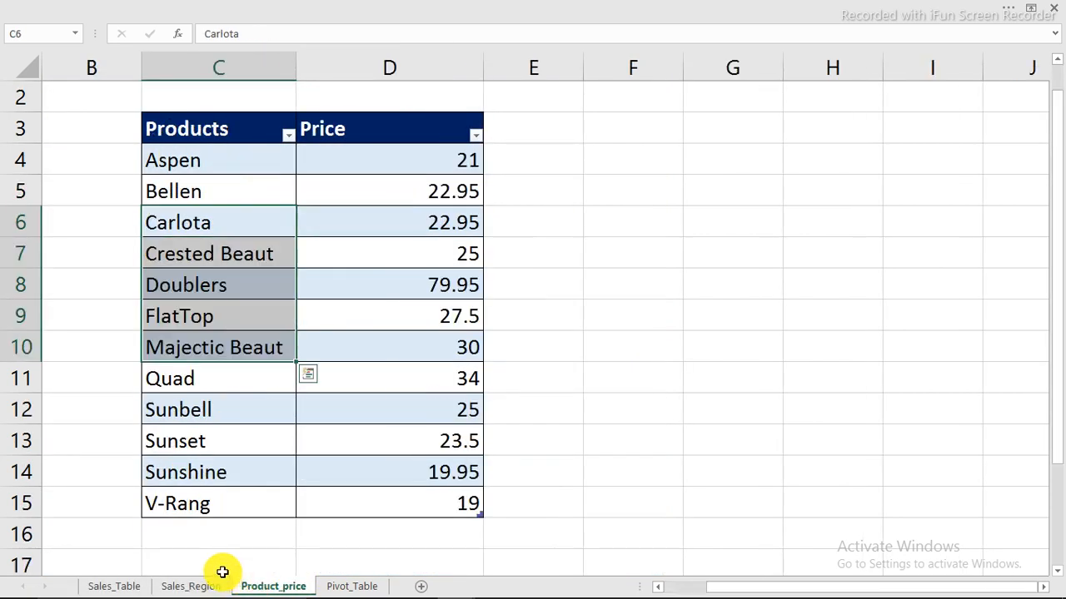
- Go to the Price_table named range to check which product and price cells it covers
{"action": "left_click", "coordinate": [248, 379]}
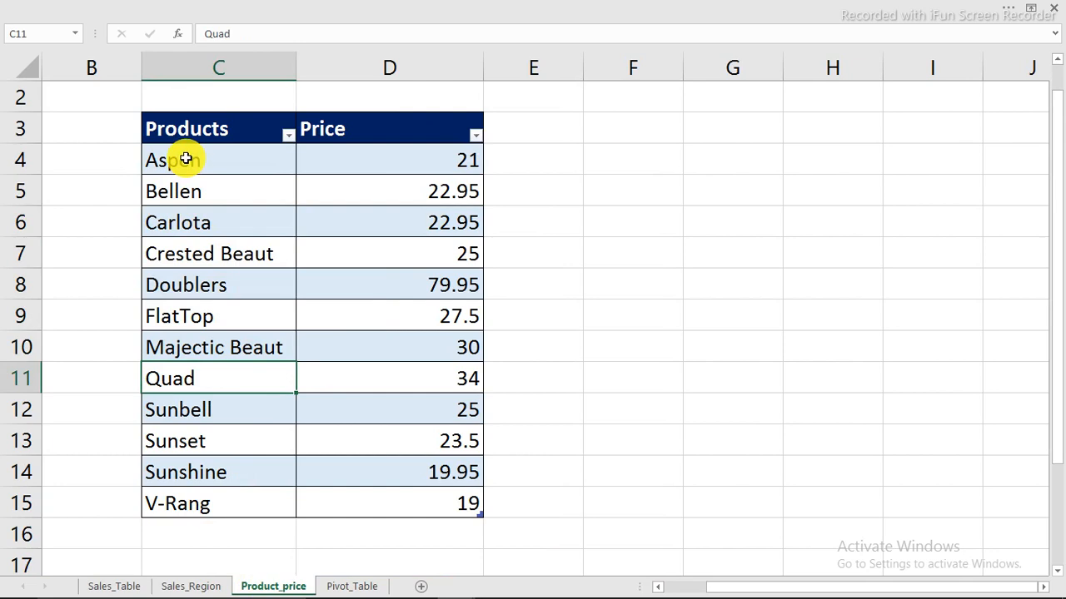
{"action": "left_click", "coordinate": [75, 33]}
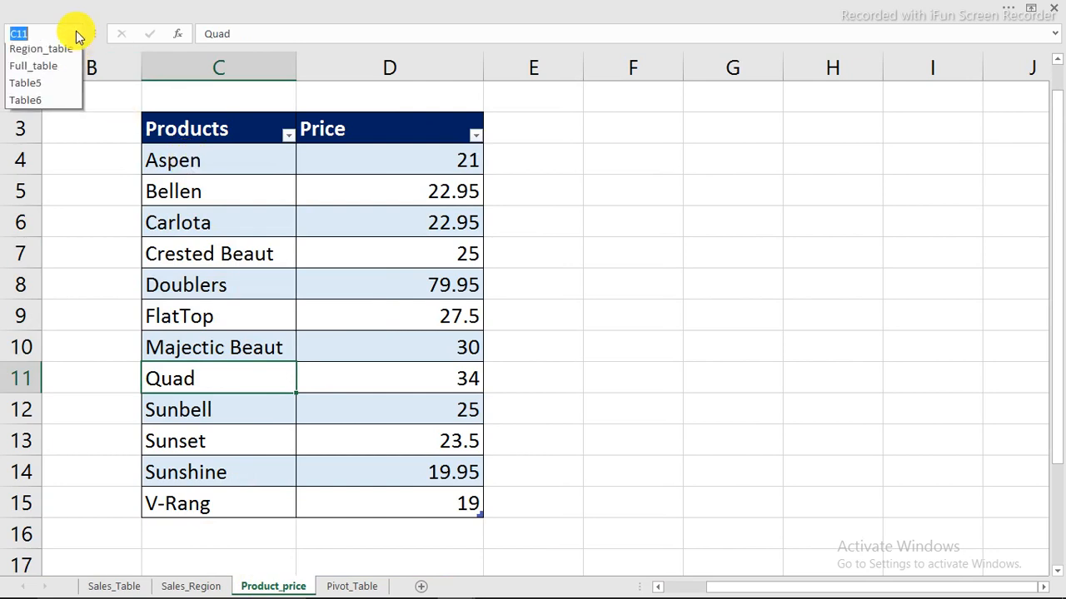
{"action": "left_click", "coordinate": [56, 53]}
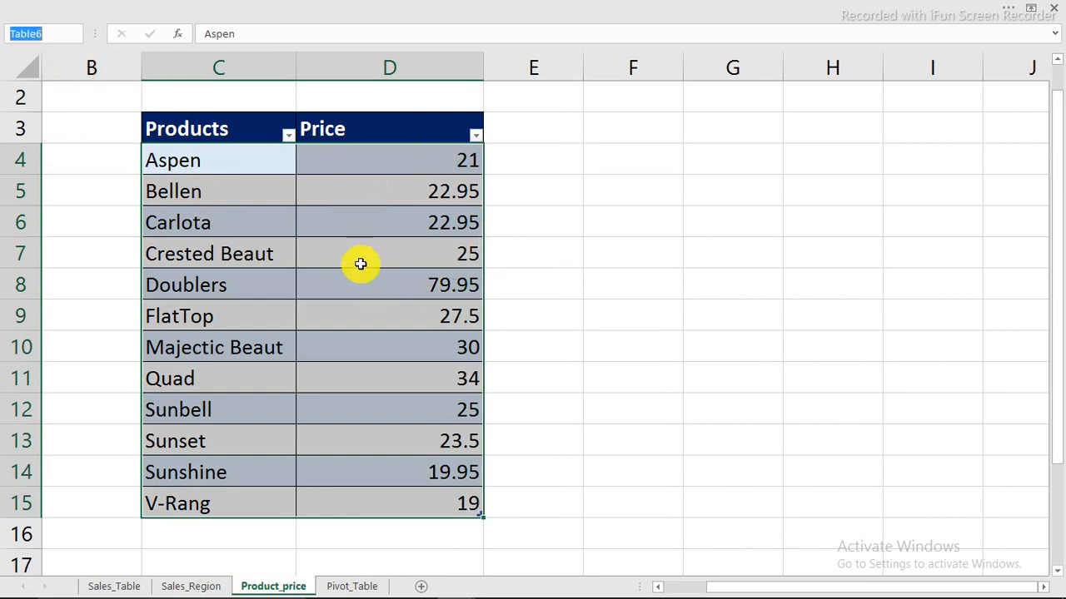
{"action": "left_click", "coordinate": [261, 196]}
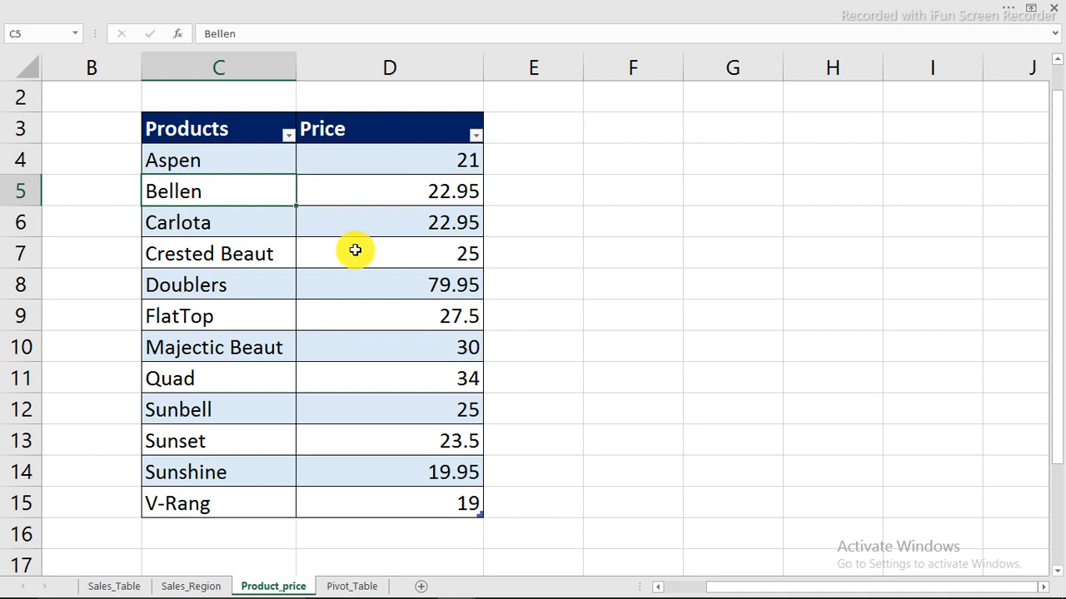
- Go to the Region_table named range and check its extent down to the last sales rep
{"action": "left_click", "coordinate": [77, 35]}
{"action": "left_click", "coordinate": [63, 77]}
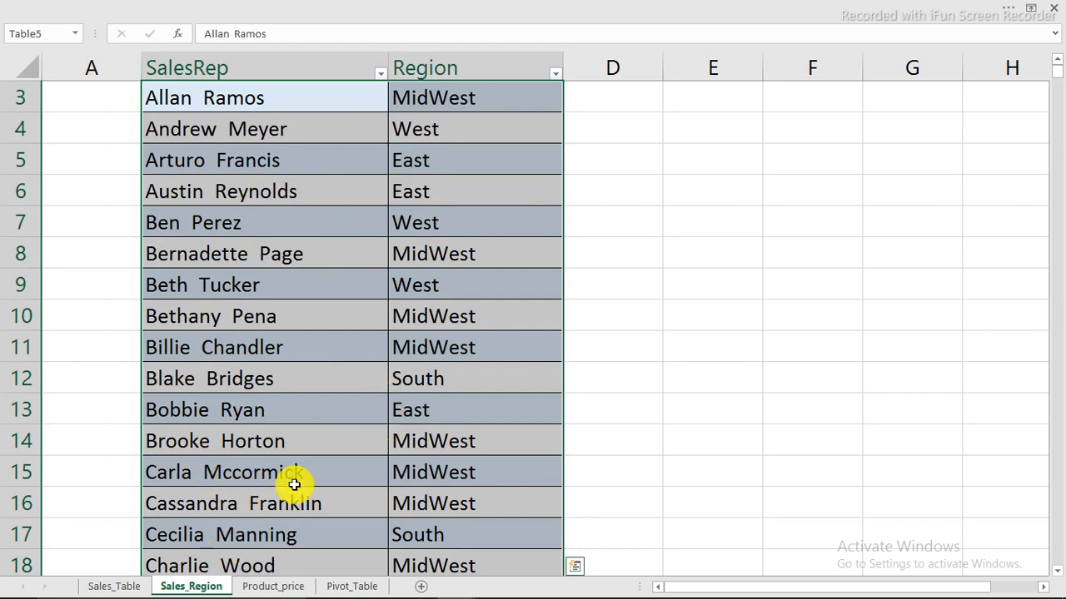
{"action": "scroll", "coordinate": [395, 304], "scroll_direction": "down", "scroll_amount": 19}
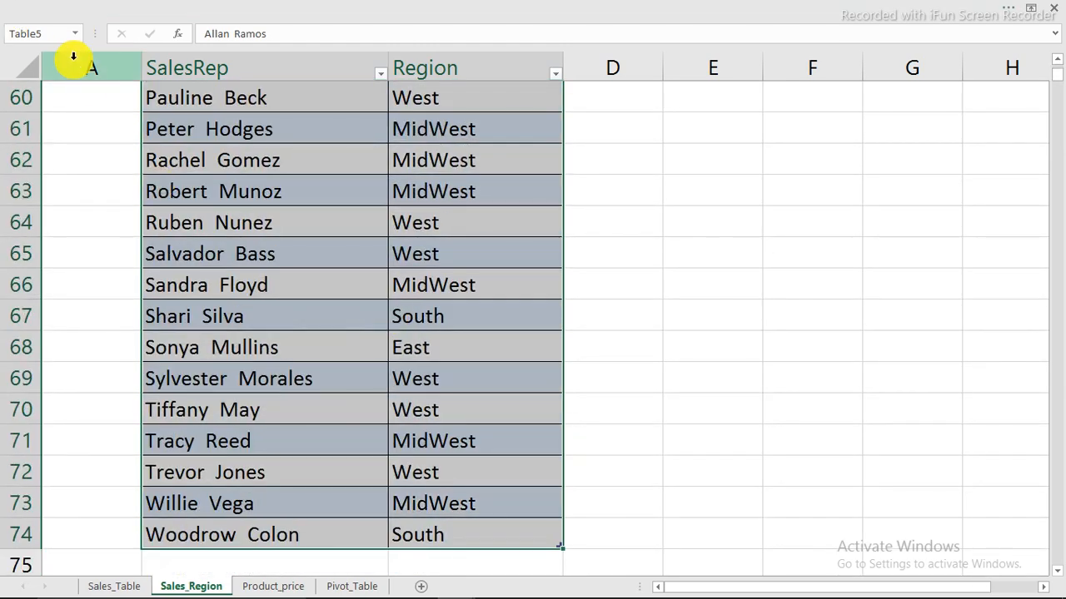
- Go to the Full_table named range on the Sales_Table sheet to check the cells it covers
{"action": "left_click", "coordinate": [123, 586]}
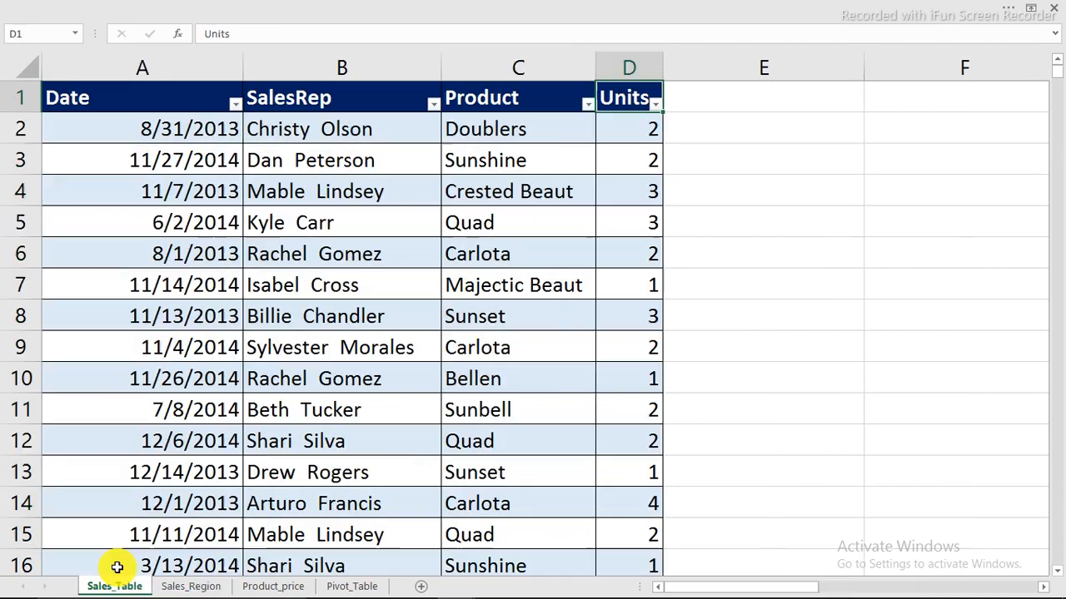
{"action": "left_click", "coordinate": [76, 35]}
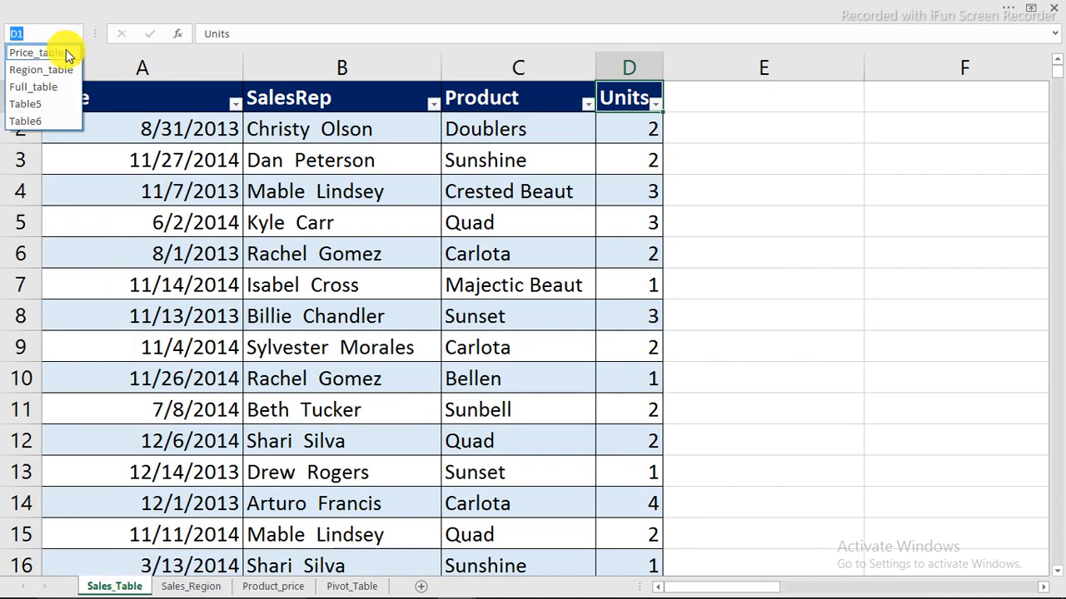
{"action": "left_click", "coordinate": [39, 90]}
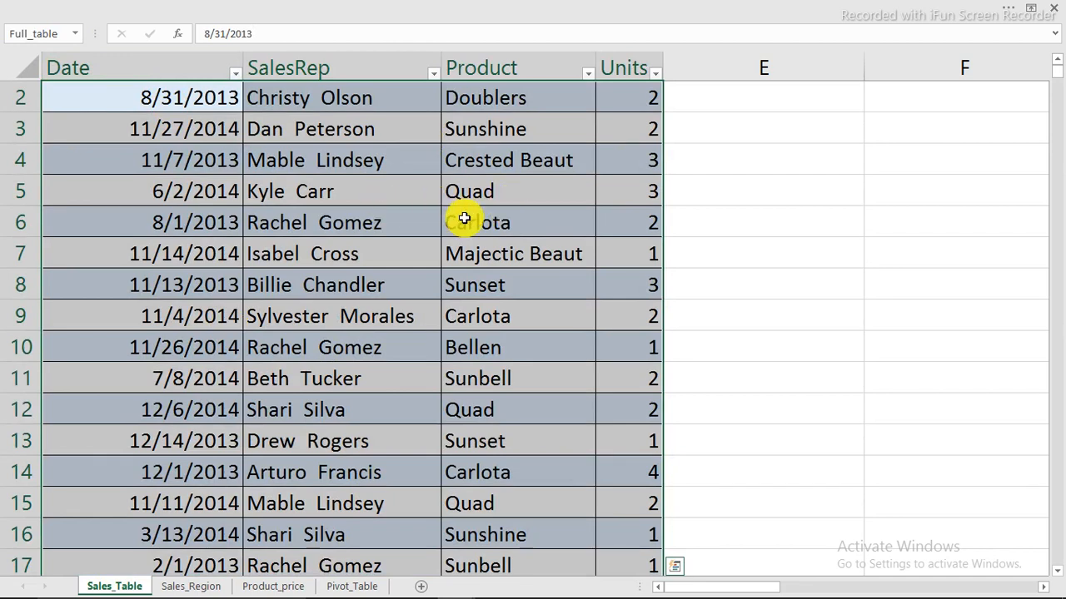
{"action": "scroll", "coordinate": [445, 221], "scroll_direction": "up", "scroll_amount": 1}
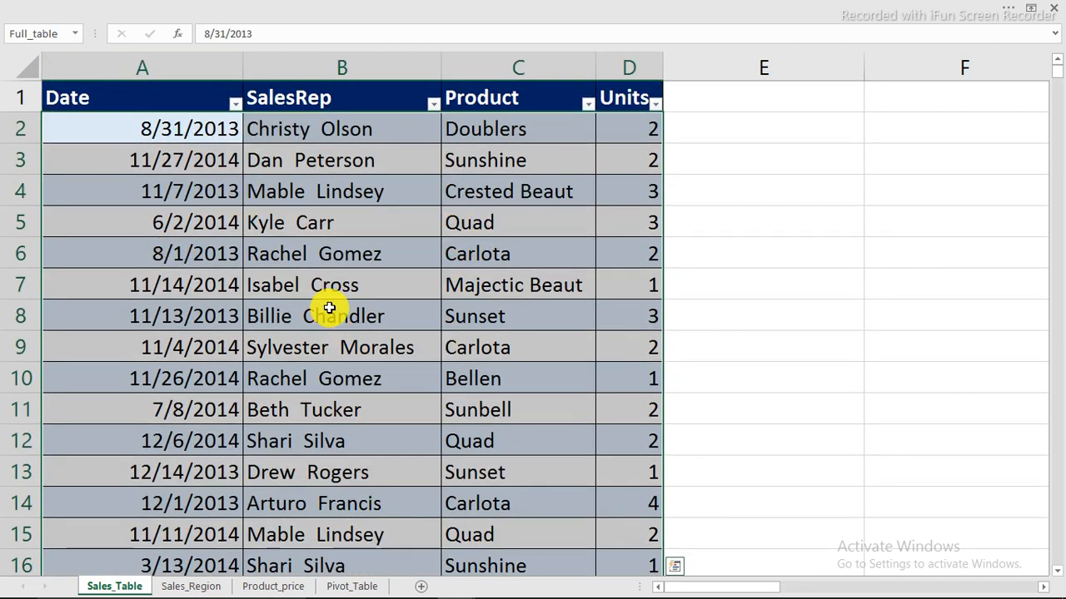
{"action": "left_click", "coordinate": [329, 308]}
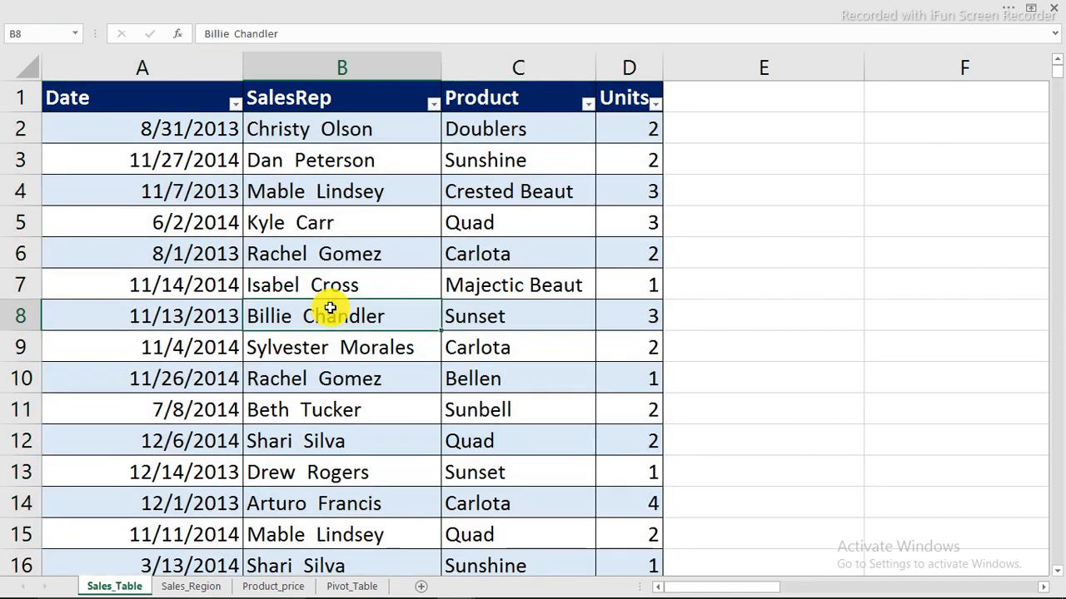
- Insert a new column before the Units column in the sales table
{"action": "left_click", "coordinate": [713, 94]}
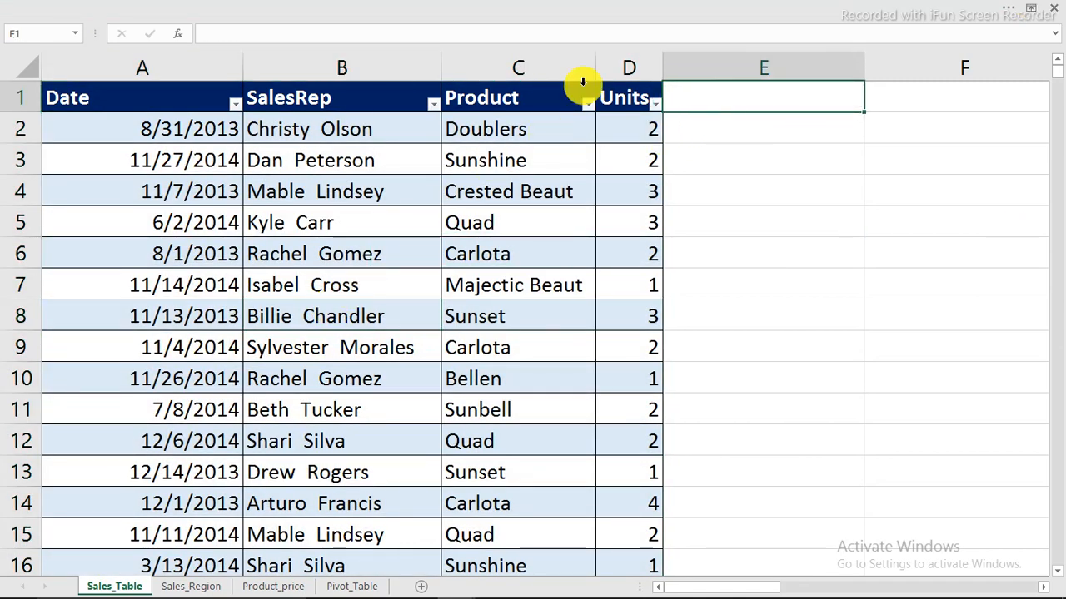
{"action": "left_click", "coordinate": [640, 65]}
{"action": "right_click", "coordinate": [639, 68]}
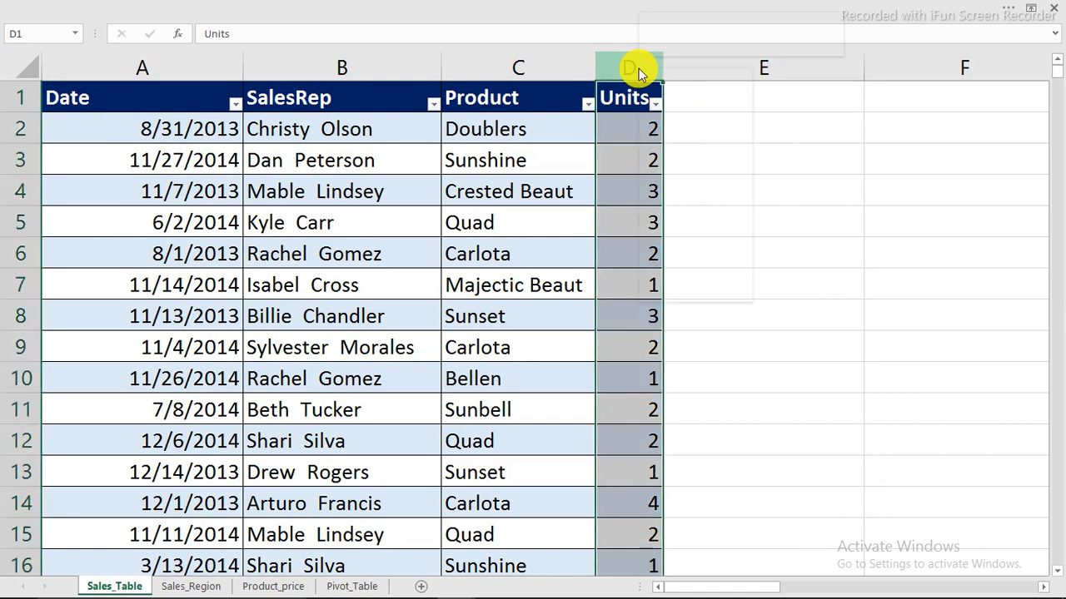
{"action": "left_click", "coordinate": [688, 185]}
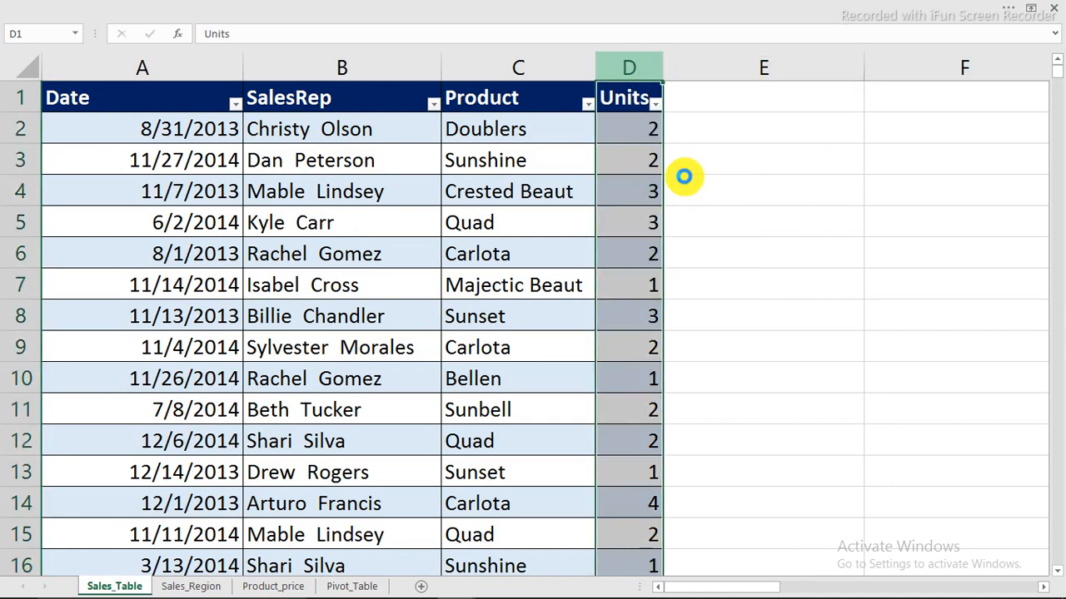
{"action": "left_click", "coordinate": [688, 177]}
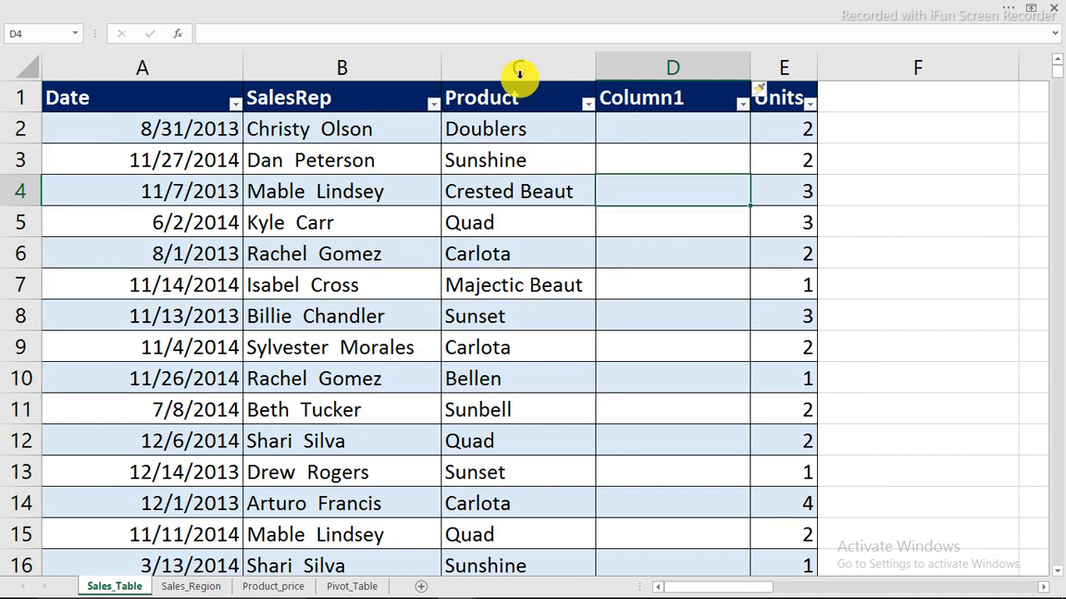
- Name the header of the empty column D "Region"
{"action": "left_click", "coordinate": [649, 66]}
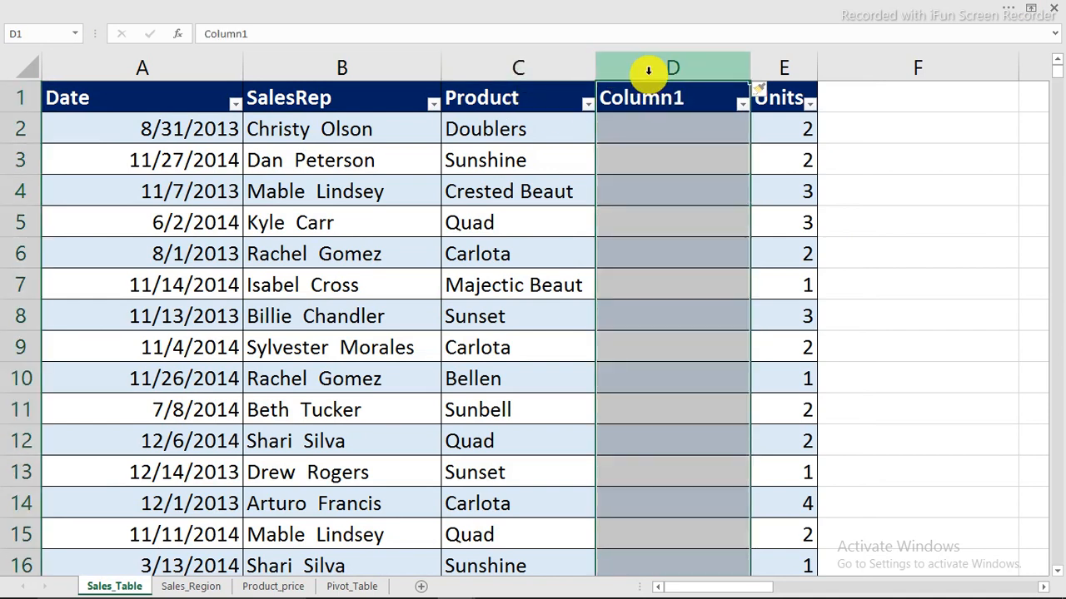
{"action": "right_click", "coordinate": [646, 65]}
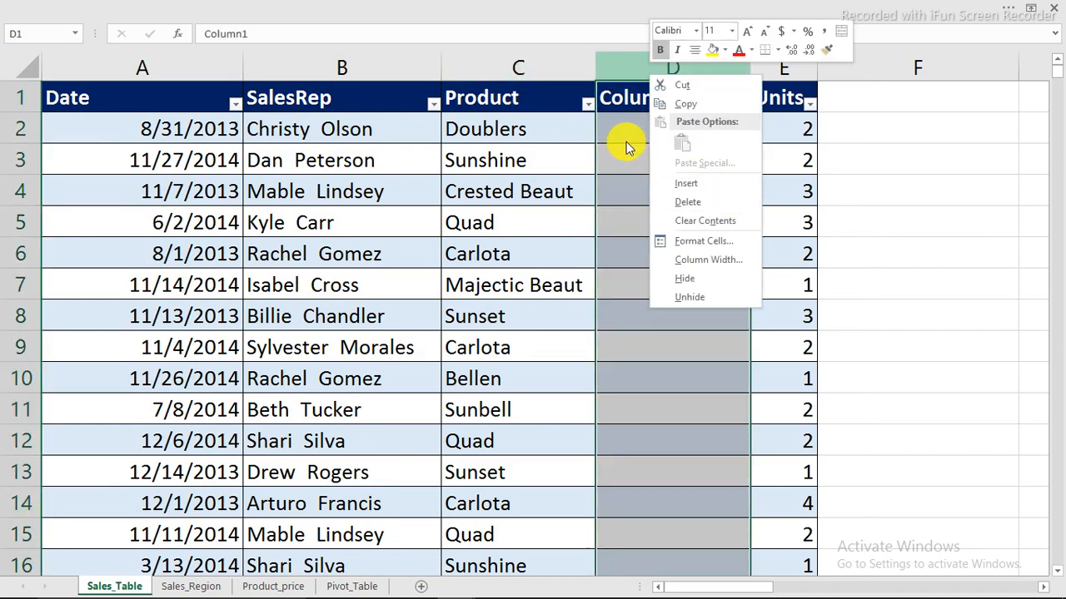
{"action": "left_click", "coordinate": [624, 101]}
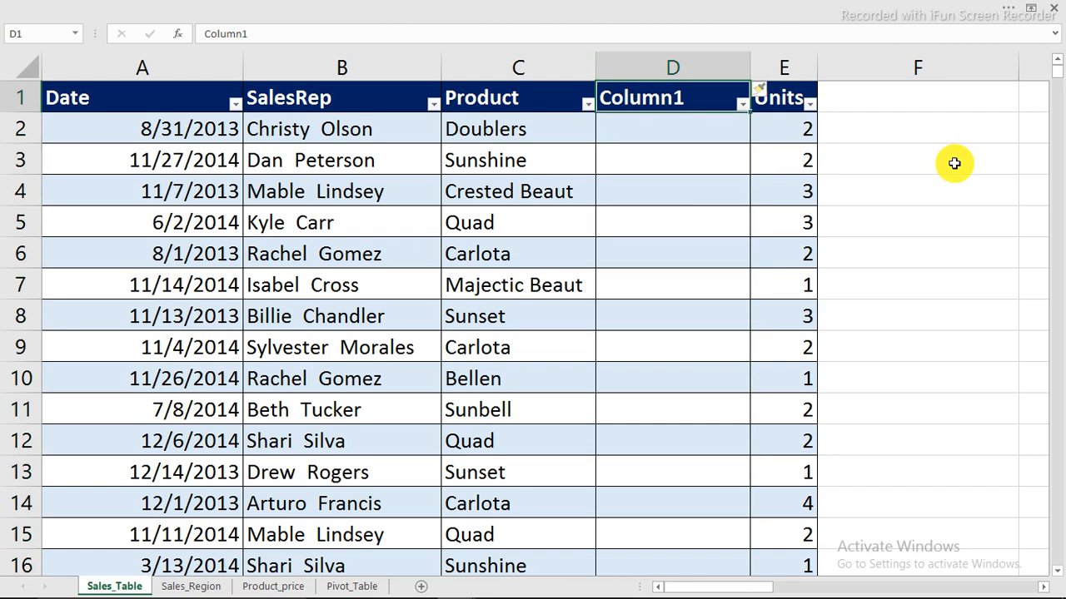
{"action": "type", "text": "Region"}
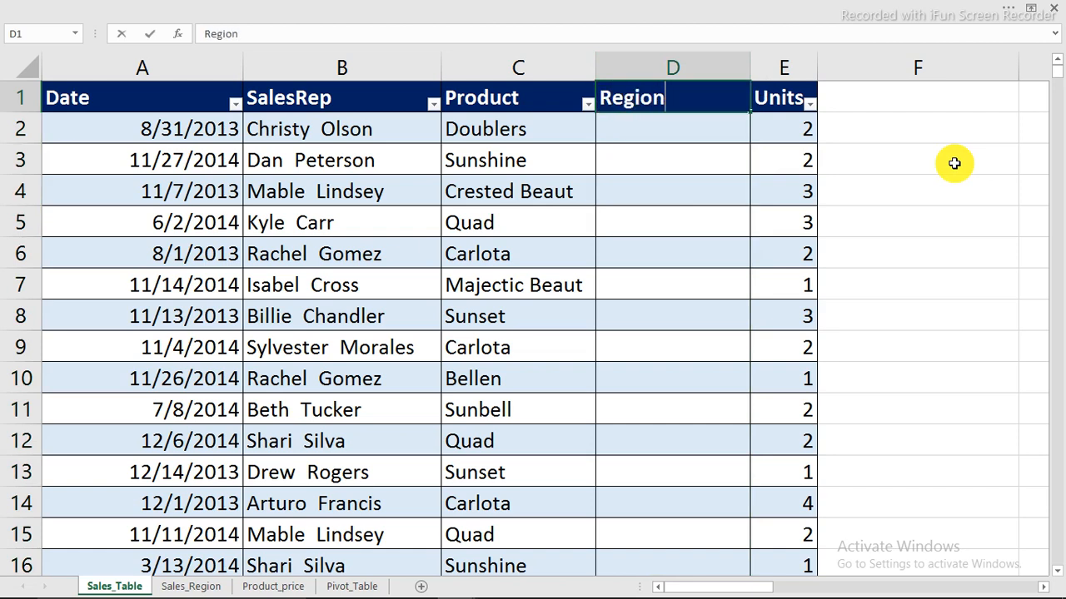
{"action": "key", "text": "Return"}
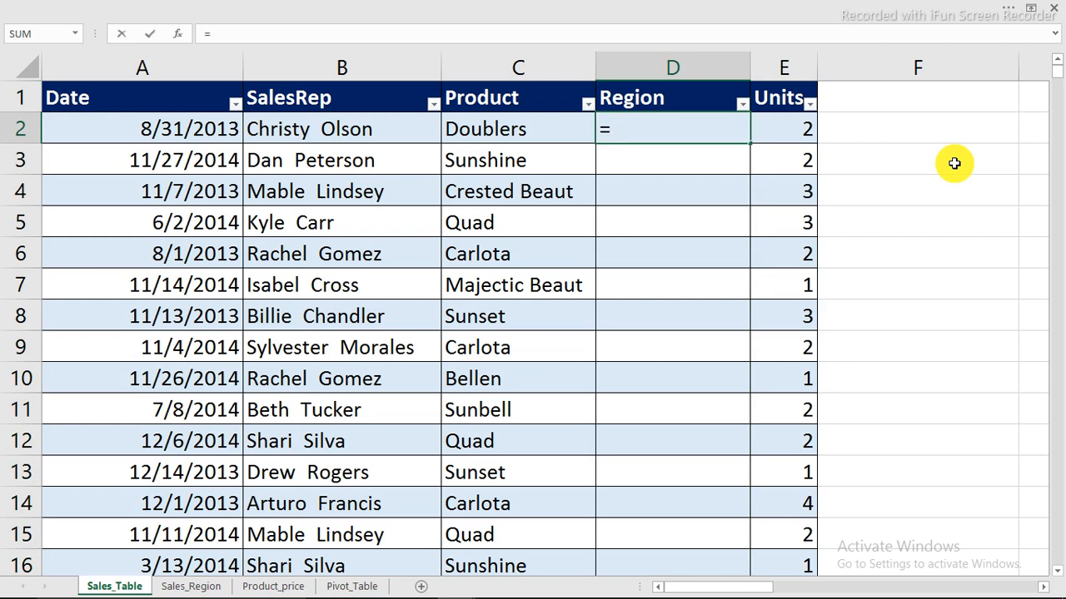
{"action": "type", "text": "=vl"}
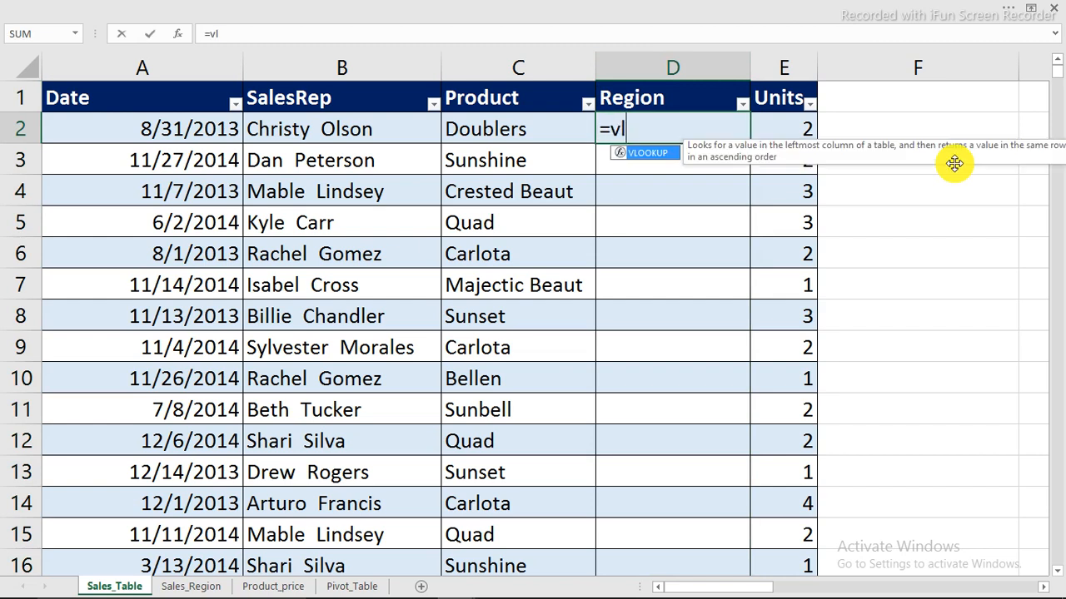
{"action": "key", "text": "Tab"}
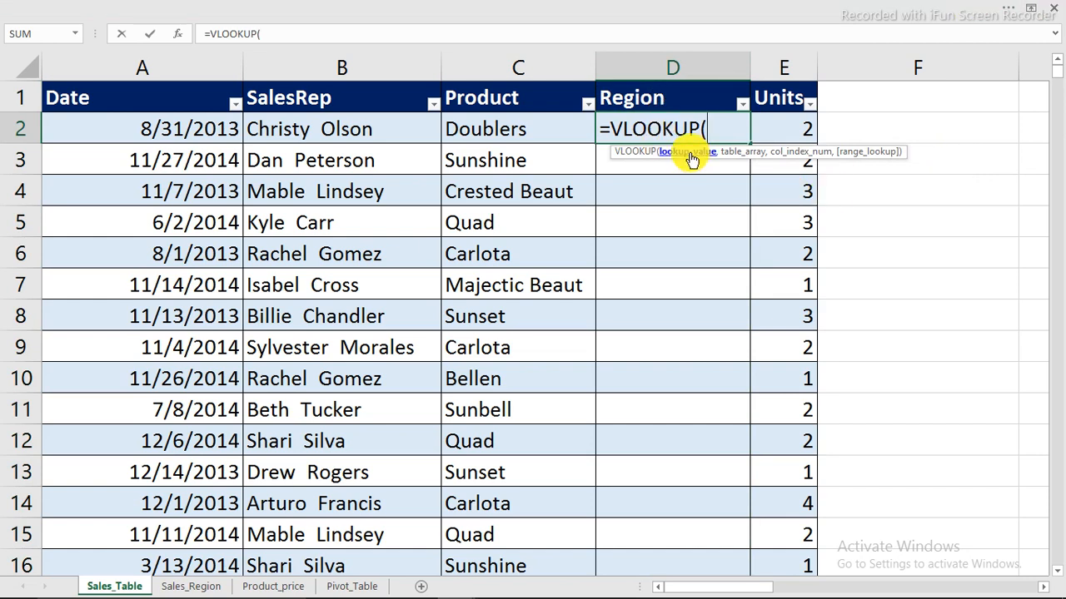
{"action": "left_click", "coordinate": [282, 129]}
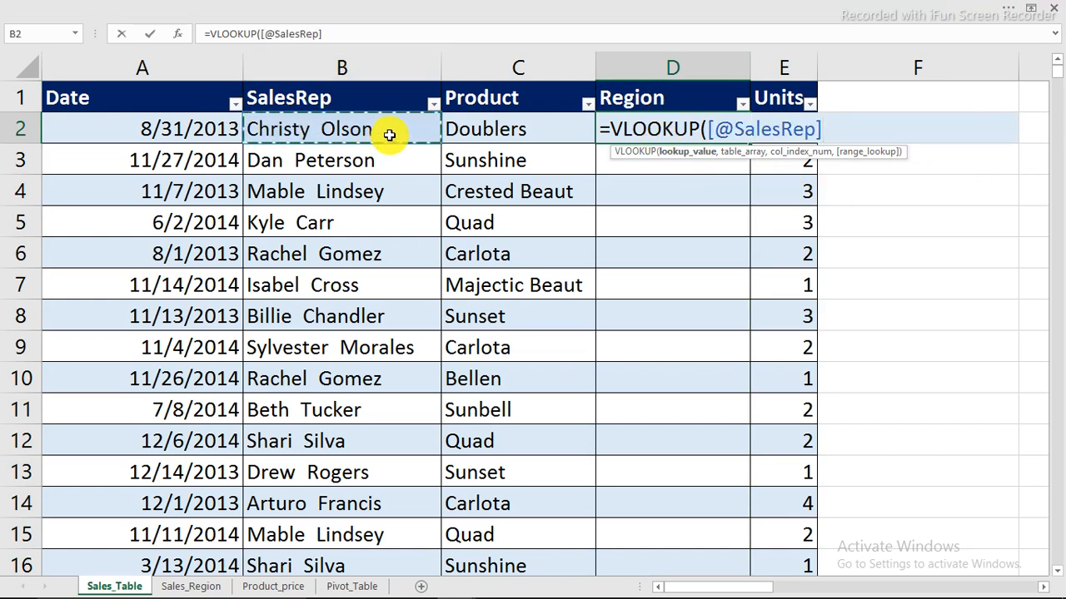
{"action": "type", "text": ","}
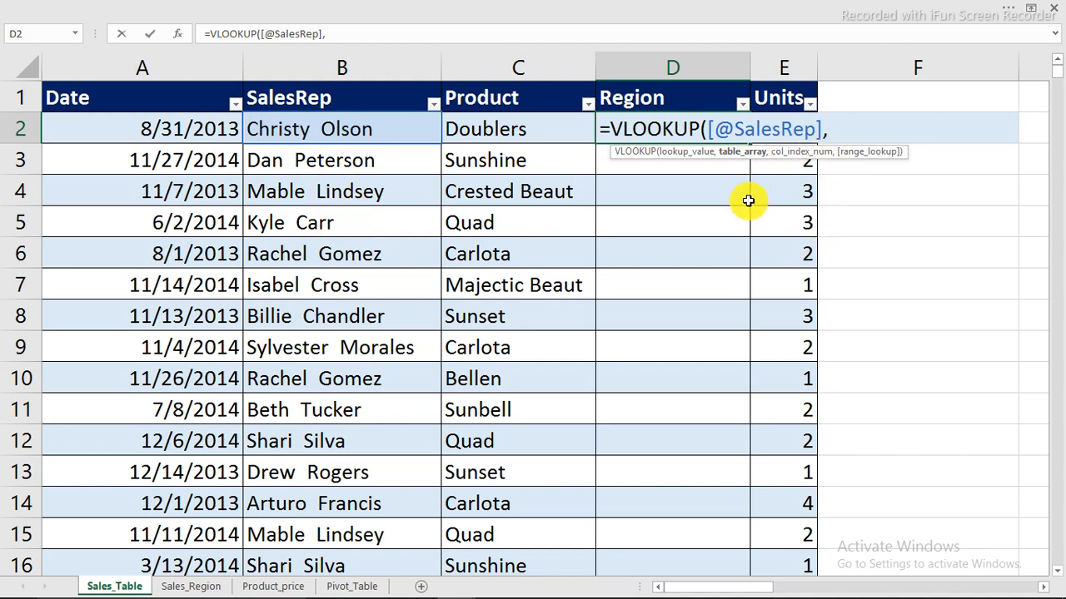
{"action": "type", "text": "reg"}
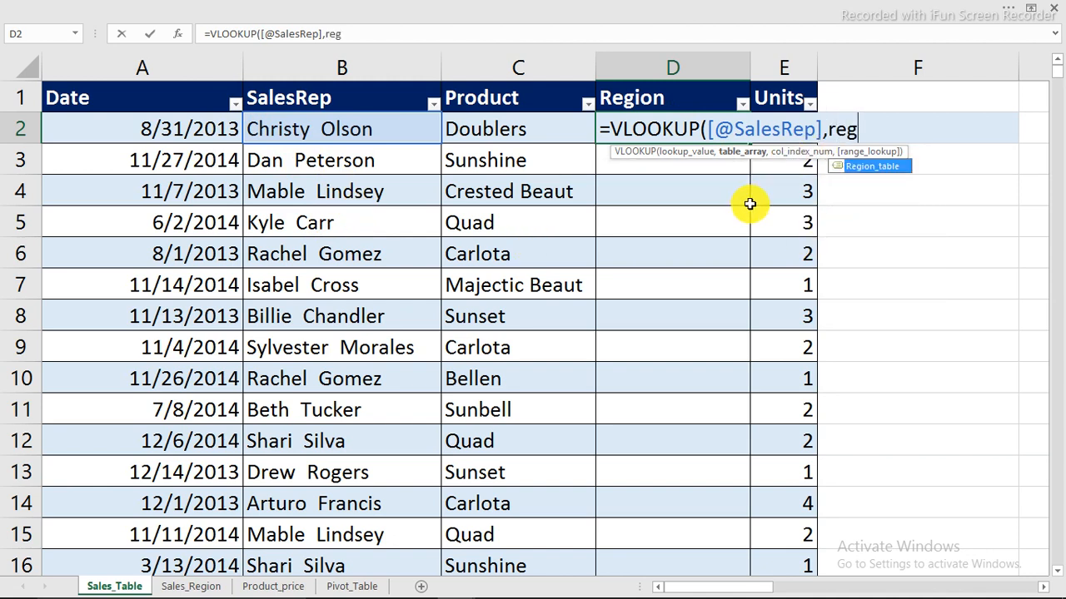
{"action": "double_click", "coordinate": [874, 176]}
{"action": "type", "text": ","}
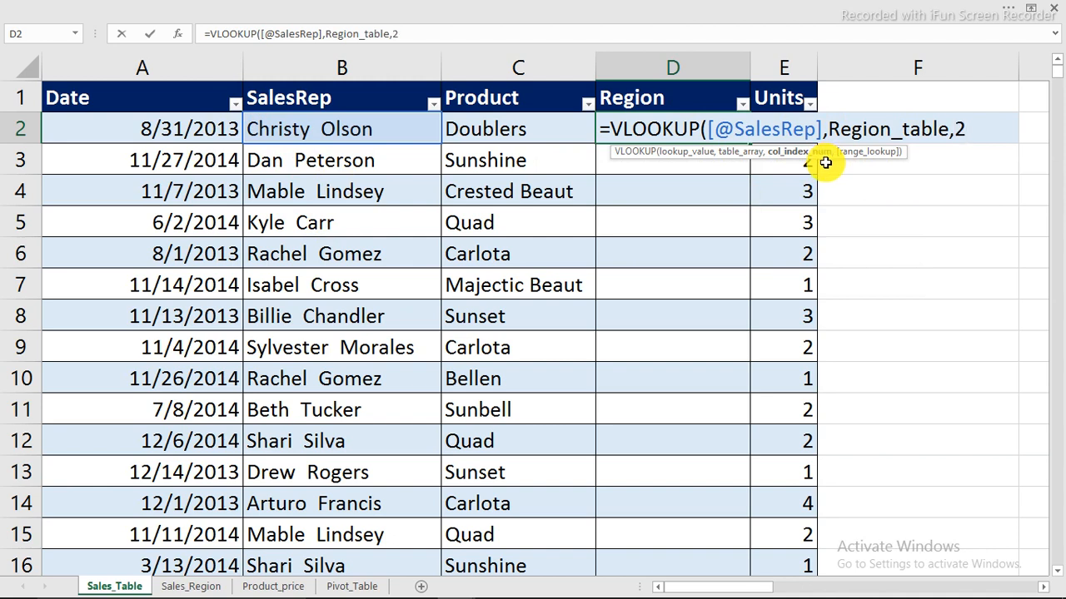
{"action": "type", "text": "2,"}
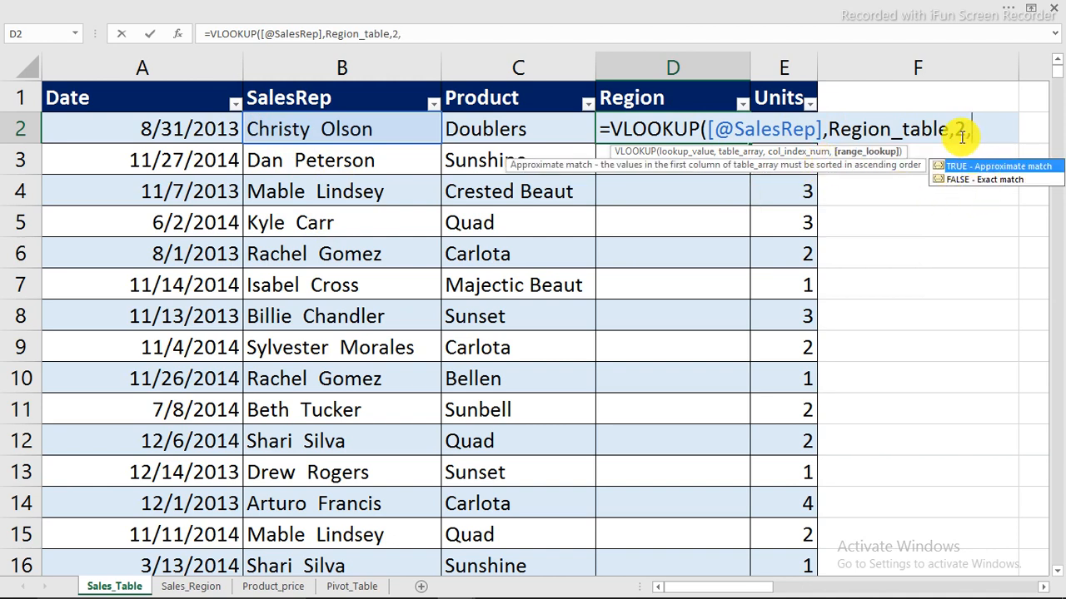
{"action": "type", "text": "0)"}
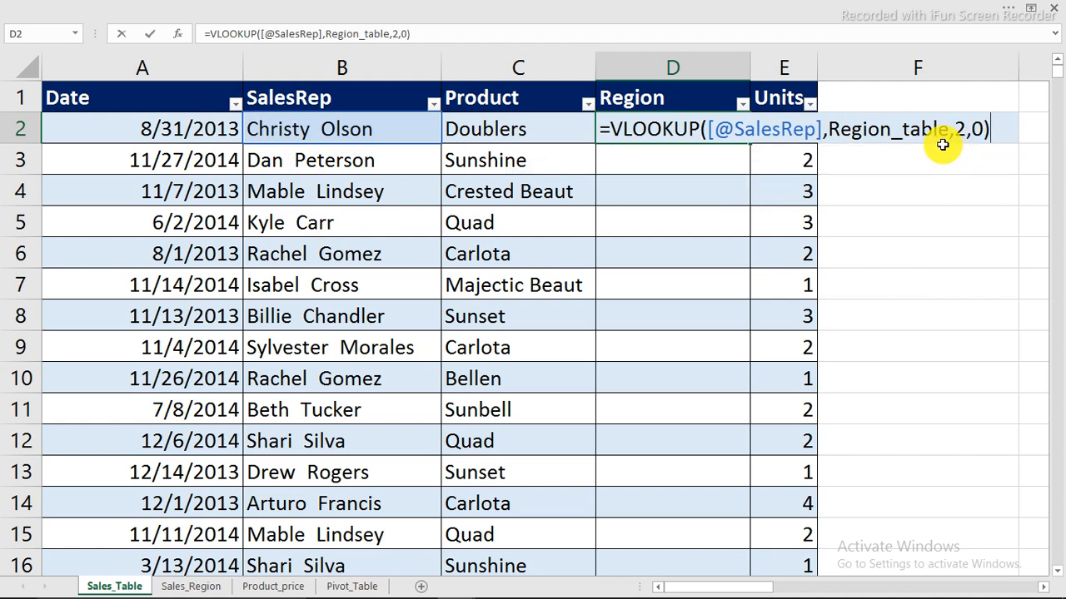
{"action": "key", "text": "Return"}
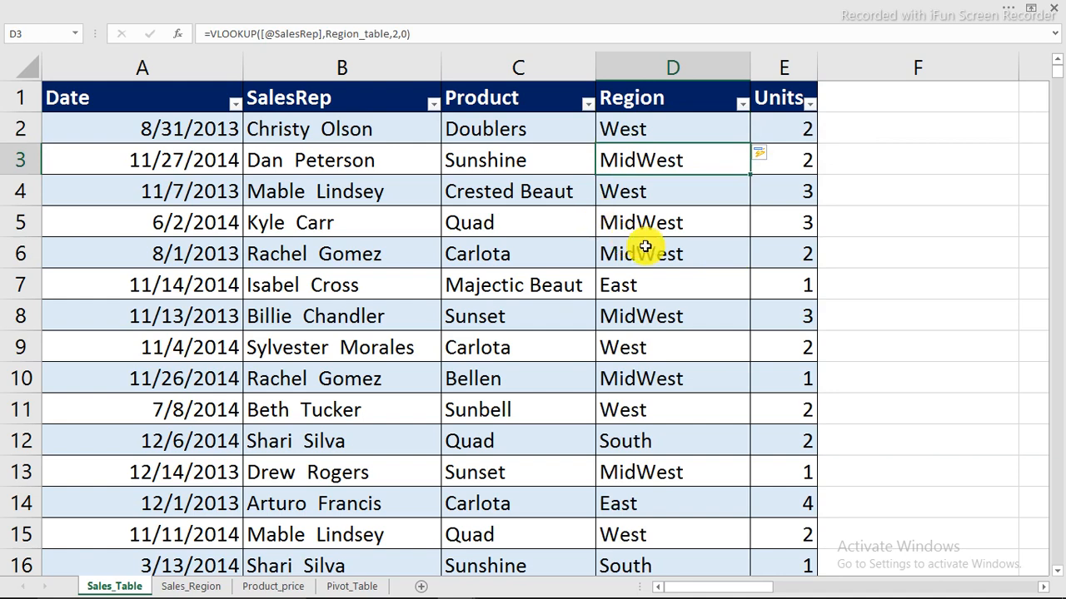
- Review the sales reps and their regions on the Sales_Region sheet, then return to the Sales_Table sheet
{"action": "left_click", "coordinate": [191, 589]}
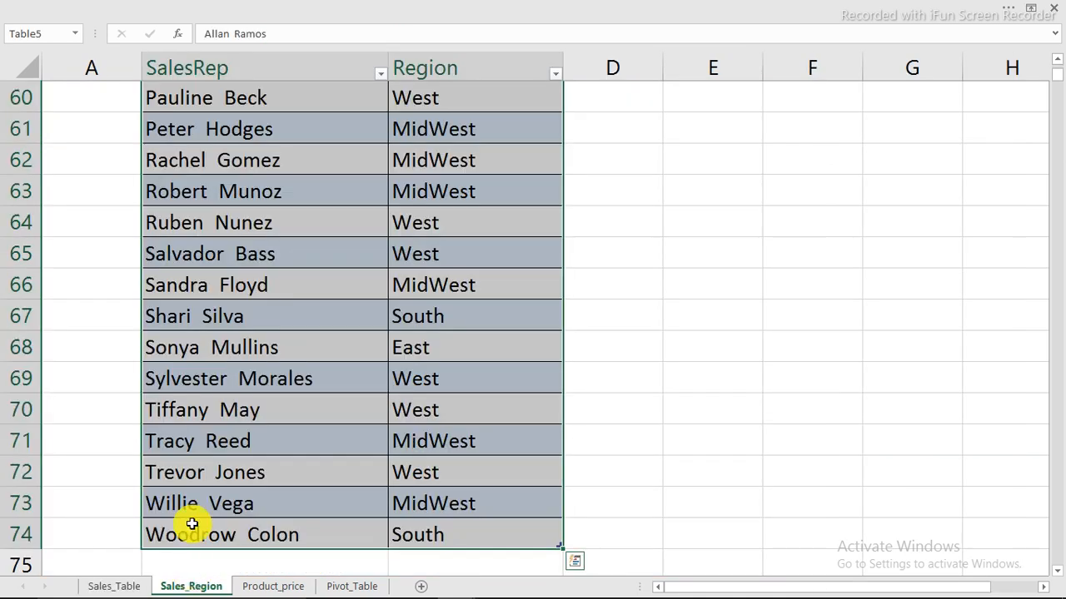
{"action": "left_click", "coordinate": [468, 191]}
{"action": "scroll", "coordinate": [479, 187], "scroll_direction": "up", "scroll_amount": 6}
{"action": "scroll", "coordinate": [478, 187], "scroll_direction": "up", "scroll_amount": 14}
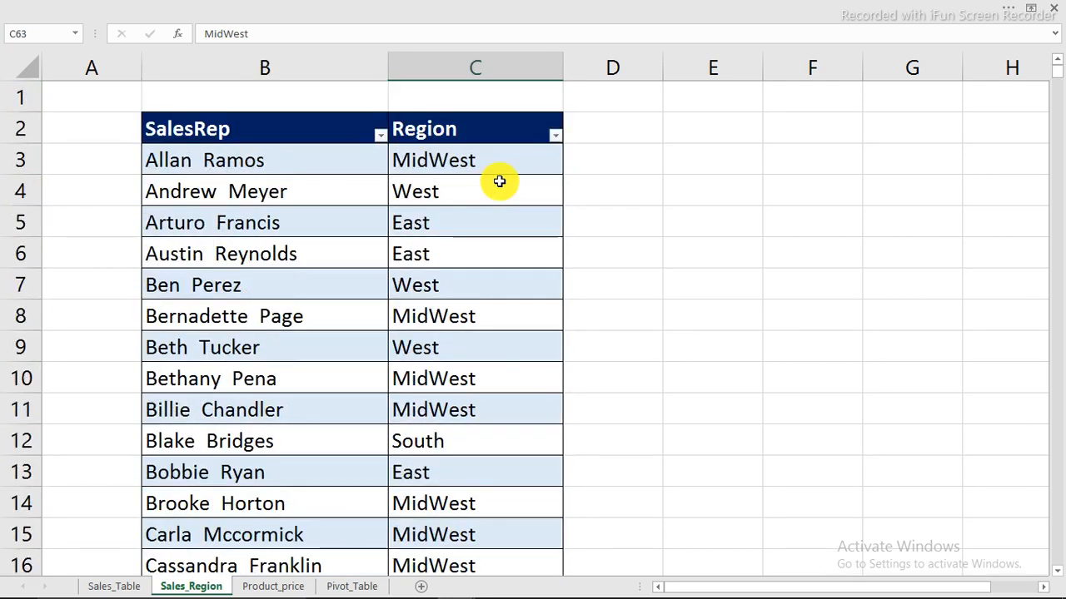
{"action": "left_click_drag", "start_coordinate": [238, 150], "coordinate": [417, 532]}
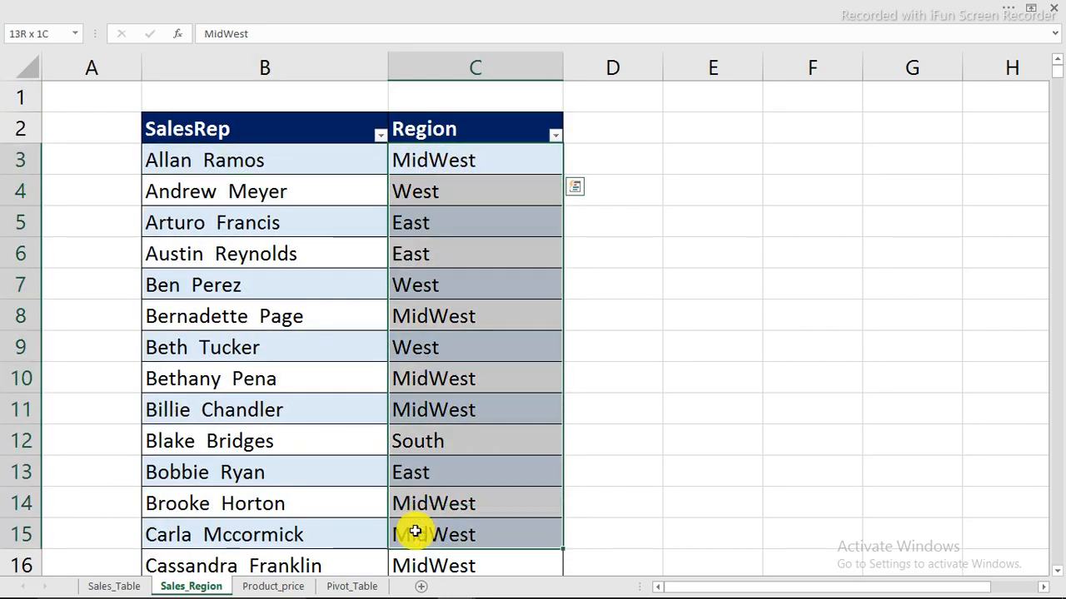
{"action": "left_click", "coordinate": [116, 585]}
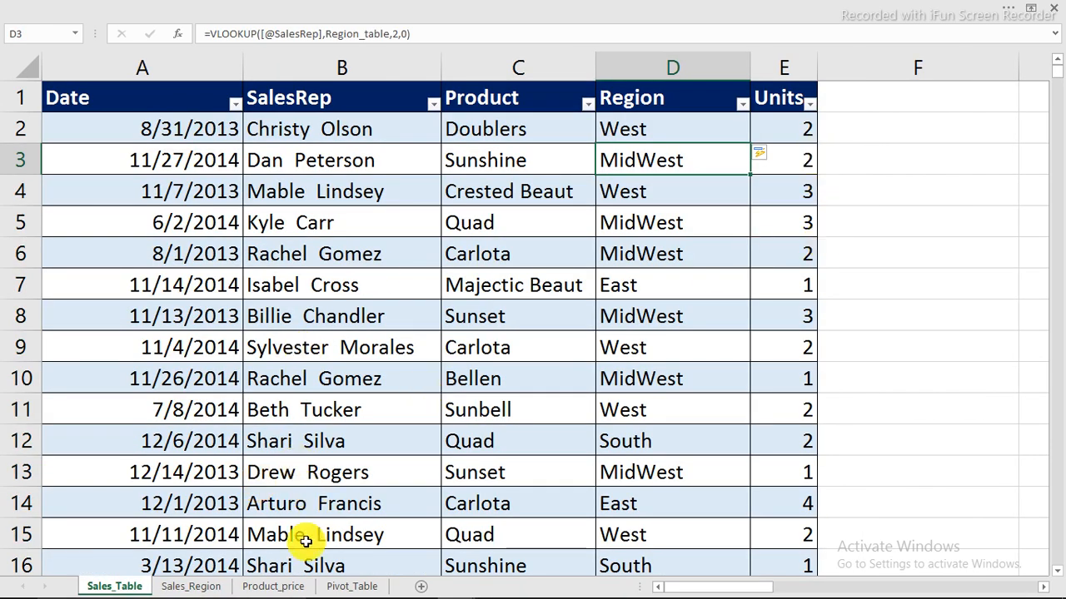
- Examine the Products and Price columns on the Product_price sheet
{"action": "left_click", "coordinate": [272, 586]}
{"action": "left_click_drag", "start_coordinate": [233, 160], "coordinate": [209, 498]}
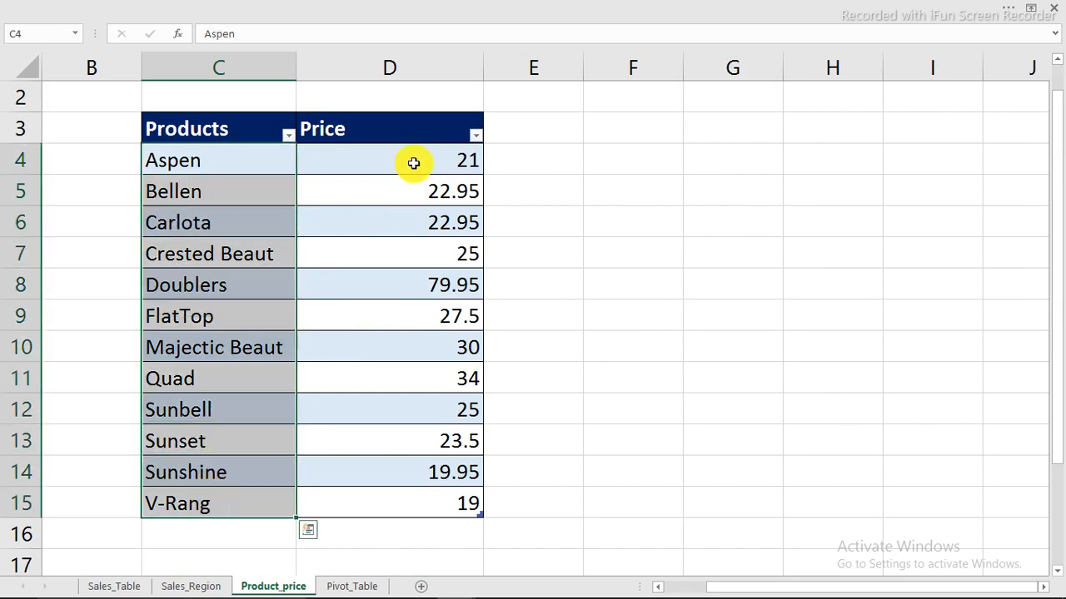
{"action": "left_click_drag", "start_coordinate": [414, 163], "coordinate": [409, 498]}
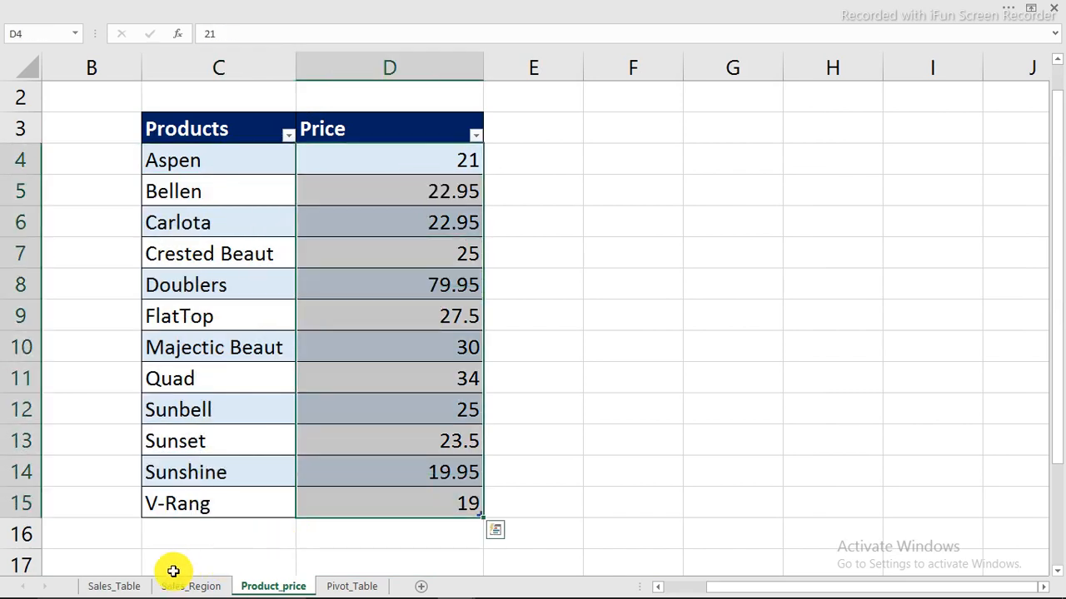
- Add a column headed "price" directly after the Units column on the Sales_Table sheet
{"action": "left_click", "coordinate": [134, 586]}
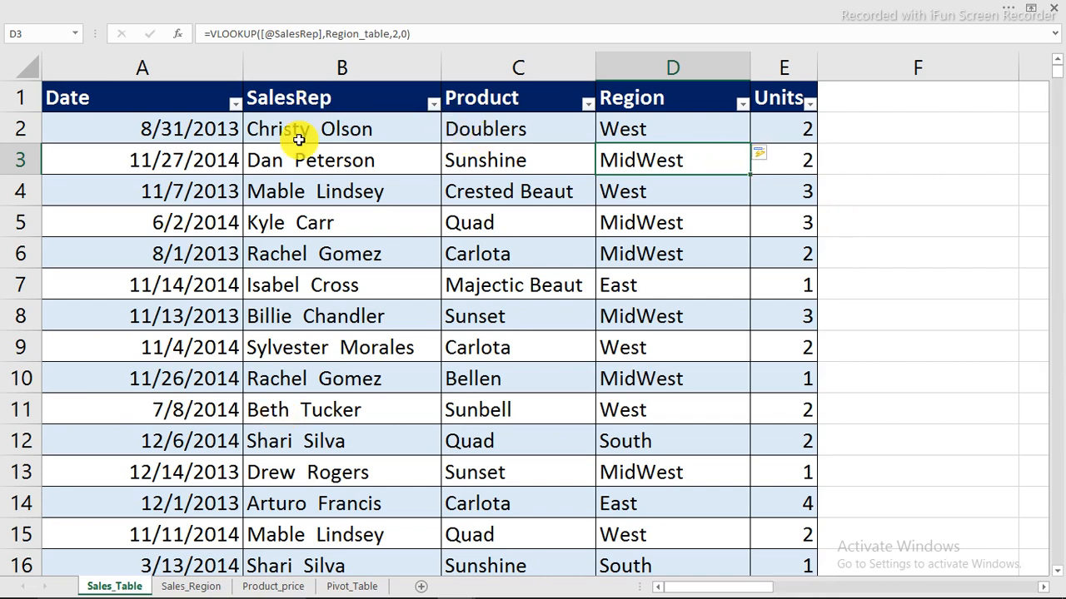
{"action": "left_click", "coordinate": [478, 136]}
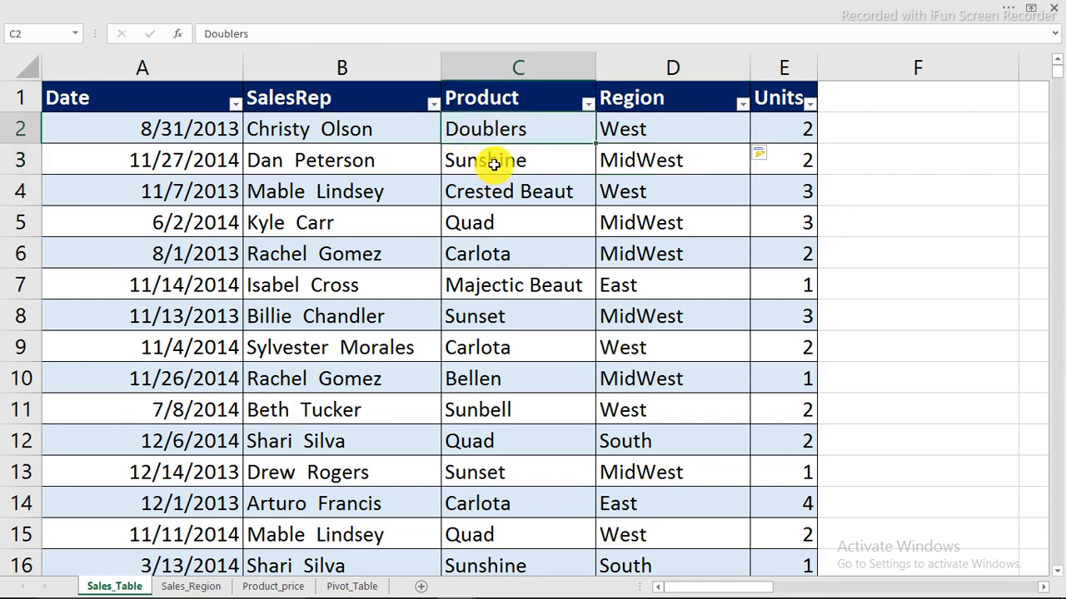
{"action": "left_click", "coordinate": [494, 164]}
{"action": "left_click", "coordinate": [849, 97]}
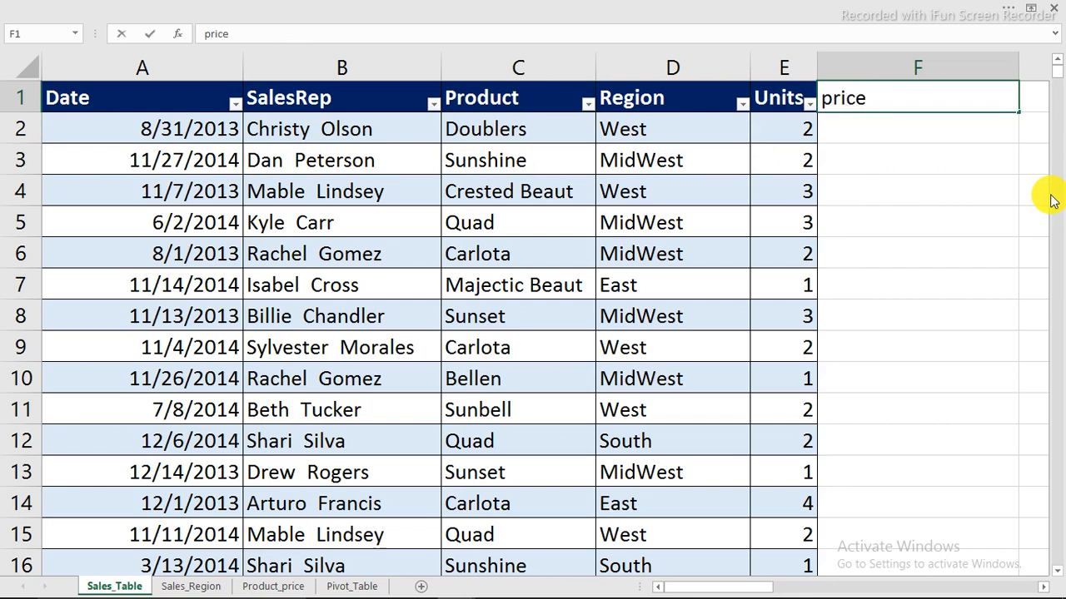
{"action": "key", "text": "Return"}
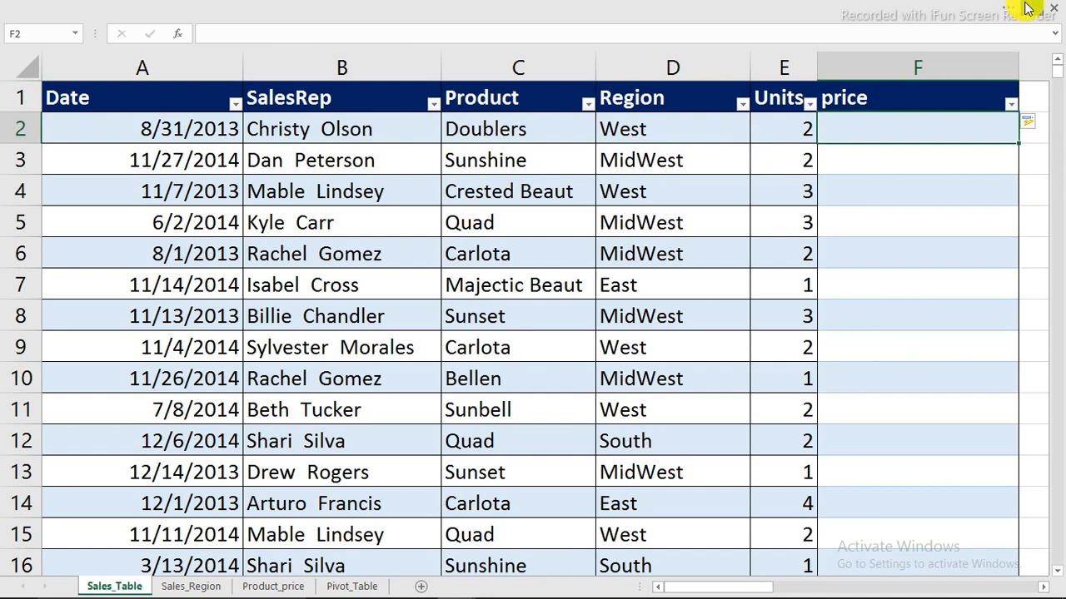
{"action": "scroll", "coordinate": [858, 590], "scroll_direction": "right", "scroll_amount": 2}
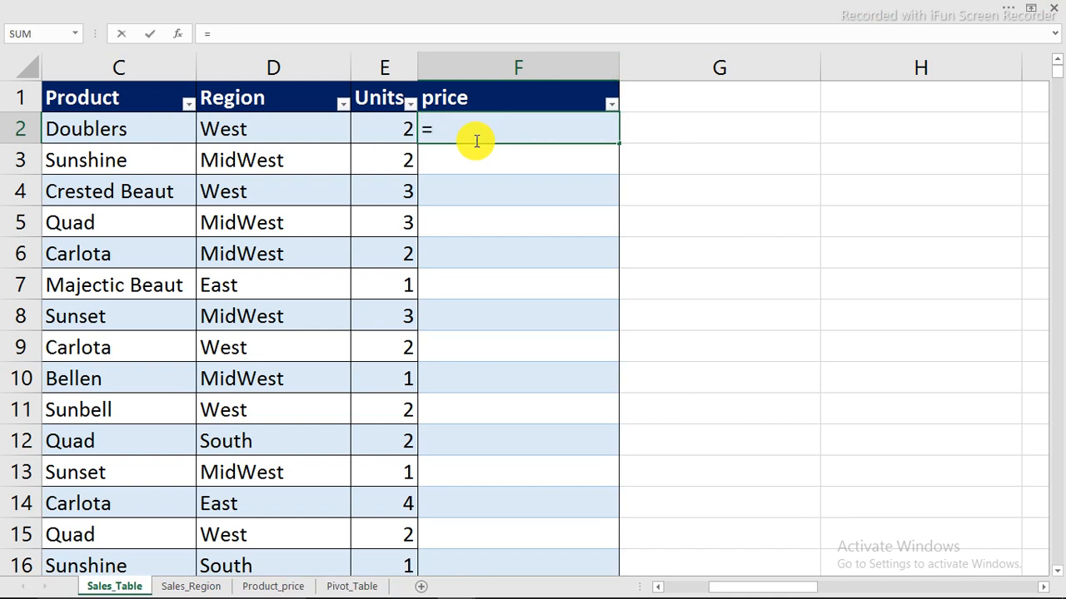
{"action": "type", "text": "b"}
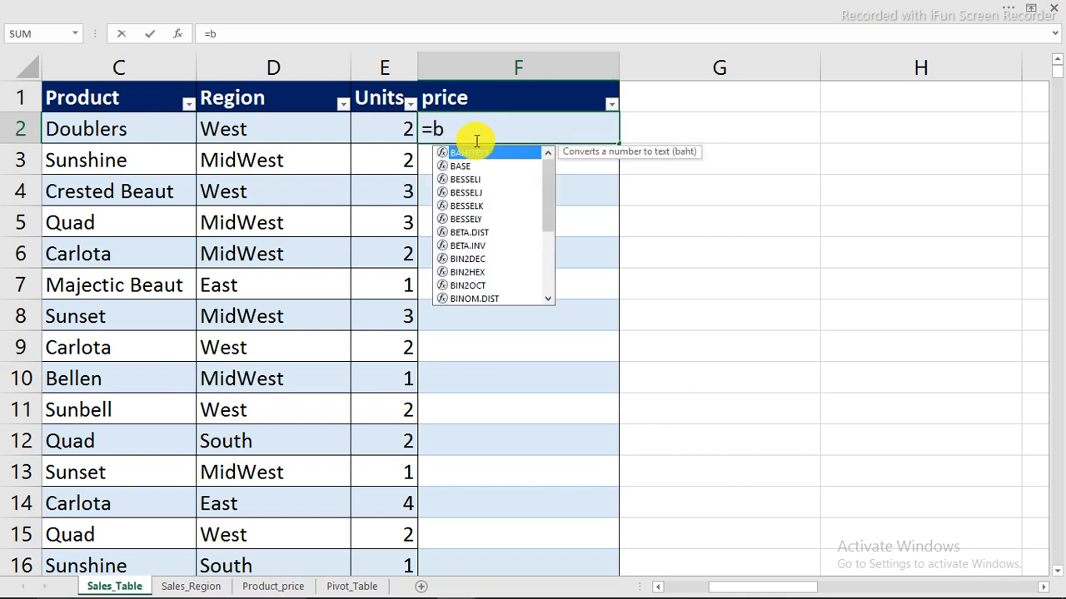
{"action": "key", "text": "BackSpace"}
{"action": "type", "text": "vl"}
{"action": "key", "text": "Tab"}
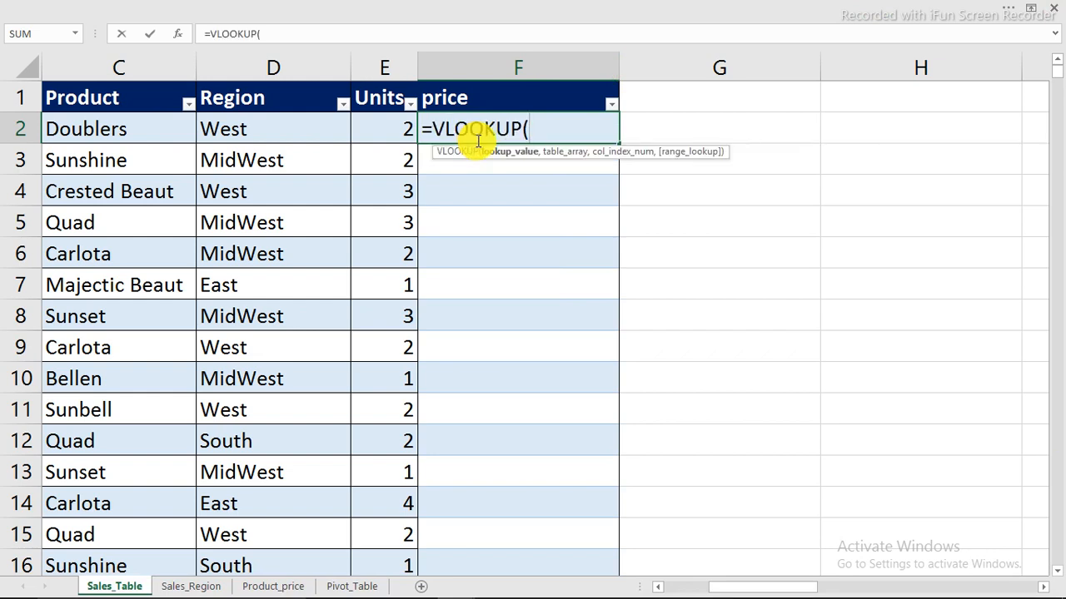
{"action": "left_click", "coordinate": [88, 130]}
{"action": "type", "text": ","}
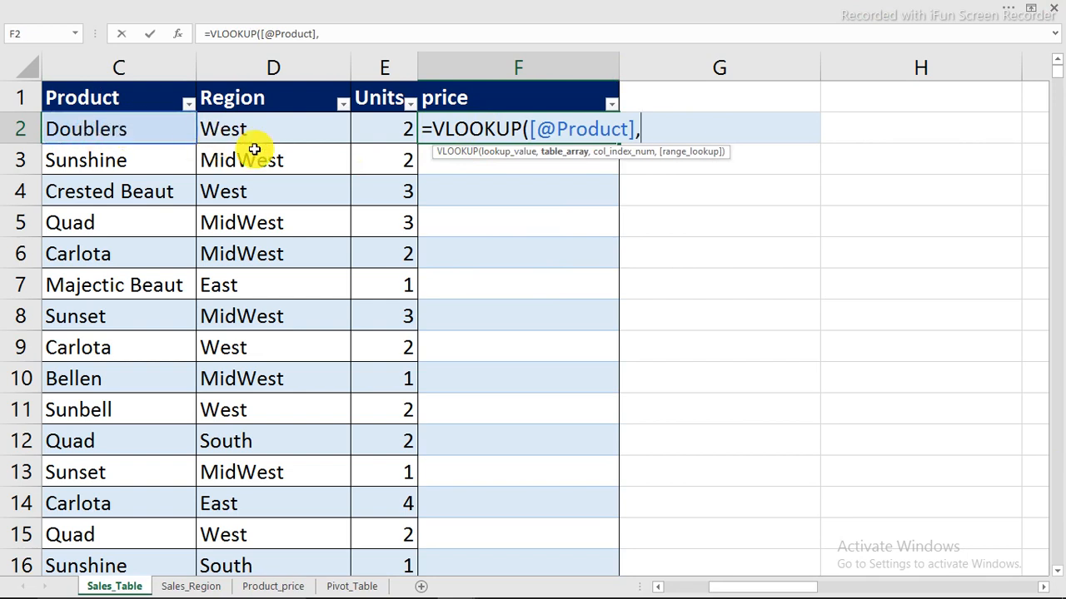
{"action": "type", "text": "pr"}
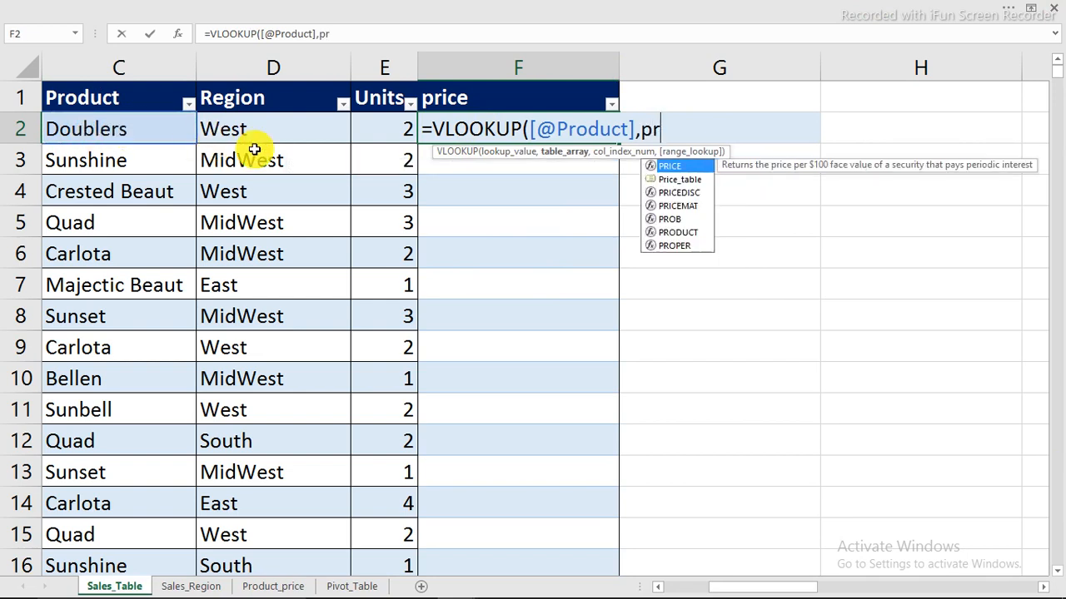
{"action": "type", "text": "ic"}
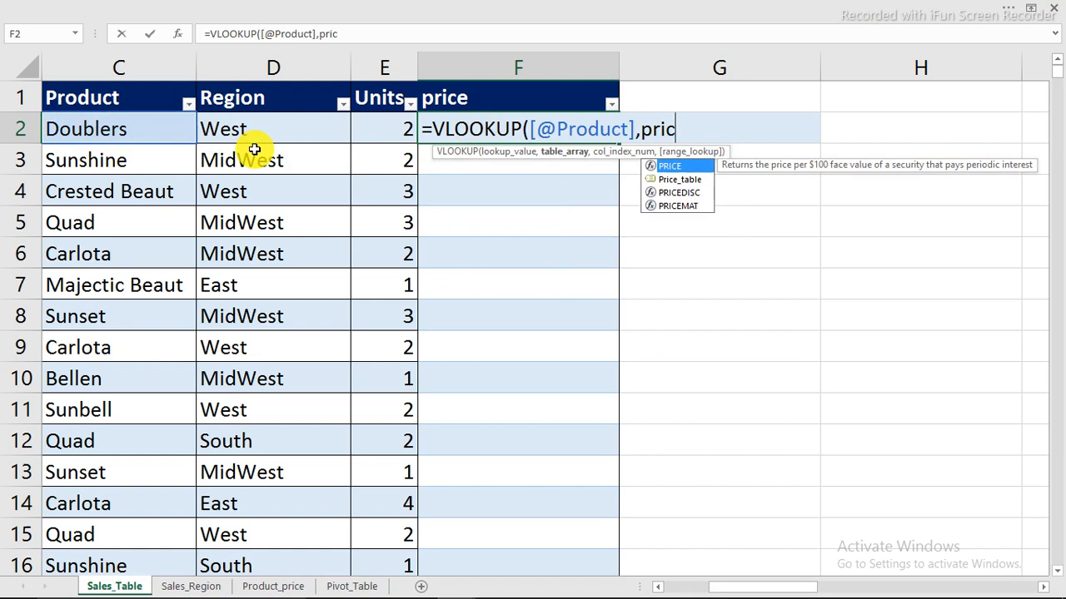
{"action": "double_click", "coordinate": [669, 181]}
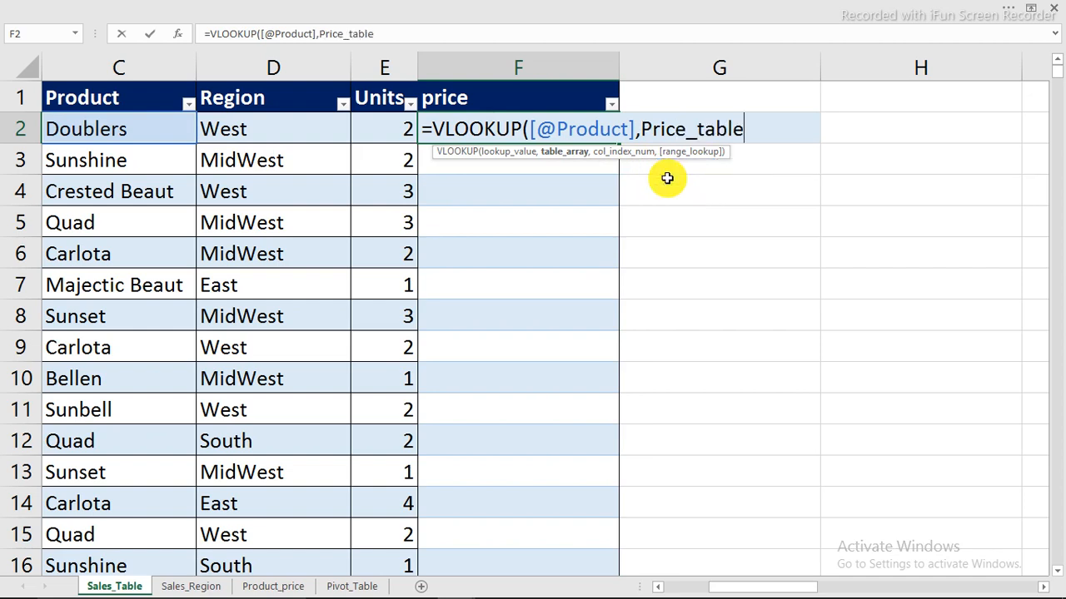
{"action": "type", "text": ","}
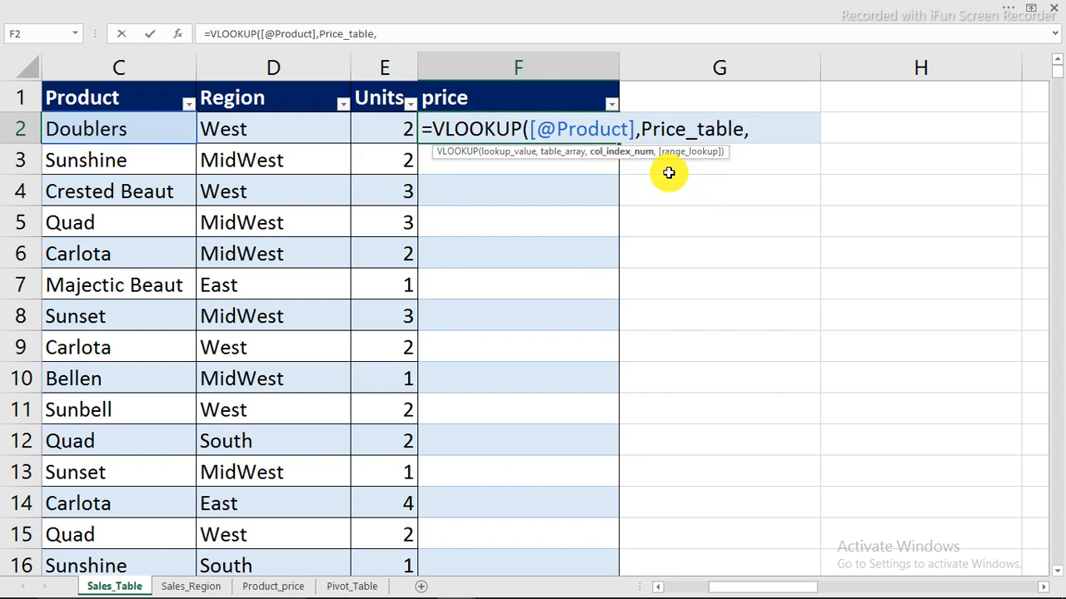
{"action": "type", "text": "2"}
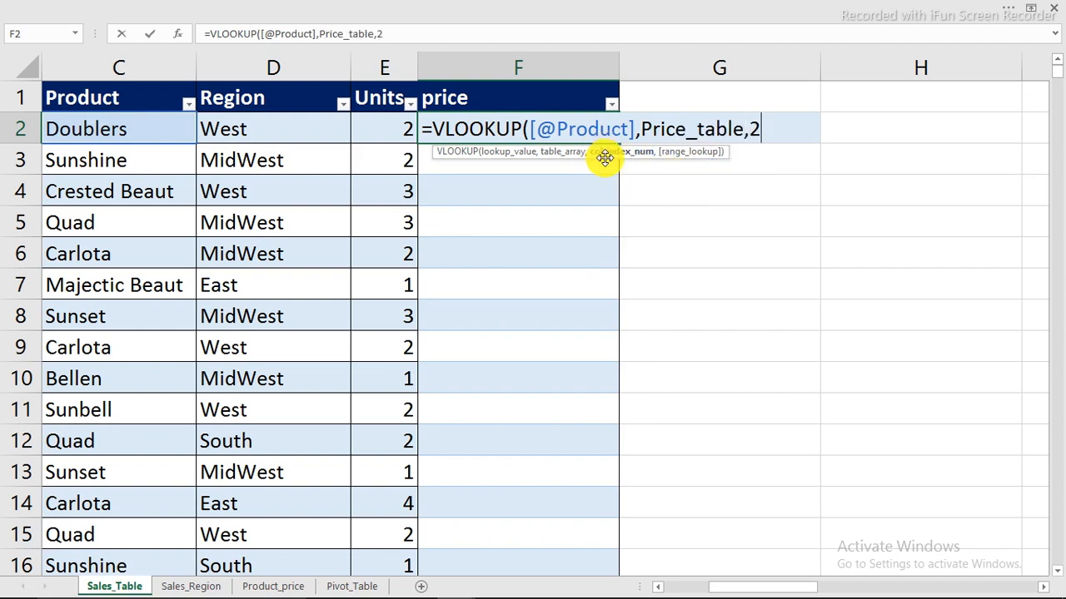
{"action": "type", "text": ",0"}
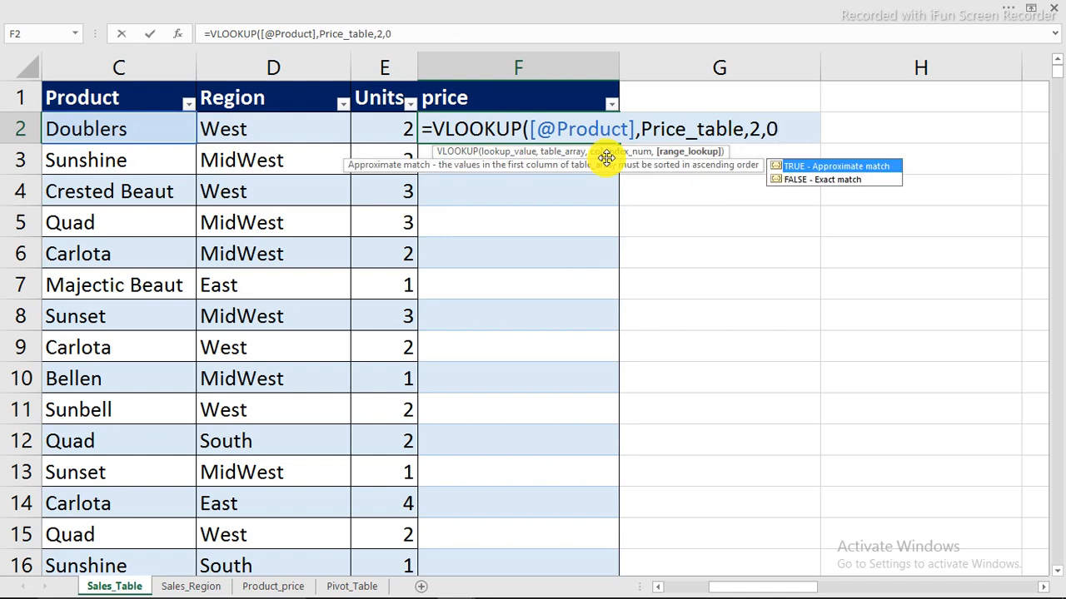
{"action": "type", "text": ")"}
{"action": "key", "text": "Return"}
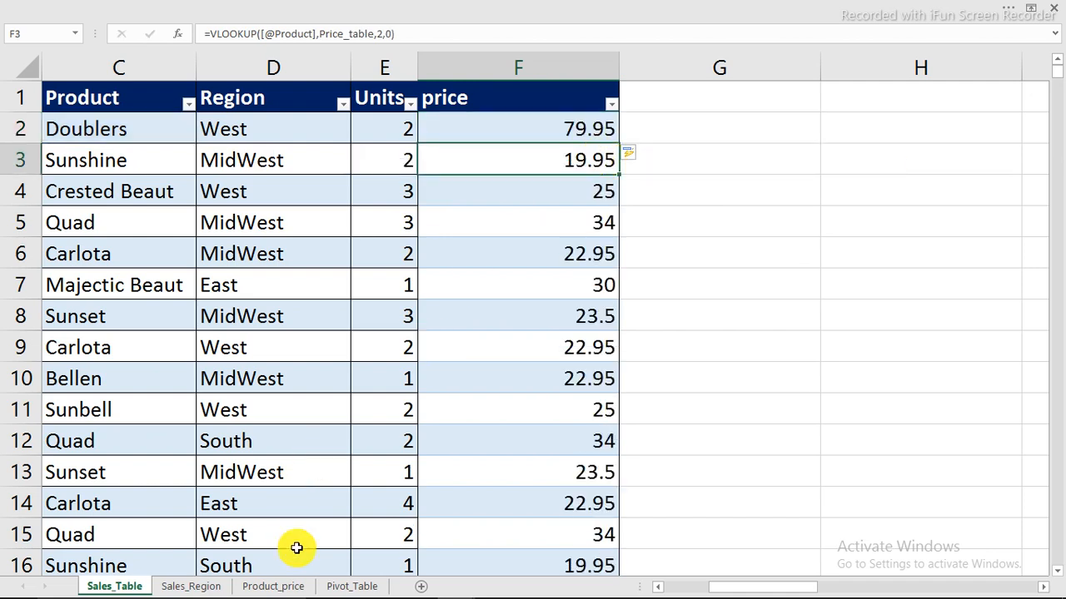
- Check the prices listed on the Product_price sheet, matching the first products, Aspen and Bellen, with their prices
{"action": "left_click", "coordinate": [278, 586]}
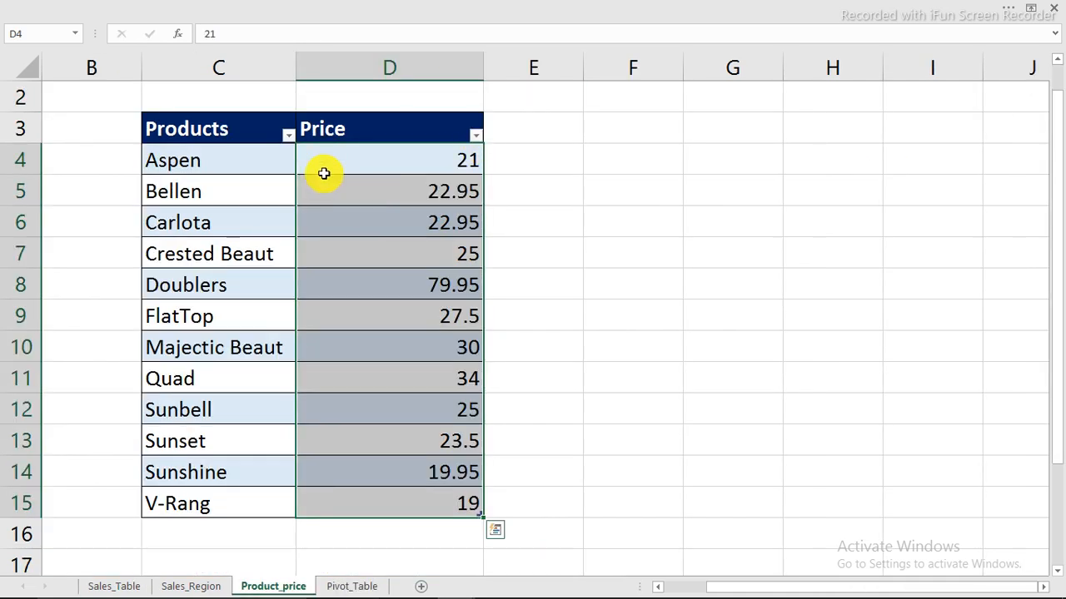
{"action": "left_click_drag", "start_coordinate": [345, 155], "coordinate": [373, 500]}
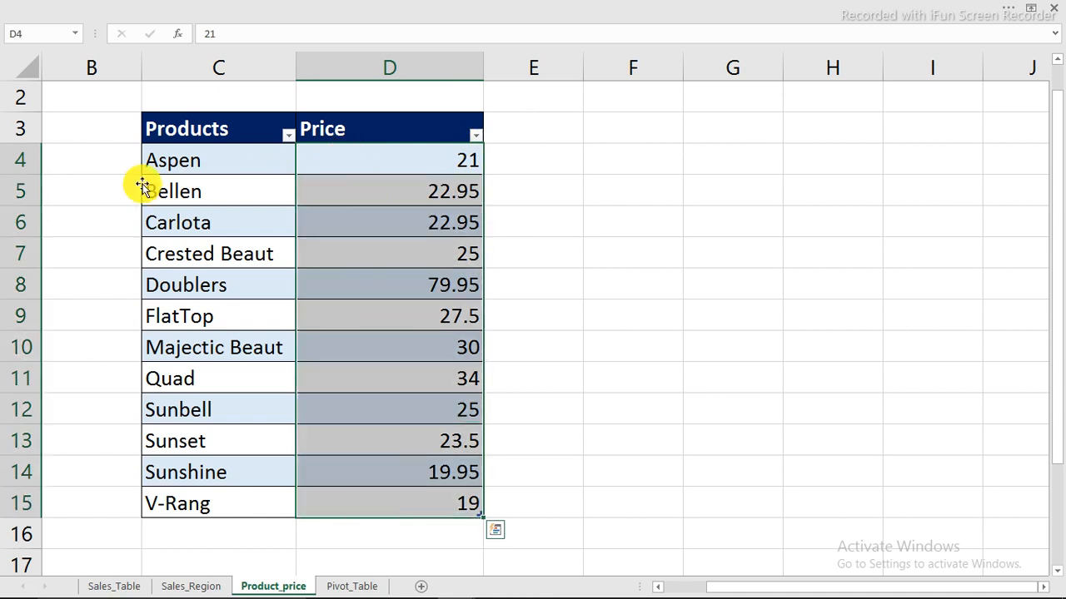
{"action": "left_click", "coordinate": [172, 159]}
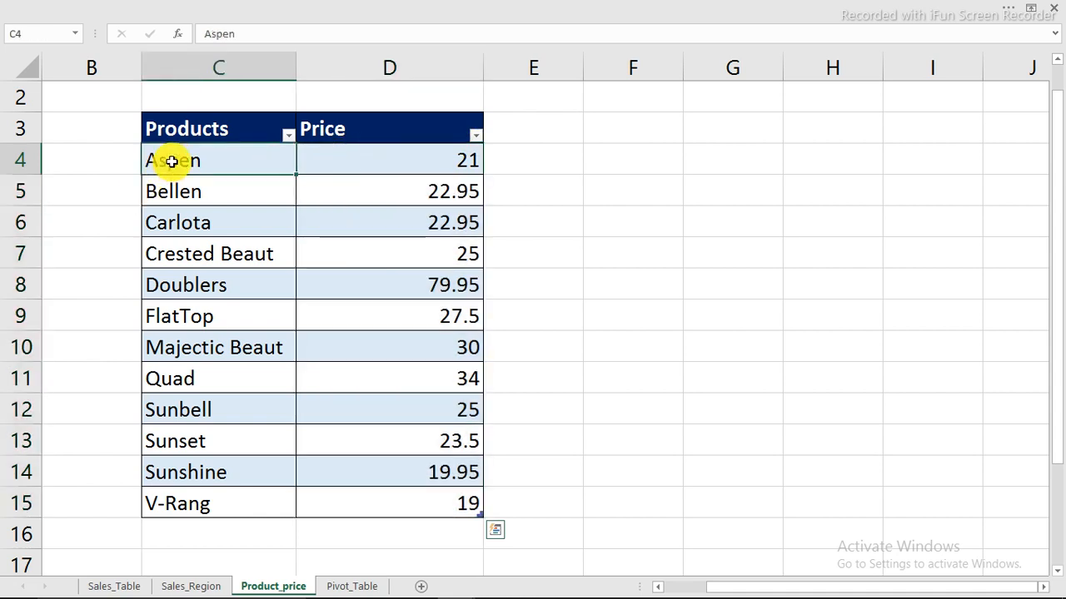
{"action": "left_click", "coordinate": [367, 161]}
{"action": "left_click", "coordinate": [250, 160]}
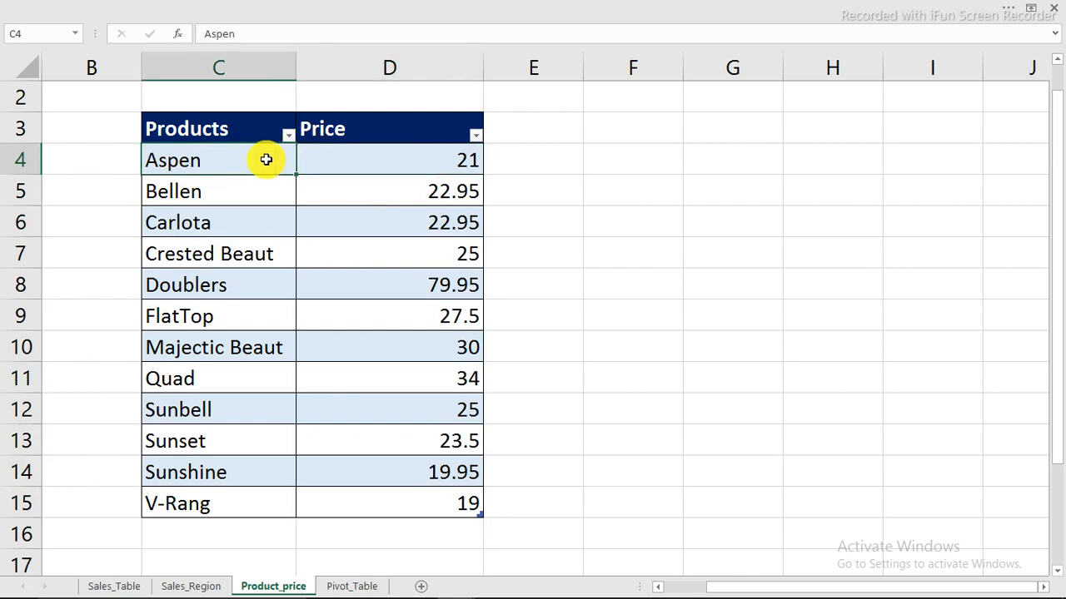
{"action": "left_click", "coordinate": [221, 191]}
{"action": "left_click", "coordinate": [387, 190]}
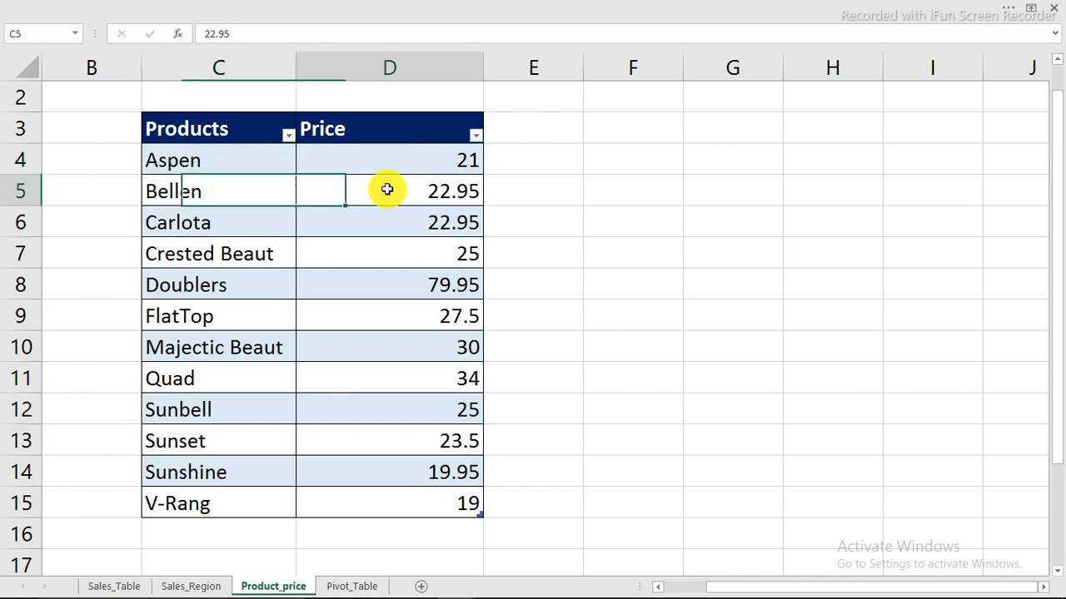
- Review the Sales_Table sheet from the Date column through the filled price column
{"action": "left_click", "coordinate": [110, 587]}
{"action": "left_click", "coordinate": [159, 245]}
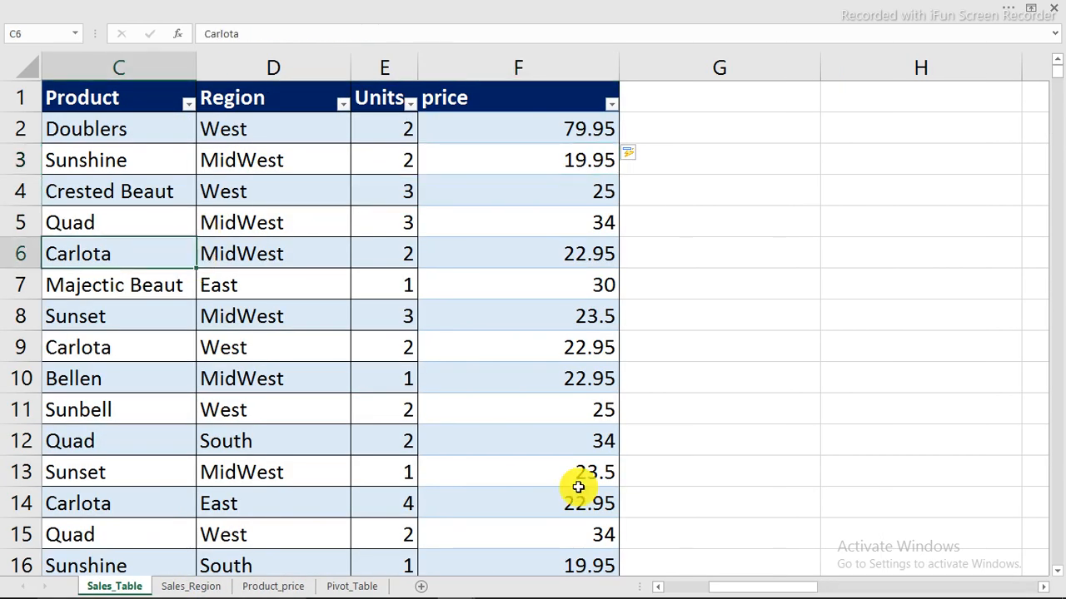
{"action": "left_click_drag", "start_coordinate": [756, 587], "coordinate": [668, 586]}
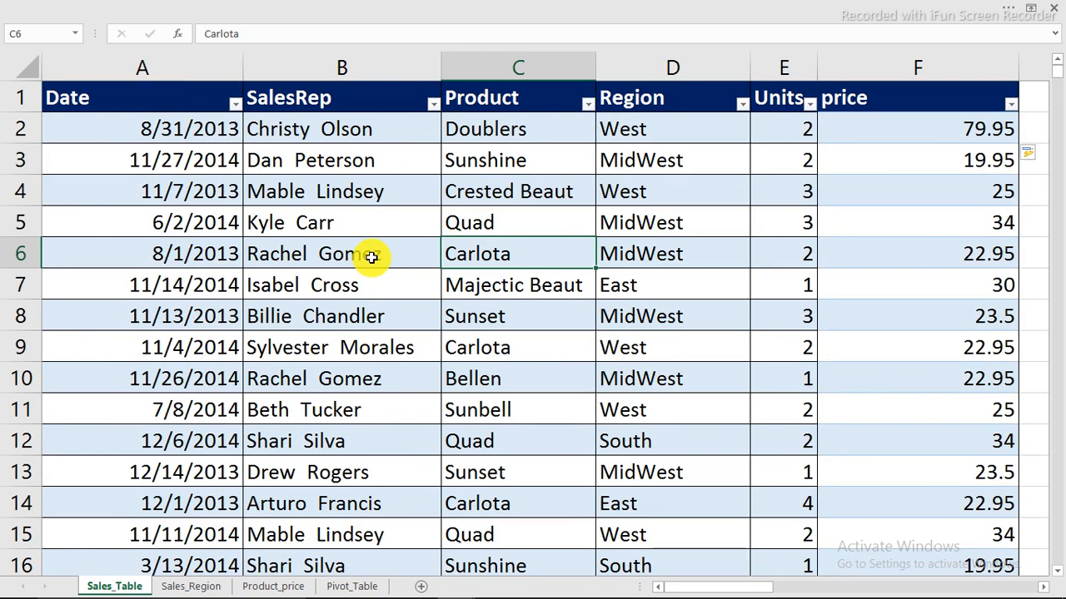
- Create a PivotTable from Full_table on a new worksheet
{"action": "left_click", "coordinate": [371, 257]}
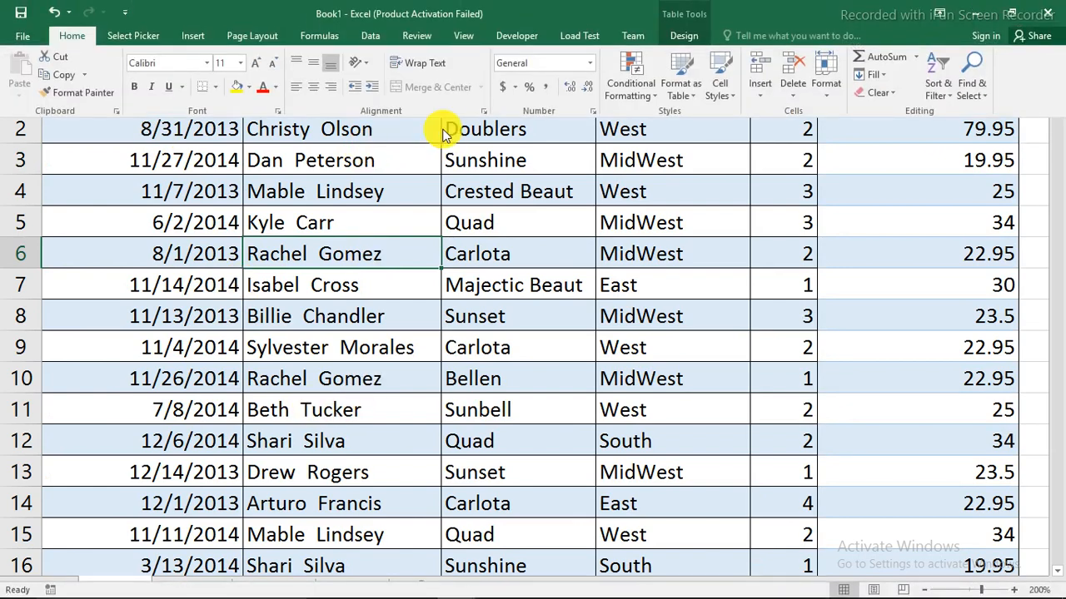
{"action": "left_click", "coordinate": [190, 36]}
{"action": "left_click", "coordinate": [23, 73]}
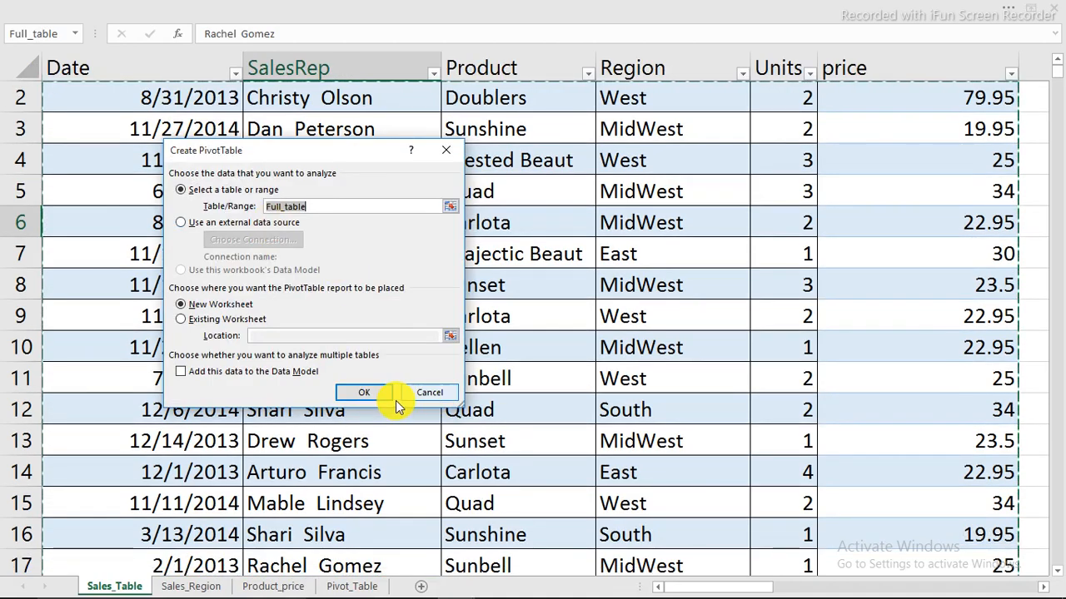
{"action": "left_click", "coordinate": [362, 393]}
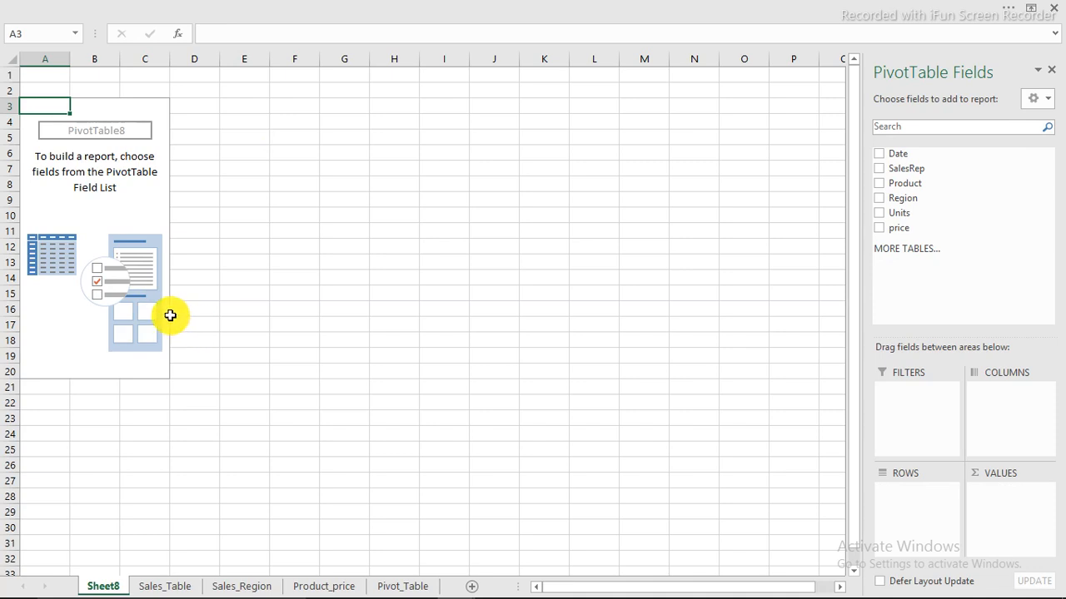
- Delete the new worksheet that holds the empty PivotTable
{"action": "right_click", "coordinate": [100, 584]}
{"action": "left_click", "coordinate": [148, 428]}
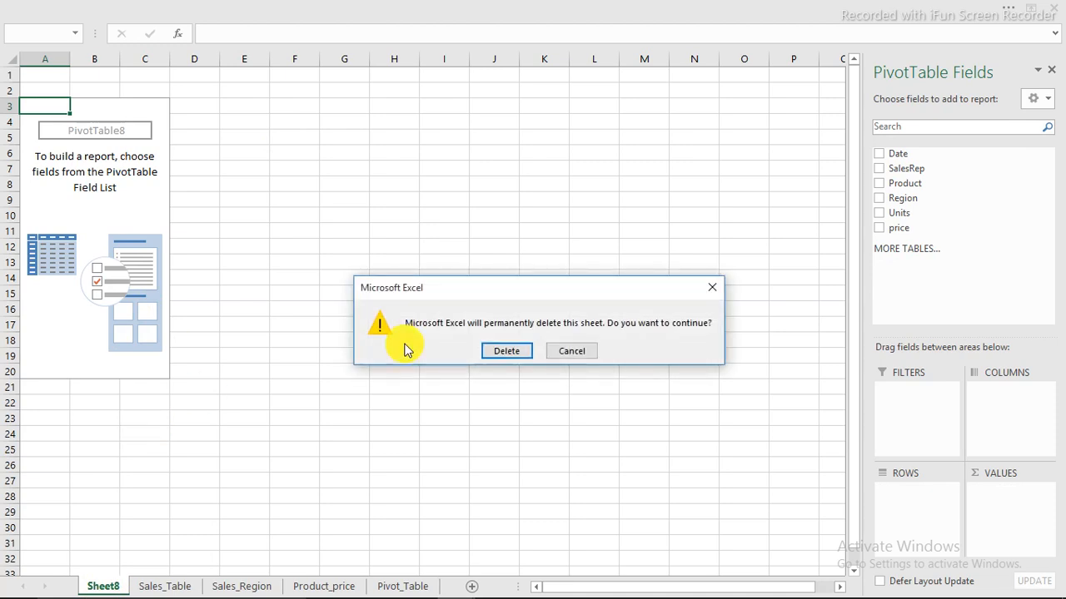
{"action": "left_click", "coordinate": [508, 351]}
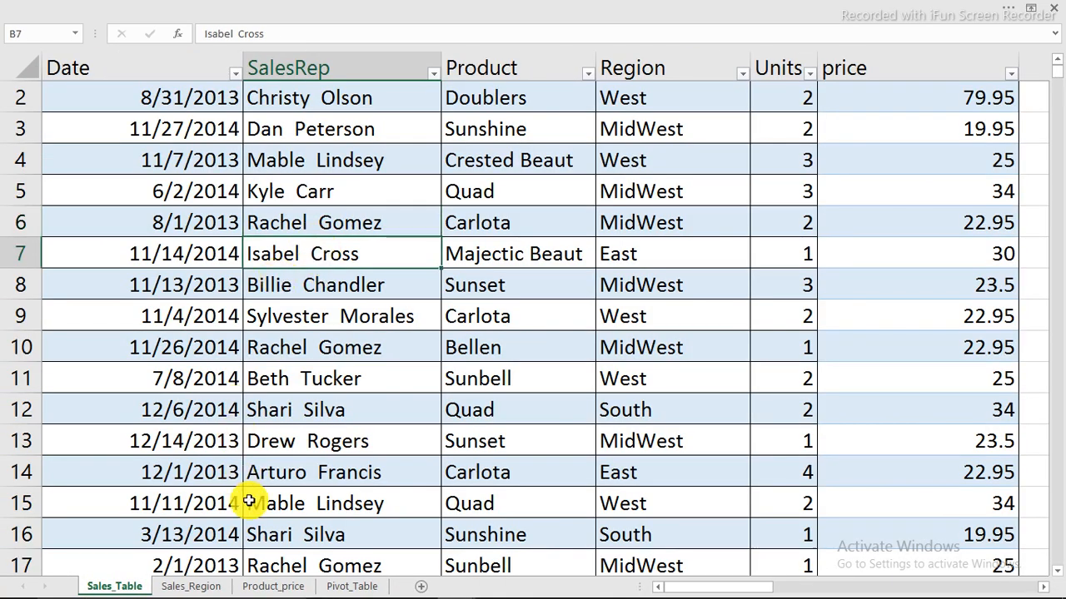
- Select cell C2 on the Pivot_Table sheet as the location for a PivotTable
{"action": "left_click", "coordinate": [352, 585]}
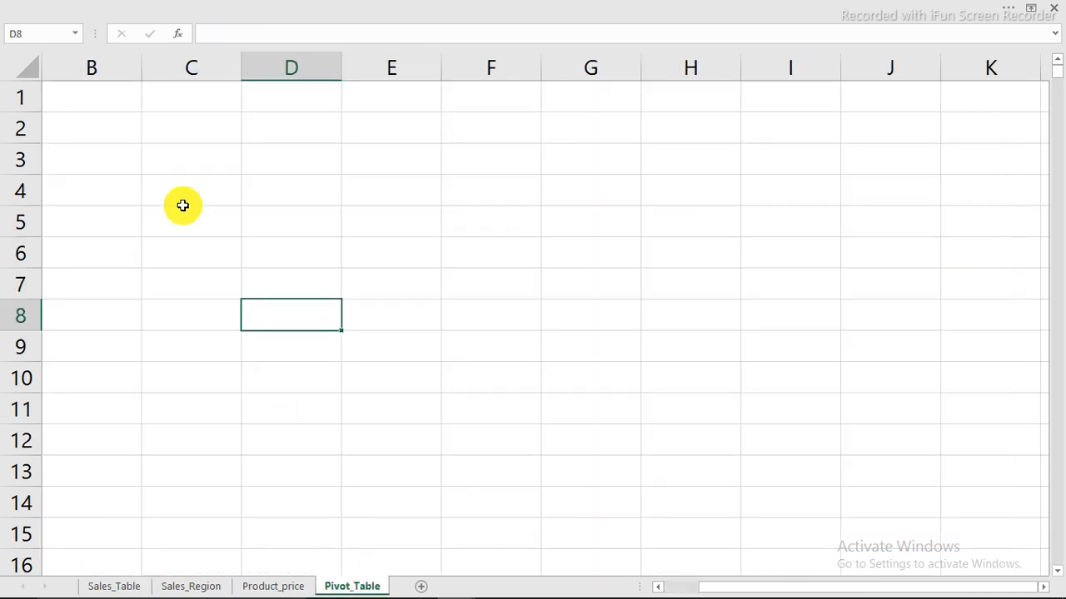
{"action": "left_click", "coordinate": [158, 137]}
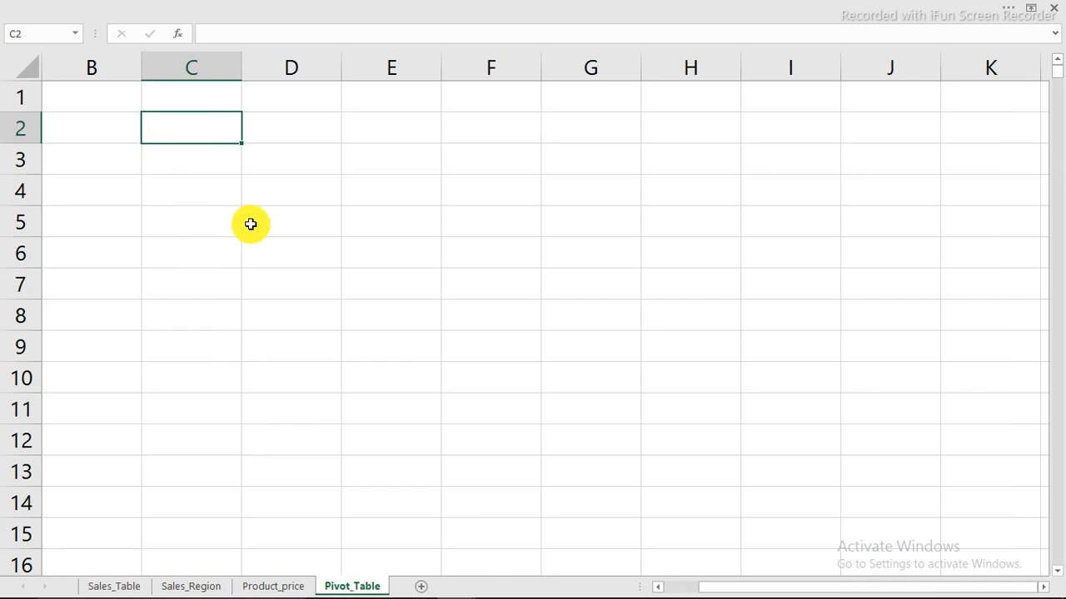
{"action": "key", "text": "alt"}
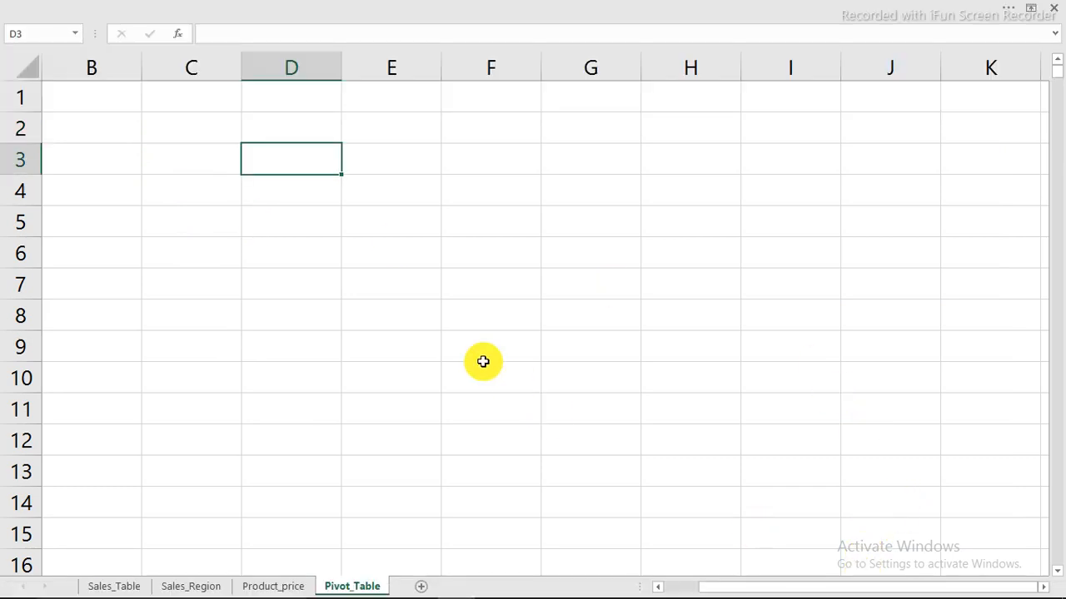
{"action": "left_click", "coordinate": [172, 128]}
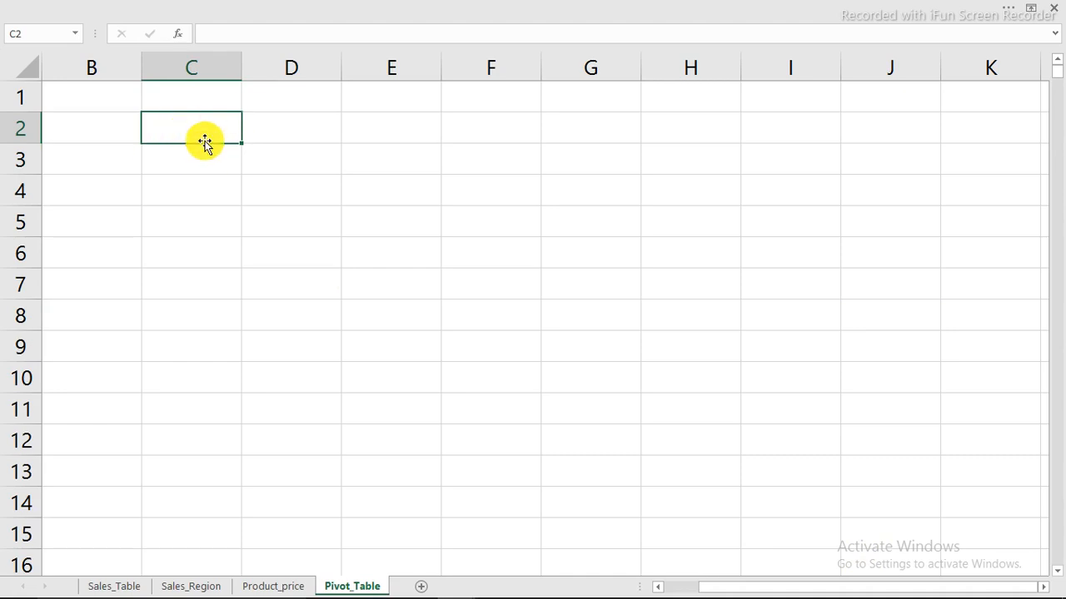
{"action": "key", "text": "alt"}
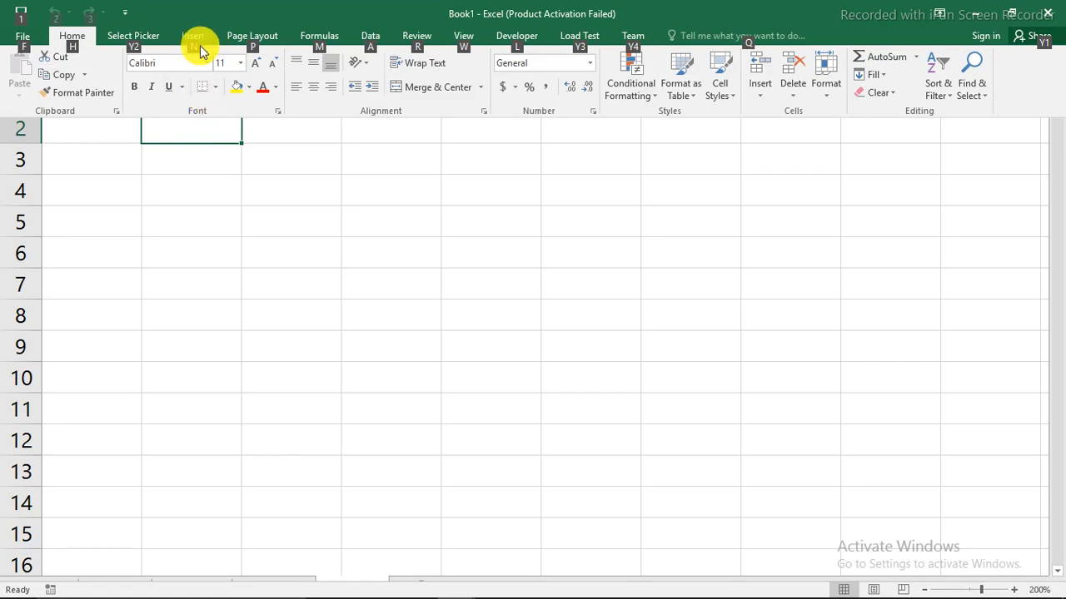
{"action": "left_click", "coordinate": [204, 47]}
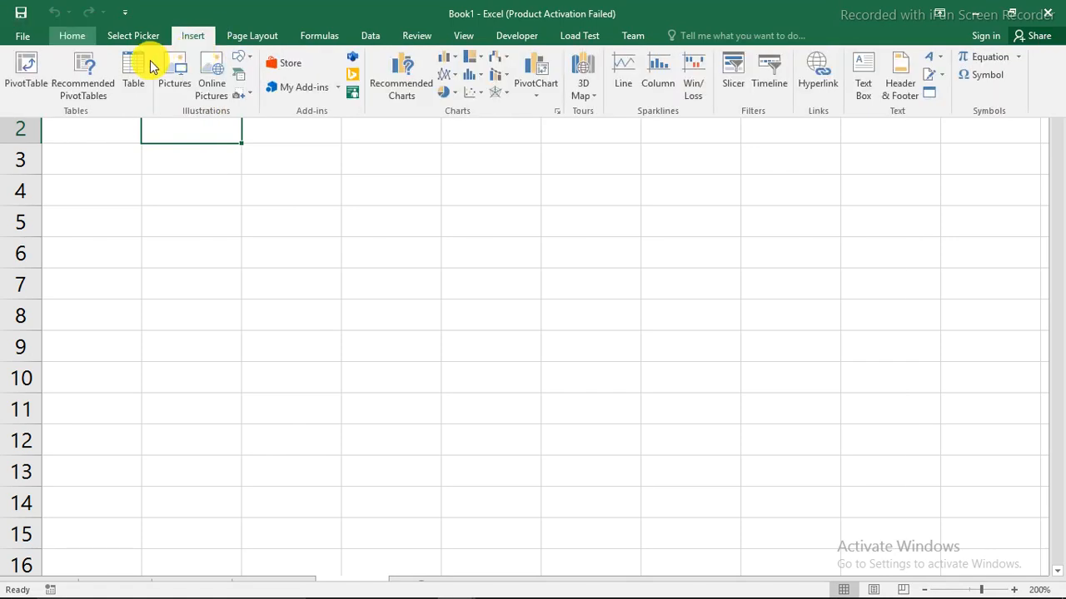
{"action": "key", "text": "alt"}
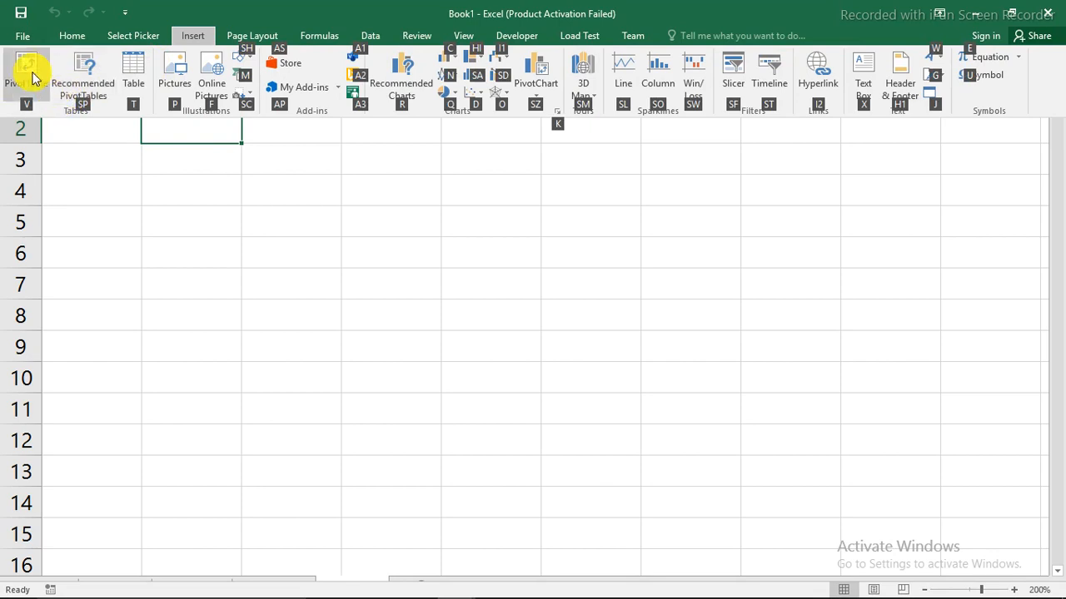
{"action": "key", "text": "v"}
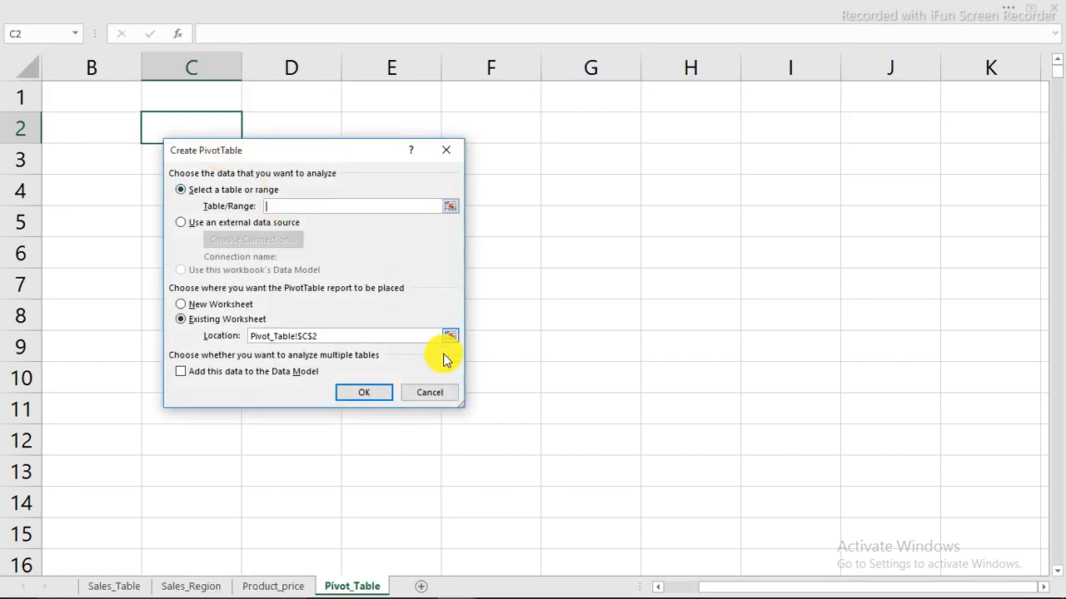
{"action": "left_click", "coordinate": [427, 393]}
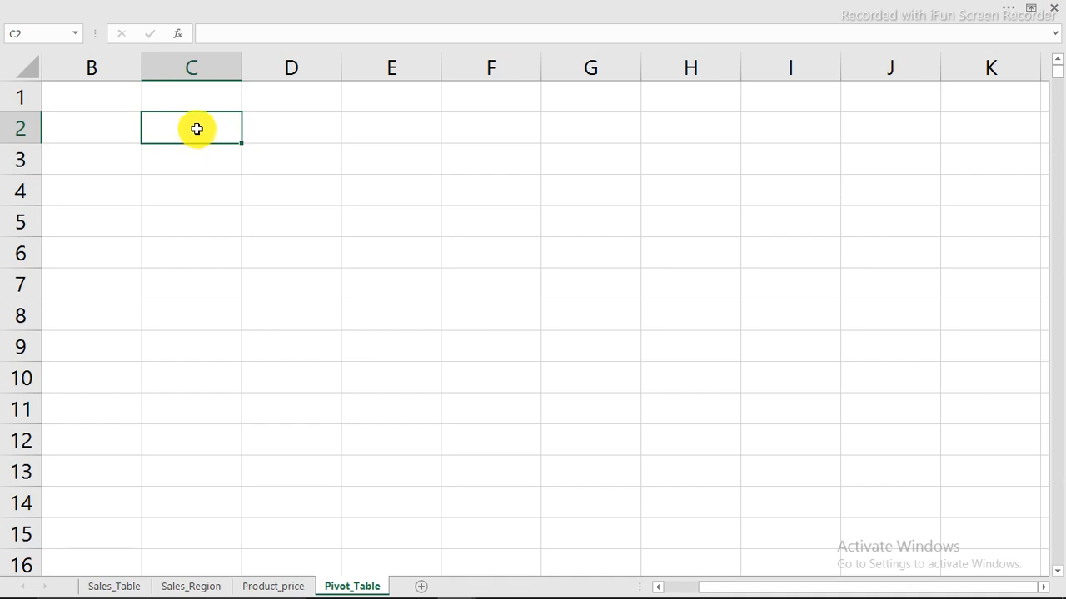
- Create a PivotTable from the table full_table, placed on the existing worksheet at Pivot_Table!$C$2
{"action": "key", "text": "alt+n"}
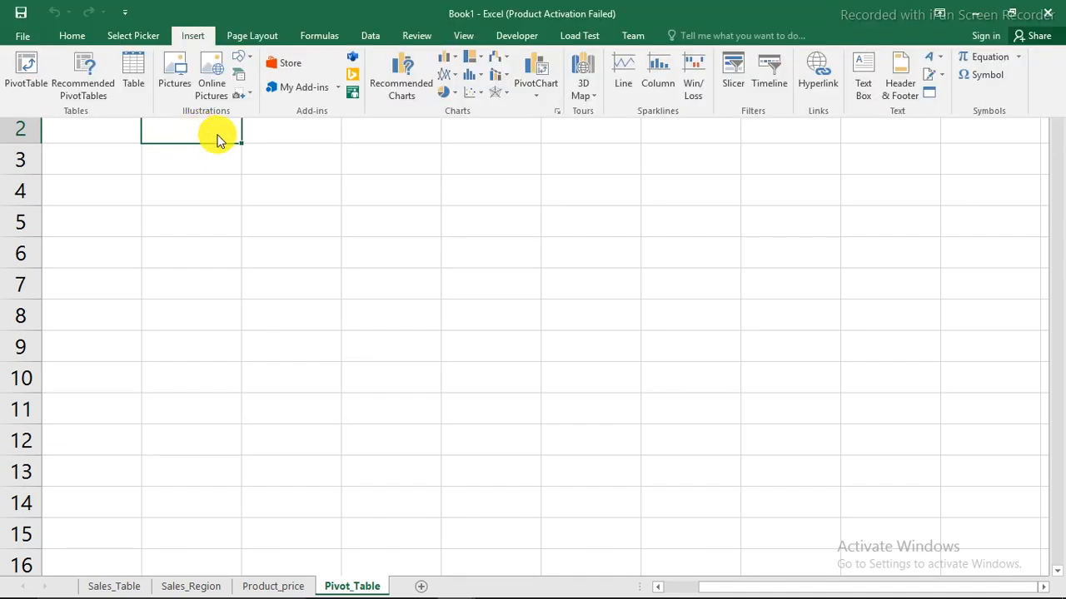
{"action": "key", "text": "v"}
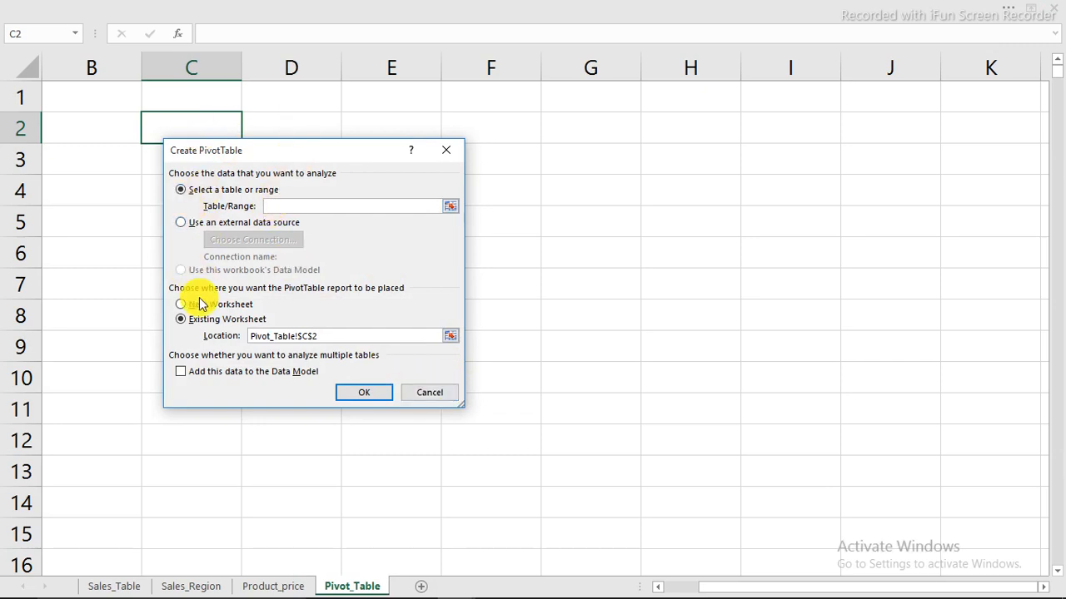
{"action": "left_click", "coordinate": [191, 323]}
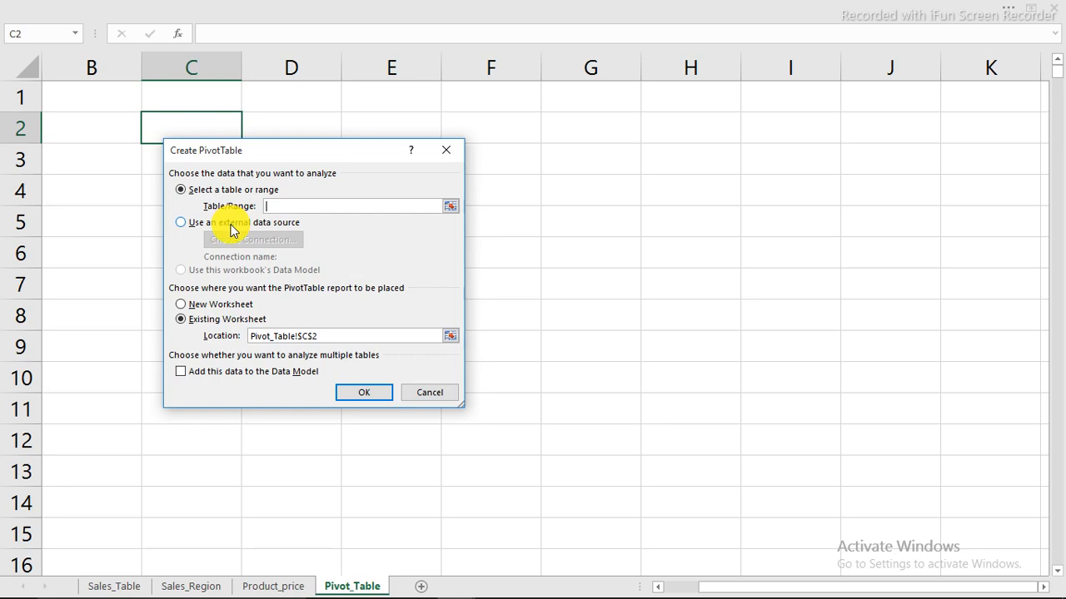
{"action": "left_click", "coordinate": [374, 395]}
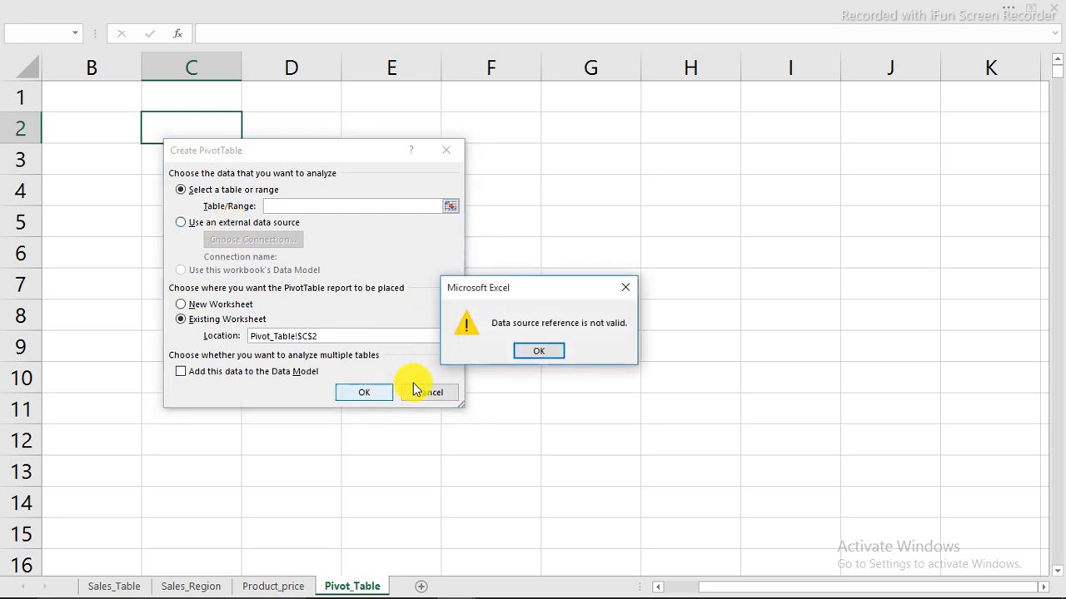
{"action": "left_click", "coordinate": [532, 352]}
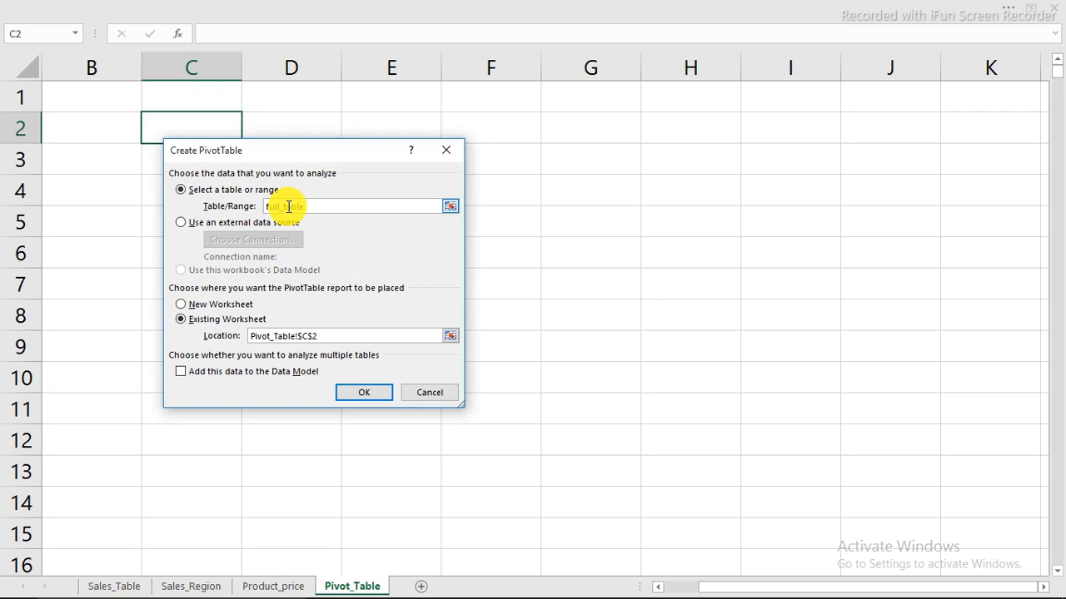
{"action": "key", "text": "Return"}
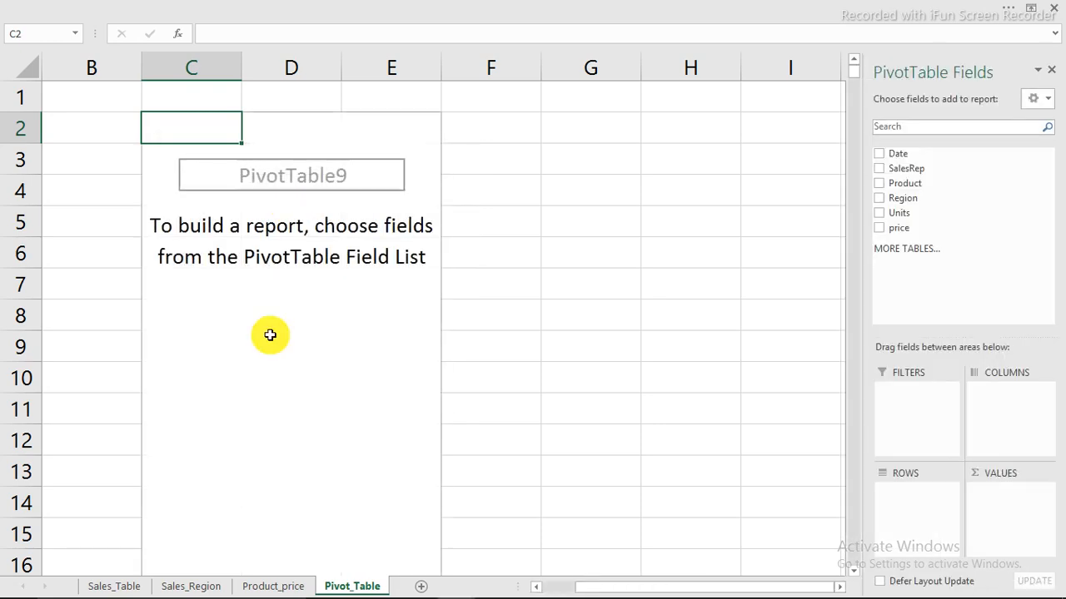
{"action": "left_click", "coordinate": [266, 334]}
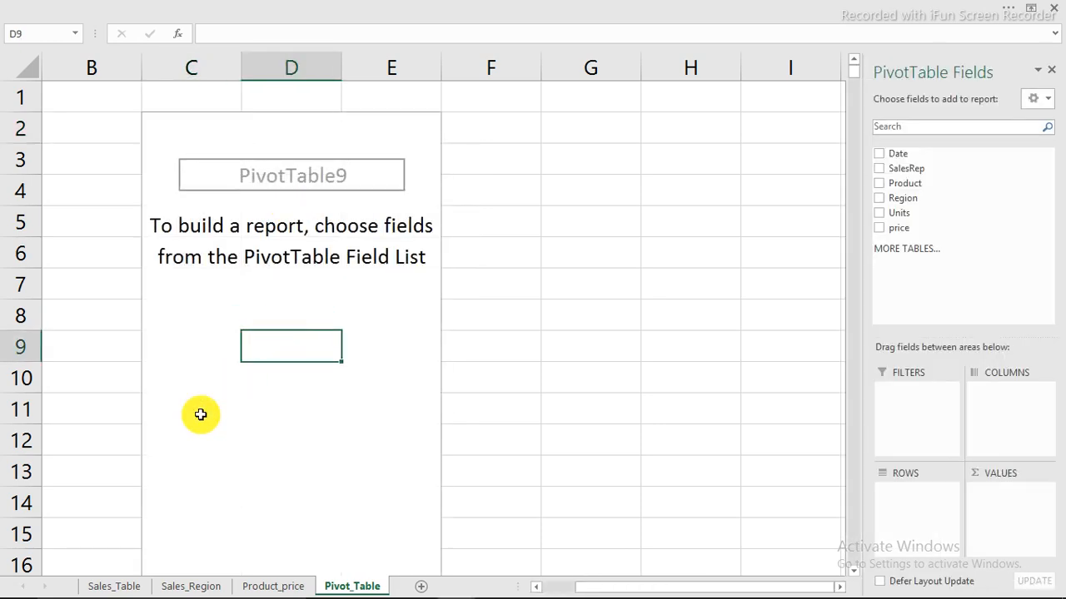
- Check which data the name Full_table covers by selecting it from both the Sales_Table and Pivot_Table sheets
{"action": "left_click", "coordinate": [103, 589]}
{"action": "left_click", "coordinate": [286, 150]}
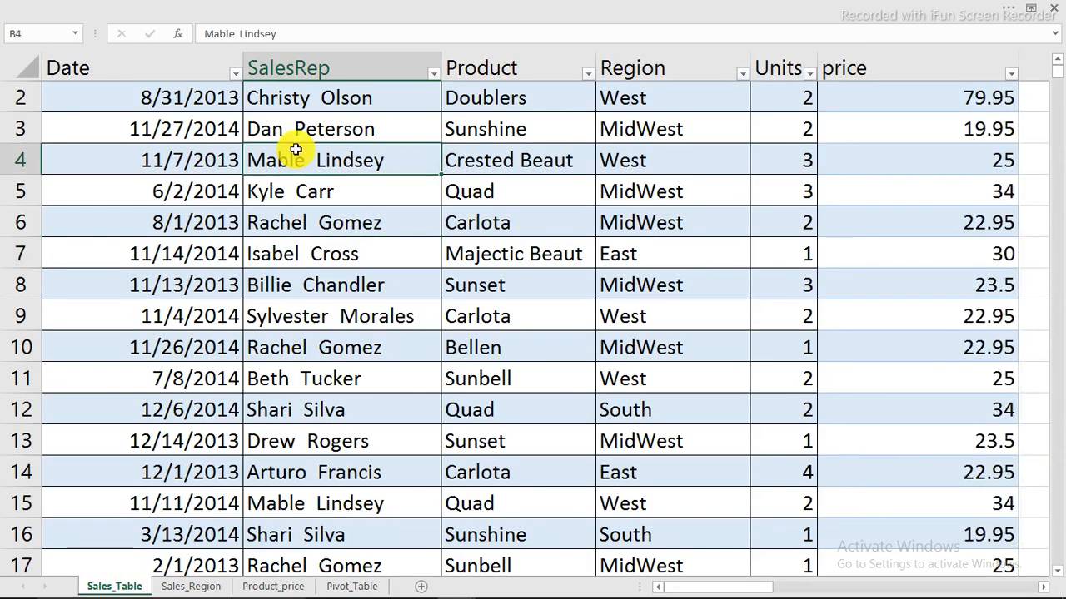
{"action": "left_click", "coordinate": [83, 33]}
{"action": "left_click", "coordinate": [36, 88]}
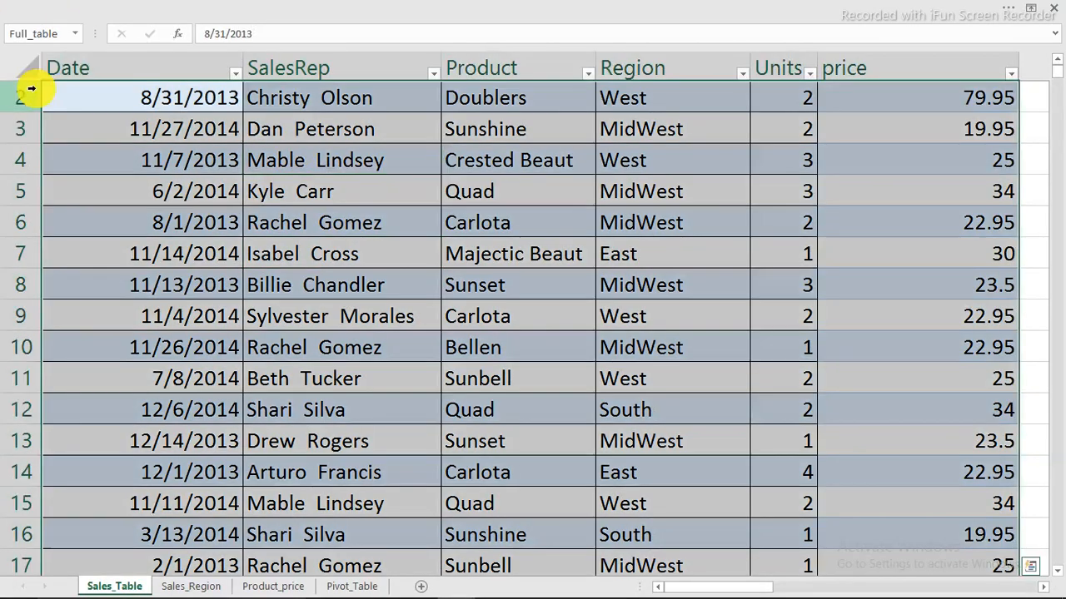
{"action": "left_click", "coordinate": [329, 253]}
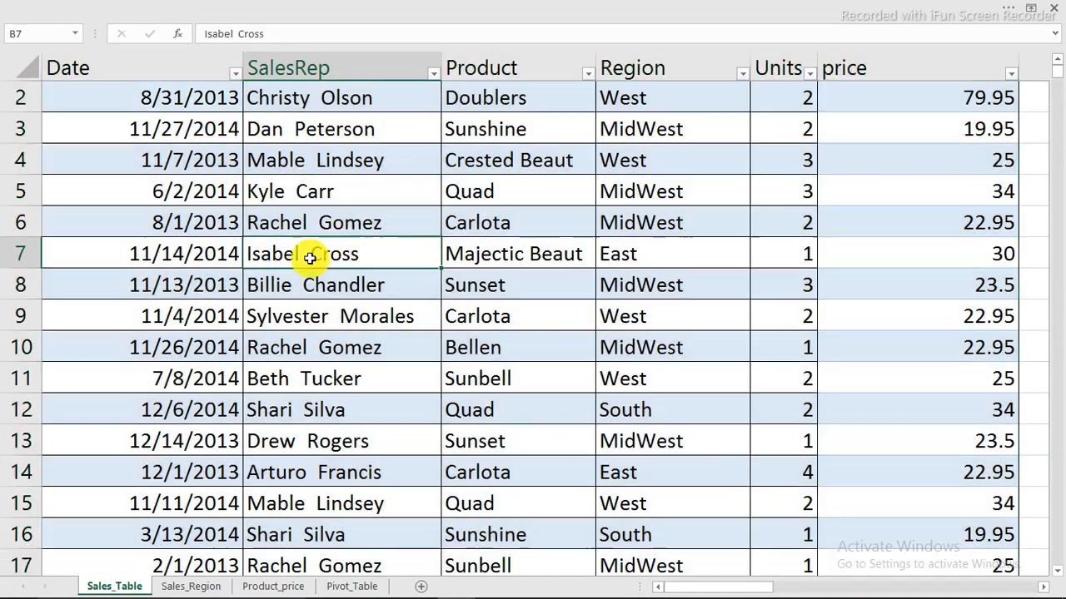
{"action": "left_click", "coordinate": [350, 584]}
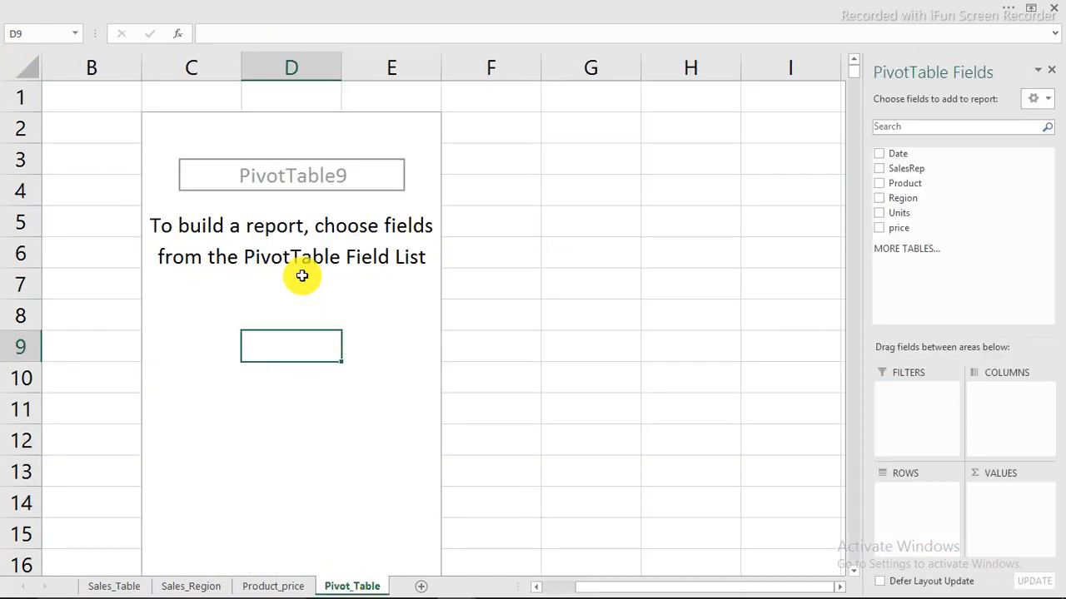
{"action": "left_click", "coordinate": [76, 35]}
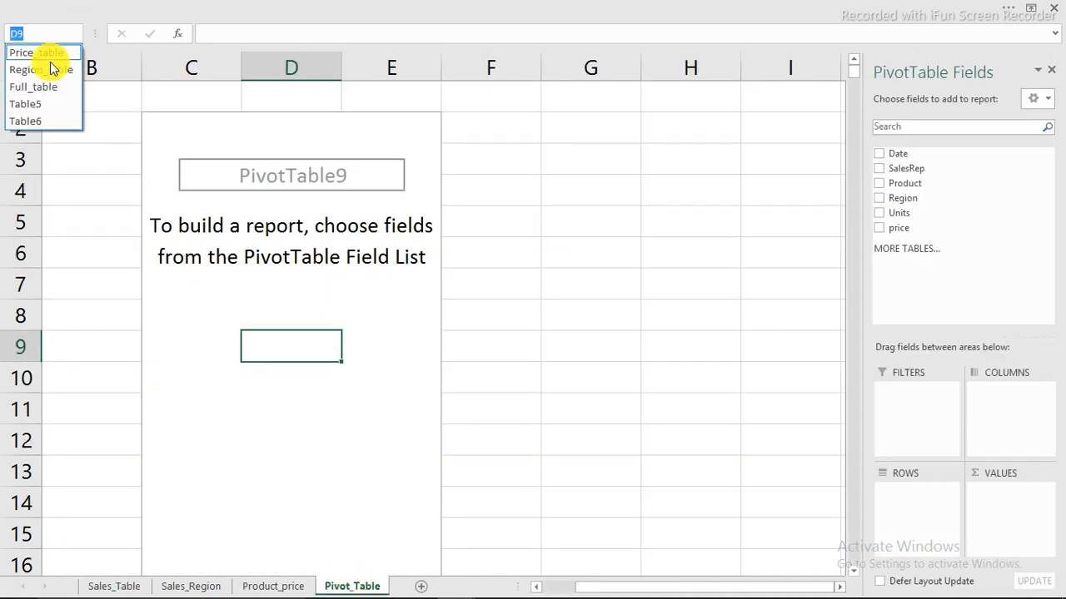
{"action": "left_click", "coordinate": [37, 90]}
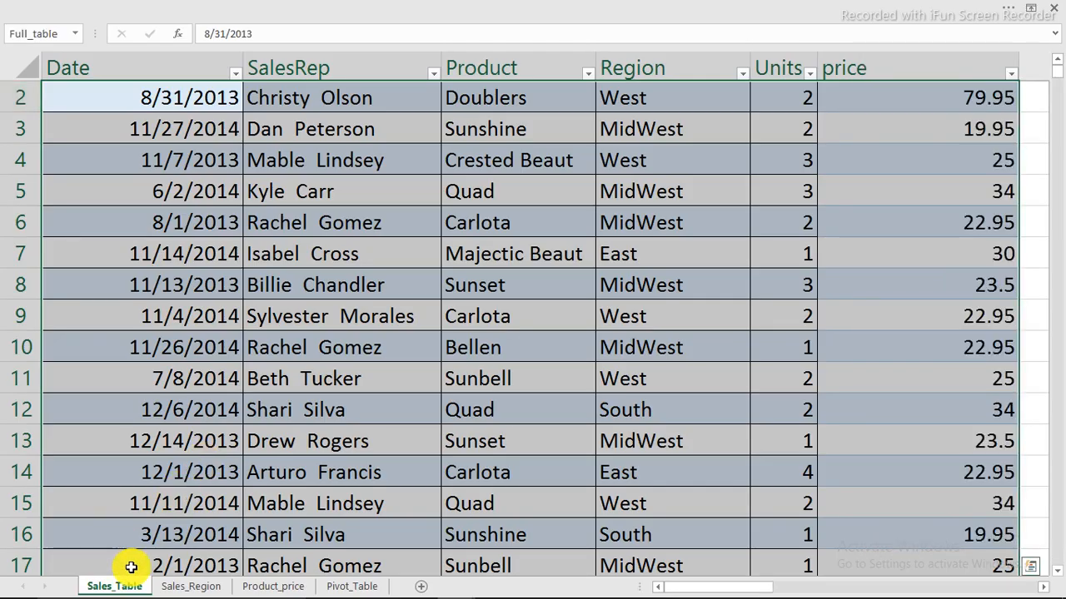
- Use SalesRep as the report filter and Region as the row field of the PivotTable on the Pivot_Table sheet
{"action": "left_click", "coordinate": [341, 585]}
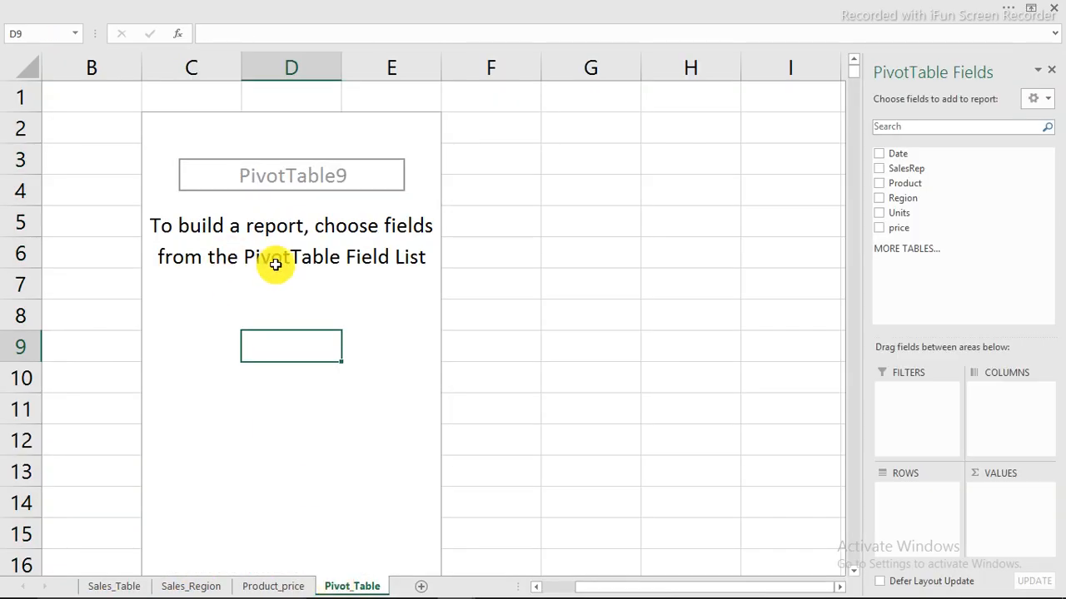
{"action": "left_click", "coordinate": [279, 293]}
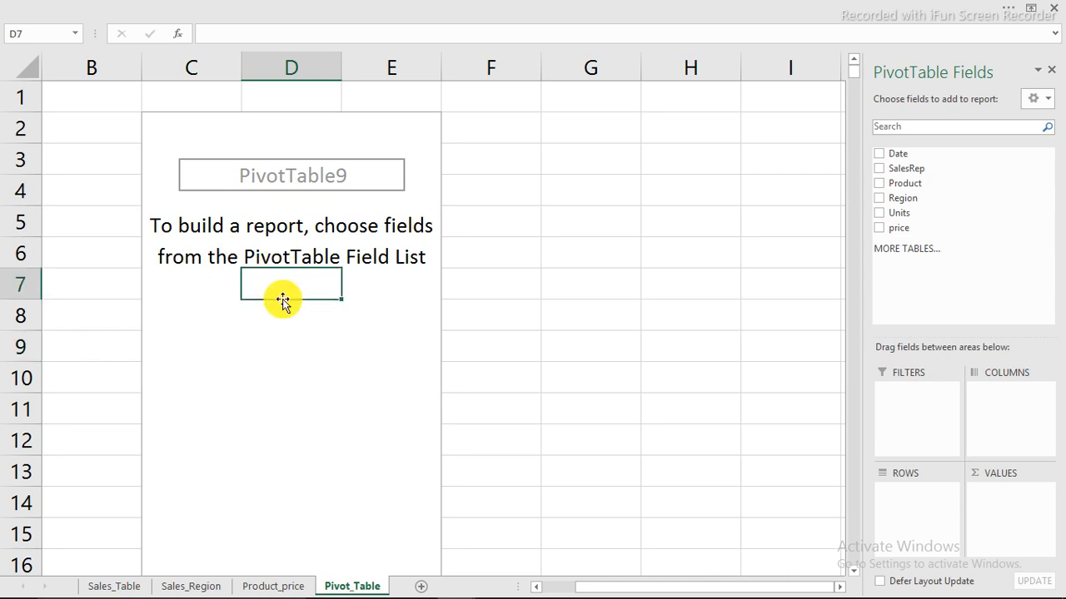
{"action": "left_click", "coordinate": [300, 258]}
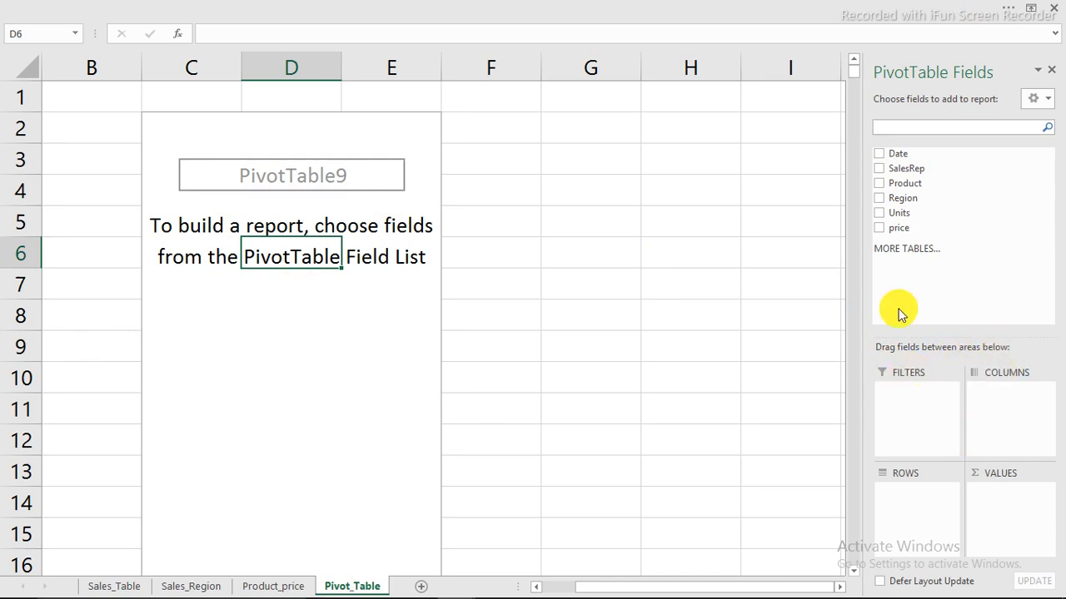
{"action": "left_click_drag", "start_coordinate": [897, 169], "coordinate": [915, 409]}
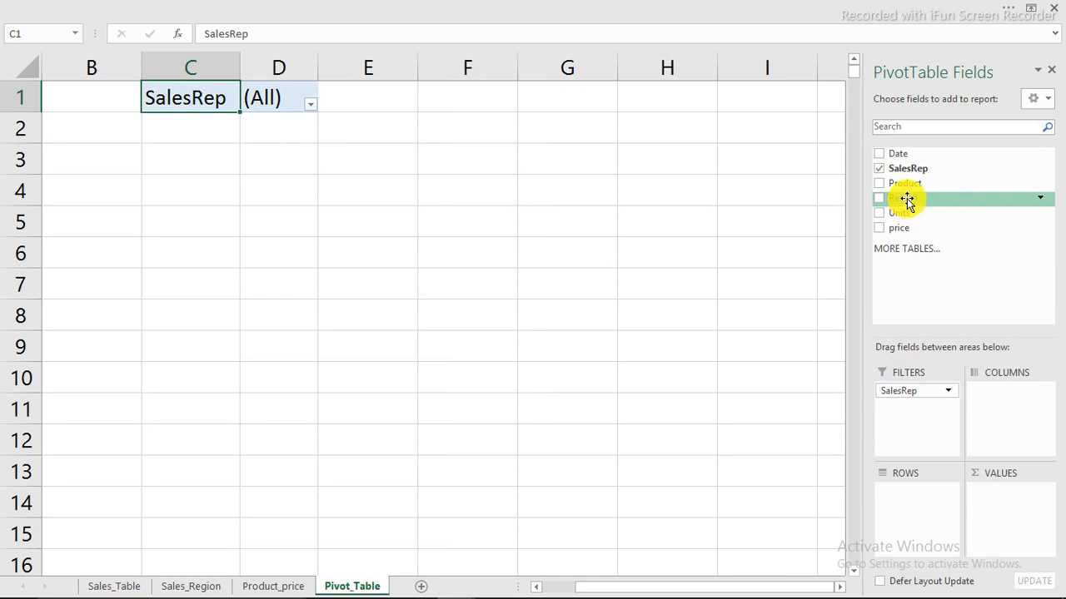
{"action": "left_click_drag", "start_coordinate": [906, 199], "coordinate": [910, 492]}
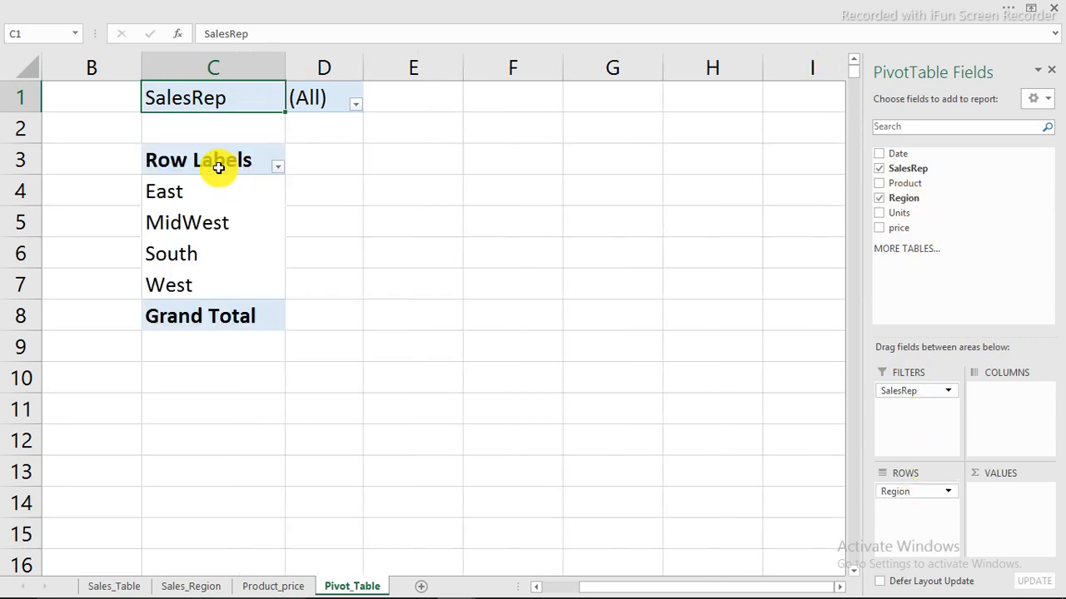
- View the choices of the SalesRep report filter and the empty cells beside Row Labels in row 3
{"action": "left_click", "coordinate": [355, 105]}
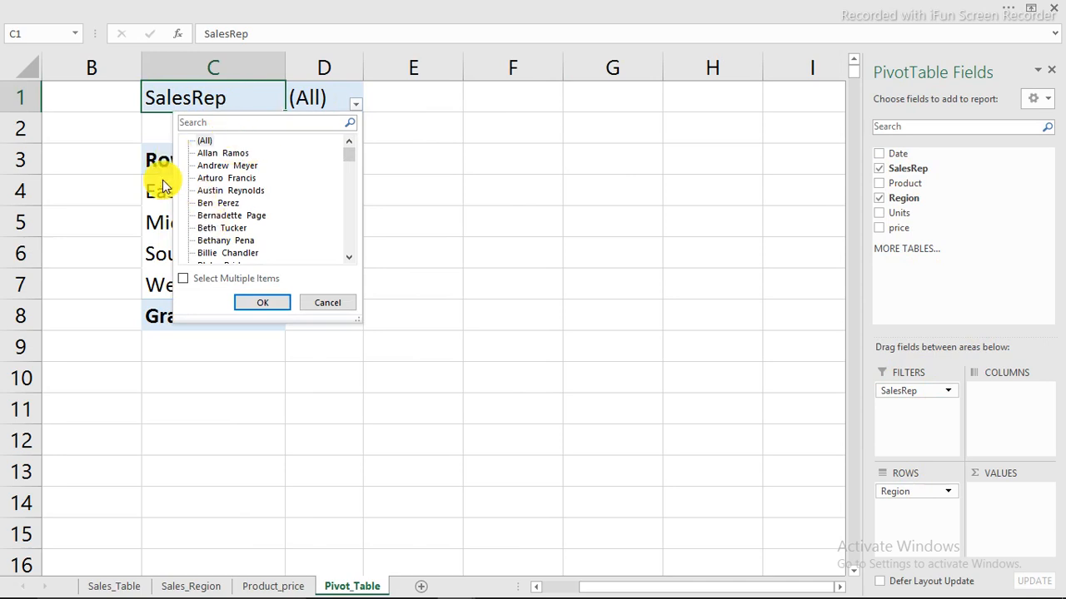
{"action": "left_click", "coordinate": [154, 208]}
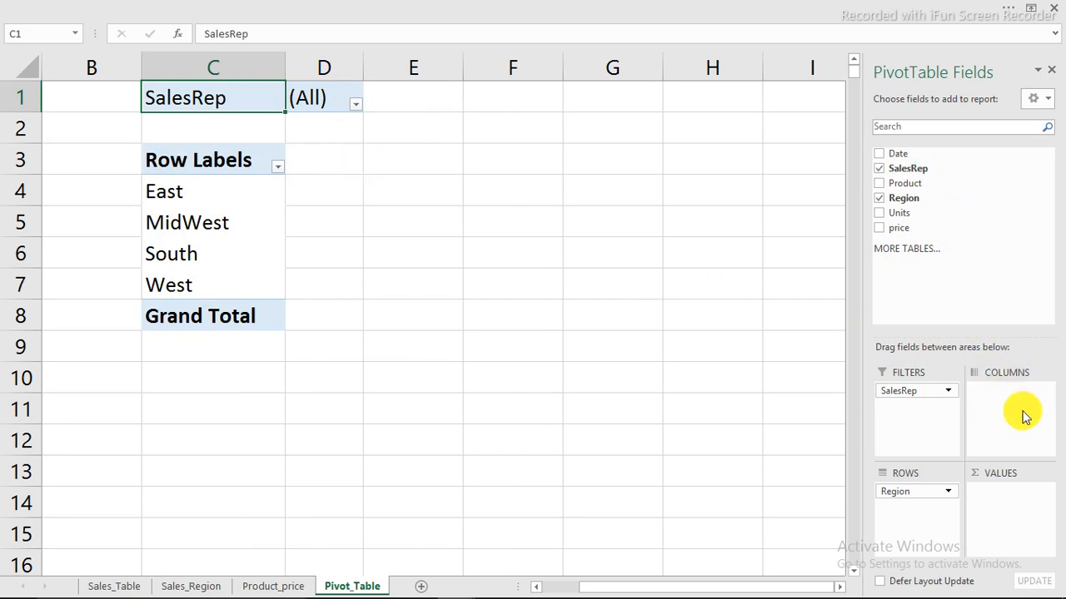
{"action": "left_click_drag", "start_coordinate": [310, 162], "coordinate": [690, 154]}
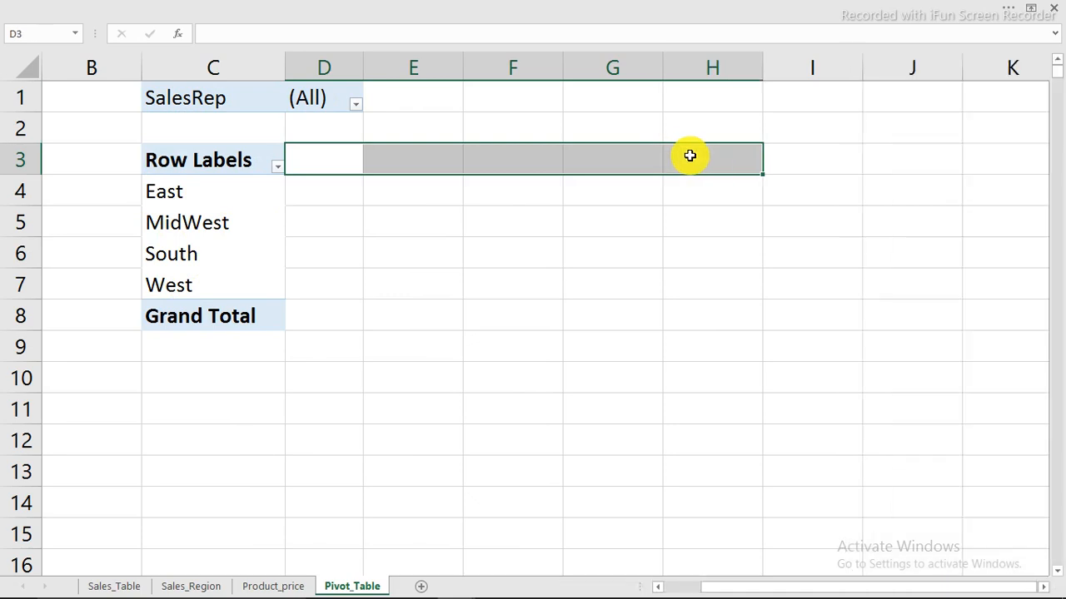
{"action": "left_click", "coordinate": [305, 159]}
{"action": "left_click", "coordinate": [215, 205]}
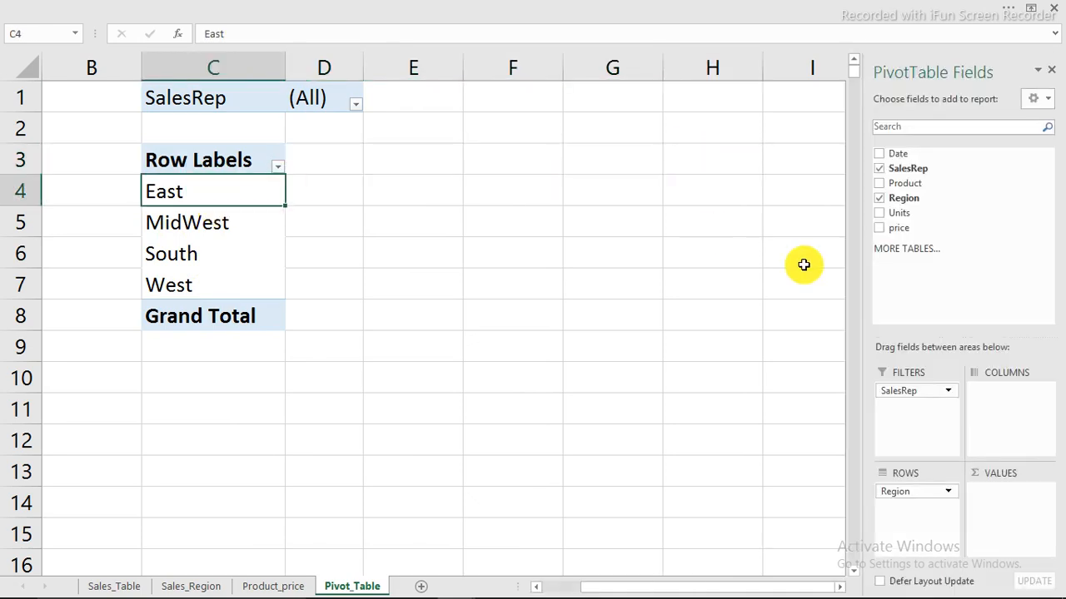
- Arrange the PivotTable with Region as columns, Product as rows and the sum of price as values
{"action": "left_click_drag", "start_coordinate": [911, 492], "coordinate": [998, 408]}
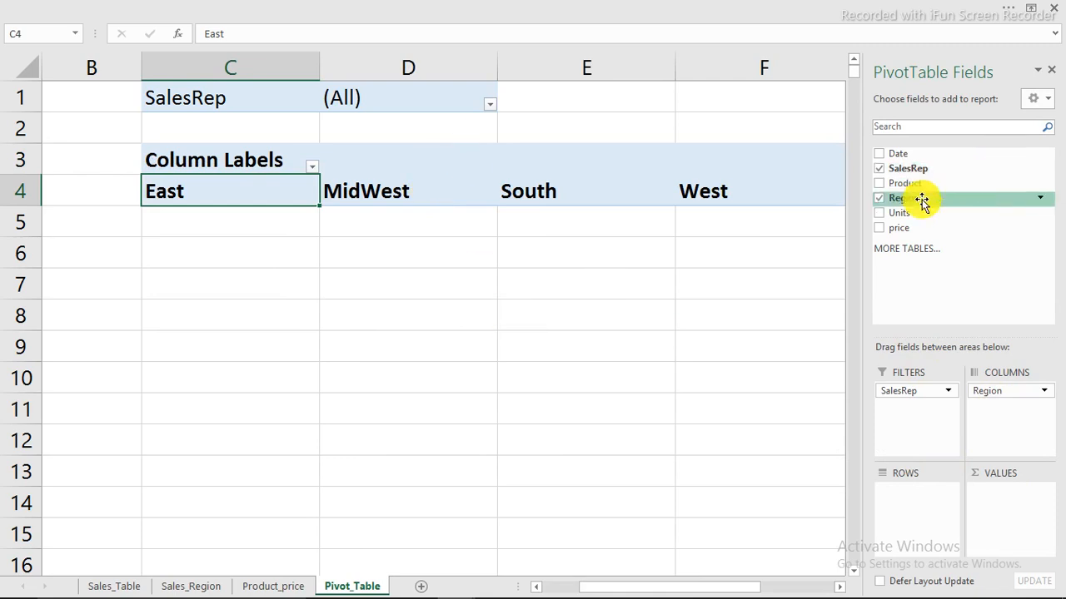
{"action": "left_click_drag", "start_coordinate": [905, 182], "coordinate": [916, 500]}
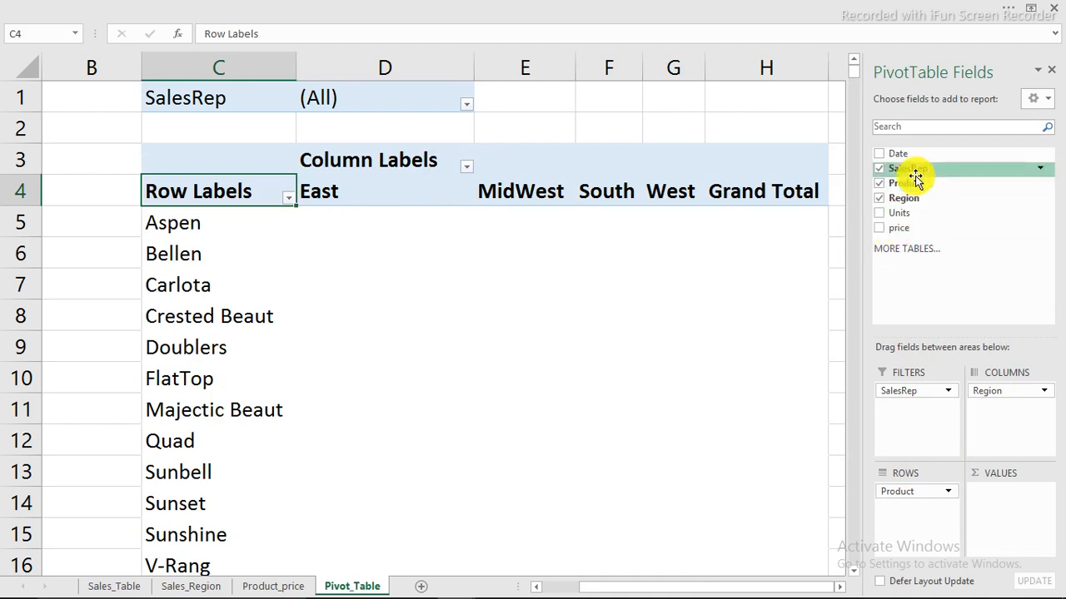
{"action": "left_click_drag", "start_coordinate": [894, 230], "coordinate": [1010, 509]}
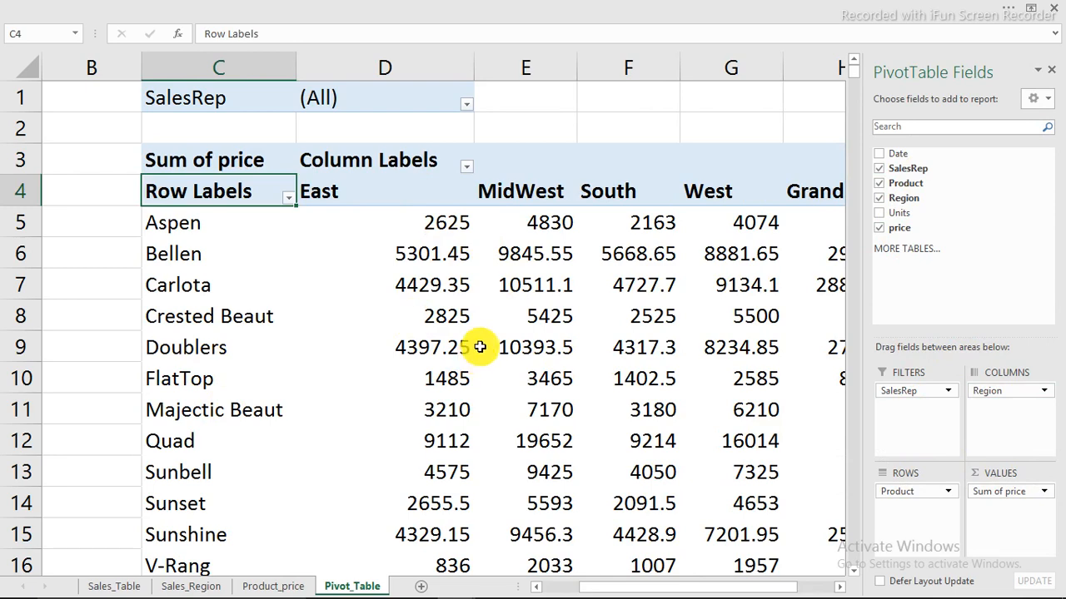
{"action": "left_click_drag", "start_coordinate": [625, 585], "coordinate": [571, 586]}
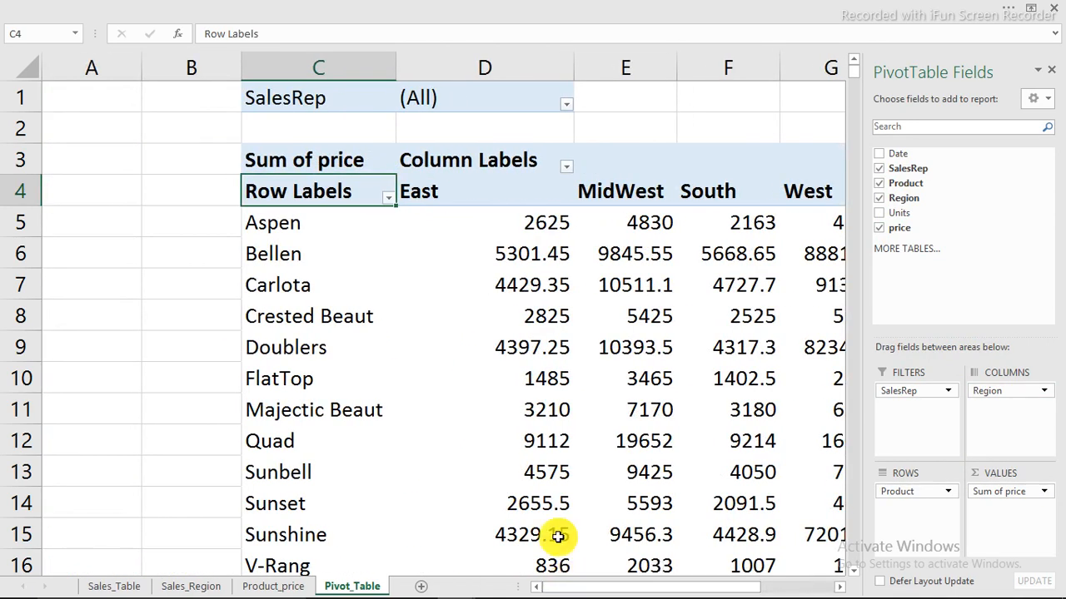
{"action": "mouse_move", "coordinate": [555, 497]}
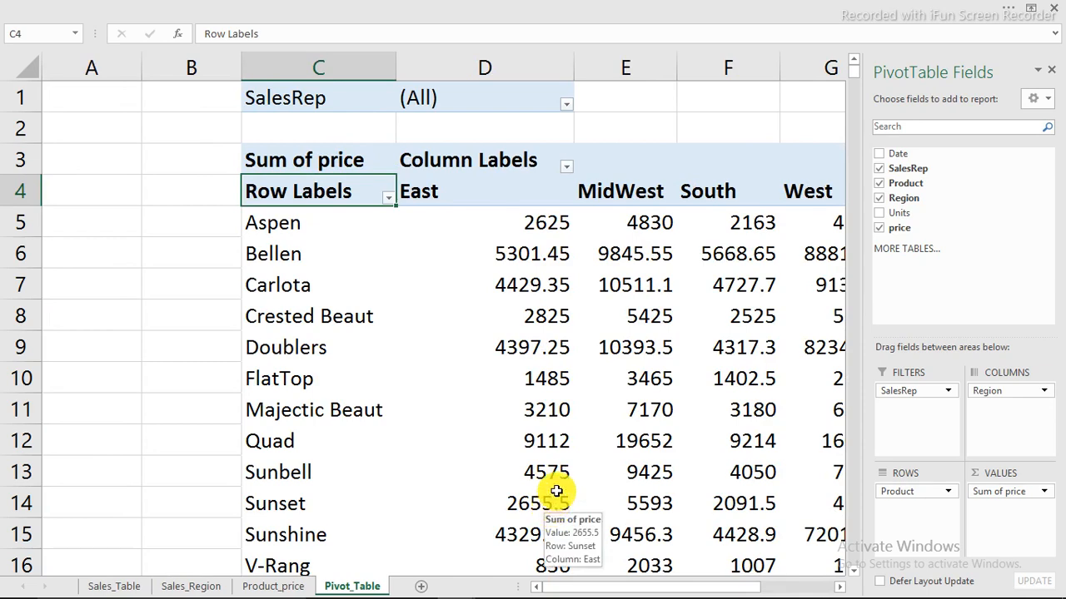
- Add a new table column headed "Total sales" in cell G1 of the Sales_Table sheet
{"action": "left_click", "coordinate": [114, 586]}
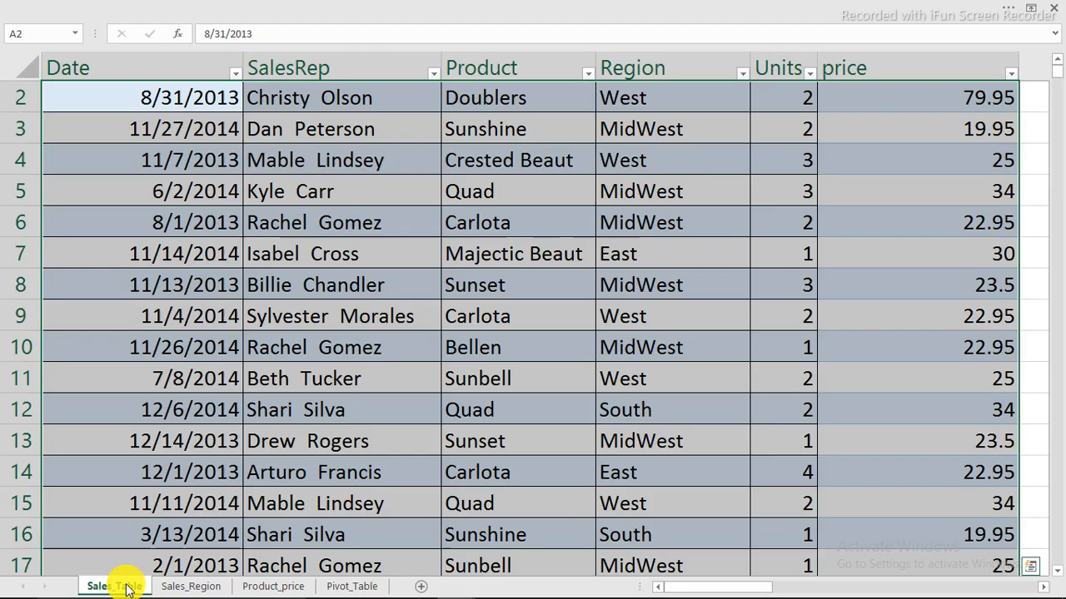
{"action": "left_click_drag", "start_coordinate": [674, 590], "coordinate": [713, 589]}
{"action": "scroll", "coordinate": [682, 327], "scroll_direction": "up", "scroll_amount": 1}
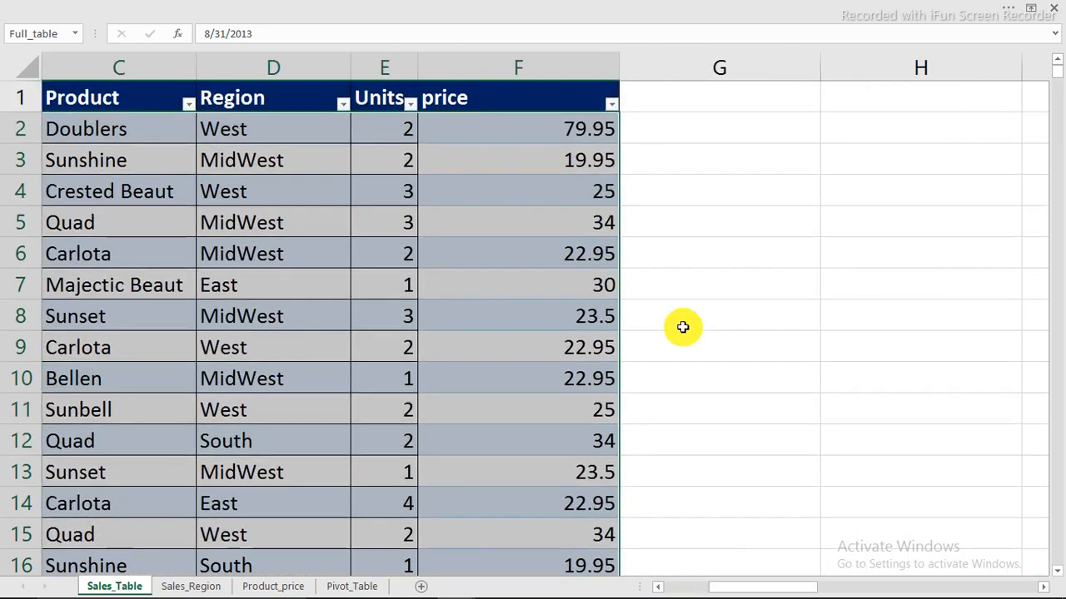
{"action": "left_click", "coordinate": [685, 103]}
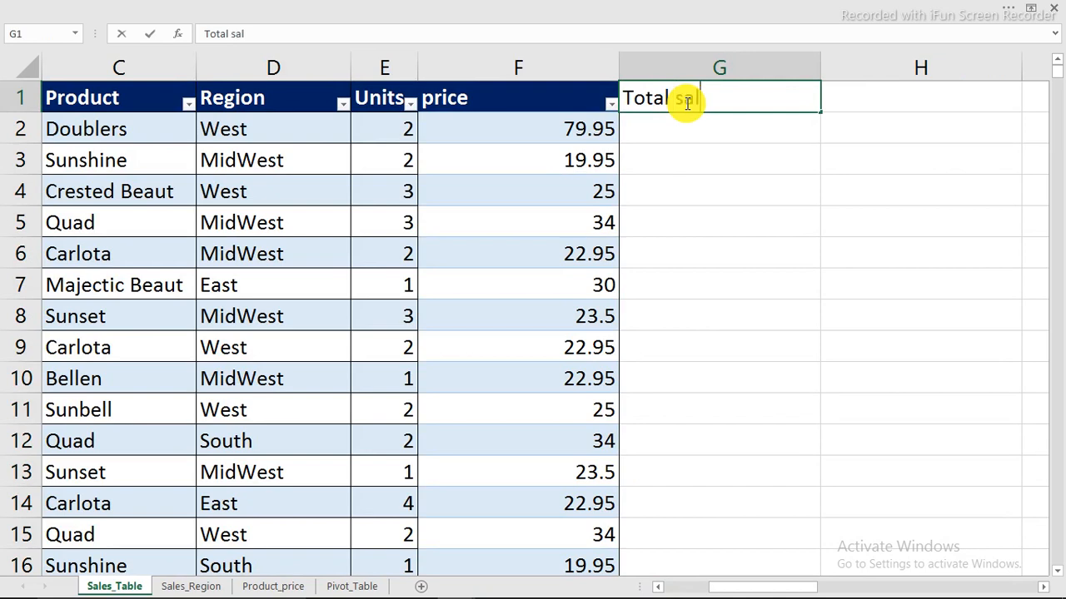
{"action": "type", "text": "Total salesw"}
{"action": "key", "text": "Return"}
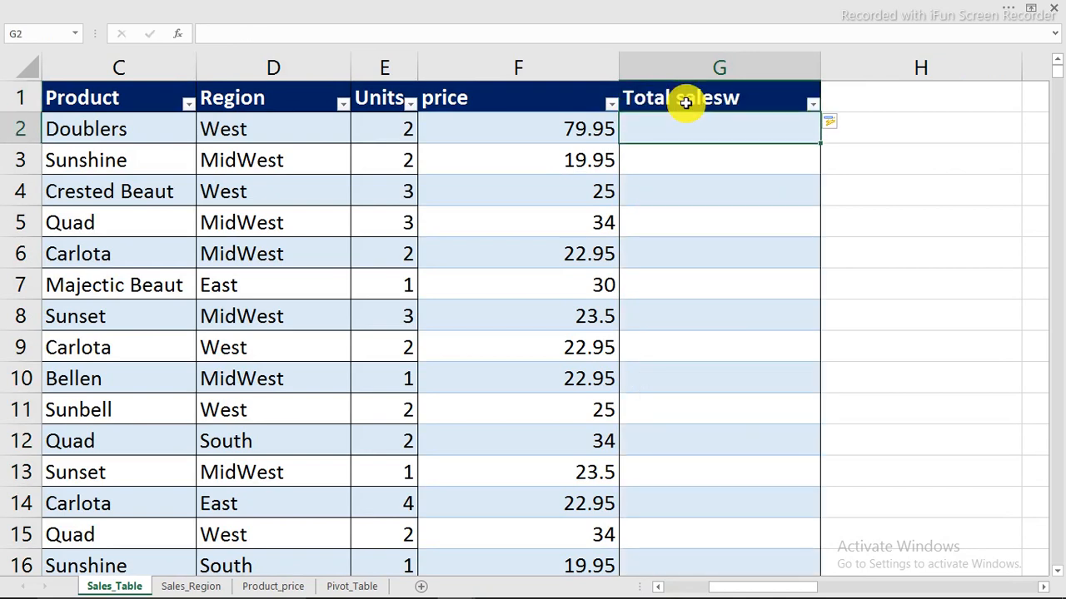
{"action": "left_click", "coordinate": [685, 103]}
{"action": "double_click", "coordinate": [702, 100]}
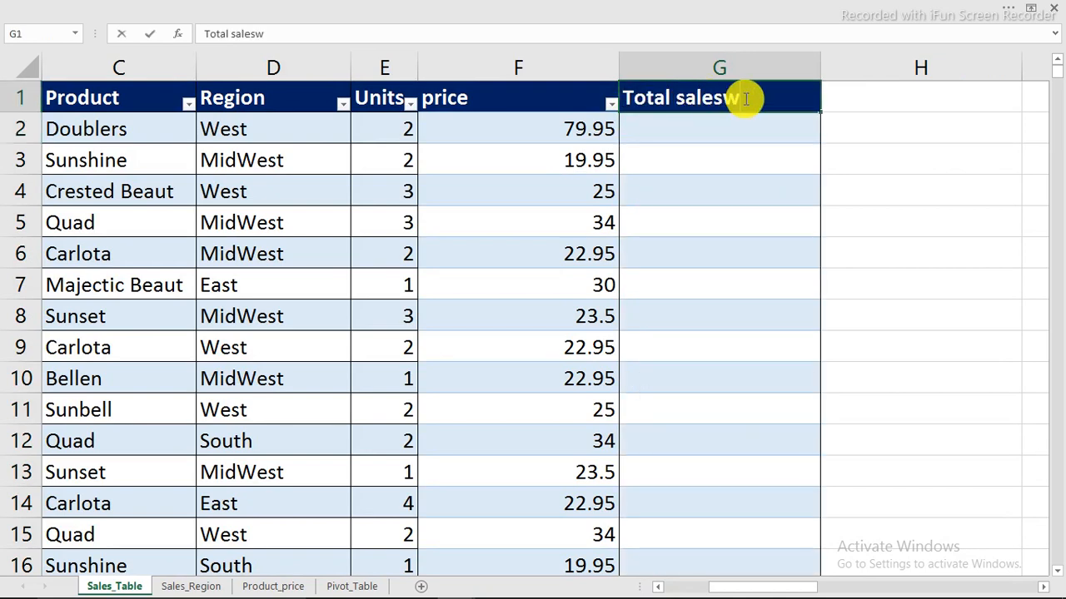
{"action": "left_click", "coordinate": [729, 129]}
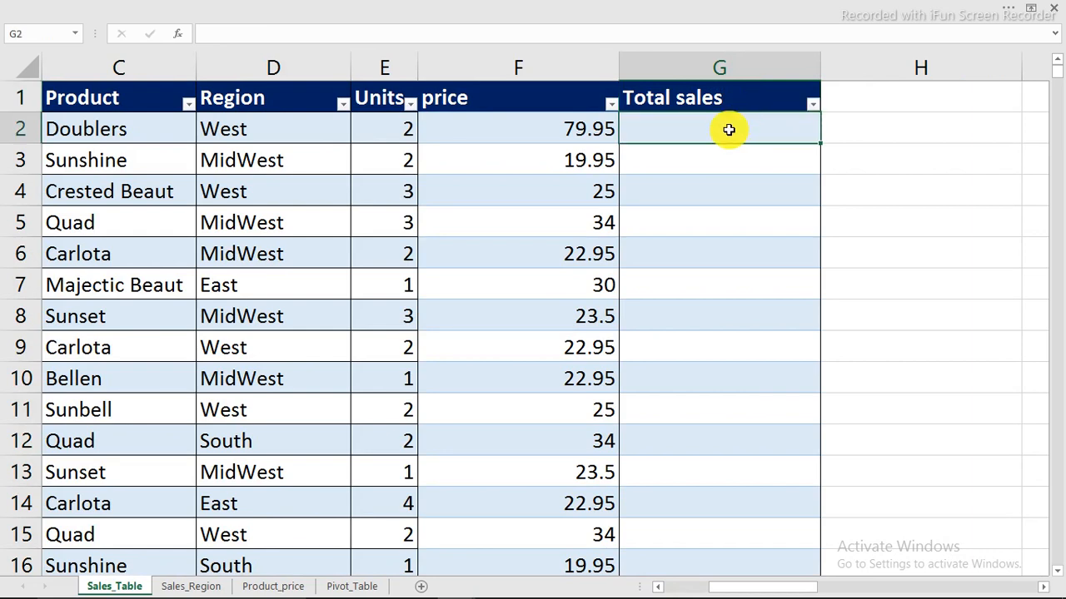
{"action": "type", "text": "="}
{"action": "left_click", "coordinate": [394, 129]}
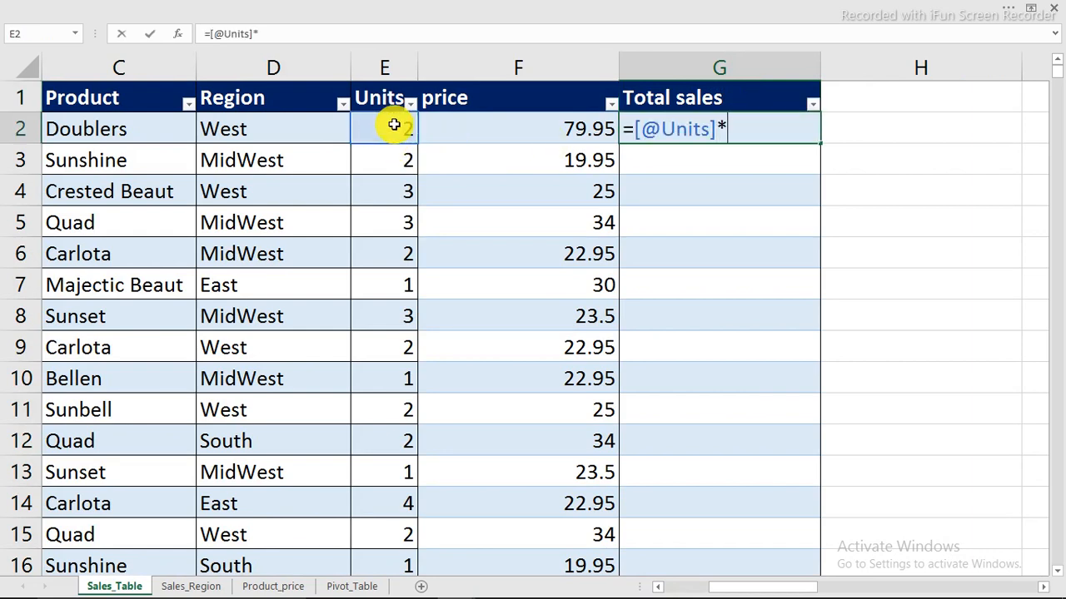
{"action": "type", "text": "*"}
{"action": "left_click", "coordinate": [543, 123]}
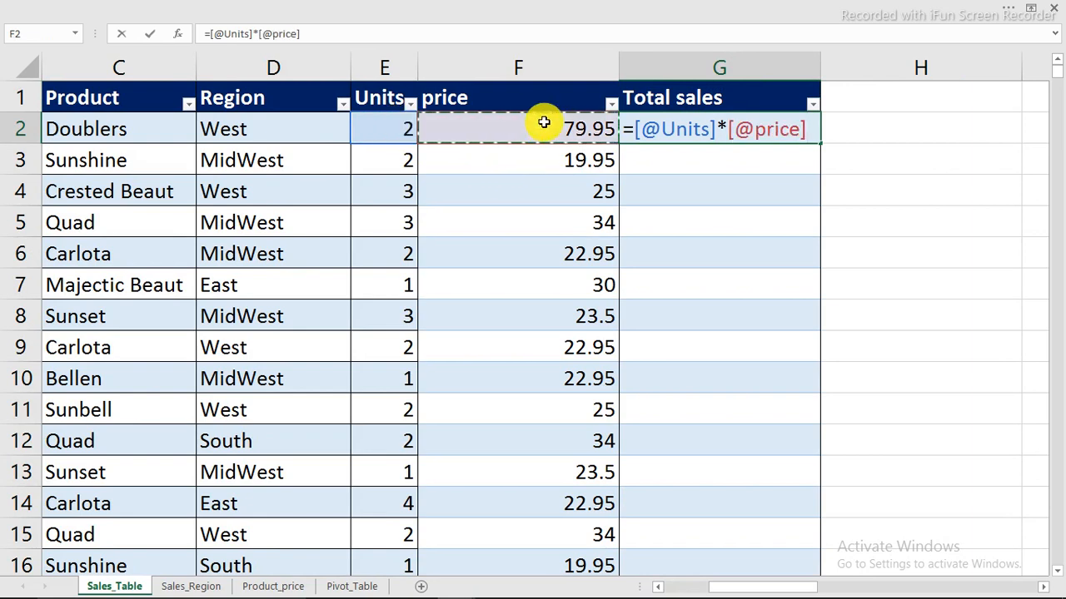
{"action": "key", "text": "Return"}
{"action": "left_click", "coordinate": [512, 251]}
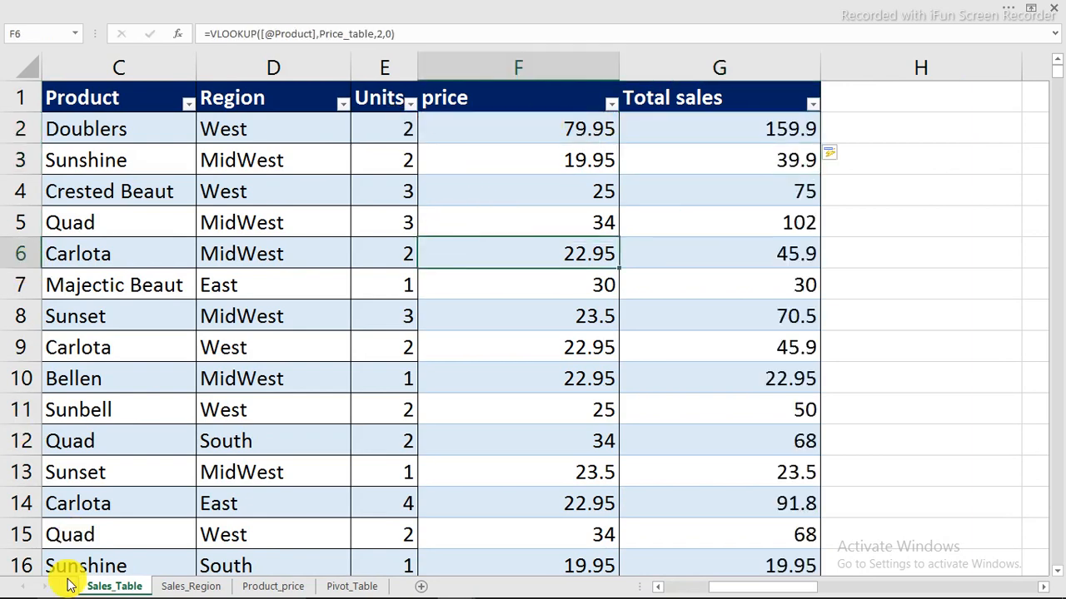
- Refresh the PivotTable on the Pivot_Table sheet and replace price with the sum of Total sales as its values
{"action": "left_click", "coordinate": [268, 587]}
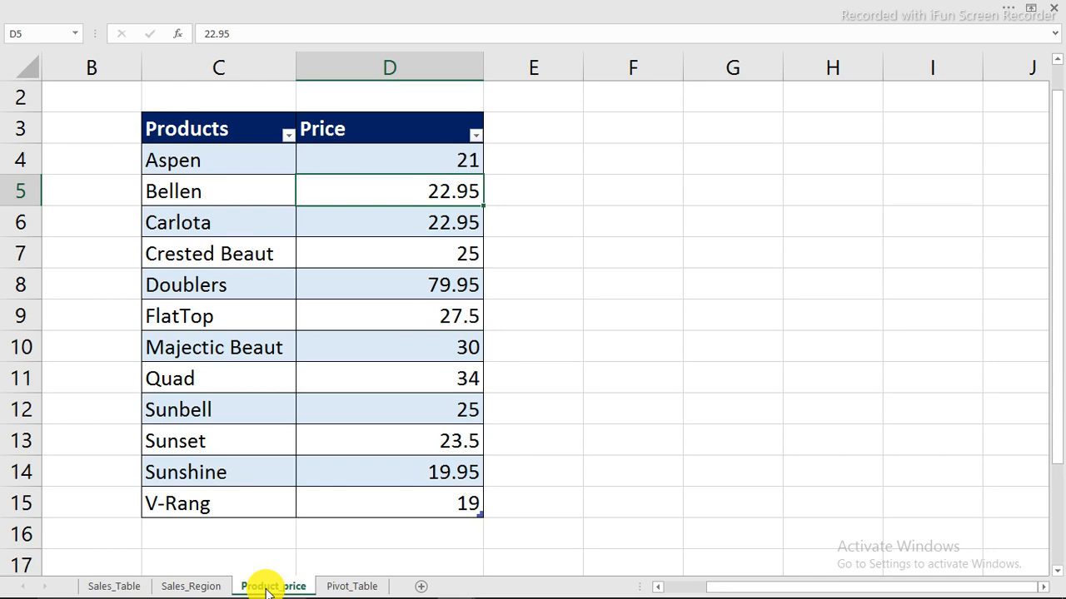
{"action": "left_click", "coordinate": [191, 586]}
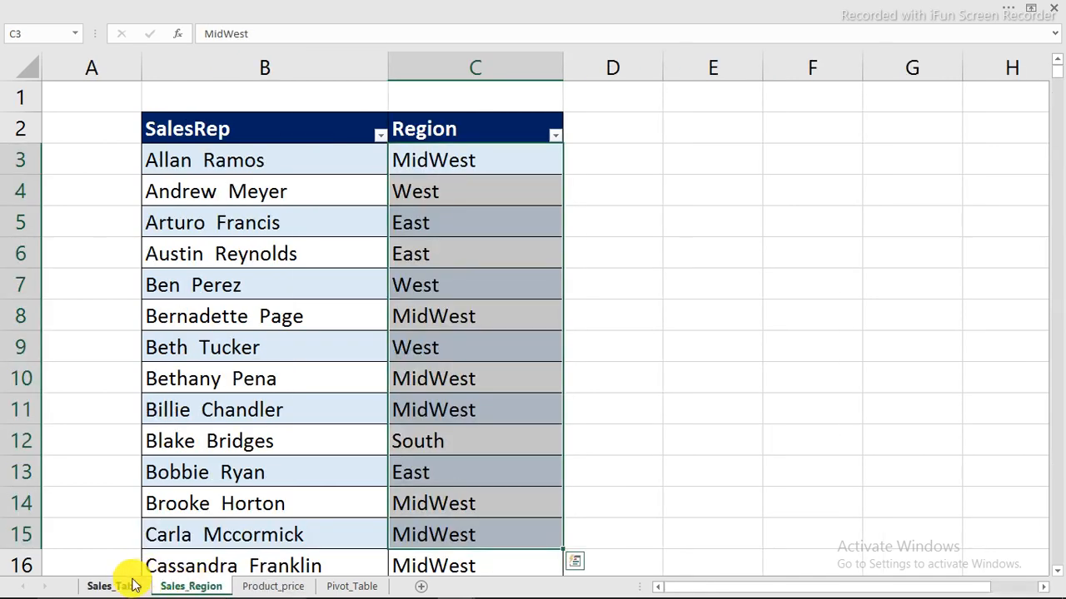
{"action": "left_click", "coordinate": [350, 587]}
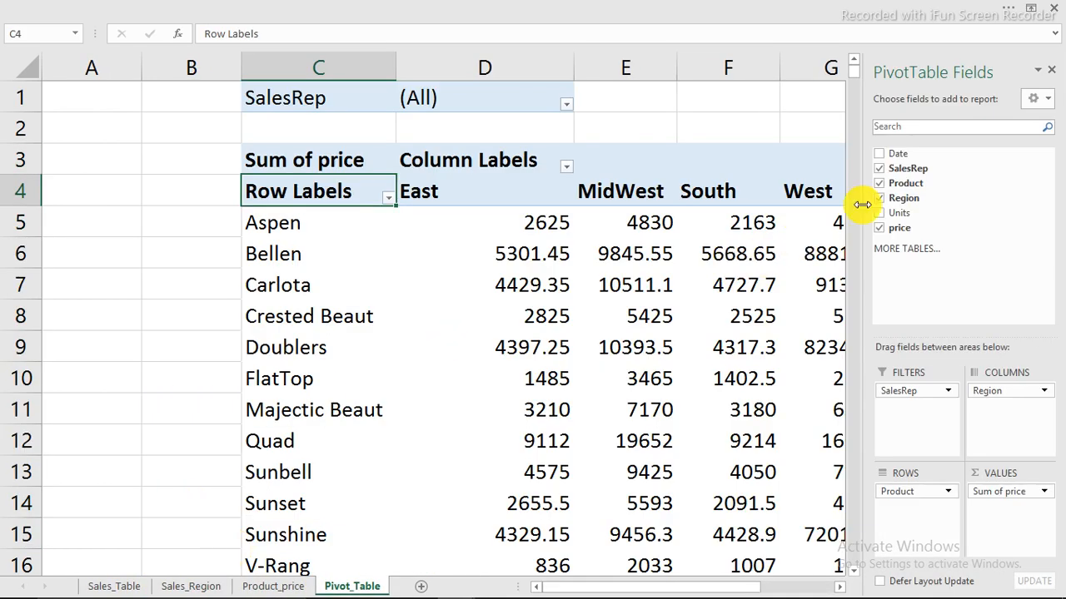
{"action": "left_click", "coordinate": [434, 262]}
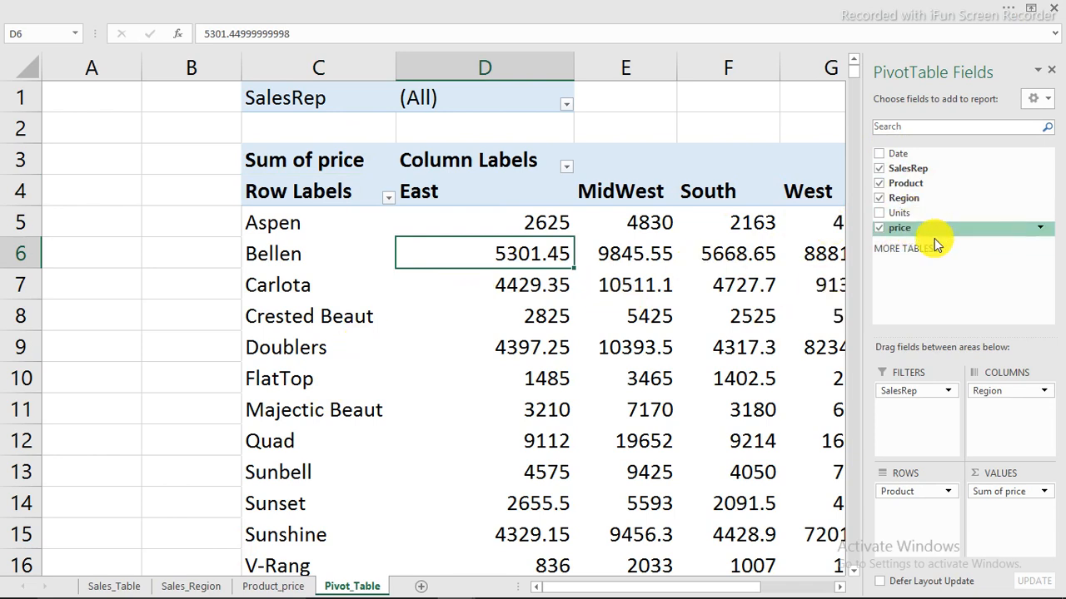
{"action": "right_click", "coordinate": [530, 256]}
{"action": "left_click", "coordinate": [582, 328]}
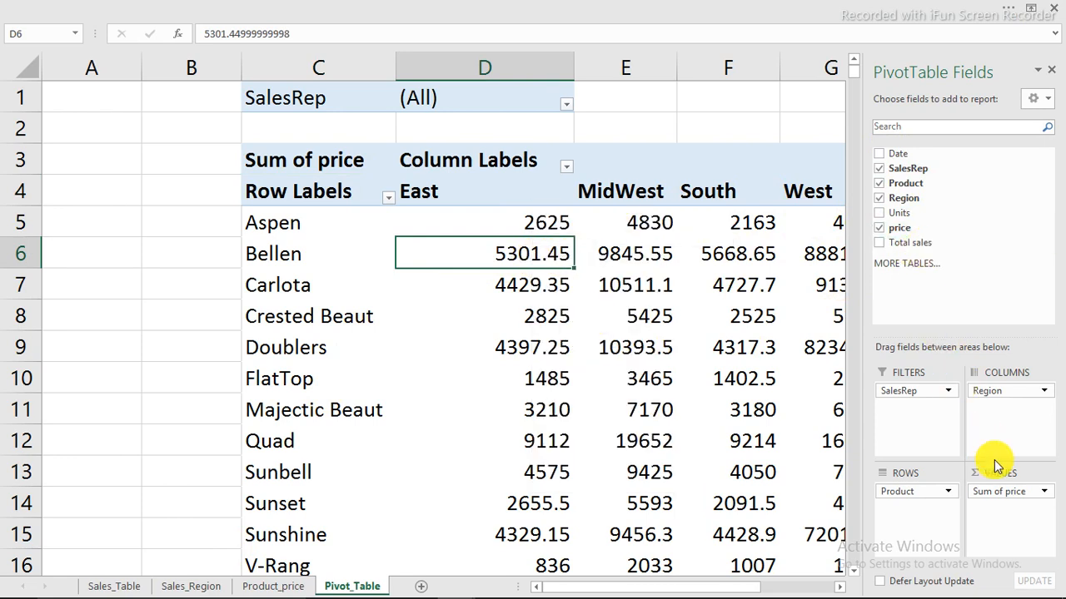
{"action": "left_click_drag", "start_coordinate": [643, 383], "coordinate": [645, 381]}
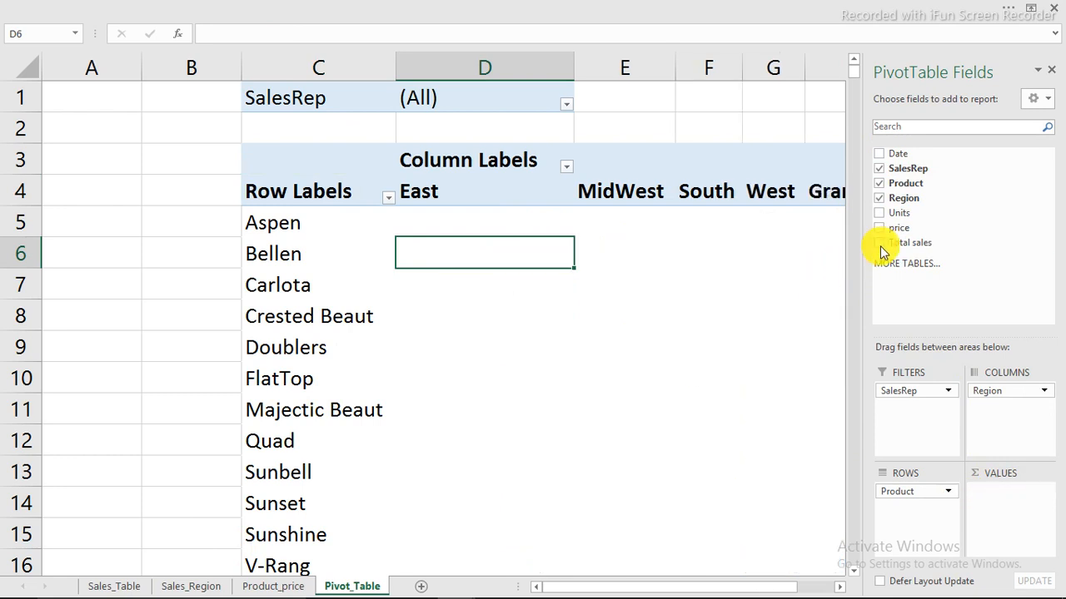
{"action": "left_click", "coordinate": [883, 244]}
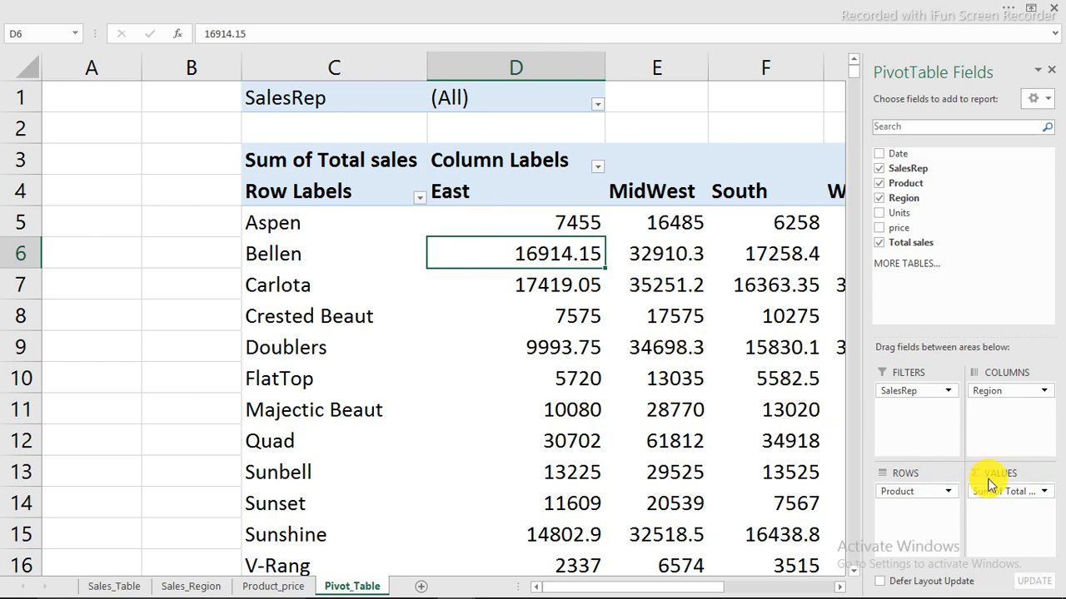
- Take Total sales out of the PivotTable values and add it back, repeating this to compare ways of placing the field
{"action": "left_click_drag", "start_coordinate": [1004, 496], "coordinate": [725, 397]}
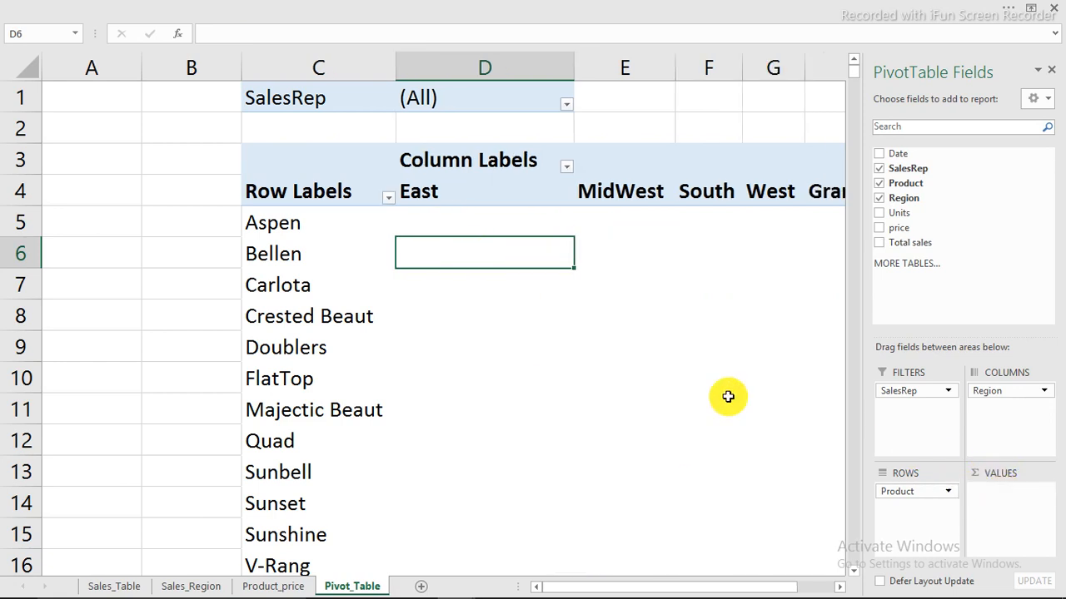
{"action": "left_click", "coordinate": [886, 243]}
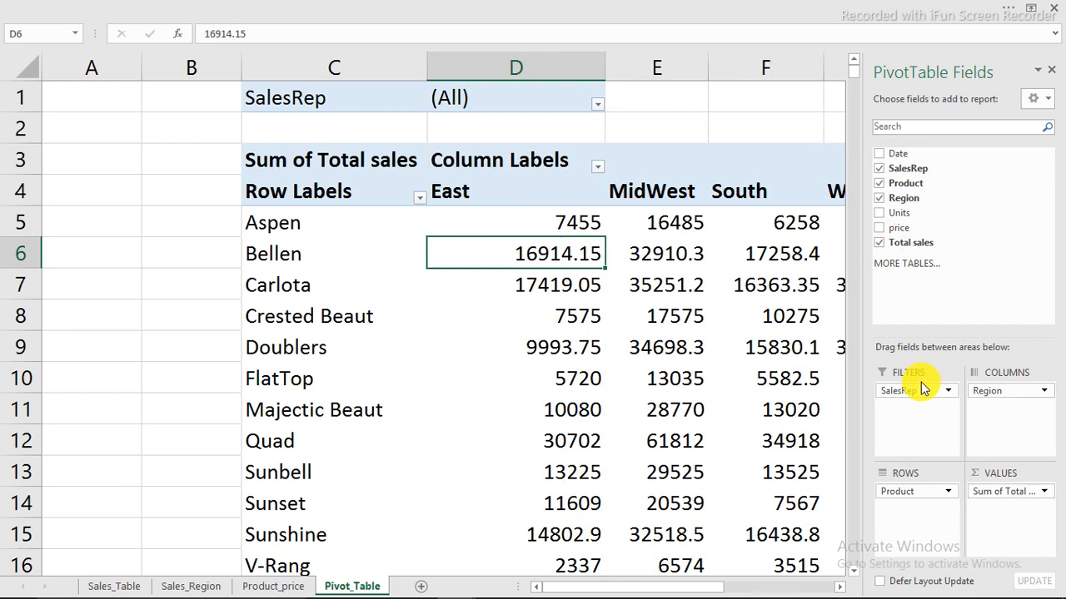
{"action": "left_click", "coordinate": [884, 246]}
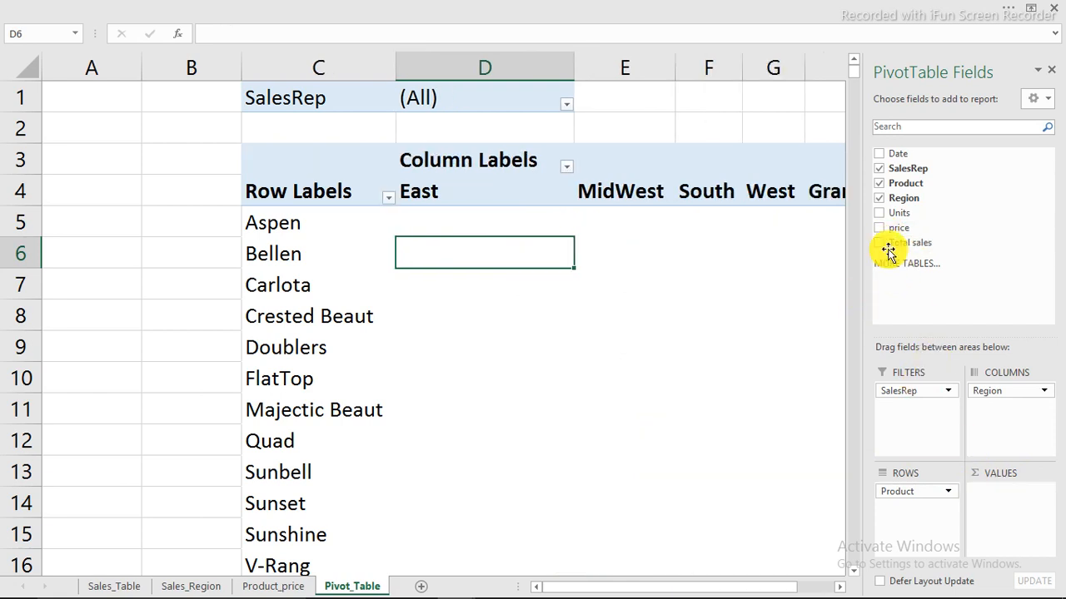
{"action": "left_click", "coordinate": [885, 245]}
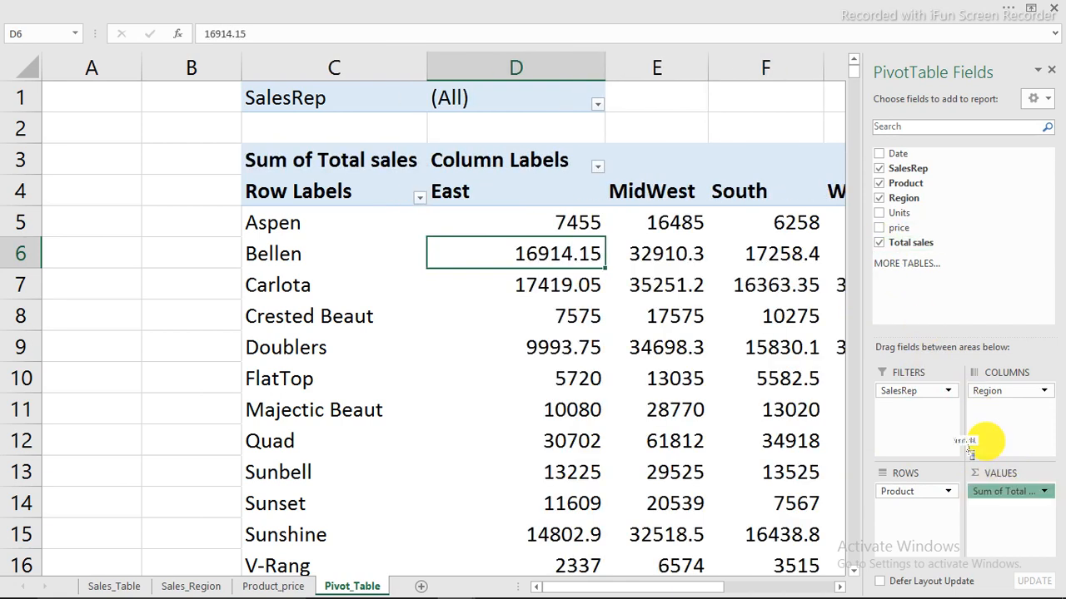
{"action": "left_click", "coordinate": [924, 243]}
{"action": "left_click_drag", "start_coordinate": [947, 232], "coordinate": [897, 241]}
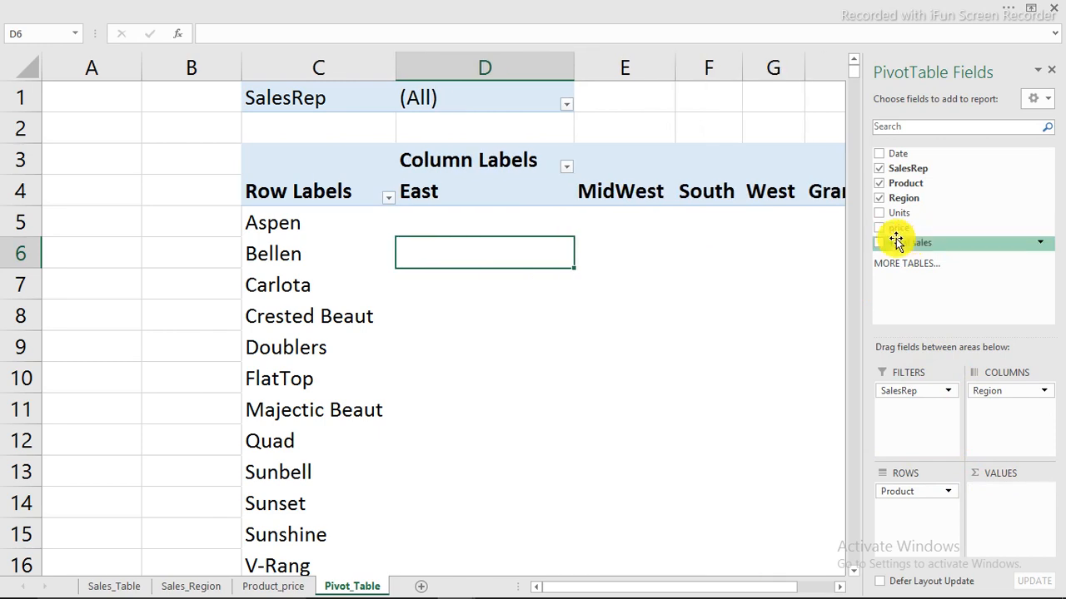
{"action": "left_click", "coordinate": [884, 246]}
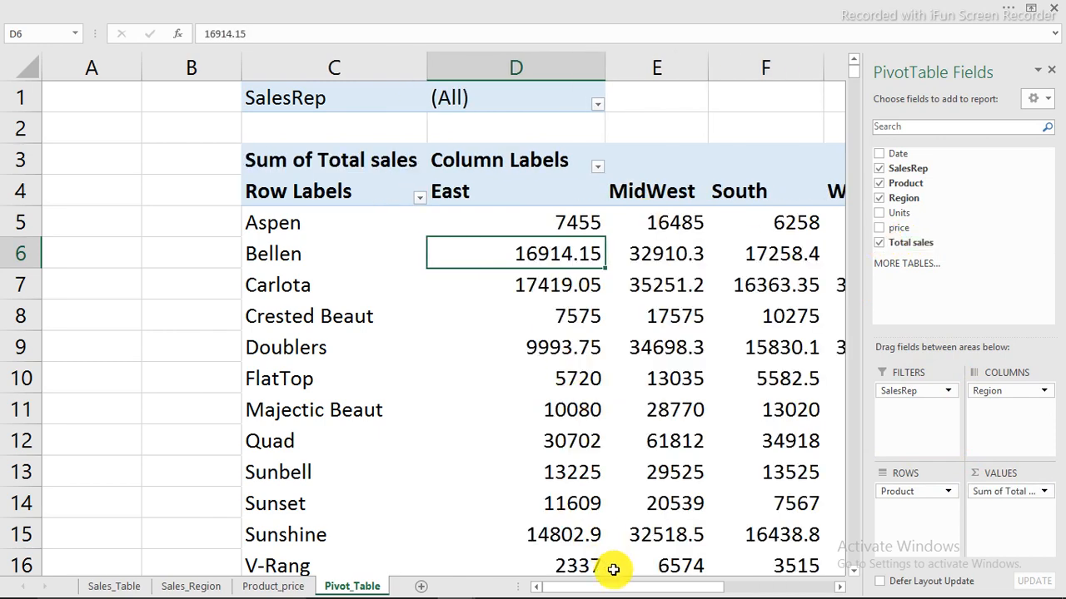
- Remove Region from the PivotTable's columns
{"action": "mouse_move", "coordinate": [614, 591]}
{"action": "left_mouse_down"}
{"action": "mouse_move", "coordinate": [709, 583]}
{"action": "mouse_move", "coordinate": [615, 588]}
{"action": "left_mouse_up"}
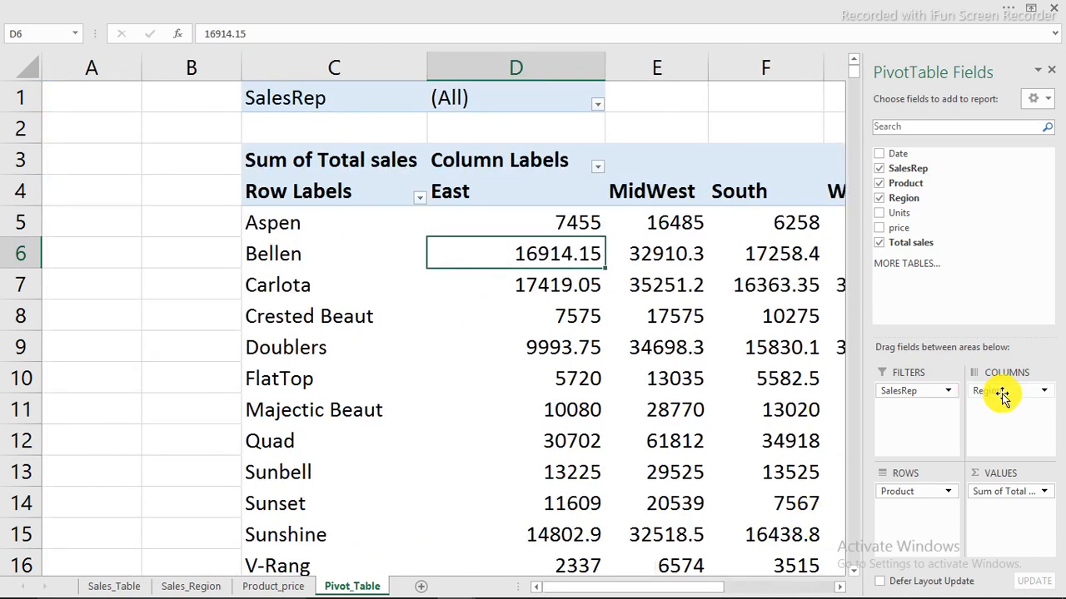
{"action": "left_click_drag", "start_coordinate": [1002, 397], "coordinate": [646, 349]}
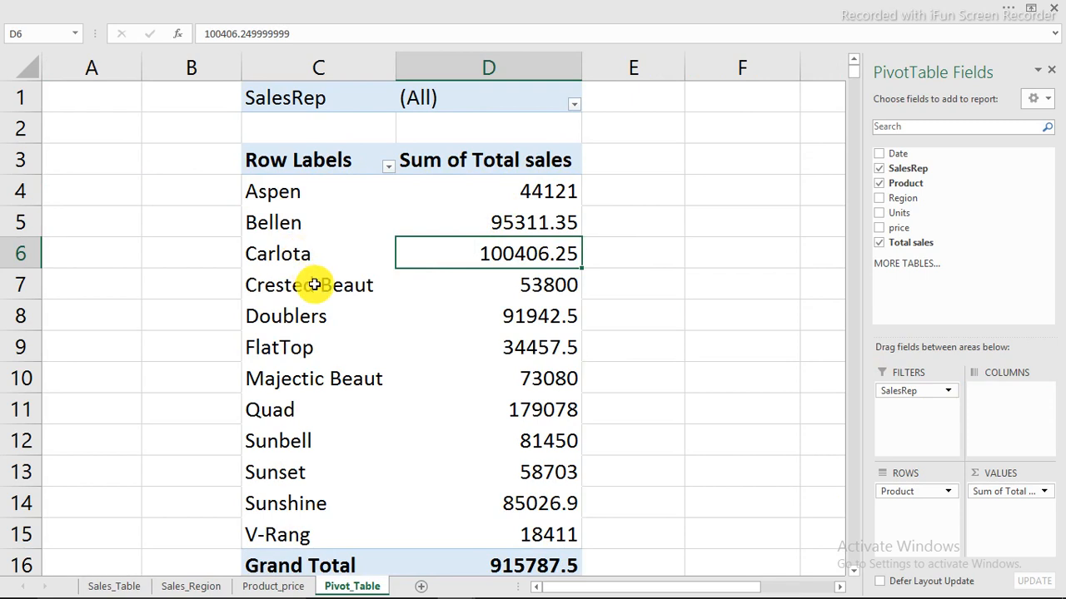
- Filter the PivotTable to only the fifth sales rep listed, with multiple-item selection enabled in the SalesRep filter
{"action": "left_click", "coordinate": [573, 103]}
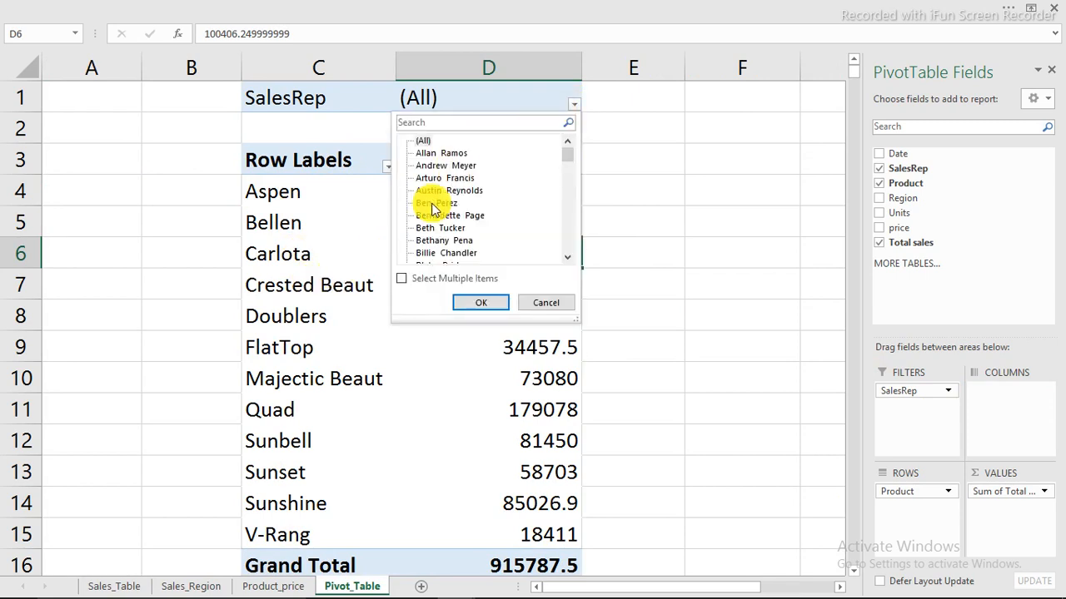
{"action": "left_click", "coordinate": [403, 280]}
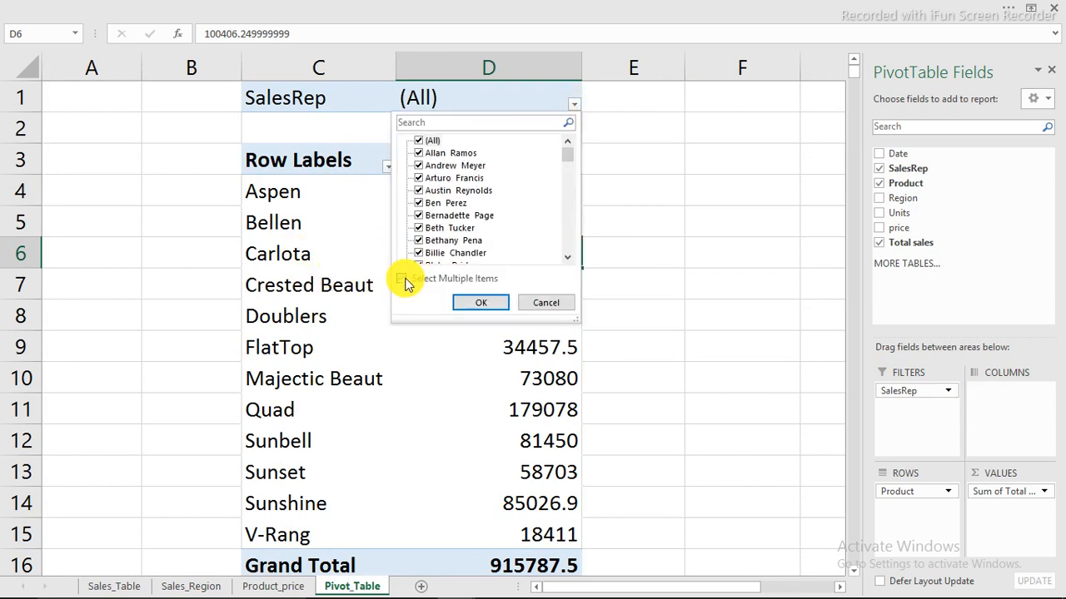
{"action": "left_click", "coordinate": [419, 142]}
{"action": "left_click", "coordinate": [419, 190]}
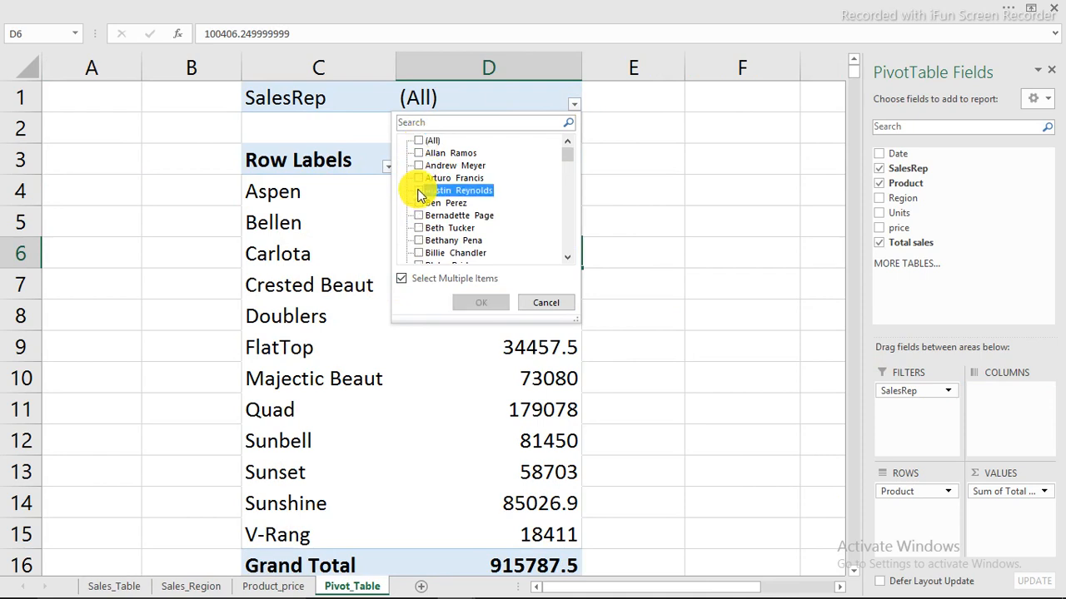
{"action": "left_click", "coordinate": [479, 302]}
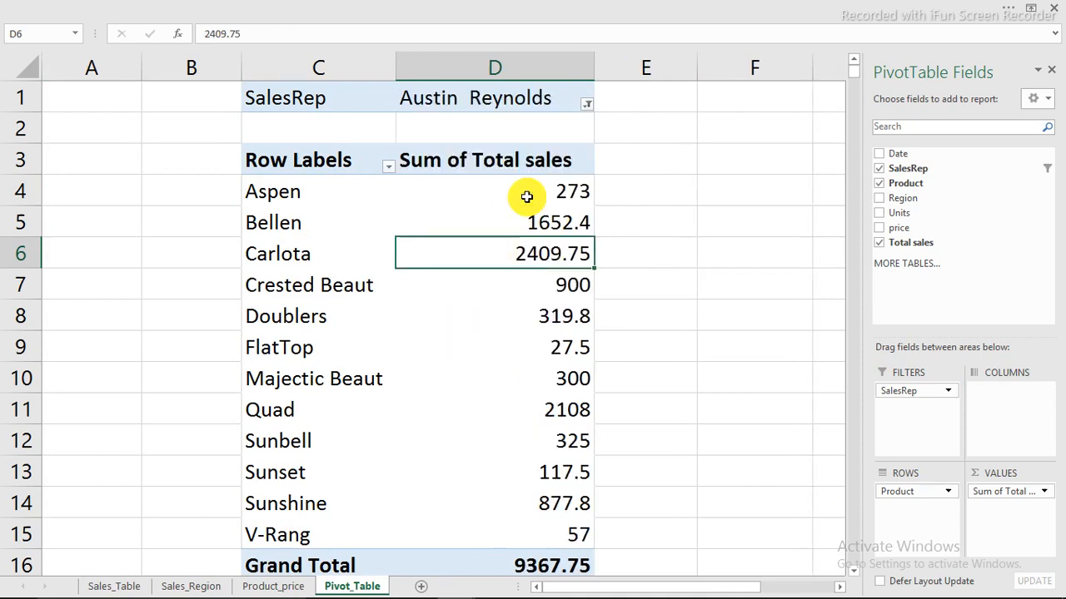
- Add the eighth listed sales rep to the SalesRep filter, then remove SalesRep from the PivotTable's filters
{"action": "left_click", "coordinate": [588, 105]}
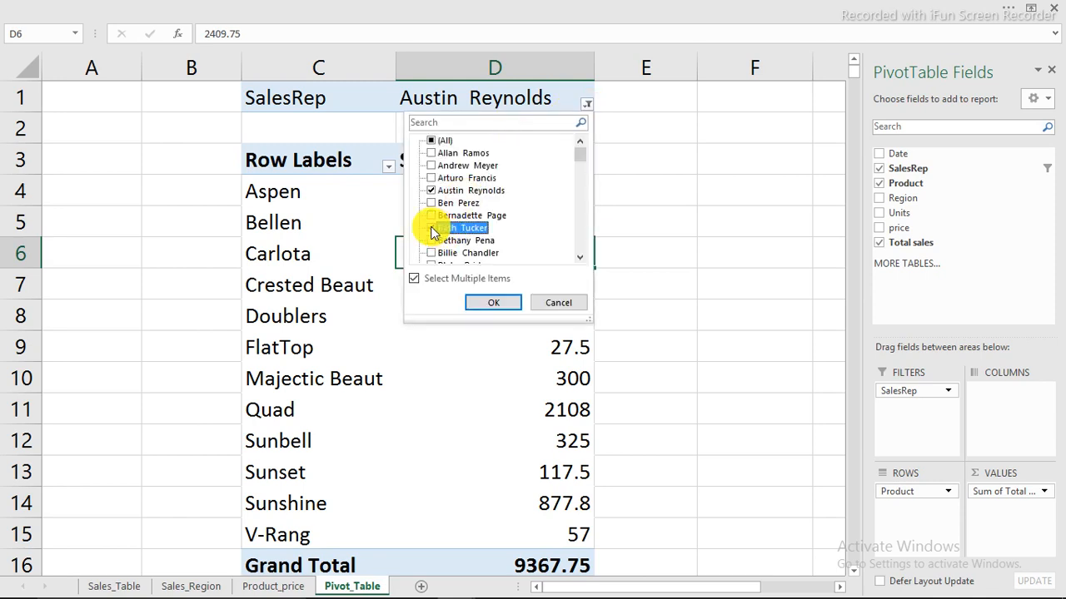
{"action": "left_click", "coordinate": [433, 229]}
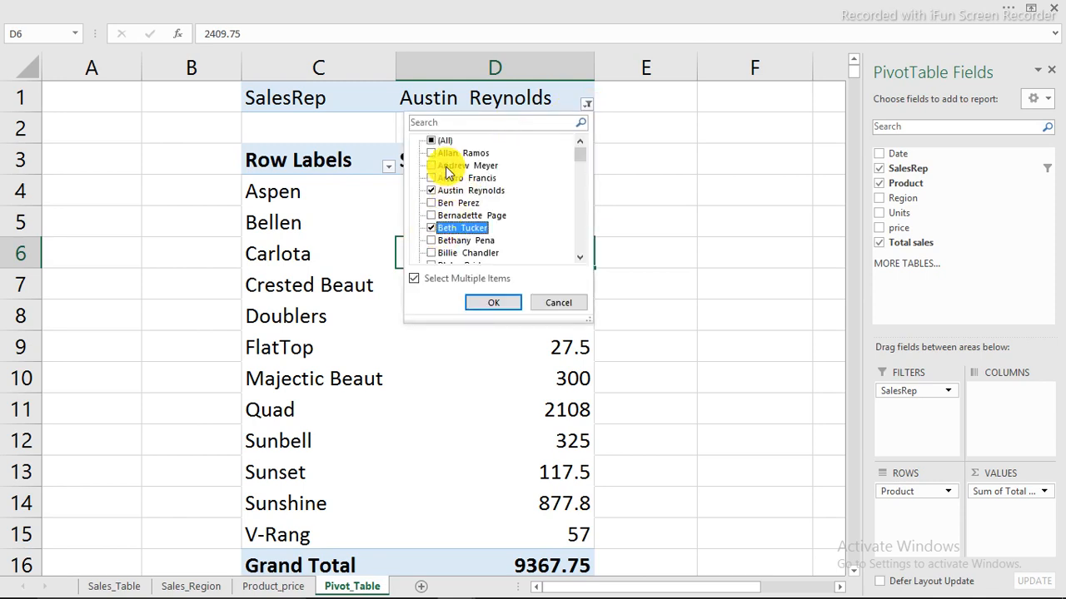
{"action": "left_click", "coordinate": [496, 303]}
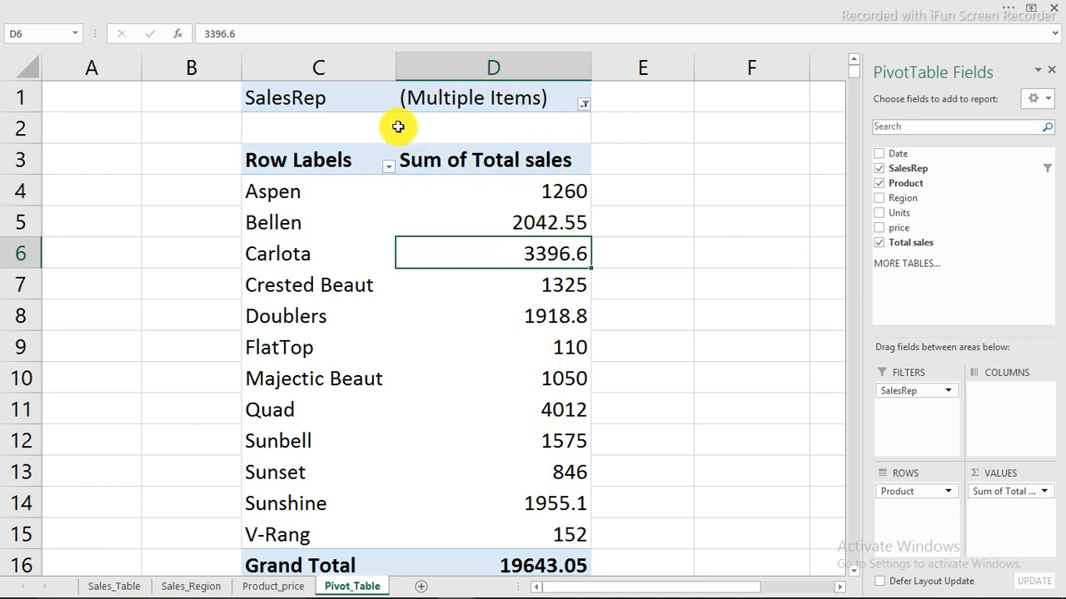
{"action": "left_click_drag", "start_coordinate": [913, 392], "coordinate": [607, 284]}
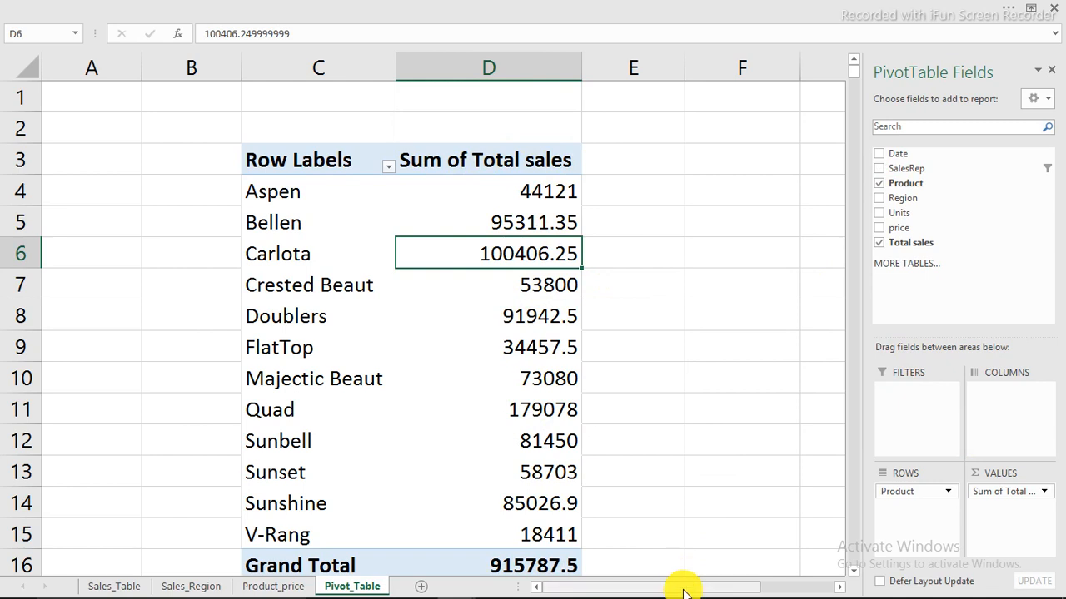
- Add a Region slicer to the PivotTable and move it just beside the Sum of Total sales column
{"action": "left_click_drag", "start_coordinate": [899, 169], "coordinate": [901, 170]}
{"action": "right_click", "coordinate": [894, 200]}
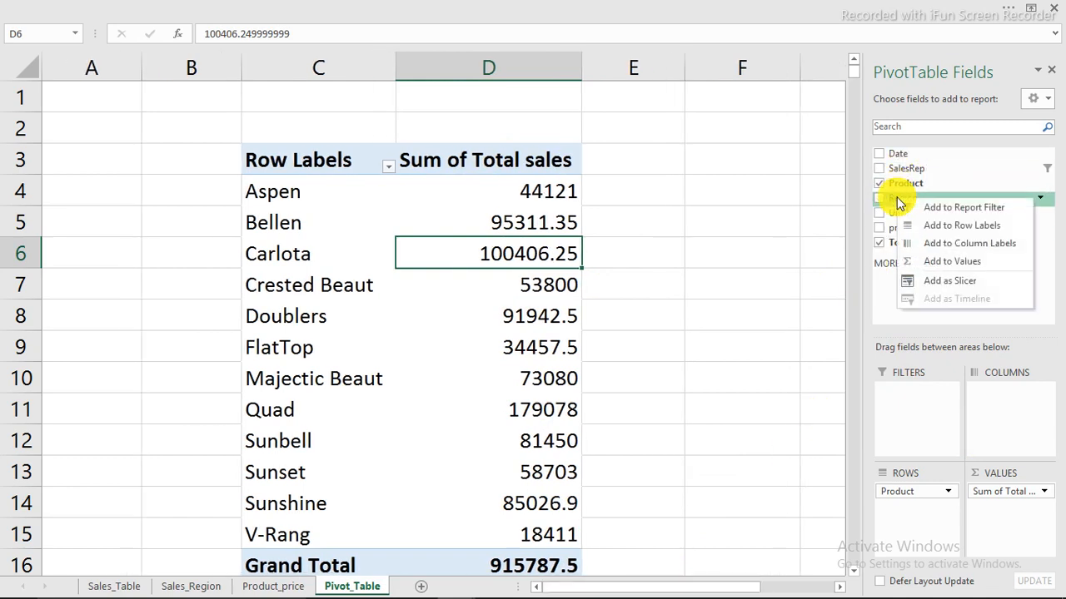
{"action": "left_click", "coordinate": [934, 288]}
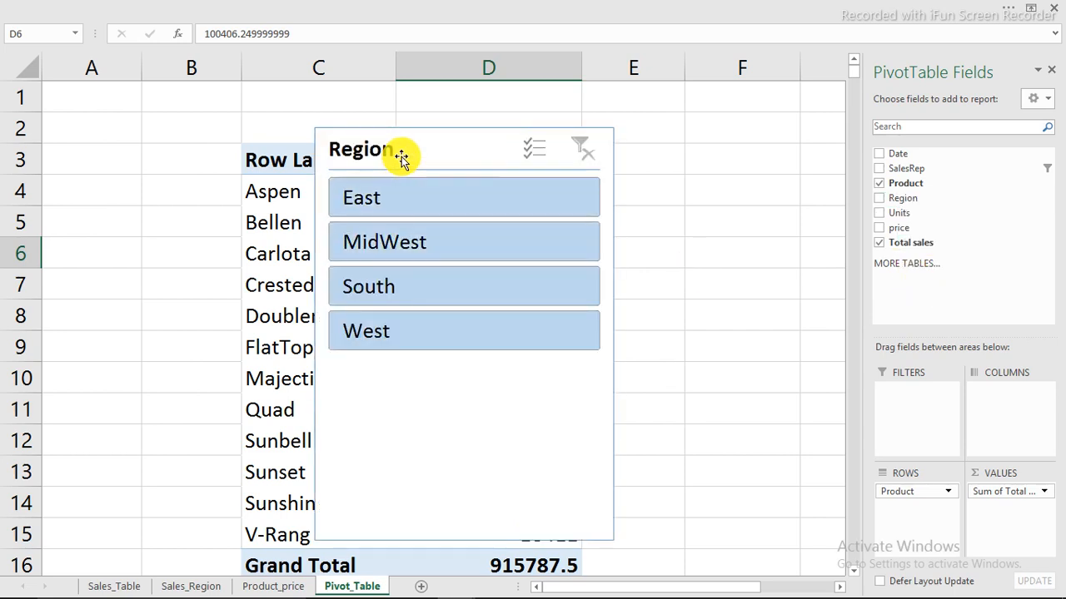
{"action": "left_click_drag", "start_coordinate": [399, 158], "coordinate": [678, 155]}
- Filter the PivotTable with the Region slicer by East, MidWest, South and West in turn
{"action": "left_click", "coordinate": [663, 201]}
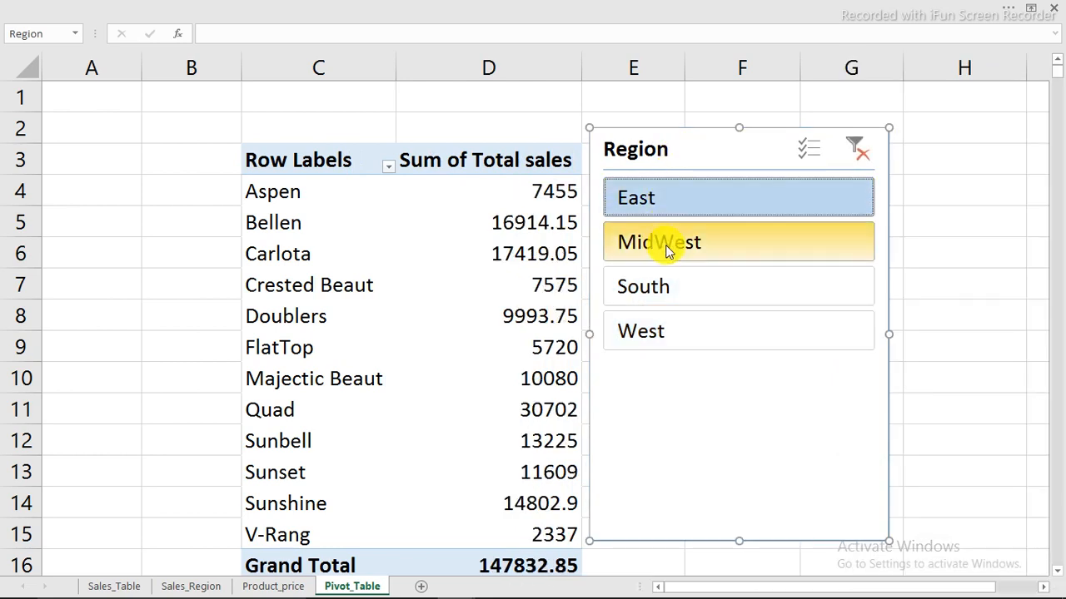
{"action": "left_click", "coordinate": [671, 243]}
{"action": "left_click", "coordinate": [671, 295]}
{"action": "left_click", "coordinate": [666, 330]}
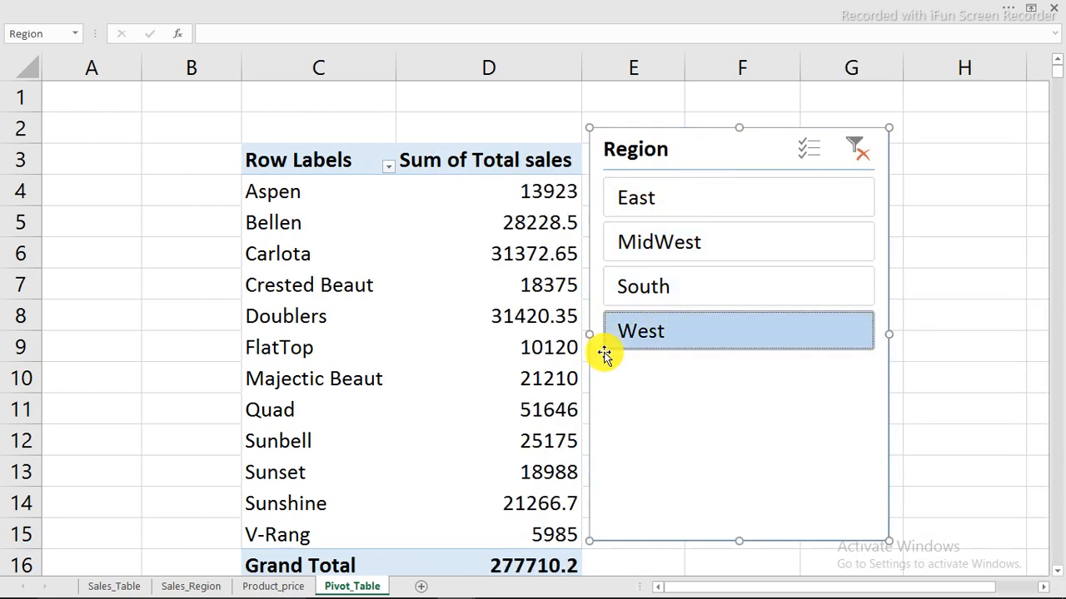
- Clear the slicer's region filter, and delete the Region slicer and the two empty columns before the PivotTable
{"action": "left_click", "coordinate": [857, 148]}
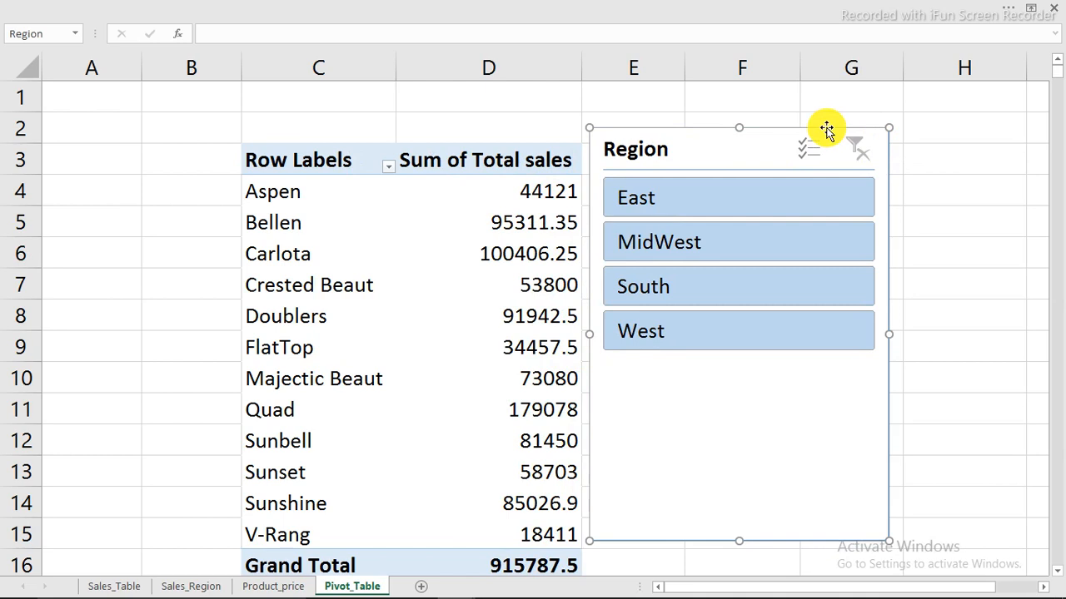
{"action": "key", "text": "Delete"}
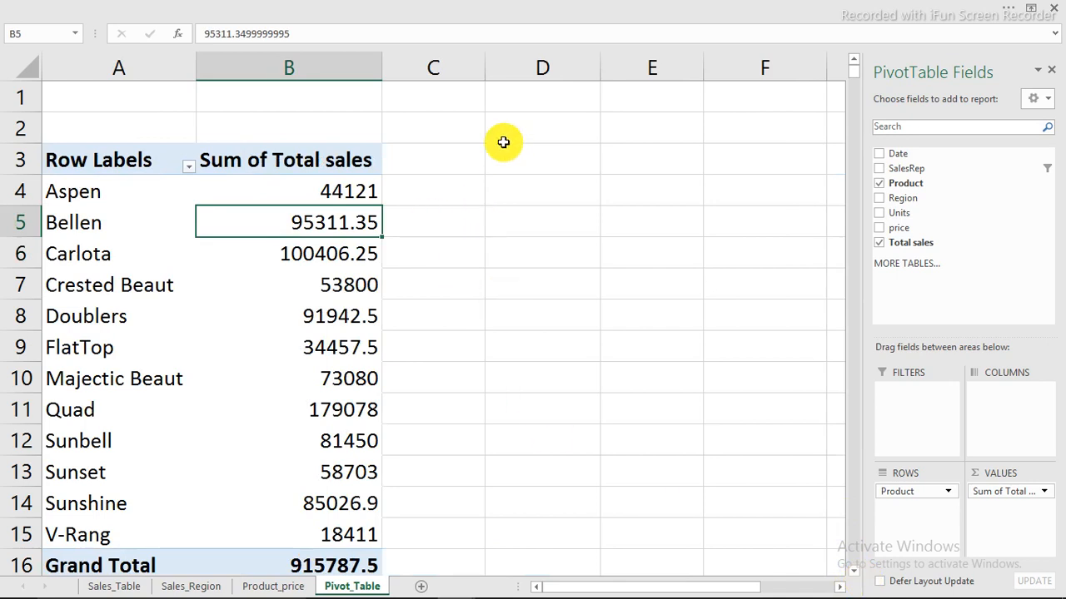
- Apply the Euro (€ 123) accounting format to the product sales values in B4:B15
{"action": "mouse_move", "coordinate": [299, 190]}
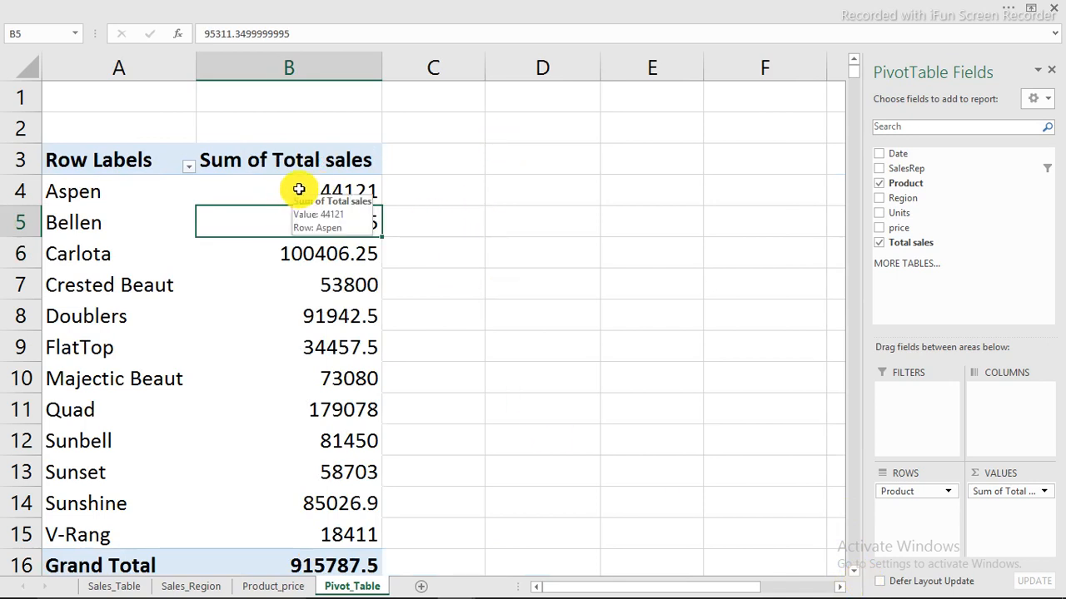
{"action": "left_click_drag", "start_coordinate": [301, 188], "coordinate": [315, 530]}
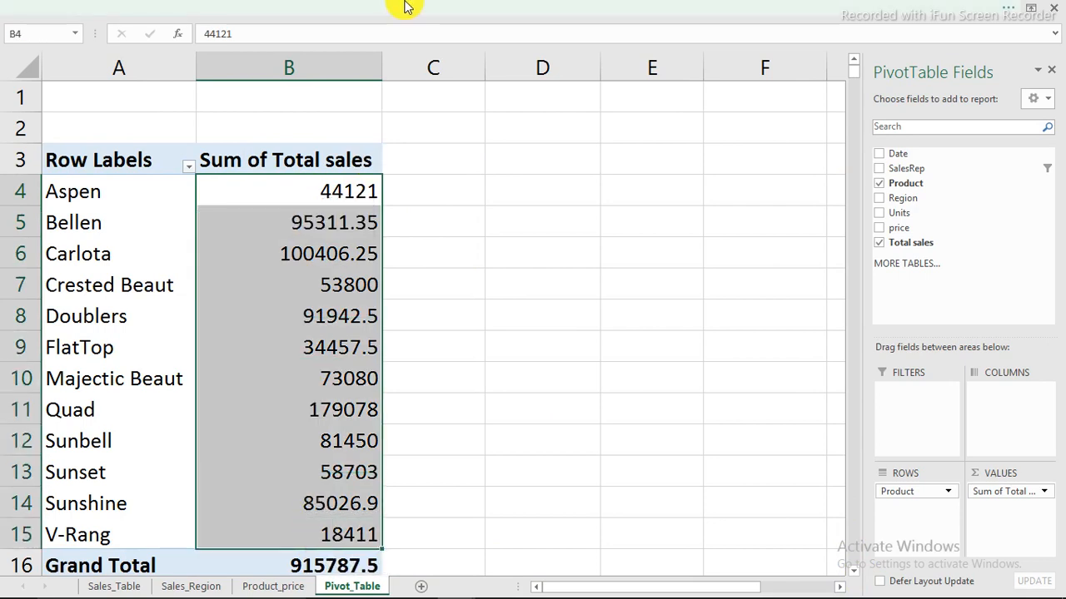
{"action": "left_click", "coordinate": [432, 7]}
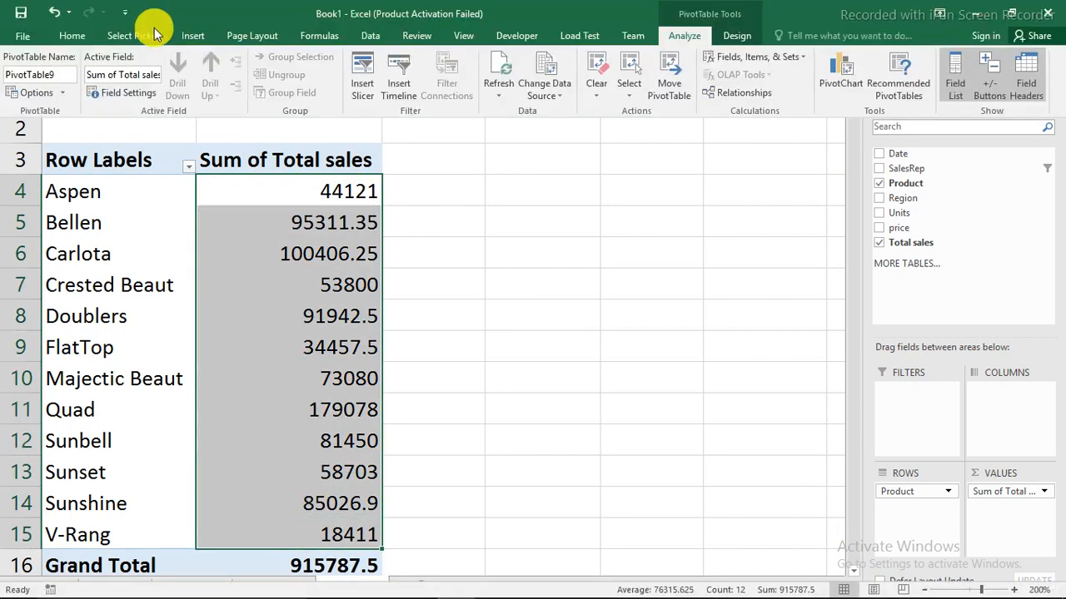
{"action": "left_click", "coordinate": [73, 35]}
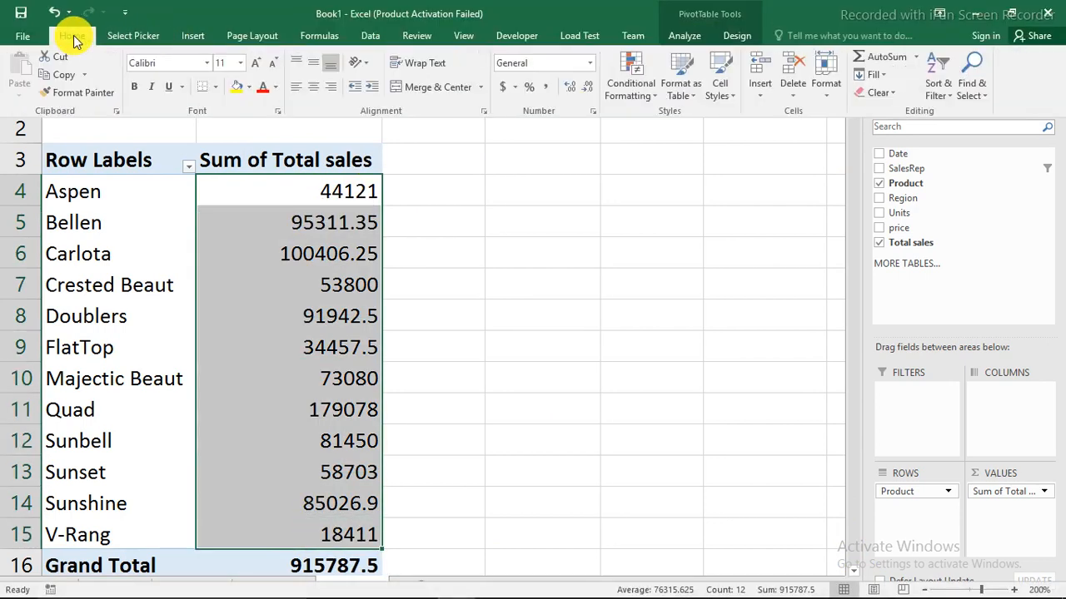
{"action": "left_click", "coordinate": [514, 88]}
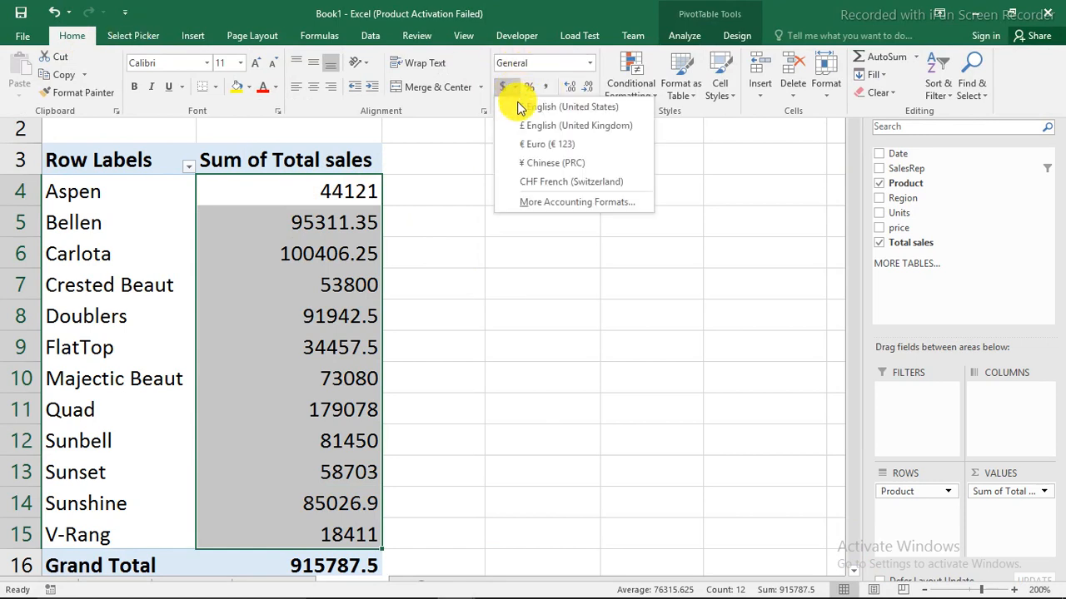
{"action": "left_click", "coordinate": [547, 146]}
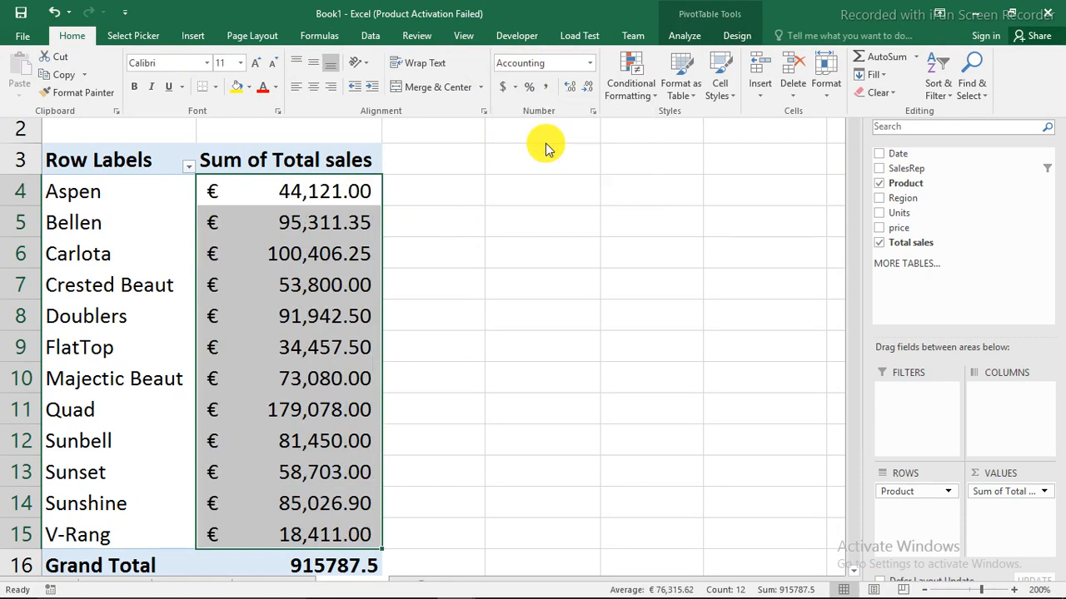
- Change the values in B4:B15 to the $ English (United States) accounting format with no decimal places
{"action": "left_click", "coordinate": [515, 90]}
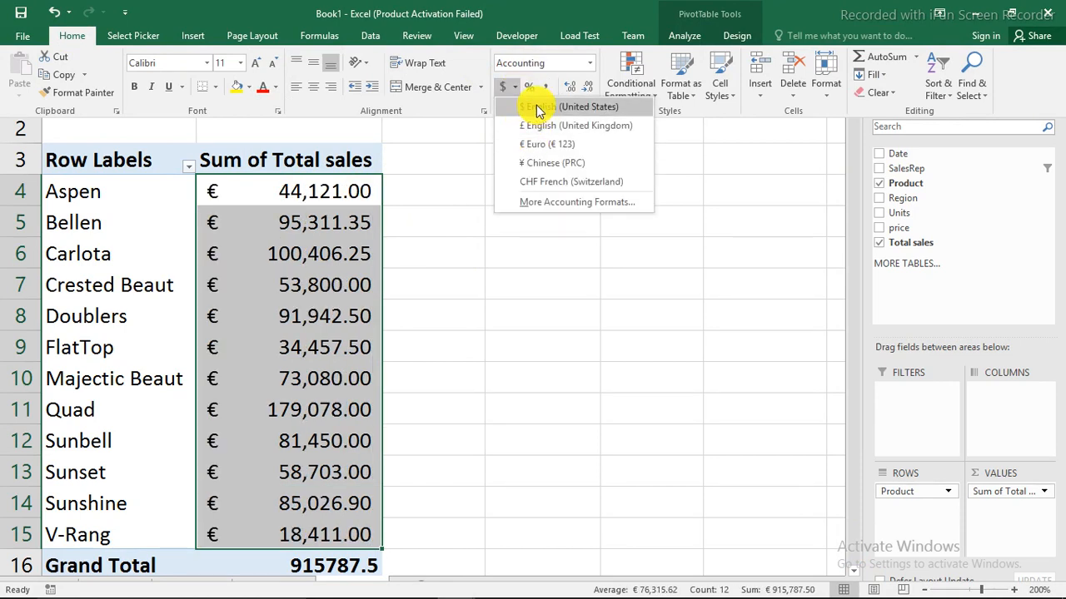
{"action": "left_click", "coordinate": [539, 110]}
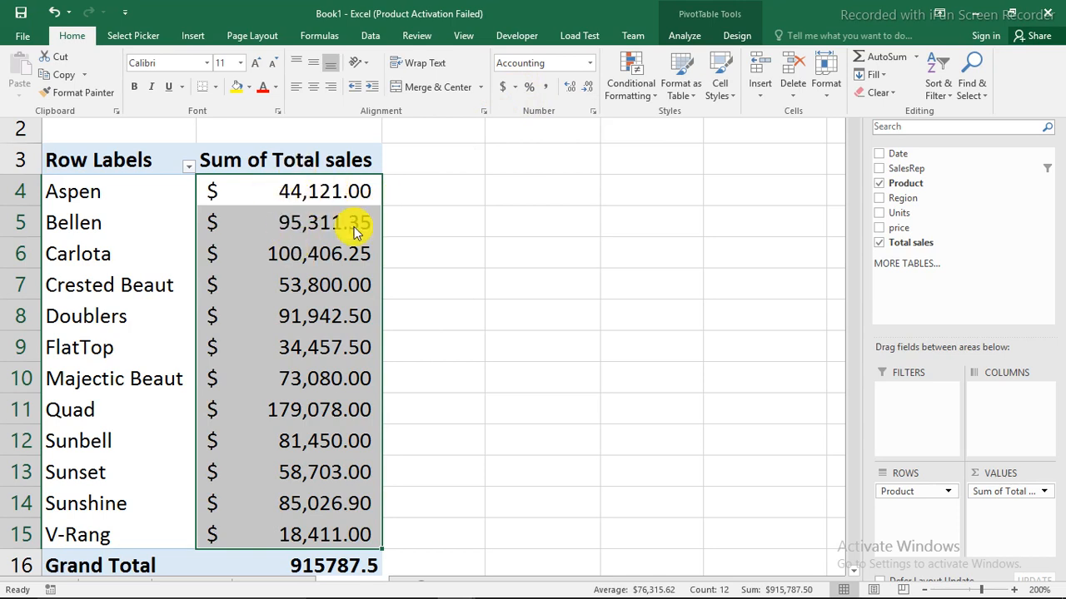
{"action": "left_click", "coordinate": [587, 94]}
{"action": "left_click", "coordinate": [587, 94]}
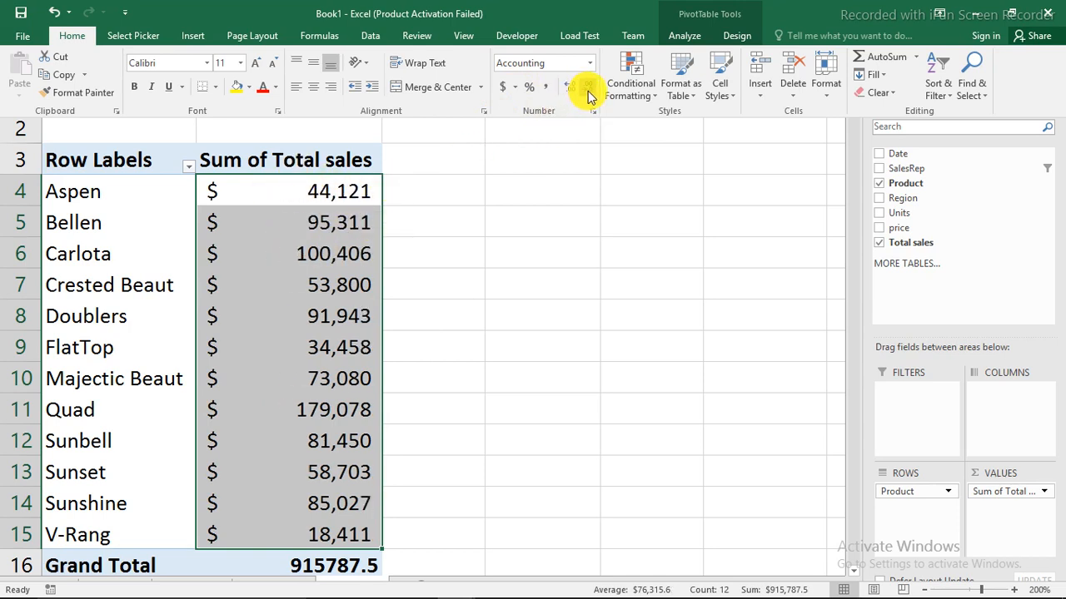
{"action": "key", "text": "ctrl+shift+F1"}
{"action": "left_click", "coordinate": [447, 215]}
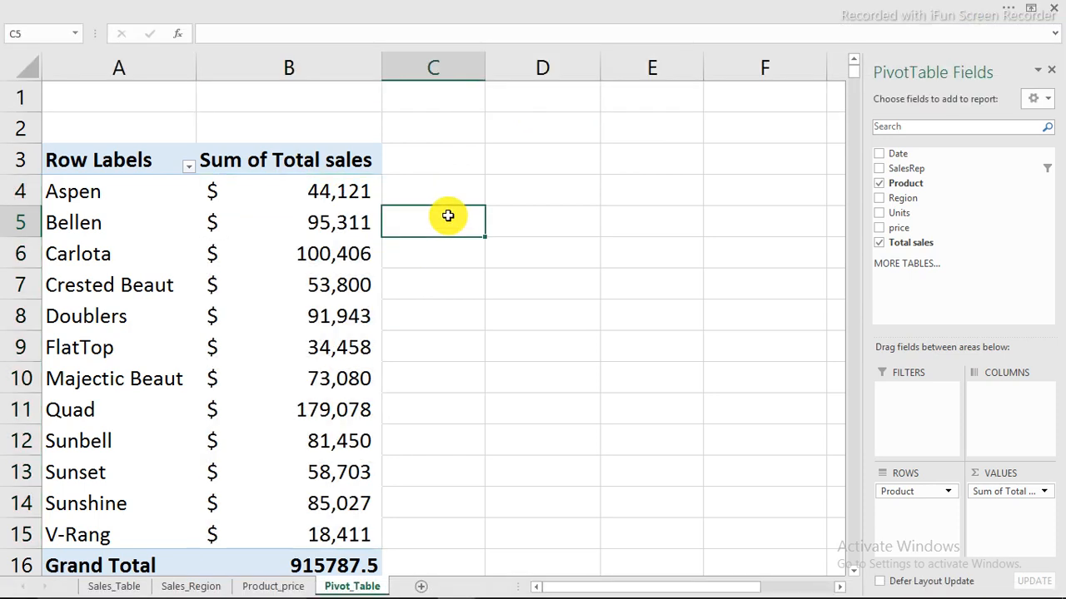
- Replace Product with Region as the PivotTable's row field
{"action": "left_click", "coordinate": [256, 343]}
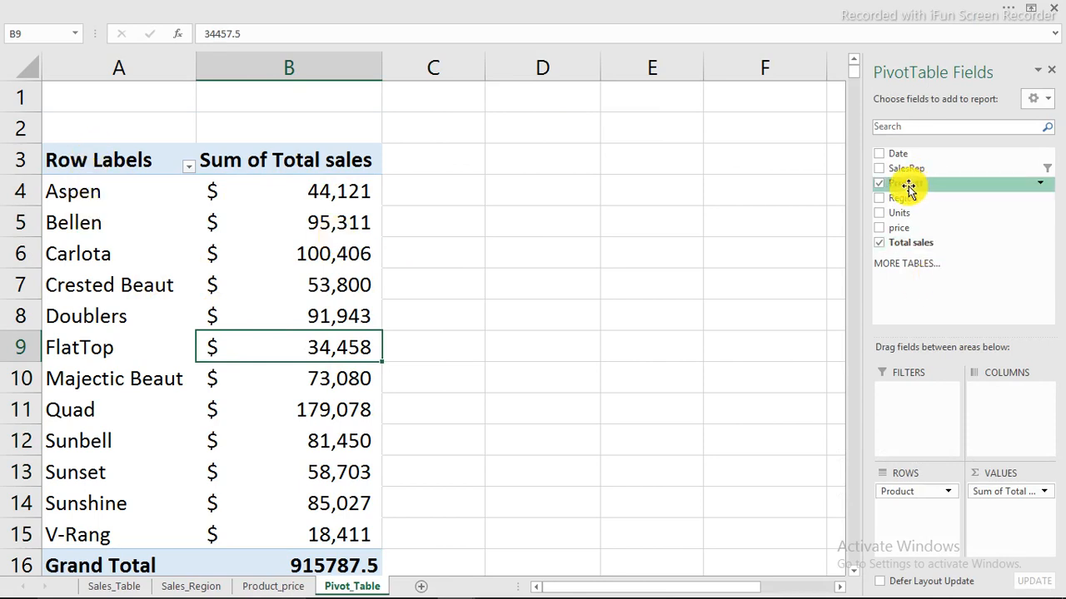
{"action": "left_click_drag", "start_coordinate": [910, 184], "coordinate": [740, 202]}
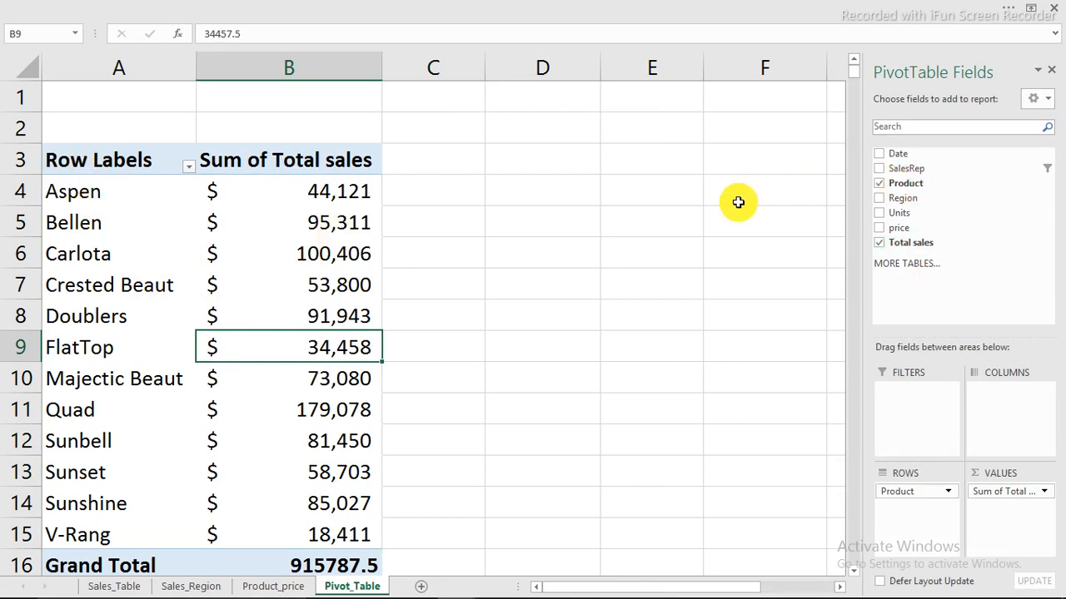
{"action": "left_click", "coordinate": [880, 184]}
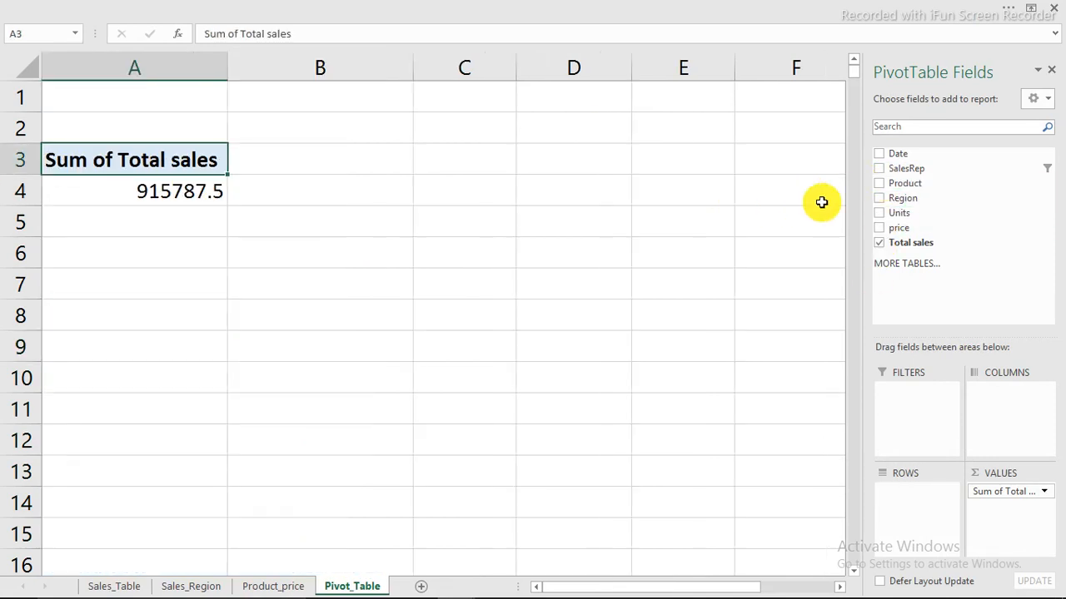
{"action": "left_click", "coordinate": [881, 199]}
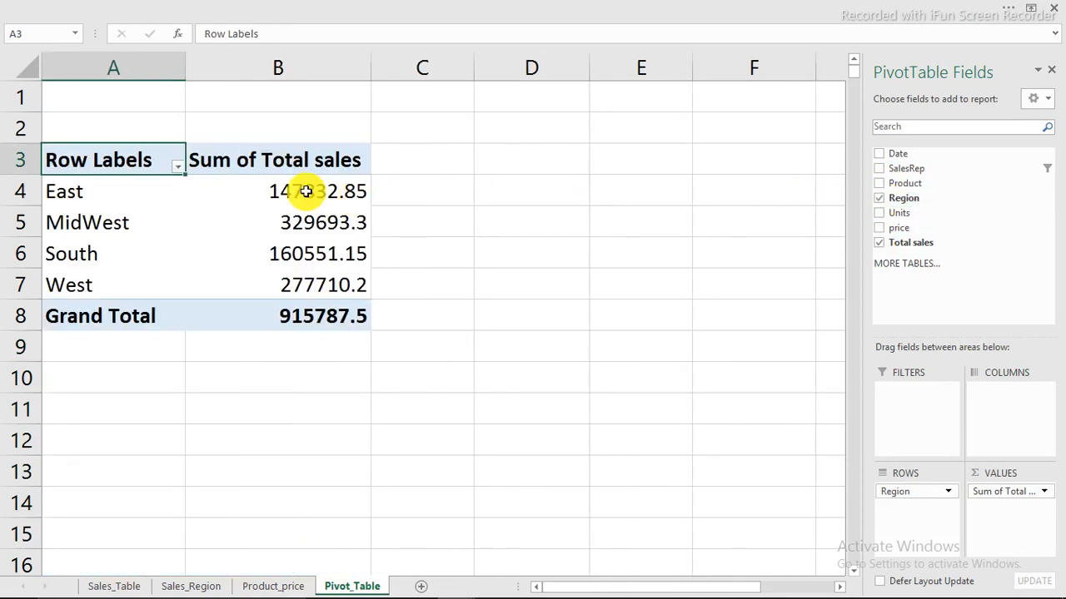
{"action": "mouse_move", "coordinate": [304, 267]}
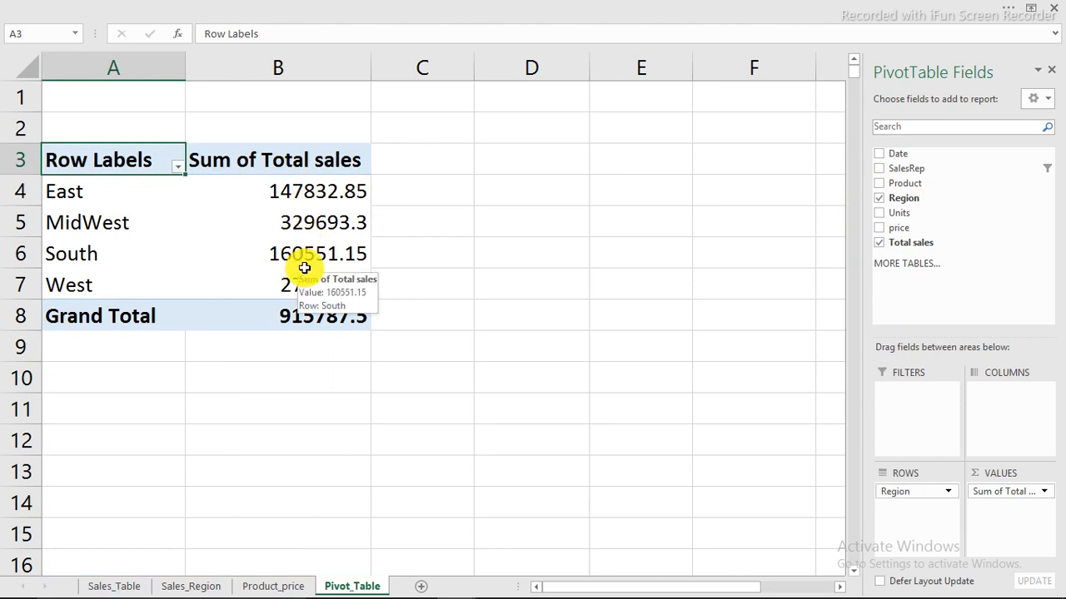
- Set the number format of the Sum of Total sales field to Currency with the $ symbol and 0 decimal places
{"action": "left_click", "coordinate": [322, 162]}
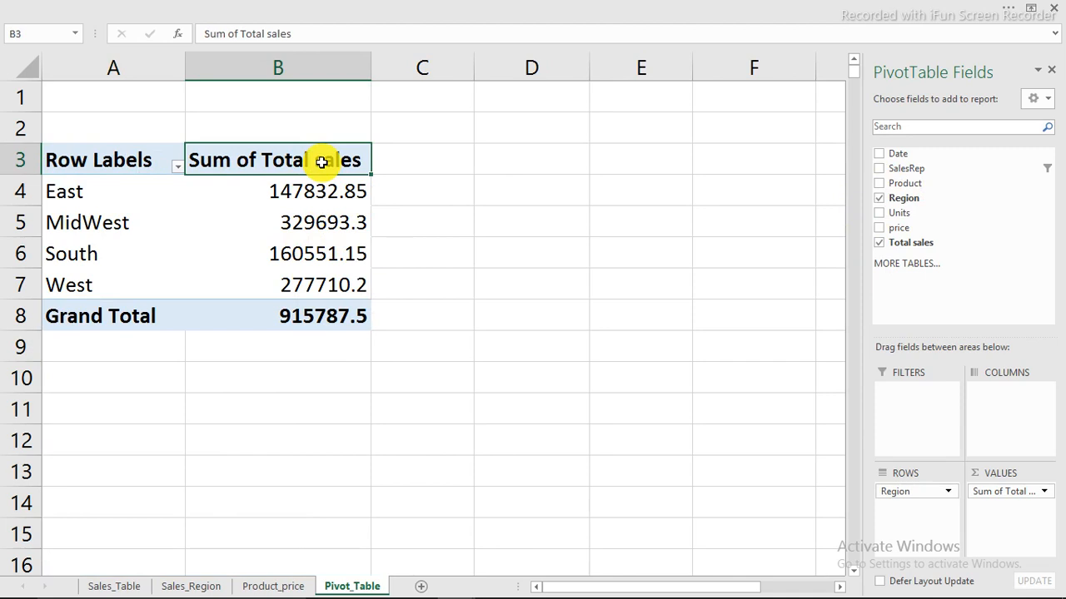
{"action": "right_click", "coordinate": [321, 162]}
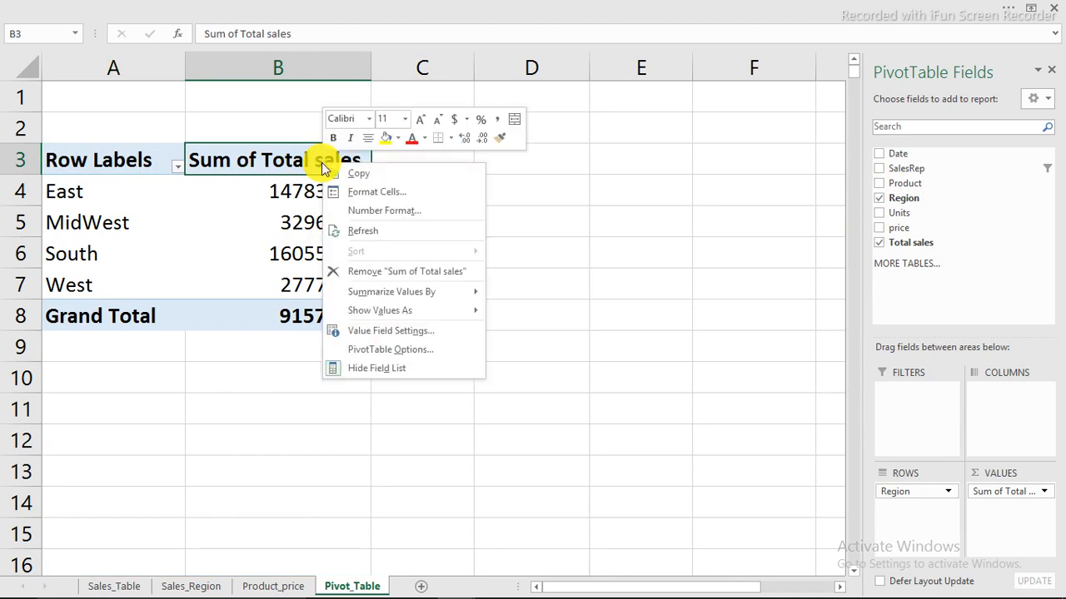
{"action": "left_click", "coordinate": [372, 213]}
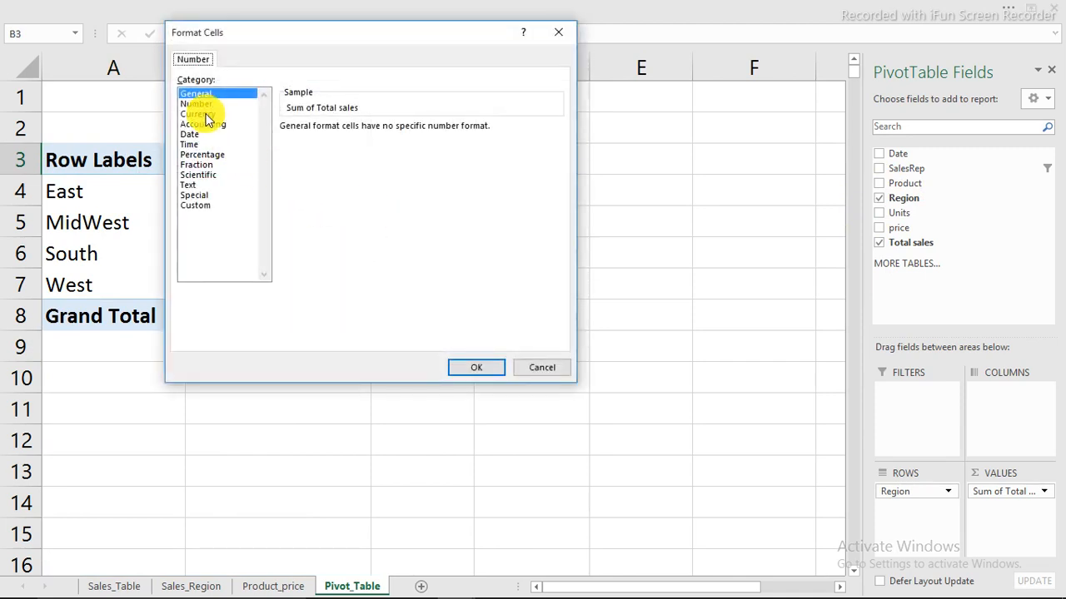
{"action": "left_click", "coordinate": [205, 114]}
{"action": "left_click", "coordinate": [205, 125]}
{"action": "left_click", "coordinate": [208, 114]}
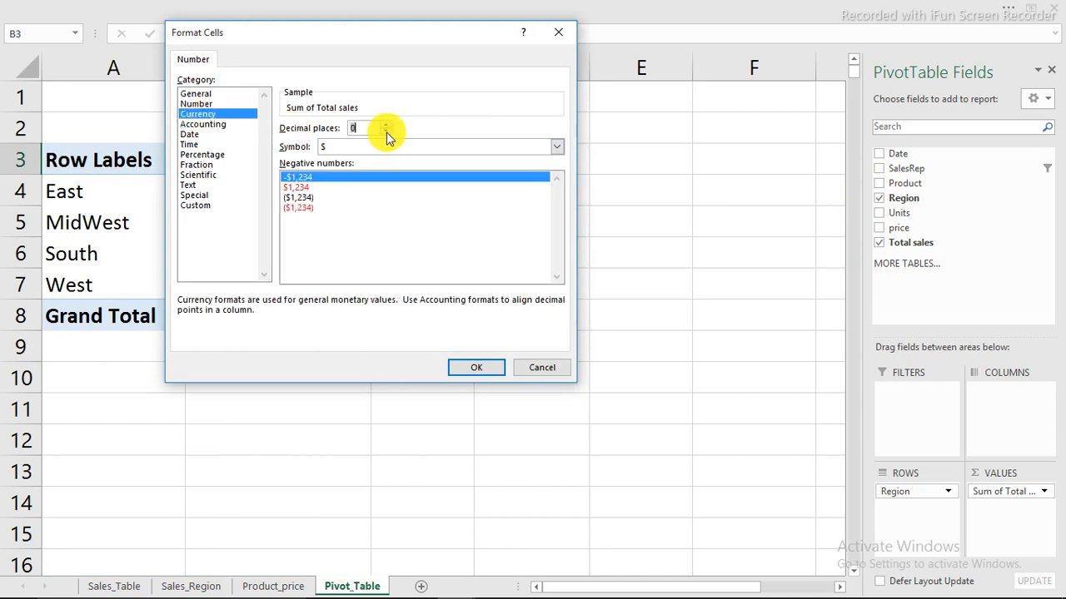
{"action": "left_click", "coordinate": [499, 368]}
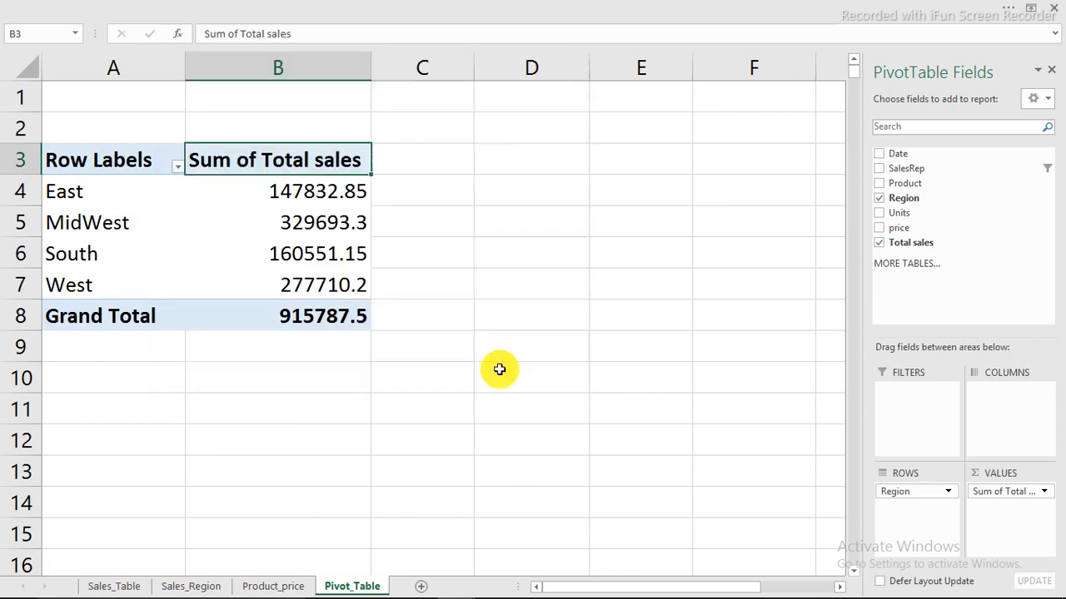
{"action": "left_click", "coordinate": [472, 203]}
{"action": "left_click", "coordinate": [319, 210]}
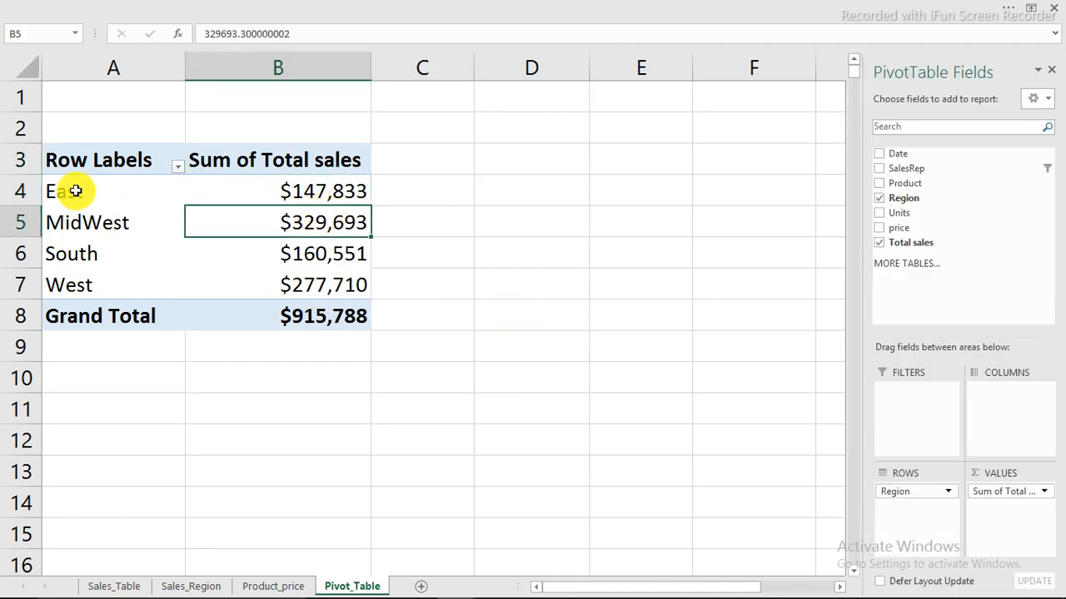
- Replace Region with SalesRep as the PivotTable's row field
{"action": "left_click", "coordinate": [880, 198]}
{"action": "left_click", "coordinate": [880, 169]}
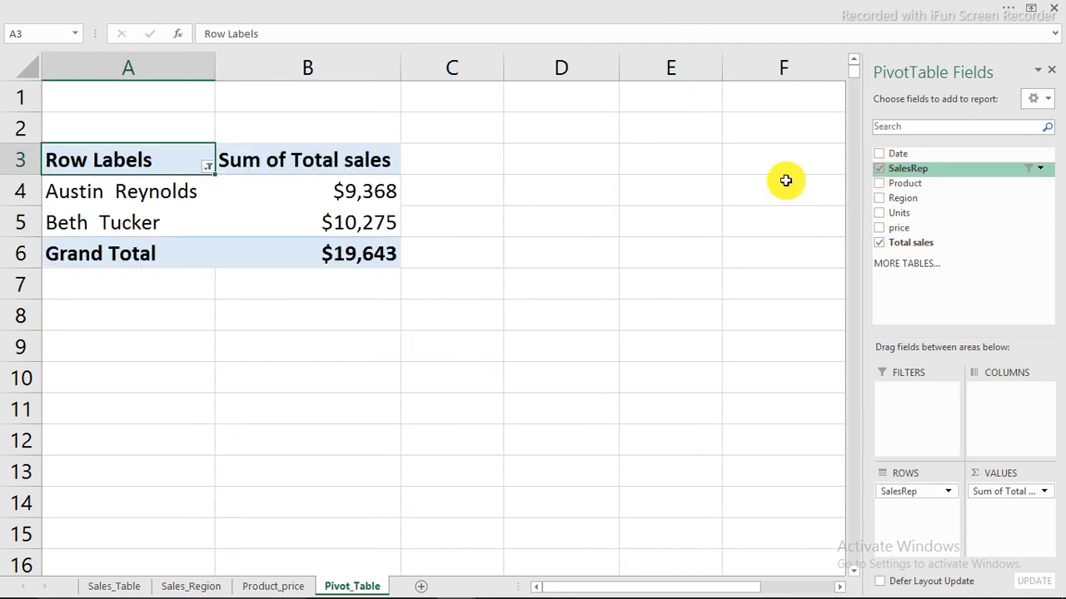
{"action": "mouse_move", "coordinate": [323, 230]}
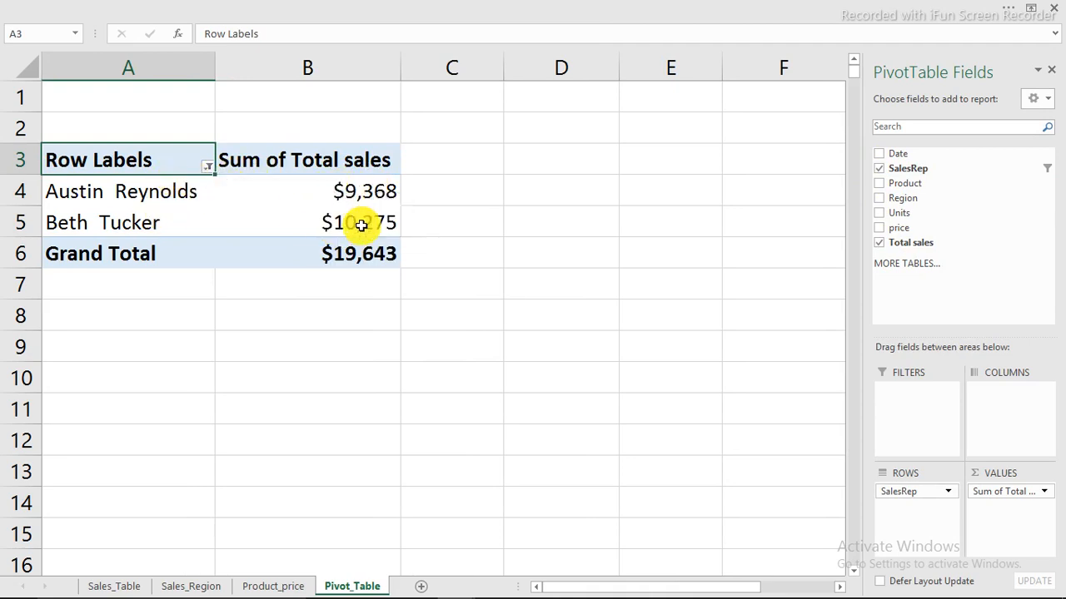
- Clear the SalesRep filter from the PivotTable's row labels and review the full list of sales reps
{"action": "left_click", "coordinate": [207, 165]}
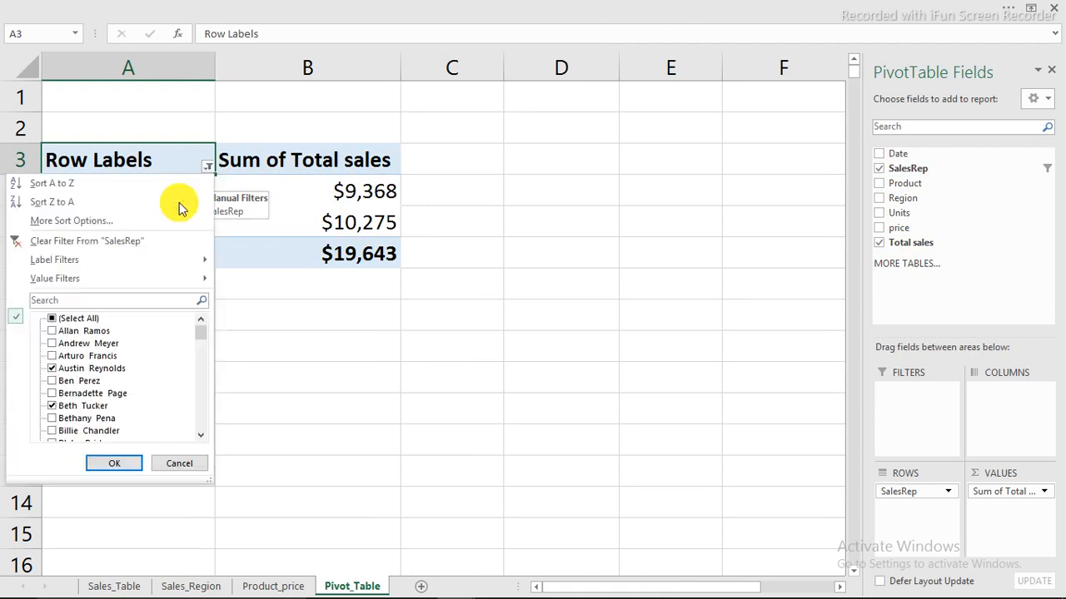
{"action": "left_click", "coordinate": [79, 241]}
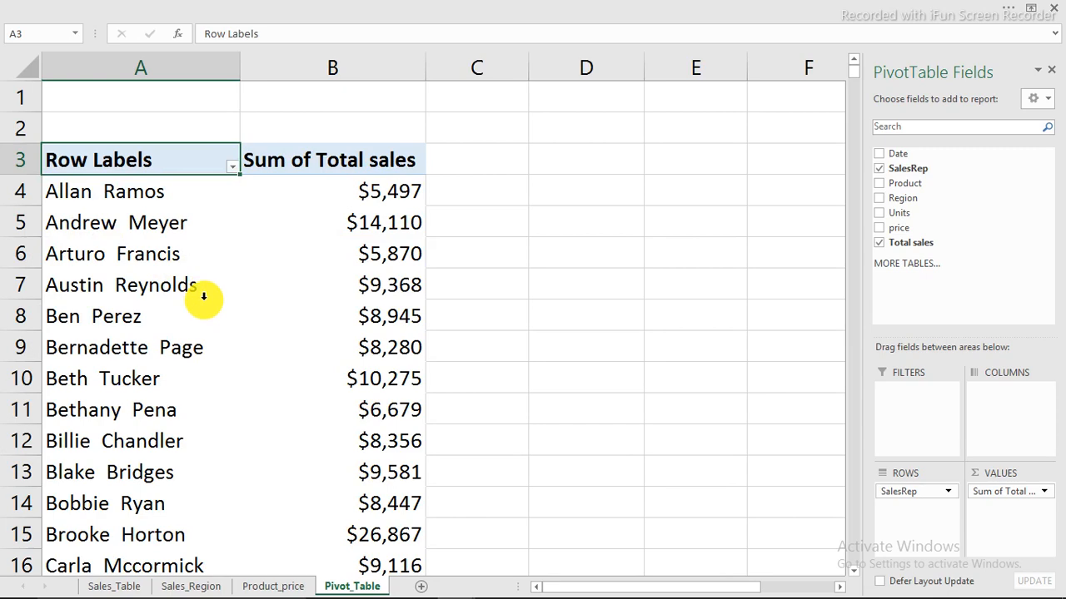
{"action": "scroll", "coordinate": [190, 285], "scroll_direction": "down", "scroll_amount": 7}
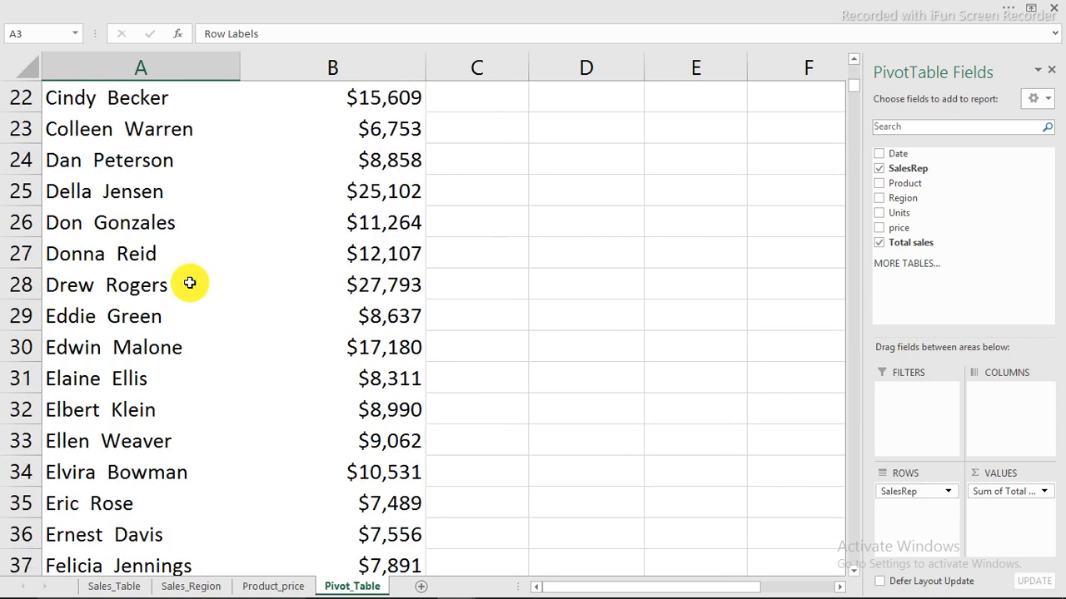
{"action": "scroll", "coordinate": [190, 285], "scroll_direction": "down", "scroll_amount": 16}
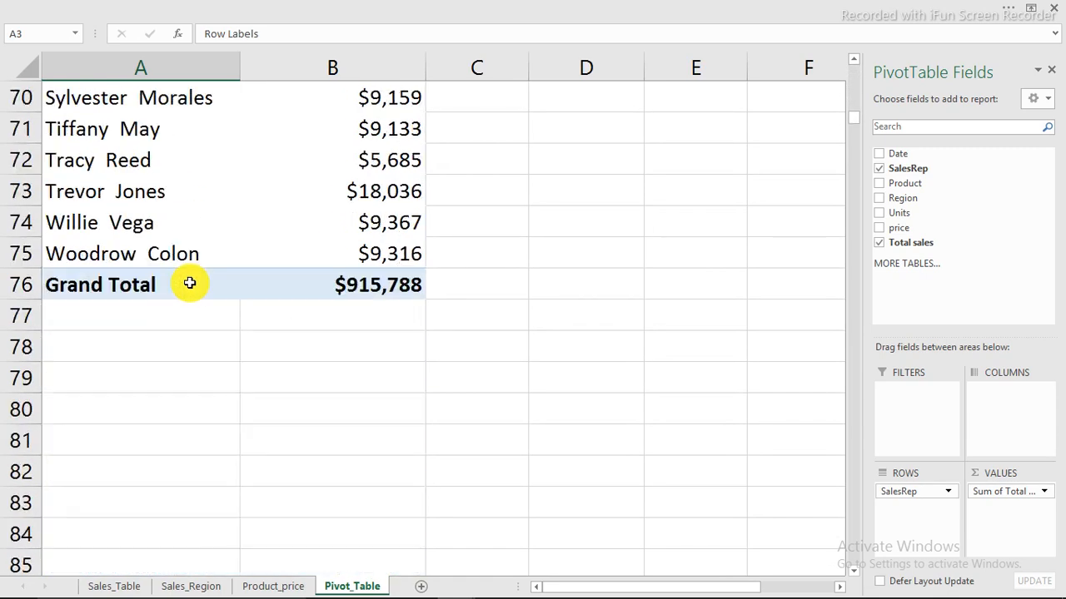
{"action": "scroll", "coordinate": [171, 278], "scroll_direction": "up", "scroll_amount": 5}
{"action": "scroll", "coordinate": [170, 278], "scroll_direction": "up", "scroll_amount": 18}
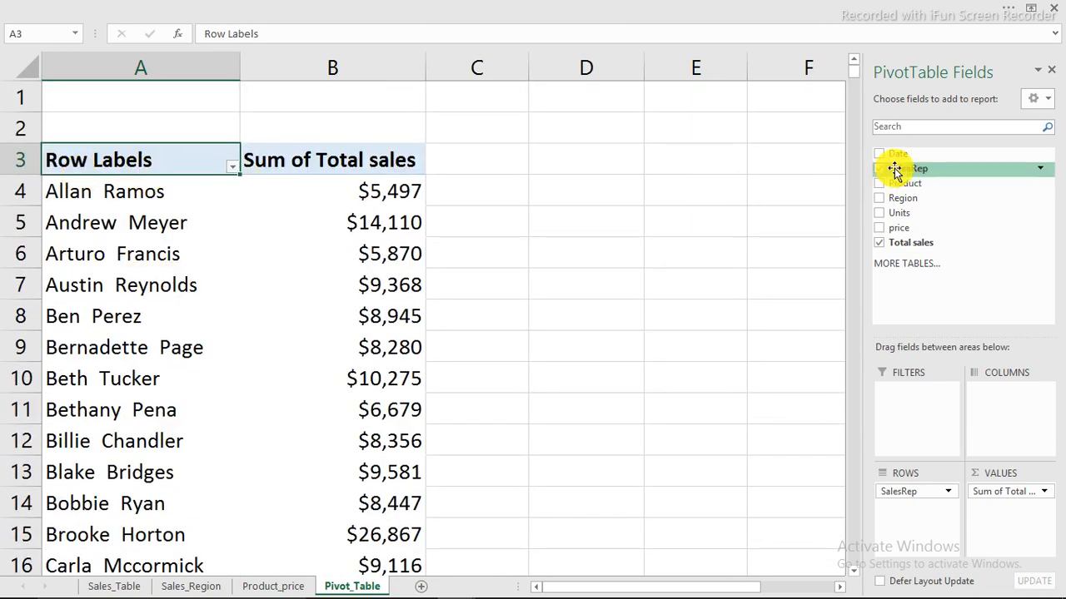
- Change the PivotTable's report layout to Tabular Form
{"action": "left_click", "coordinate": [96, 264]}
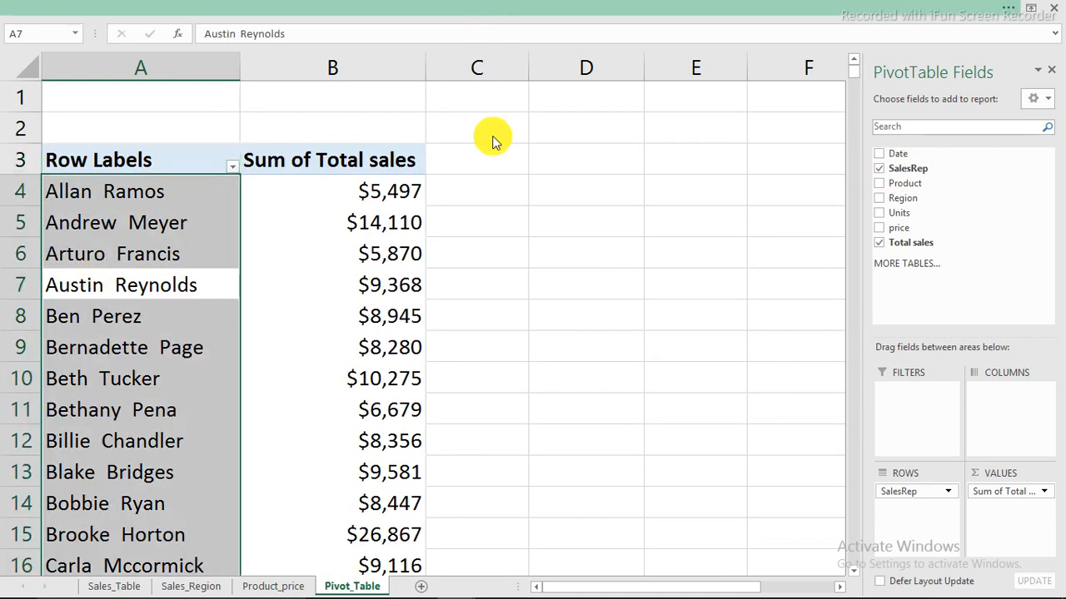
{"action": "left_click", "coordinate": [624, 17]}
{"action": "left_click", "coordinate": [730, 35]}
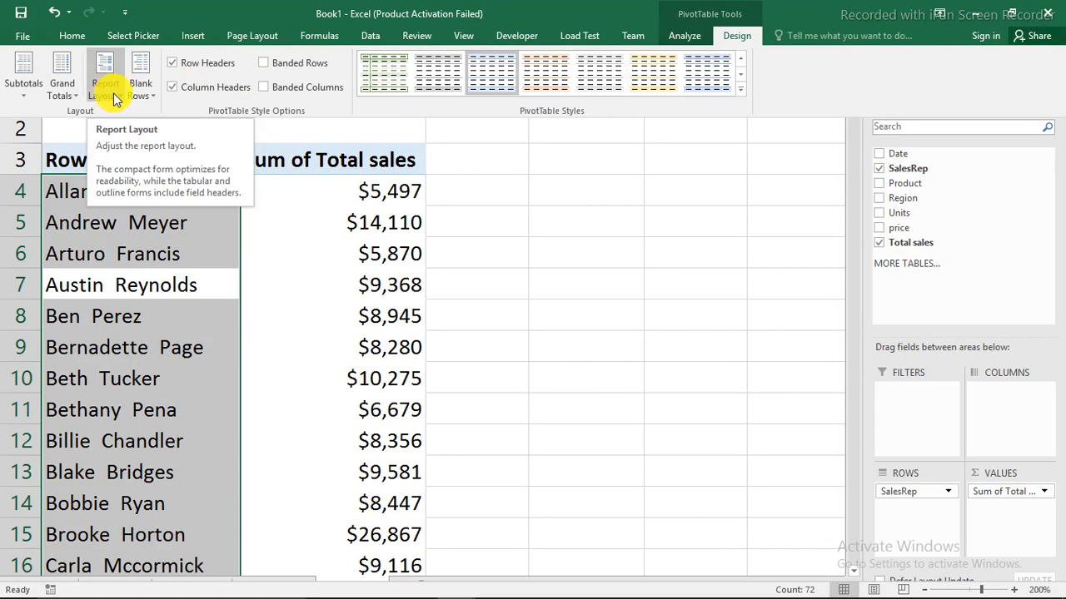
{"action": "left_click", "coordinate": [113, 93]}
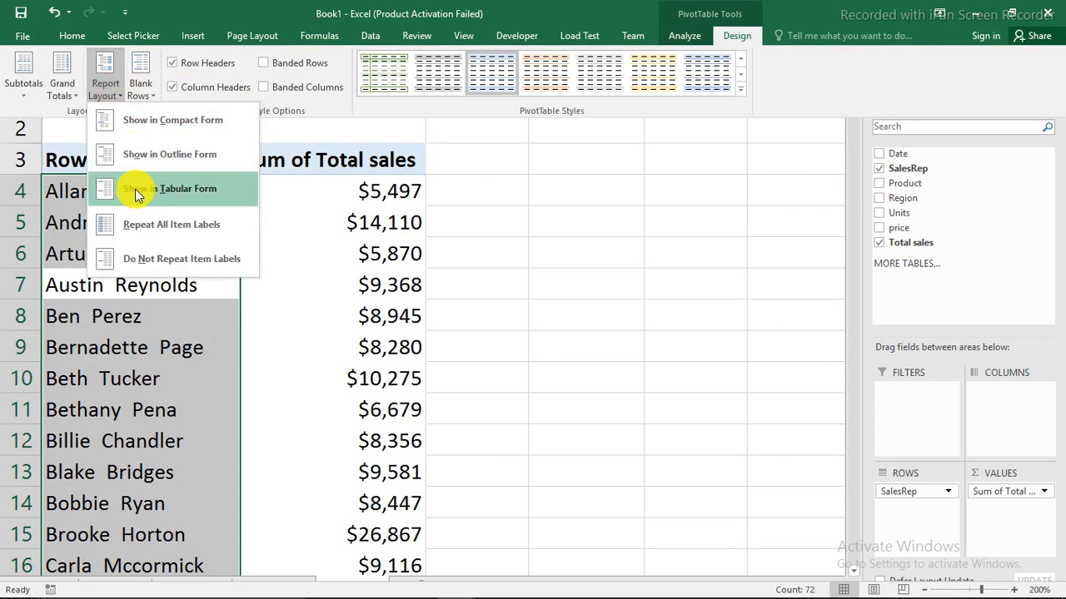
{"action": "left_click", "coordinate": [160, 192]}
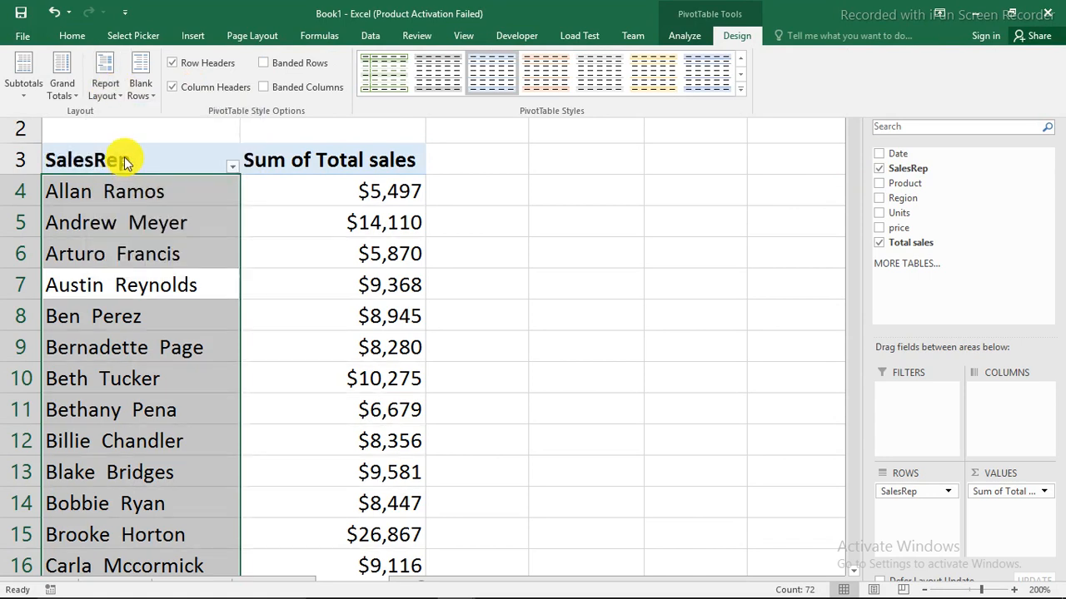
- Turn the PivotTable's grand totals off for rows and columns
{"action": "scroll", "coordinate": [200, 284], "scroll_direction": "down", "scroll_amount": 20}
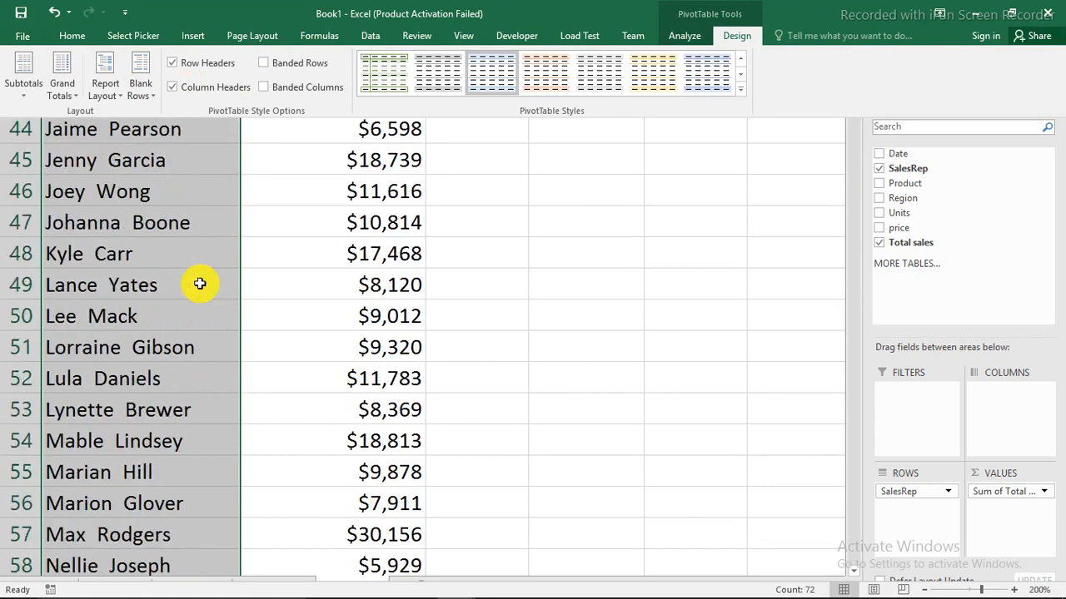
{"action": "scroll", "coordinate": [200, 283], "scroll_direction": "down", "scroll_amount": 2}
{"action": "scroll", "coordinate": [202, 278], "scroll_direction": "up", "scroll_amount": 3}
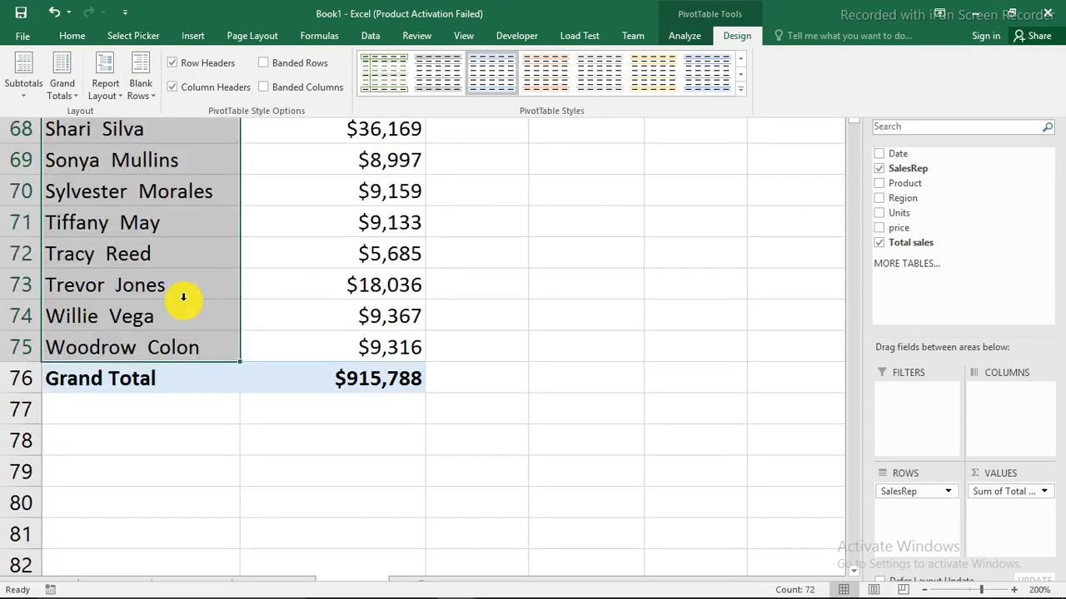
{"action": "left_click", "coordinate": [61, 94]}
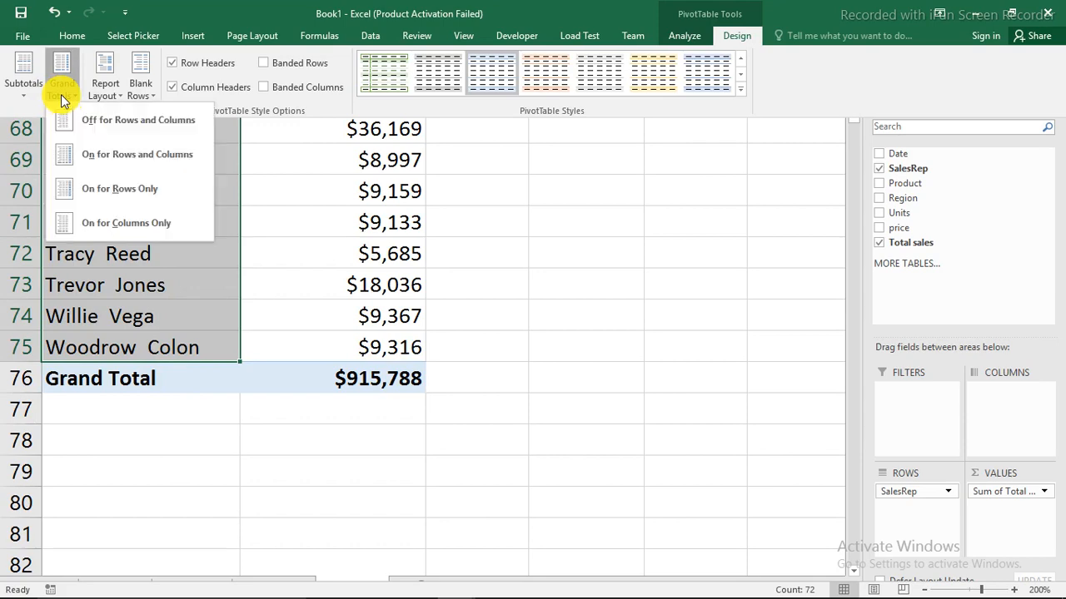
{"action": "left_click", "coordinate": [116, 123]}
{"action": "scroll", "coordinate": [289, 278], "scroll_direction": "up", "scroll_amount": 6}
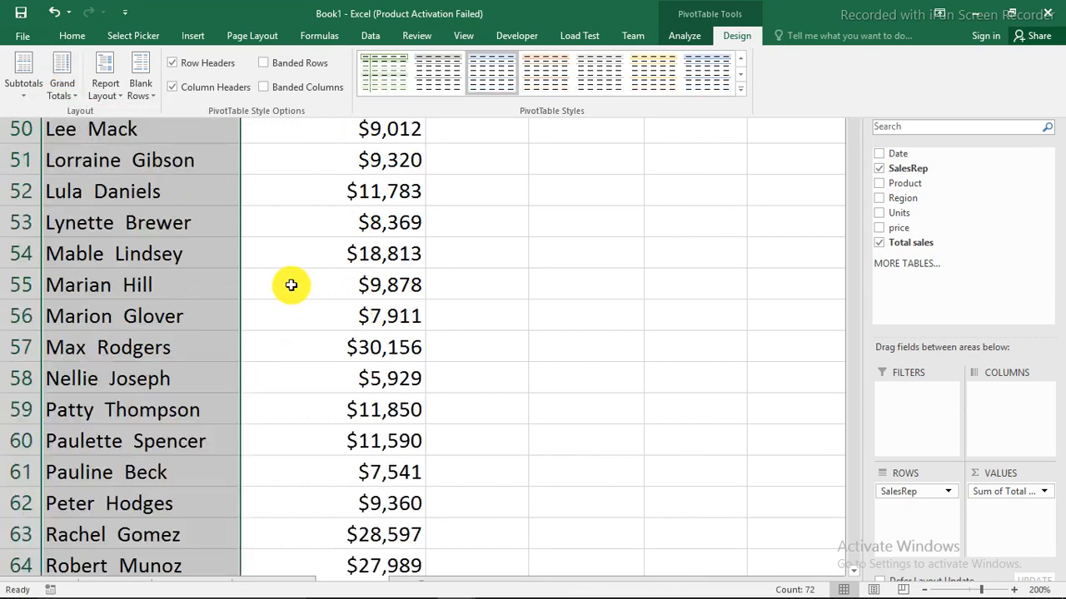
{"action": "scroll", "coordinate": [291, 285], "scroll_direction": "up", "scroll_amount": 16}
- Apply the dark blue PivotTable style from the first row of the Medium styles
{"action": "left_click", "coordinate": [289, 286]}
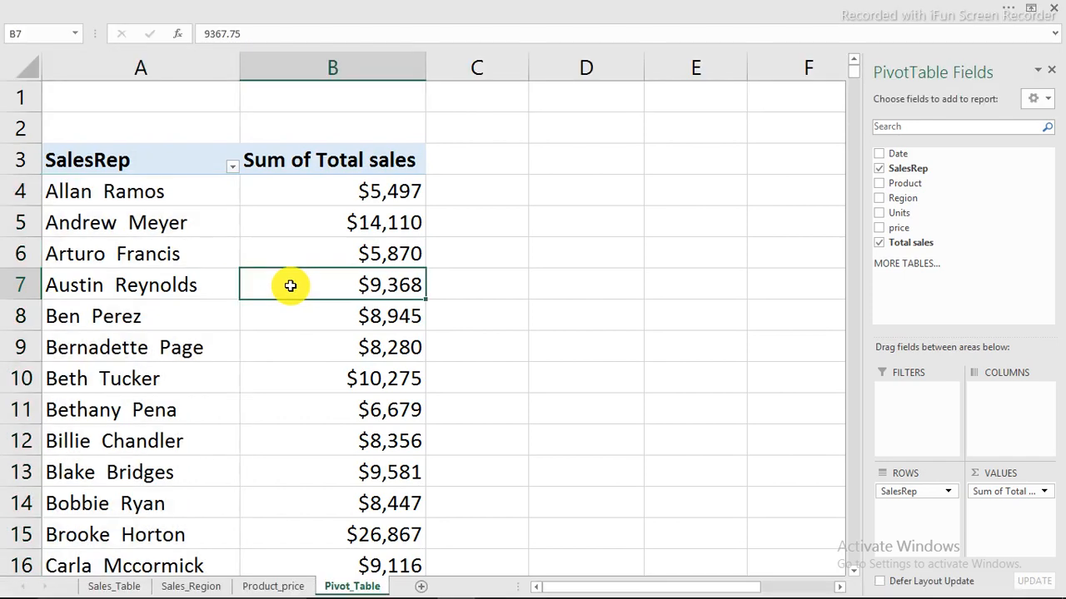
{"action": "left_click", "coordinate": [533, 6]}
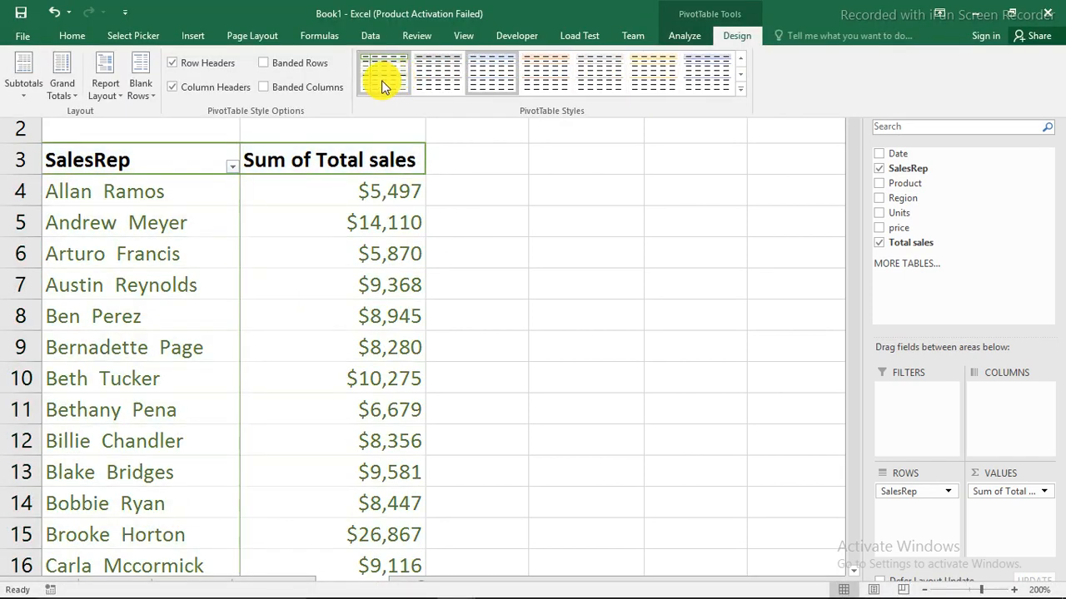
{"action": "left_click", "coordinate": [741, 89]}
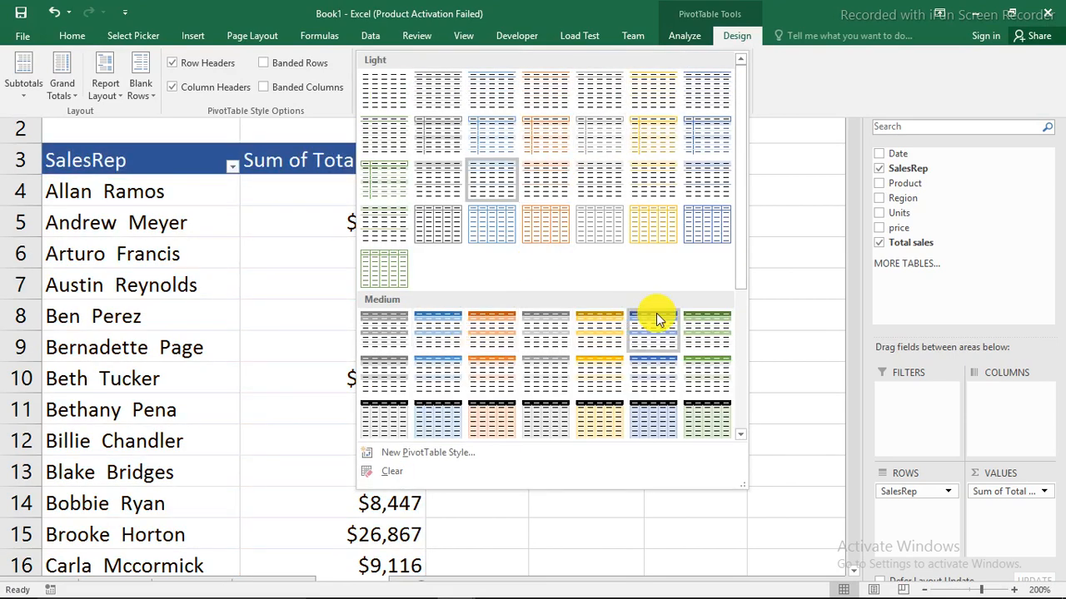
{"action": "left_click", "coordinate": [656, 313]}
{"action": "left_click", "coordinate": [219, 287]}
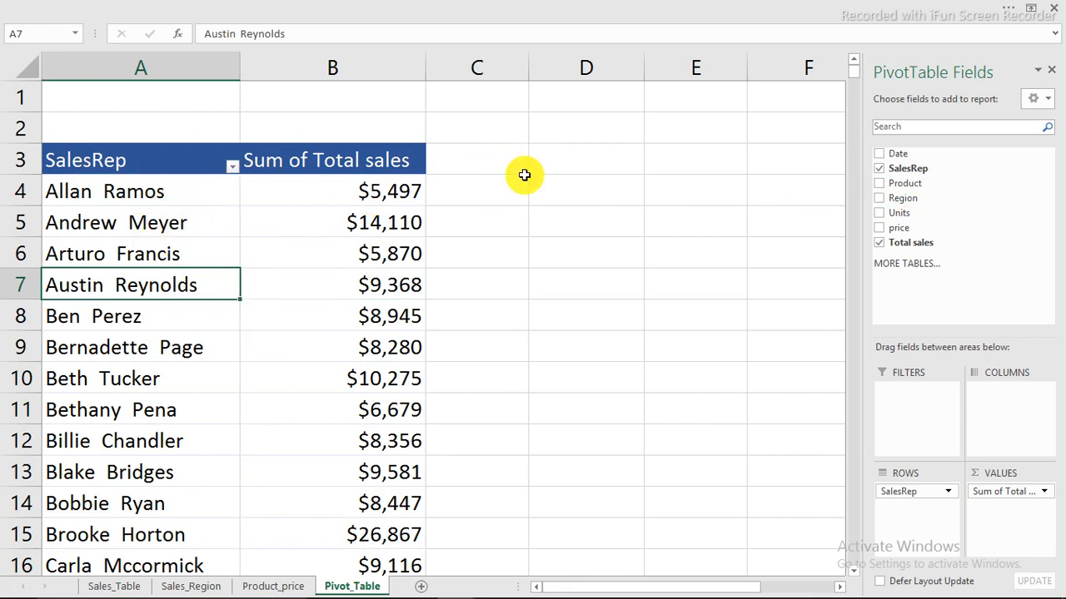
- Copy the whole SalesRep PivotTable in A3:B75 and paste the copy at D3 on the same sheet
{"action": "left_click", "coordinate": [58, 153]}
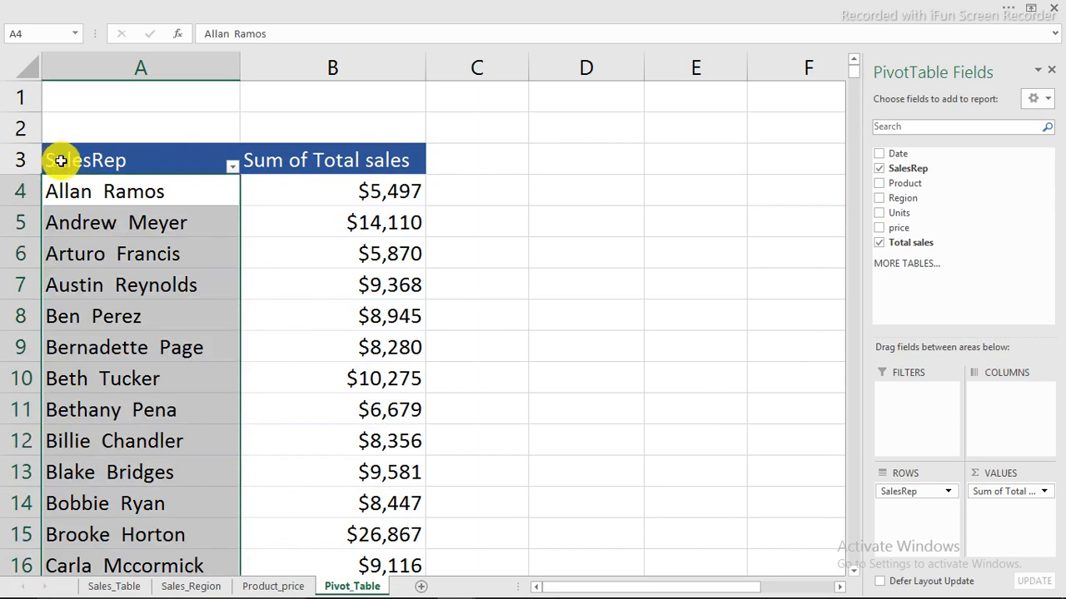
{"action": "left_click", "coordinate": [61, 160]}
{"action": "left_click_drag", "start_coordinate": [61, 161], "coordinate": [322, 162]}
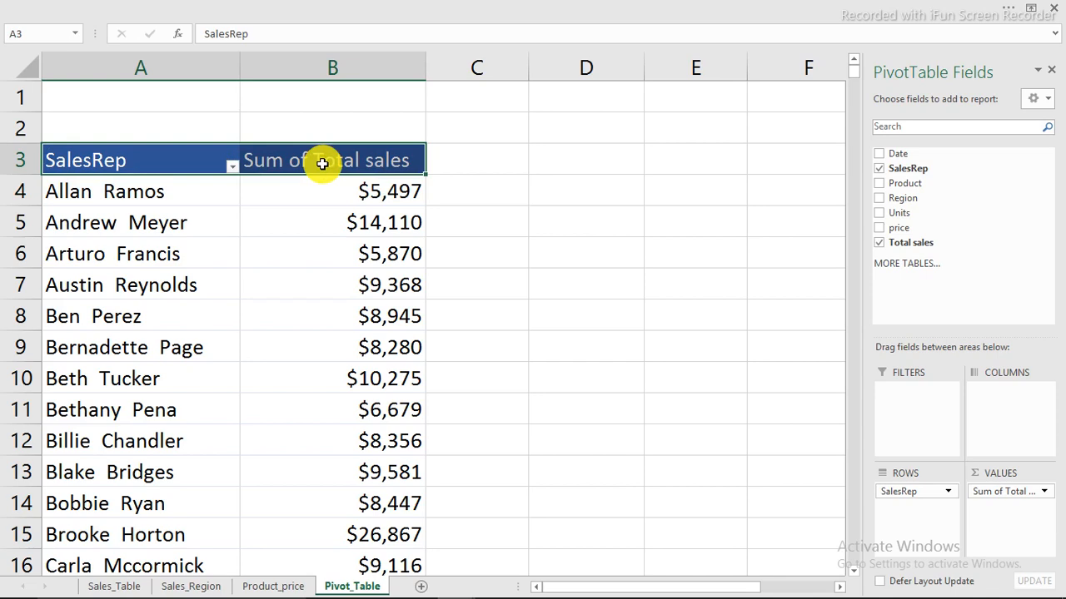
{"action": "key", "text": "ctrl+shift+Down"}
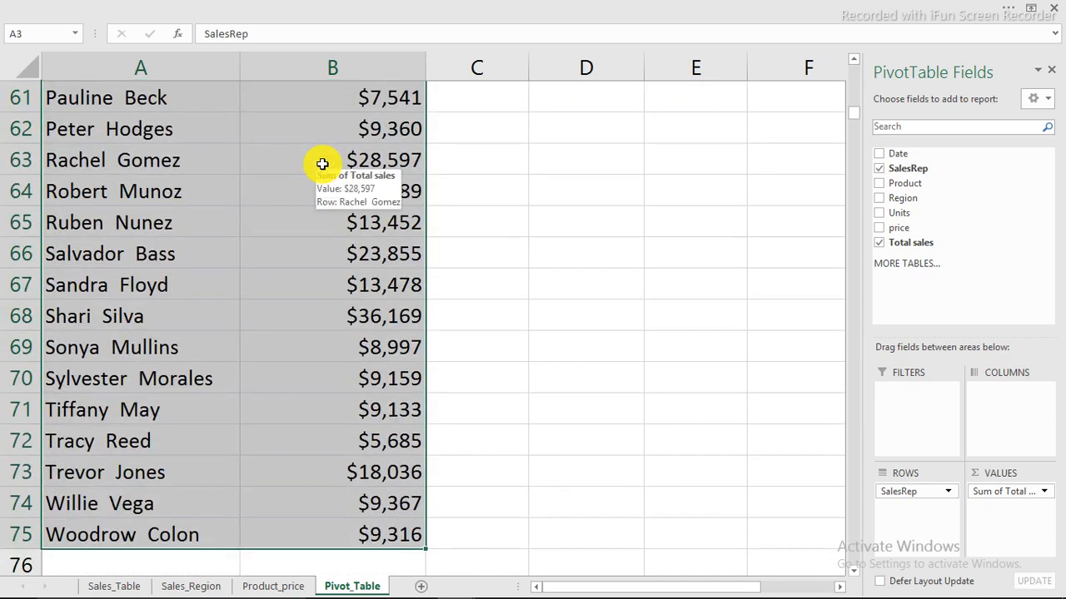
{"action": "key", "text": "ctrl+c"}
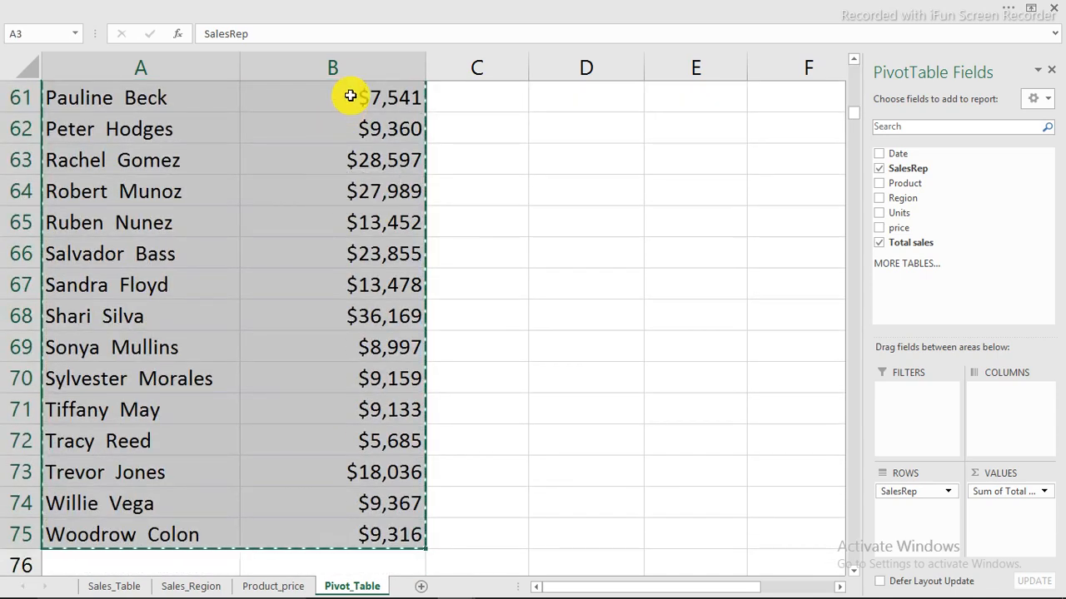
{"action": "left_click_drag", "start_coordinate": [854, 116], "coordinate": [868, 35]}
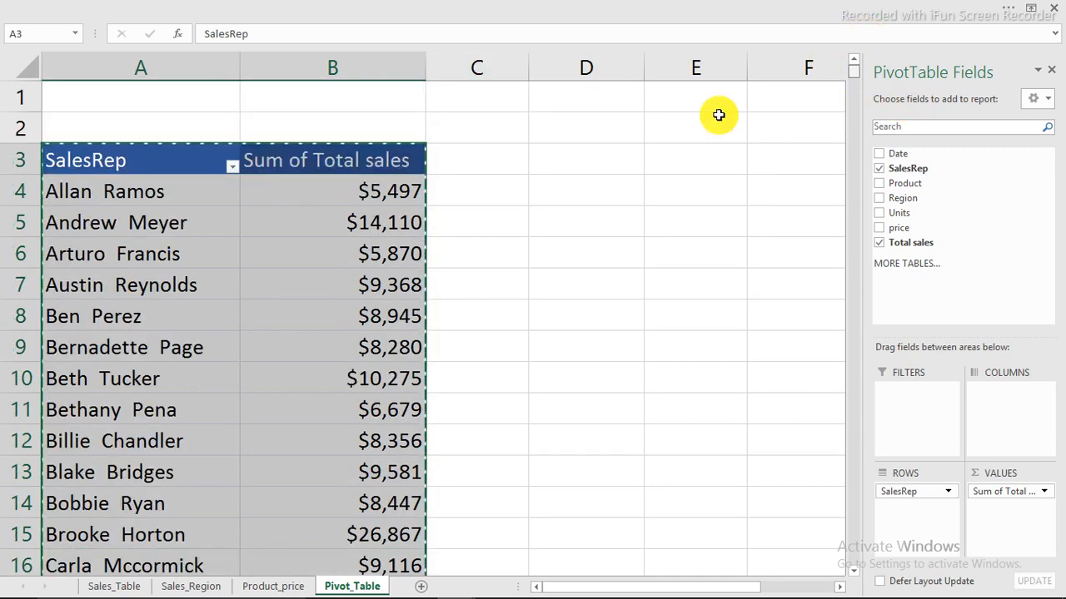
{"action": "left_click", "coordinate": [599, 157]}
{"action": "right_click", "coordinate": [600, 156]}
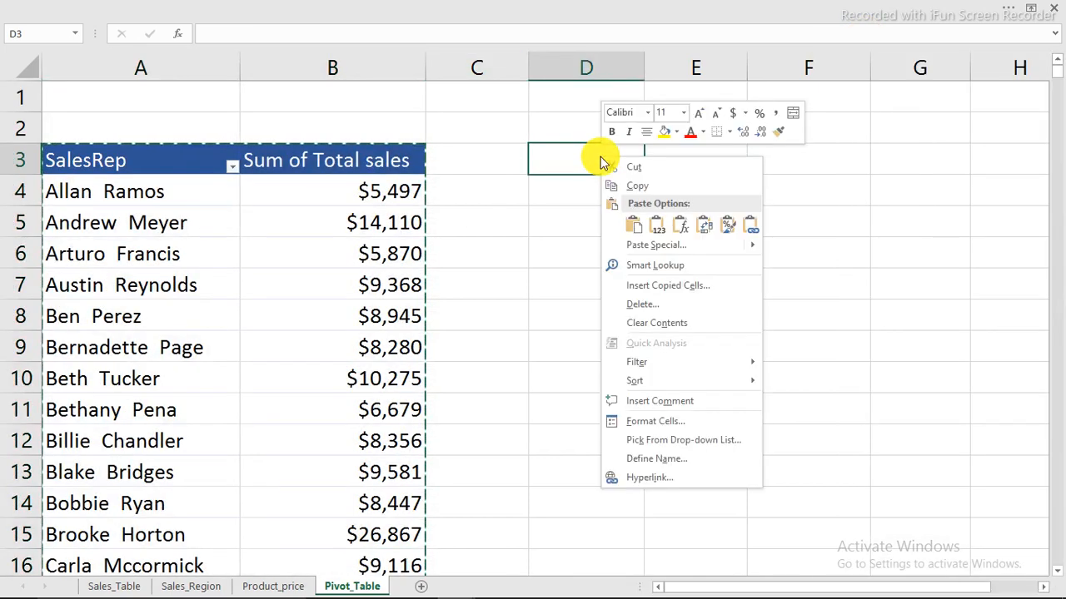
{"action": "left_click", "coordinate": [630, 227]}
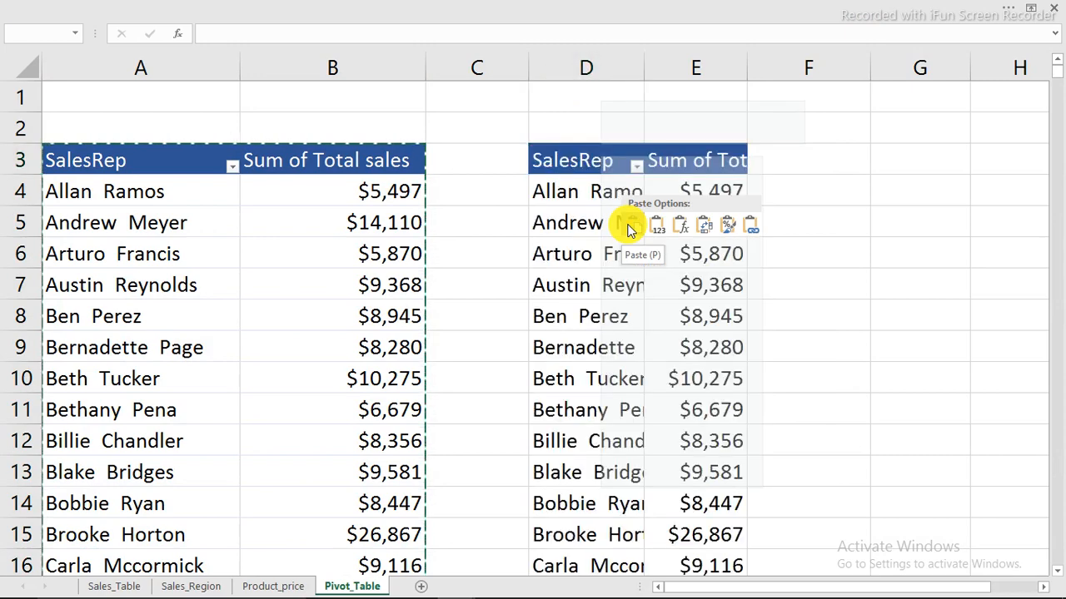
- Remove Total sales and SalesRep from the copied PivotTable and set Product as its row field
{"action": "left_click", "coordinate": [626, 223]}
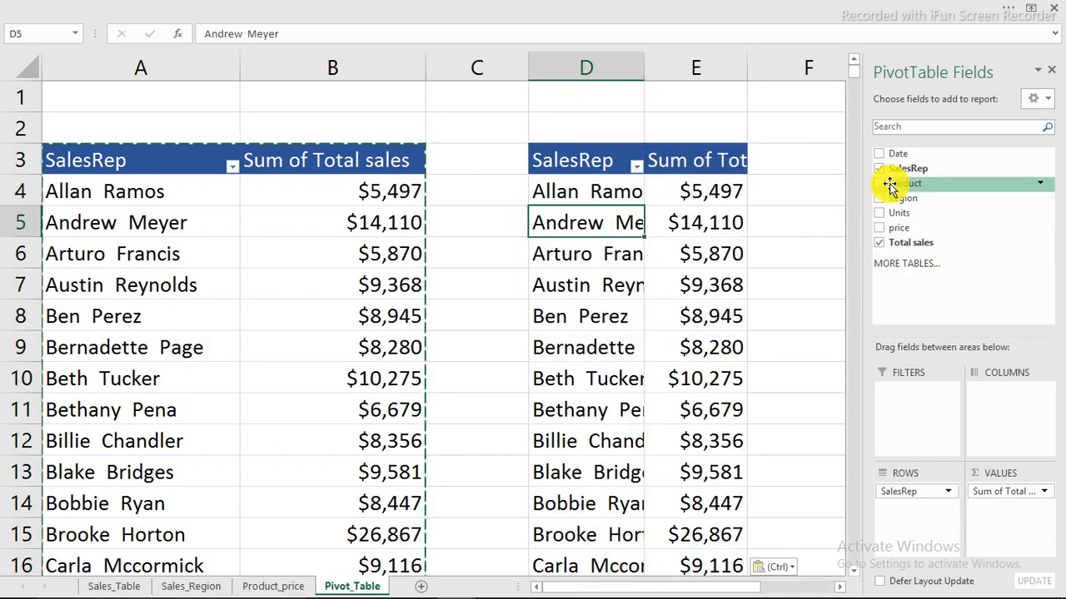
{"action": "left_click", "coordinate": [881, 243]}
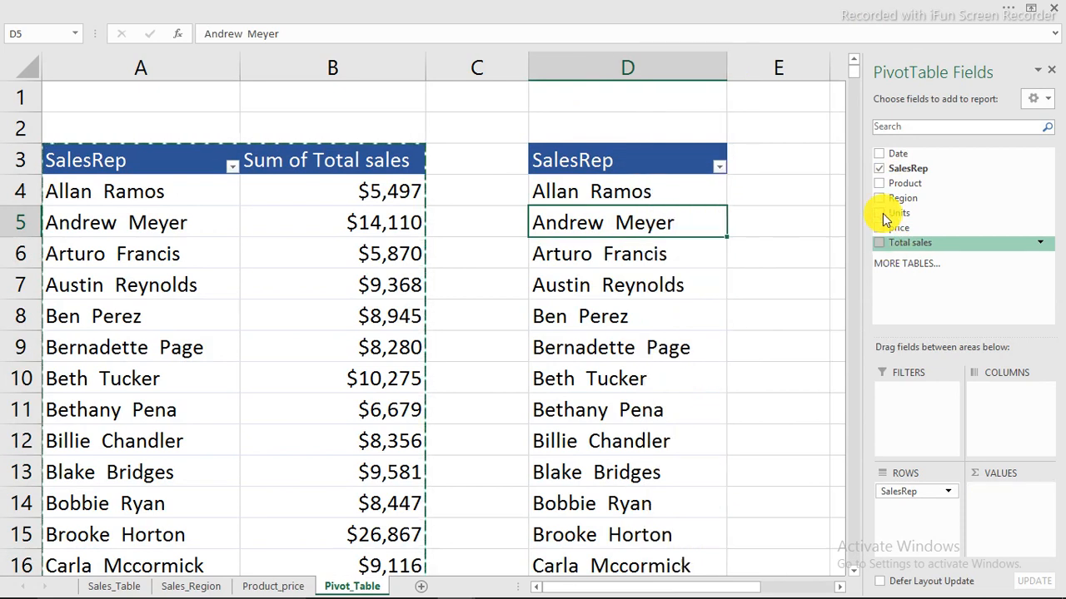
{"action": "left_click", "coordinate": [880, 170]}
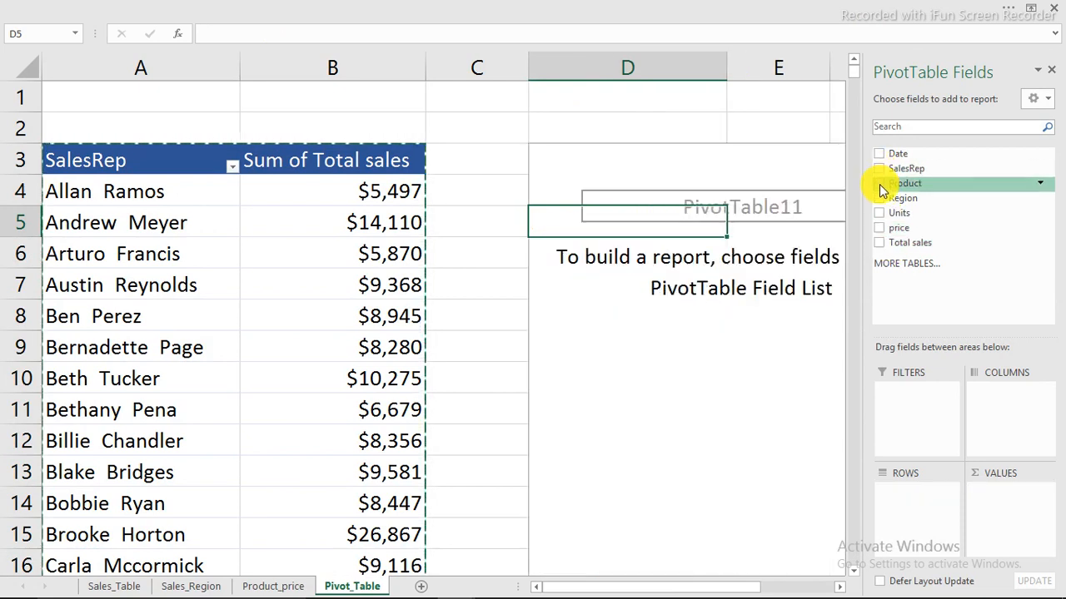
{"action": "left_click", "coordinate": [880, 184]}
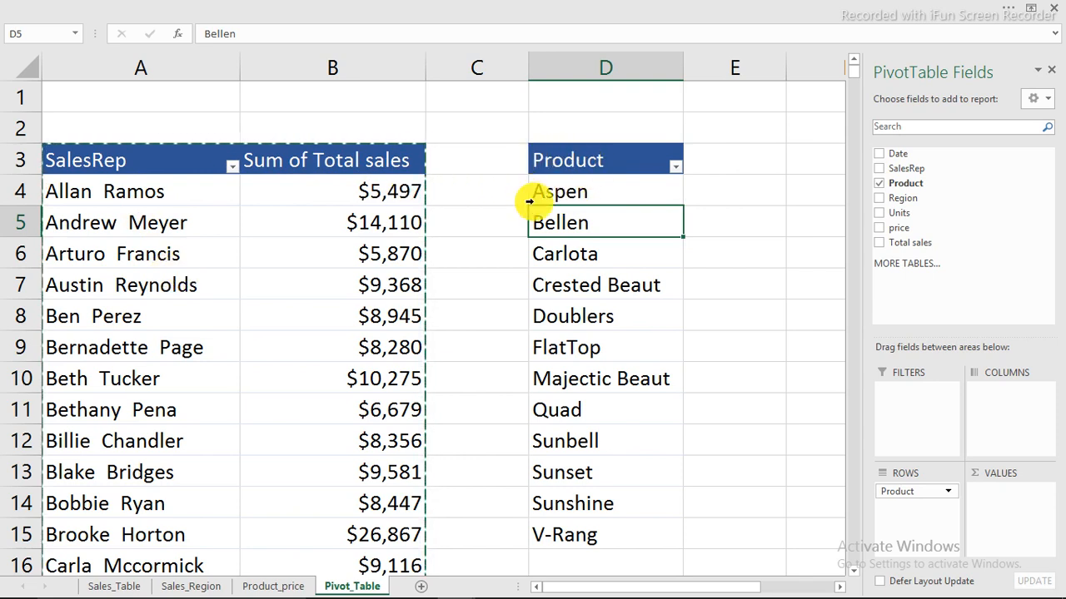
- Add Product to the copied PivotTable's values as Count of Product
{"action": "left_click", "coordinate": [573, 190]}
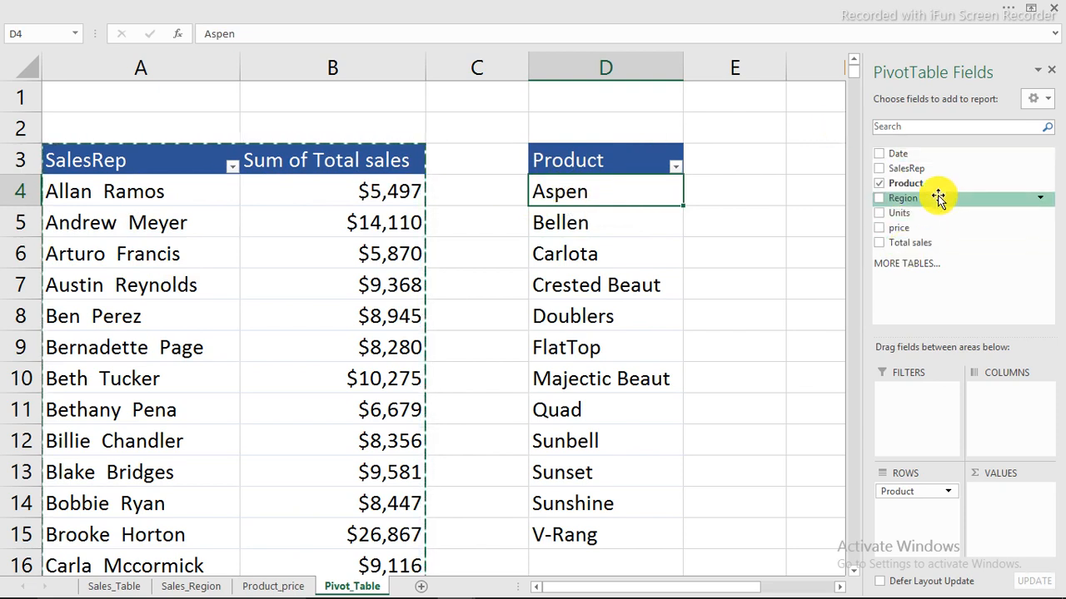
{"action": "left_click_drag", "start_coordinate": [897, 185], "coordinate": [1003, 503]}
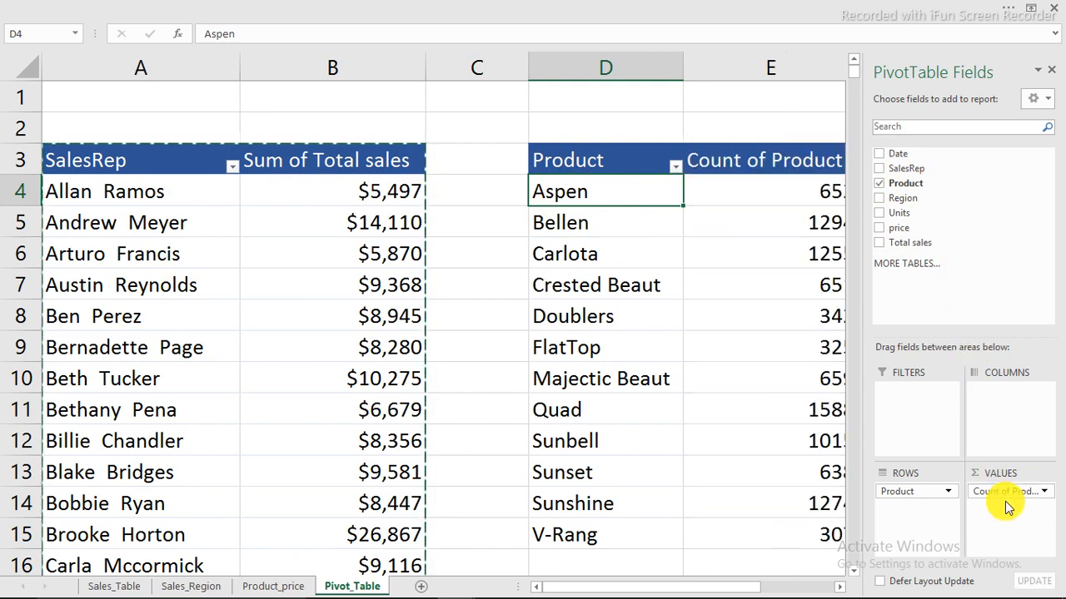
{"action": "left_click_drag", "start_coordinate": [741, 586], "coordinate": [773, 585]}
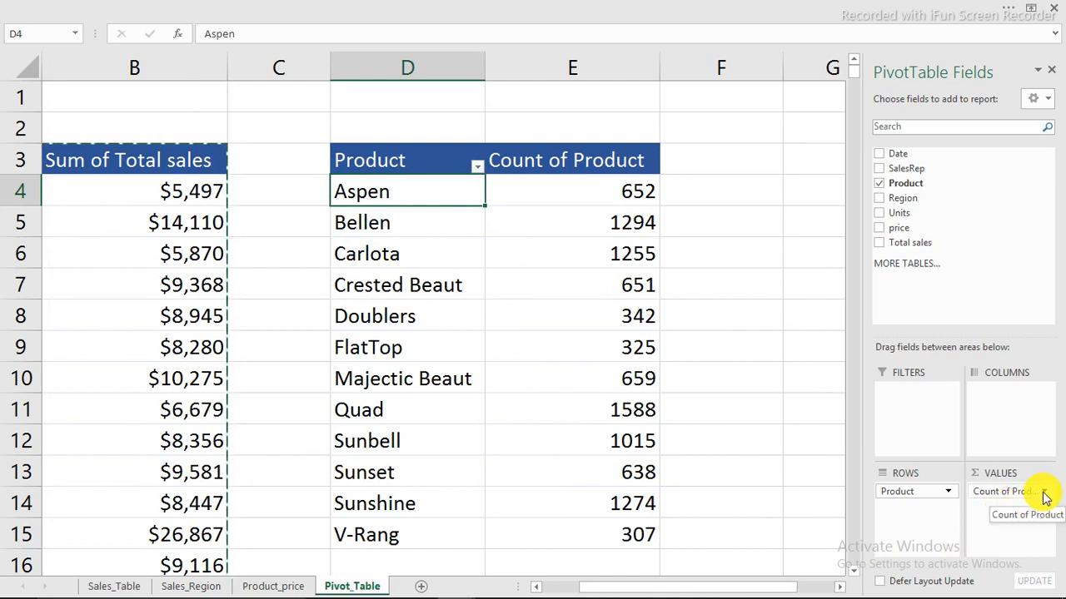
{"action": "left_click", "coordinate": [367, 221]}
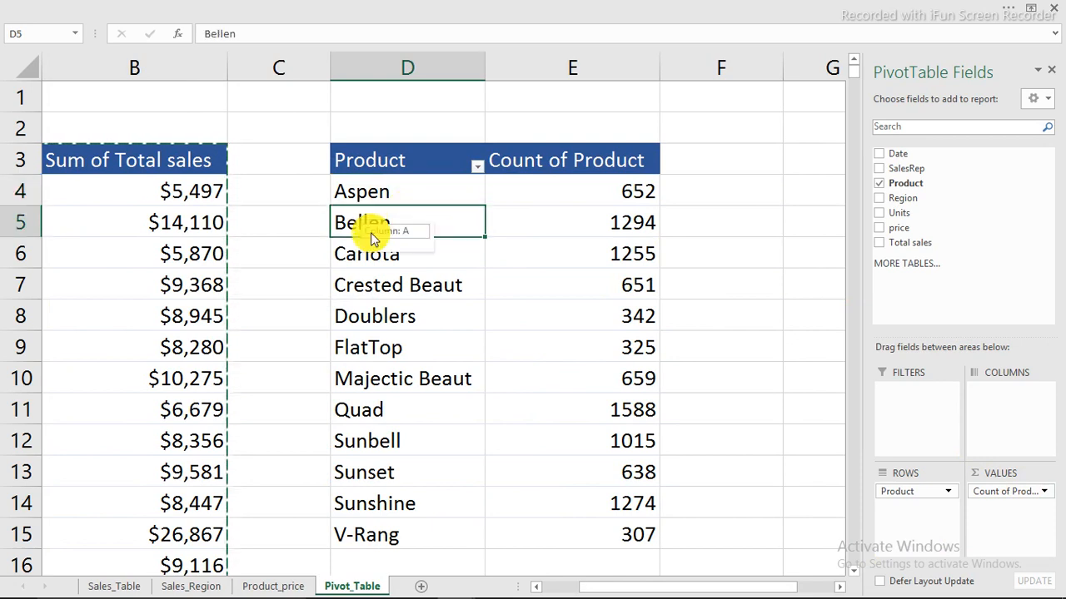
{"action": "left_click", "coordinate": [376, 252]}
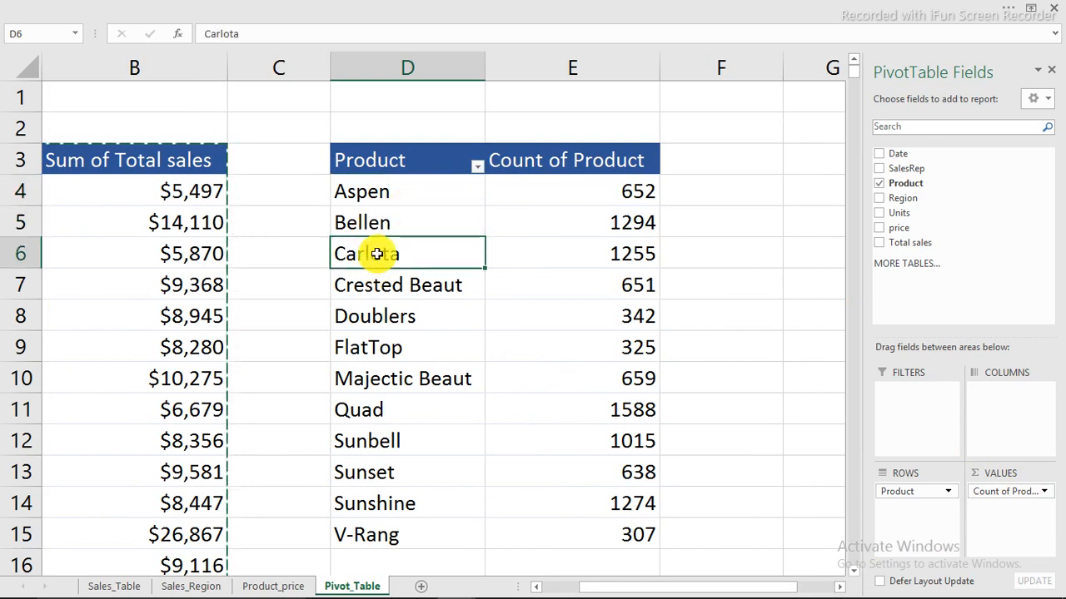
{"action": "left_click", "coordinate": [382, 191]}
{"action": "left_click", "coordinate": [379, 244]}
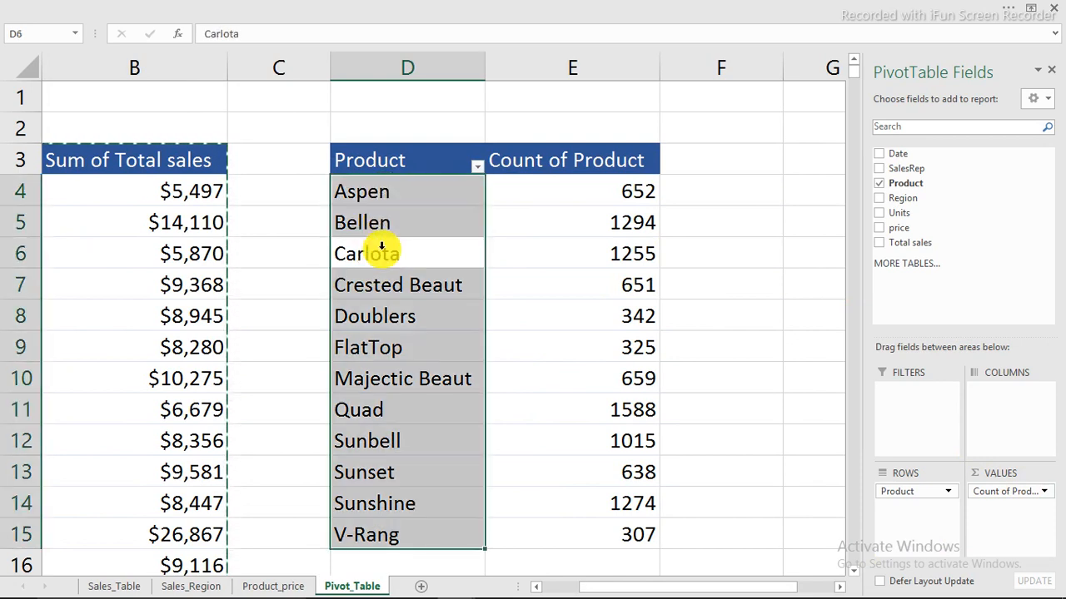
- Examine the Count of Product values for the individual products in the pivot table
{"action": "left_click", "coordinate": [387, 287]}
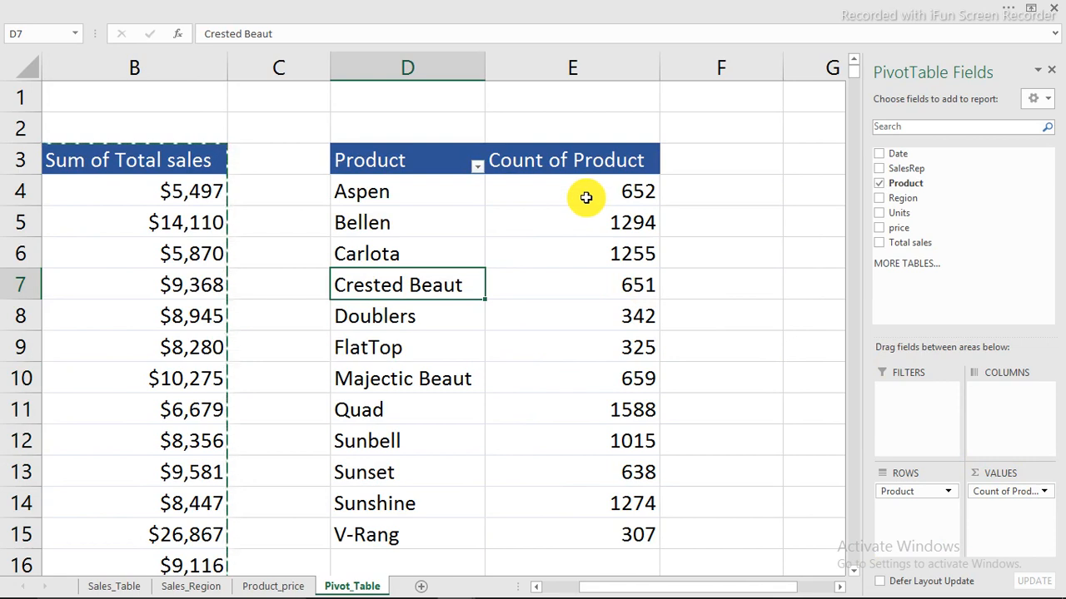
{"action": "mouse_move", "coordinate": [582, 188]}
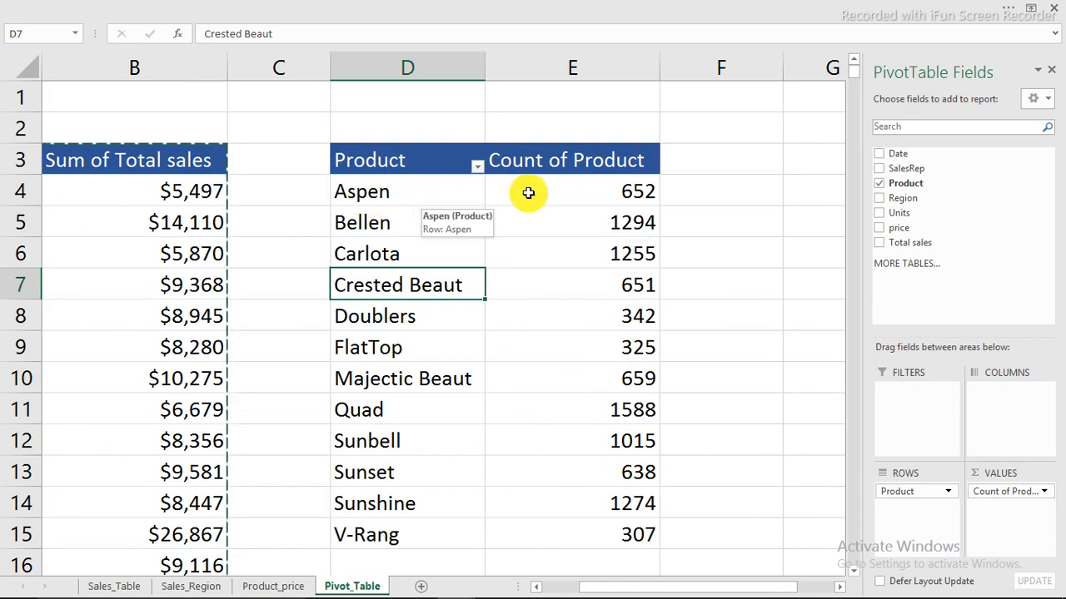
{"action": "mouse_move", "coordinate": [624, 193]}
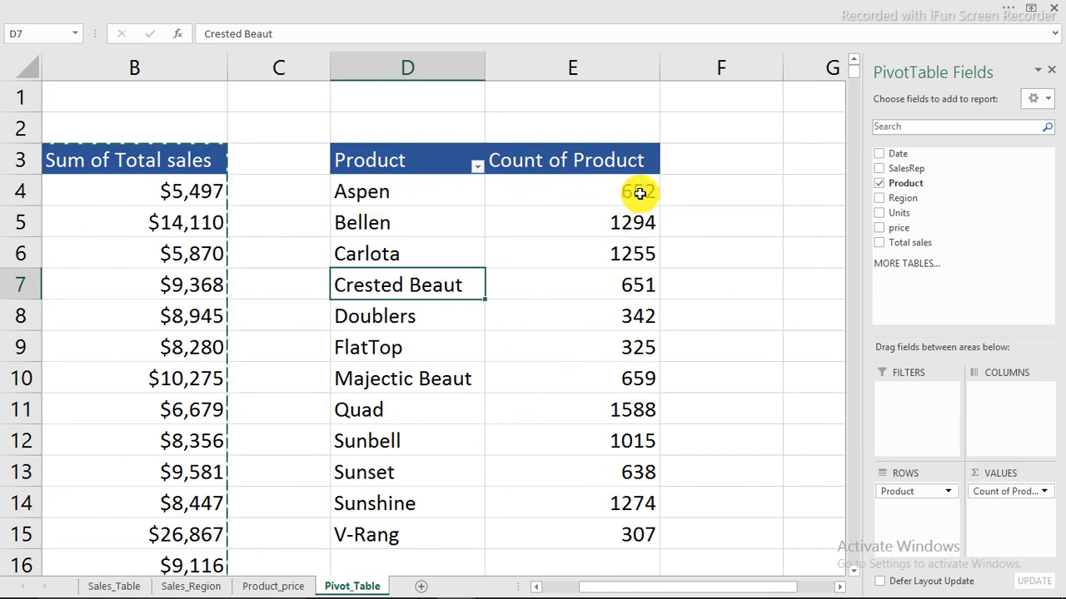
{"action": "mouse_move", "coordinate": [620, 231]}
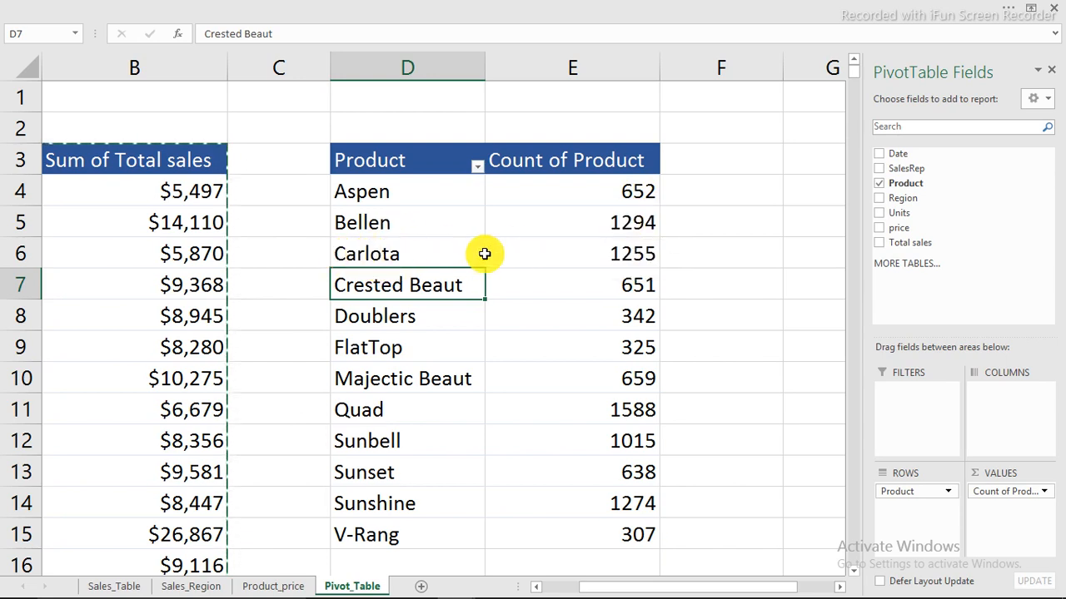
{"action": "mouse_move", "coordinate": [609, 258]}
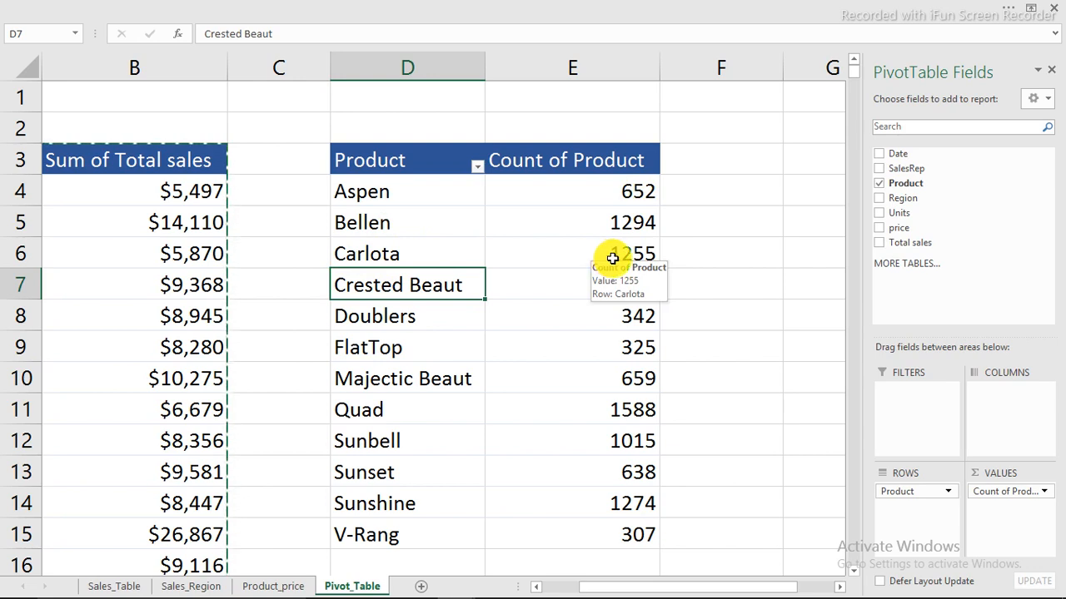
{"action": "left_click", "coordinate": [595, 231]}
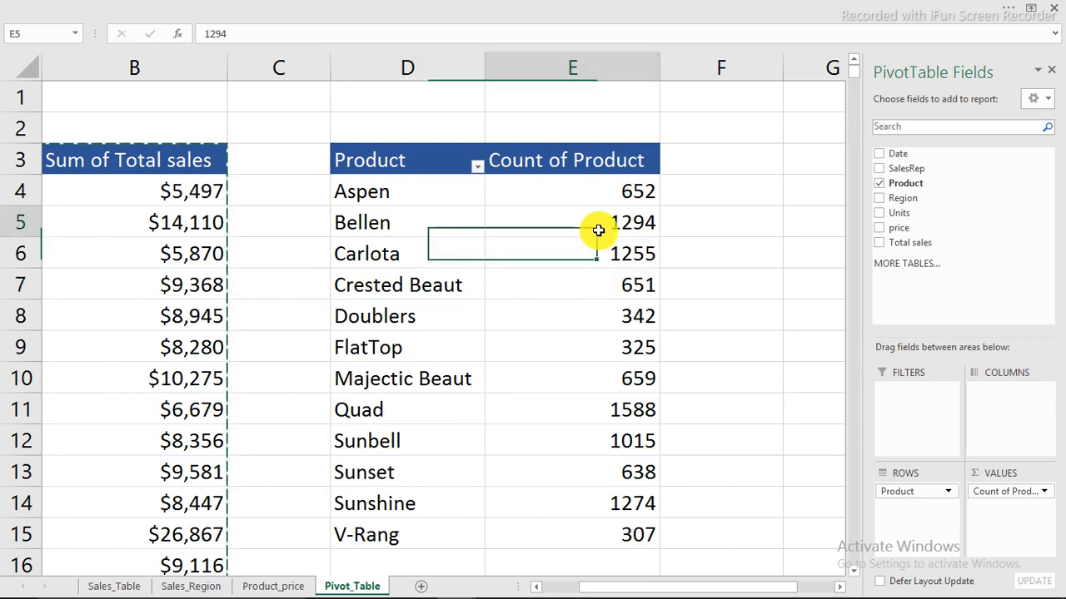
{"action": "left_click", "coordinate": [600, 259]}
{"action": "left_click", "coordinate": [600, 337]}
{"action": "left_click", "coordinate": [601, 379]}
{"action": "left_click", "coordinate": [602, 412]}
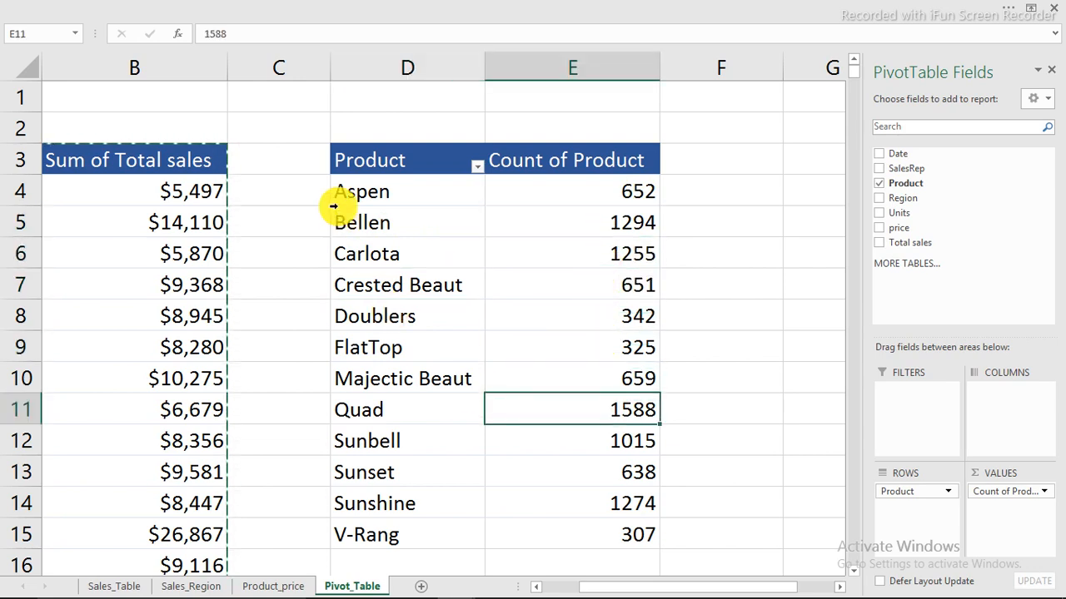
{"action": "left_click", "coordinate": [376, 206]}
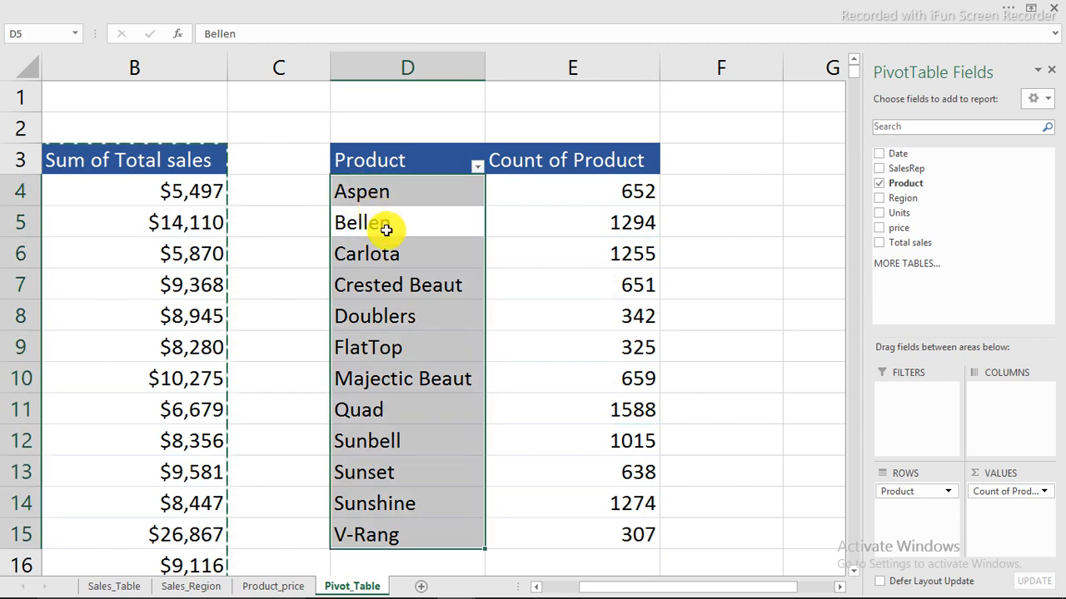
{"action": "left_click", "coordinate": [386, 230]}
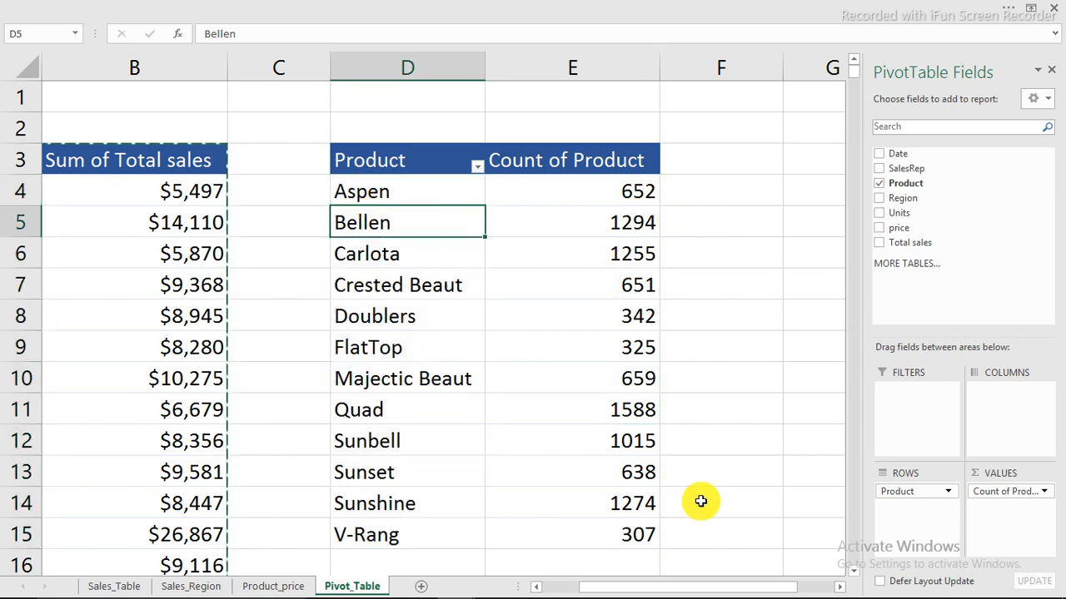
- Add the Region field to the pivot table's columns to break down the product counts by region
{"action": "left_click_drag", "start_coordinate": [786, 587], "coordinate": [805, 587]}
{"action": "left_click_drag", "start_coordinate": [899, 200], "coordinate": [1009, 408]}
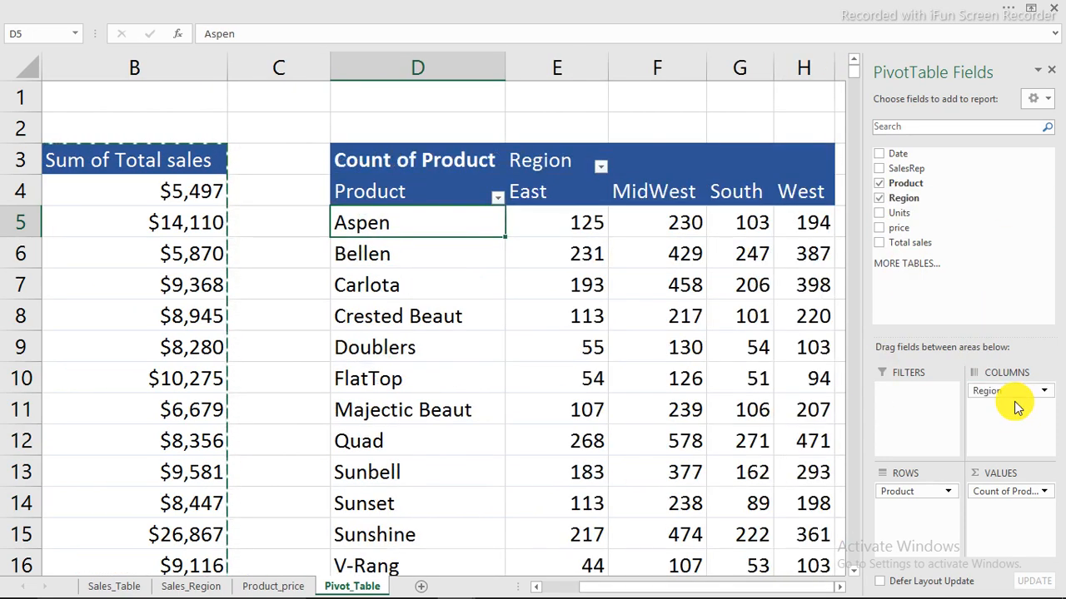
{"action": "left_click_drag", "start_coordinate": [703, 584], "coordinate": [762, 586]}
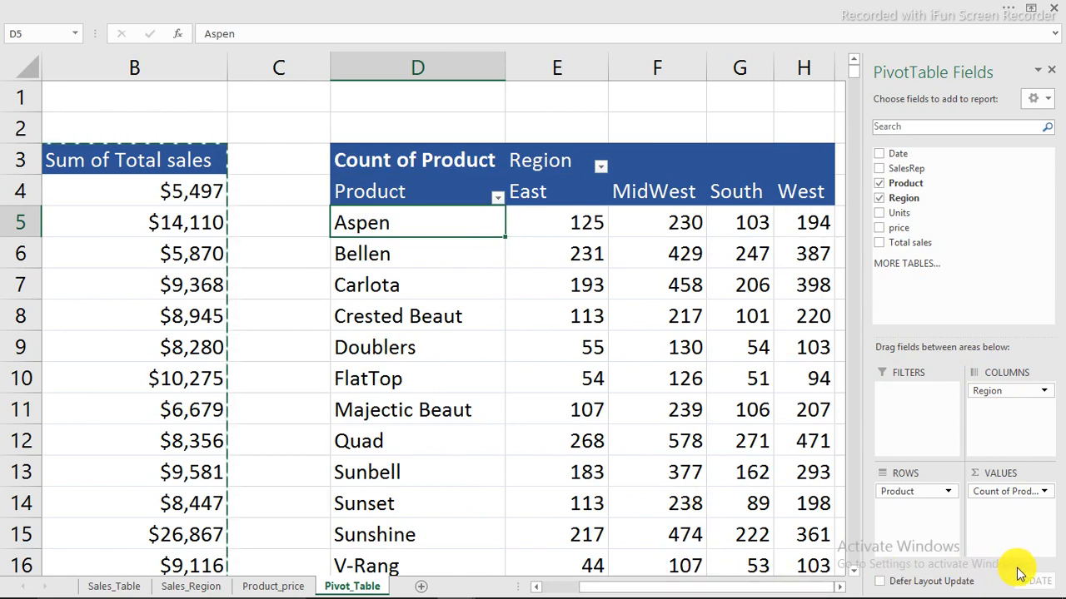
{"action": "left_click", "coordinate": [841, 587]}
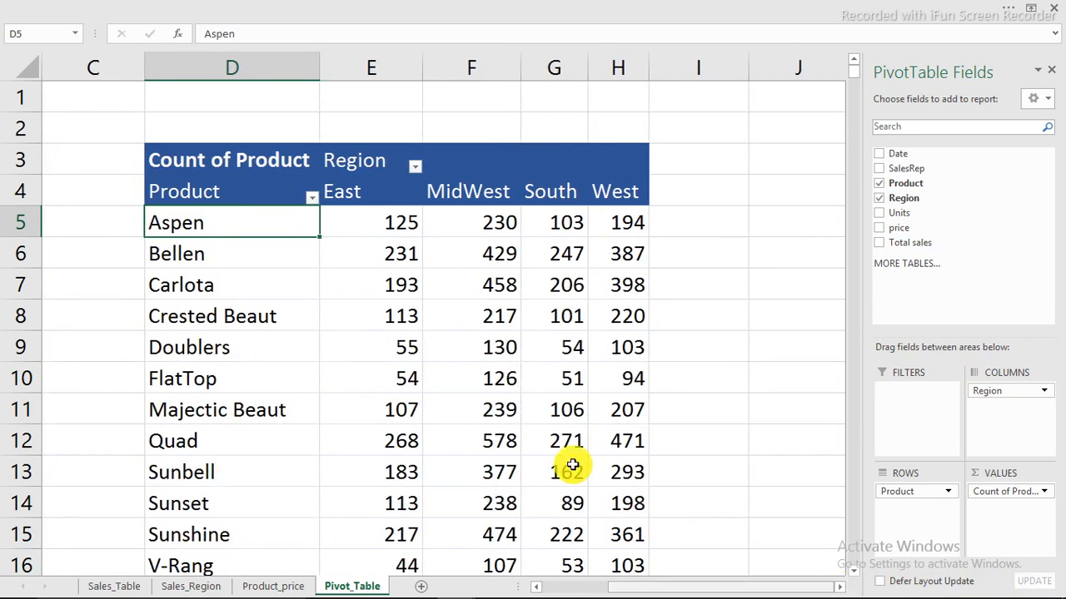
- Review Aspen's product counts across the East, MidWest, South and West regions
{"action": "left_click", "coordinate": [627, 243]}
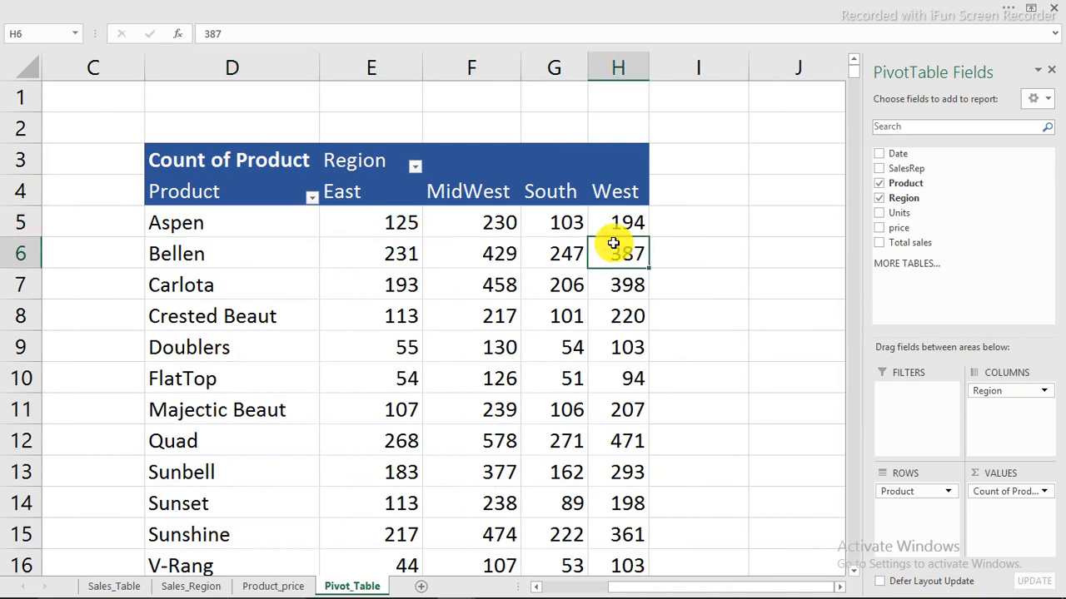
{"action": "left_click", "coordinate": [458, 347]}
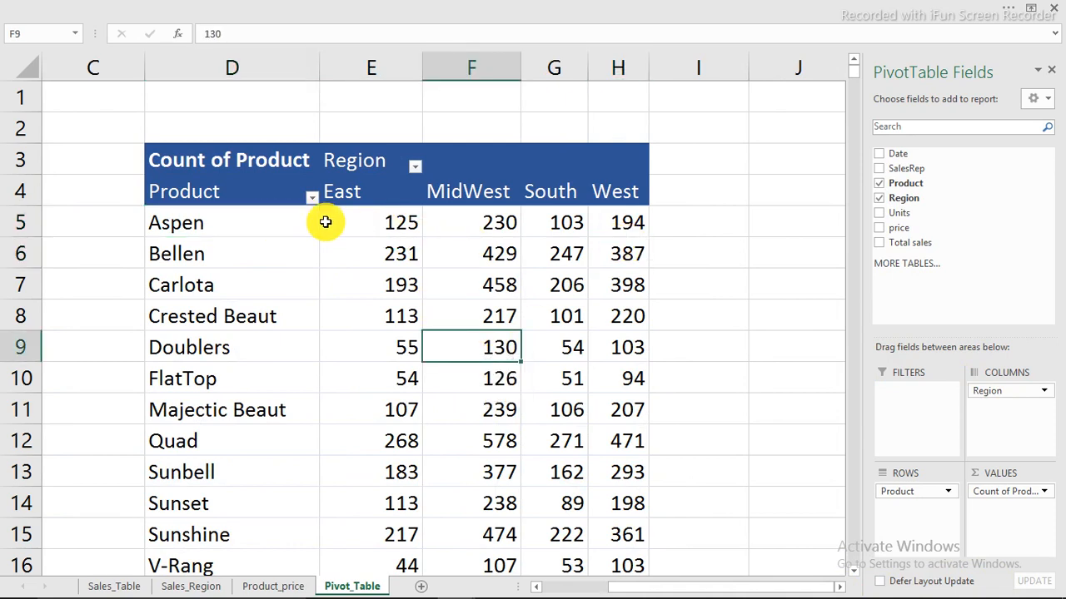
{"action": "left_click", "coordinate": [362, 222]}
{"action": "left_click_drag", "start_coordinate": [362, 222], "coordinate": [633, 225]}
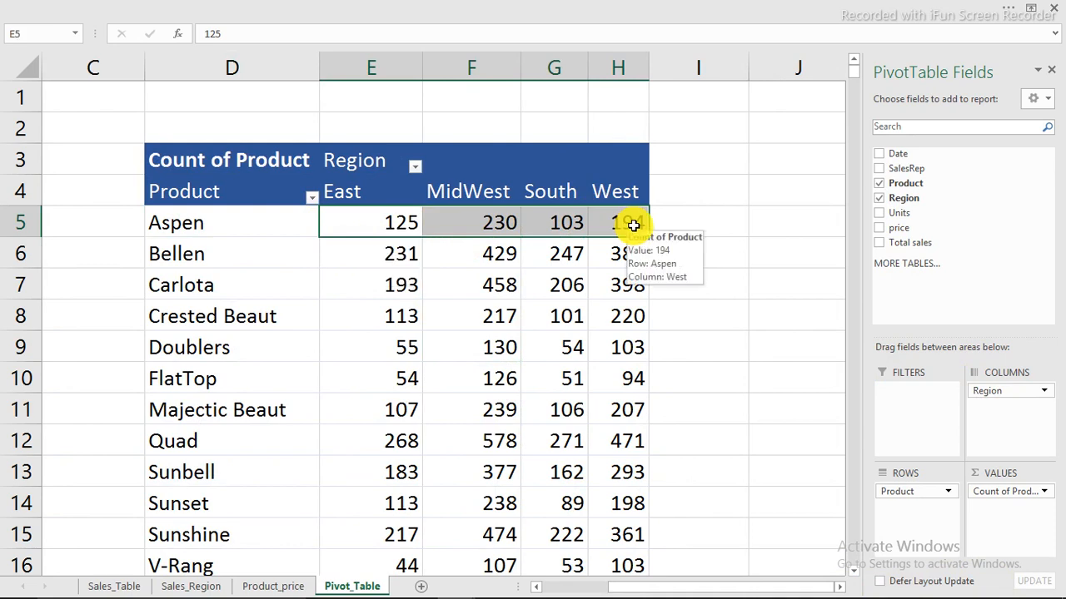
{"action": "left_click", "coordinate": [669, 221]}
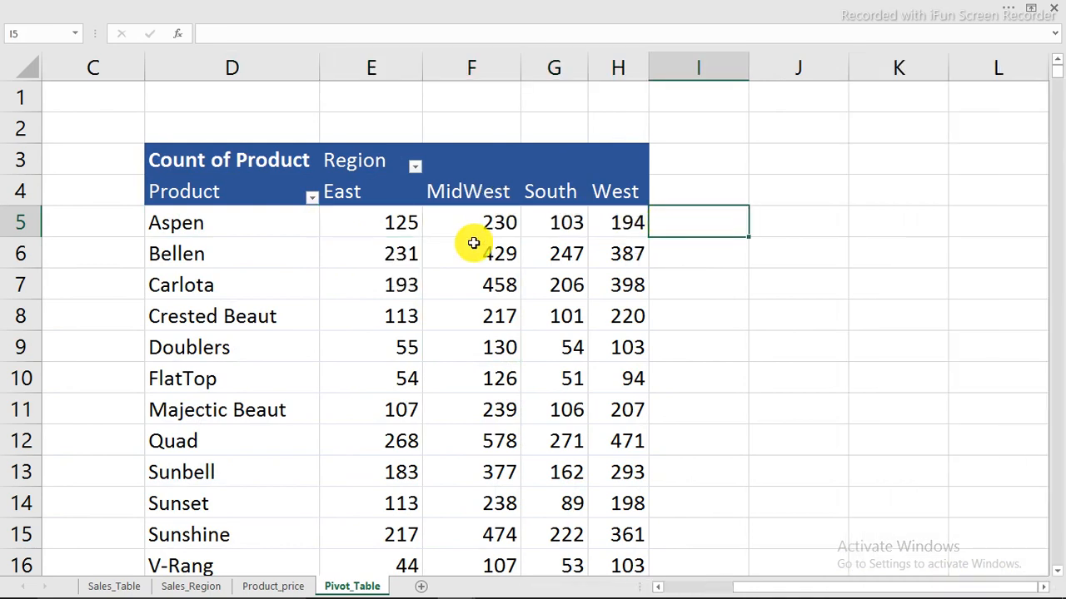
- Turn on the pivot table's grand totals for rows only
{"action": "left_click", "coordinate": [476, 246]}
{"action": "left_click", "coordinate": [559, 8]}
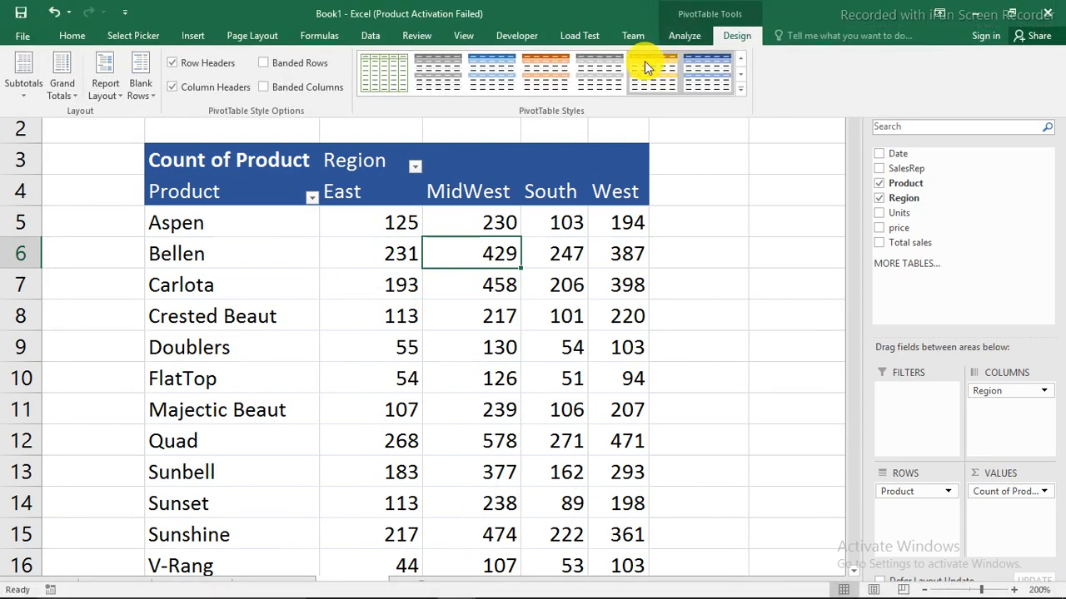
{"action": "left_click", "coordinate": [65, 98]}
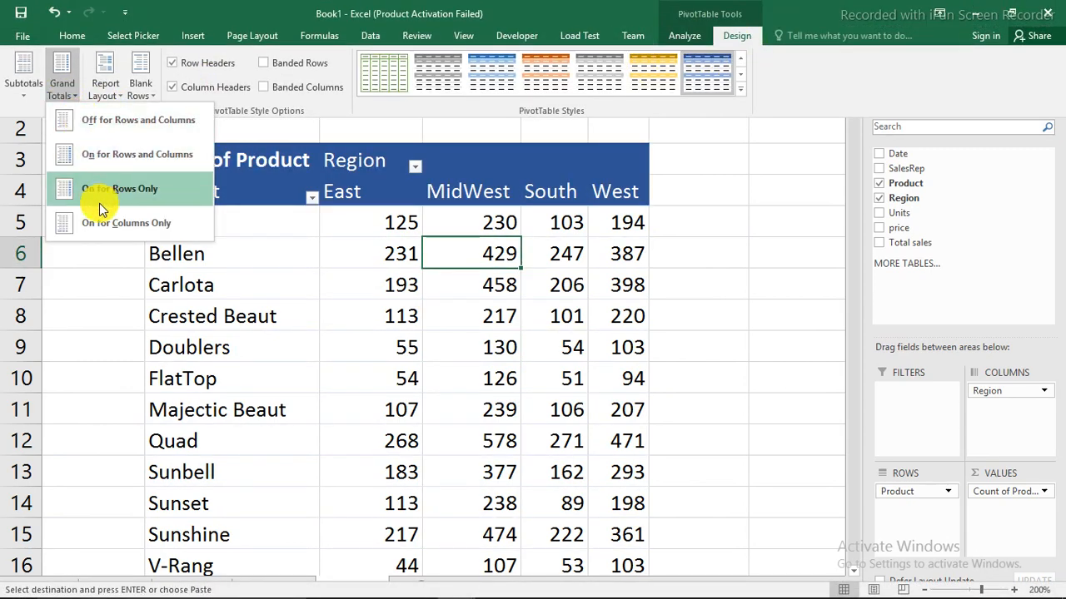
{"action": "left_click", "coordinate": [105, 190]}
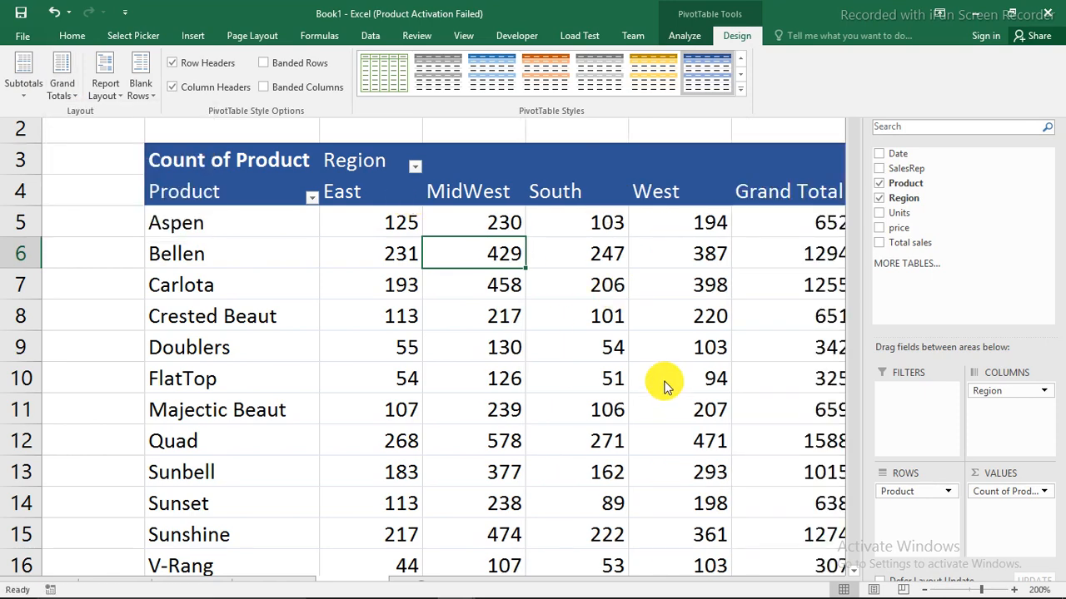
- Check the sums of the Aspen and Bellen regional counts against their Grand Total values
{"action": "left_click_drag", "start_coordinate": [738, 585], "coordinate": [774, 585]}
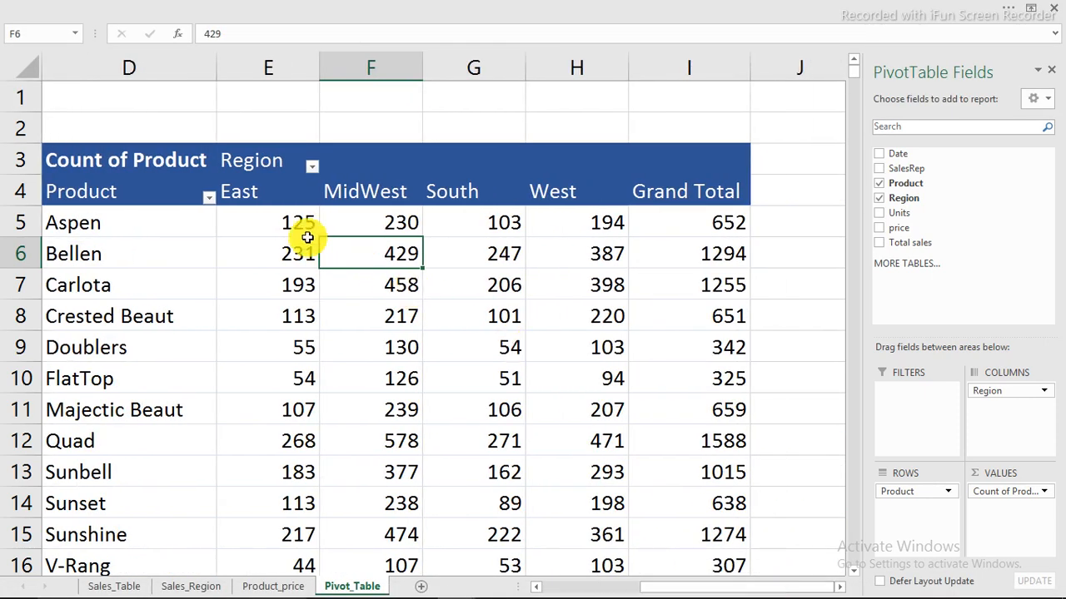
{"action": "left_click_drag", "start_coordinate": [296, 225], "coordinate": [557, 209]}
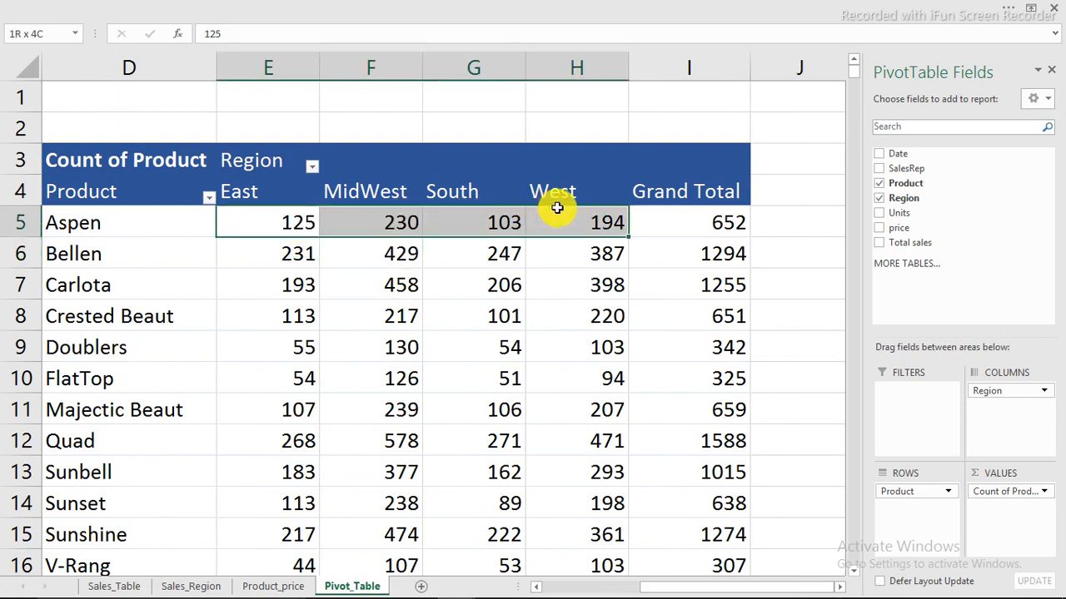
{"action": "left_click", "coordinate": [603, 9]}
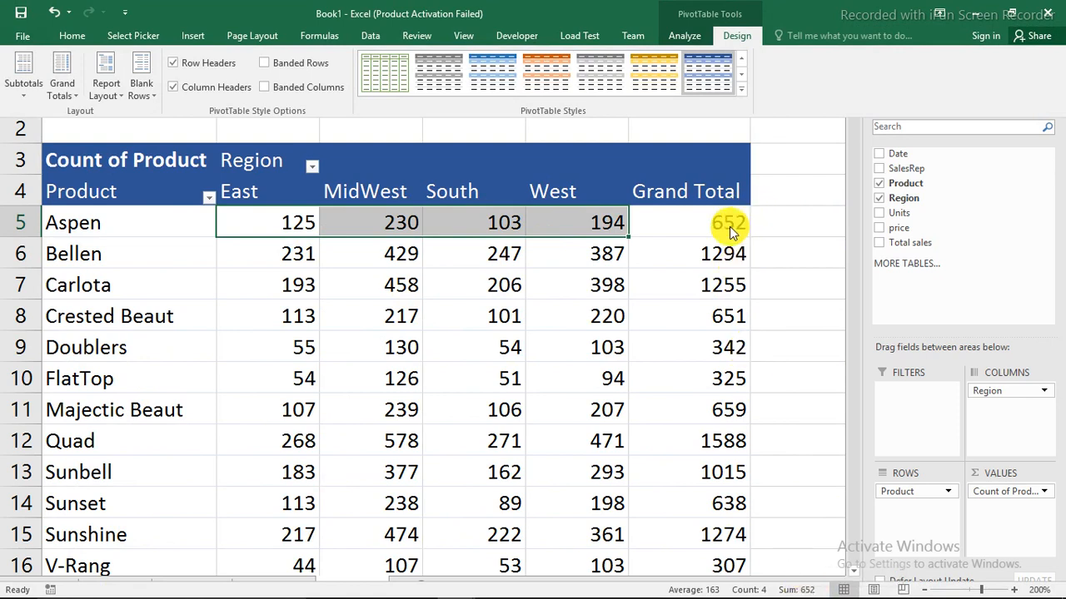
{"action": "left_click", "coordinate": [309, 246]}
{"action": "left_click", "coordinate": [279, 252]}
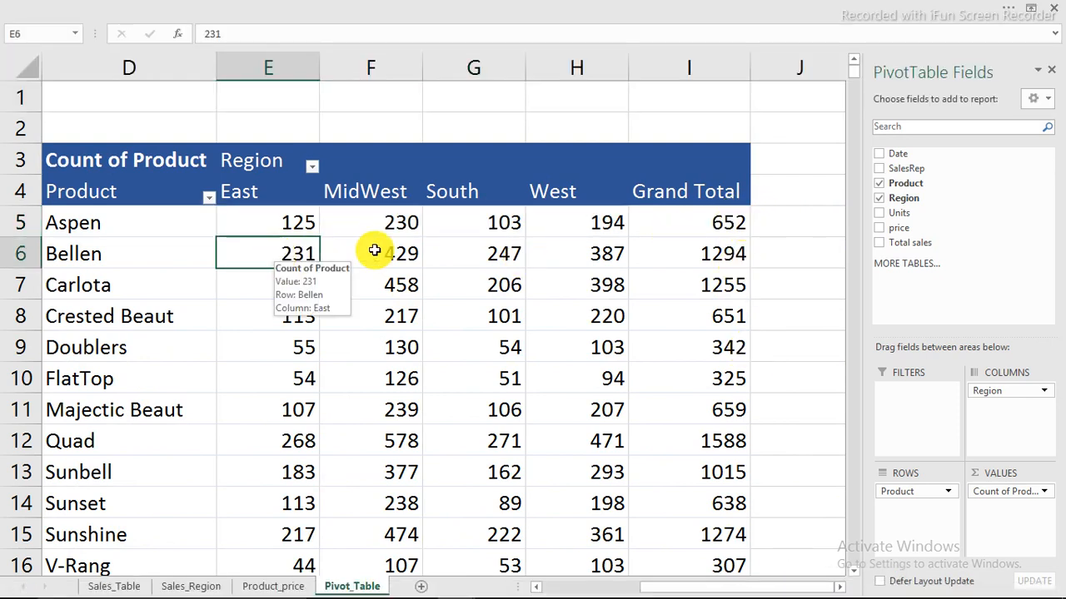
{"action": "left_click_drag", "start_coordinate": [375, 250], "coordinate": [620, 249]}
{"action": "left_click", "coordinate": [519, 7]}
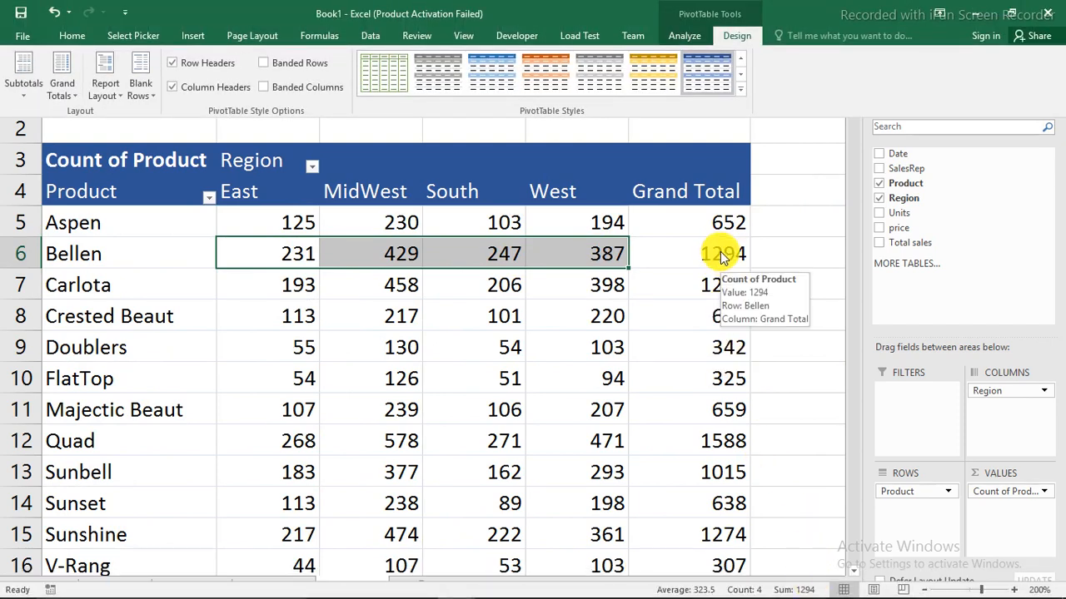
{"action": "left_click", "coordinate": [502, 307]}
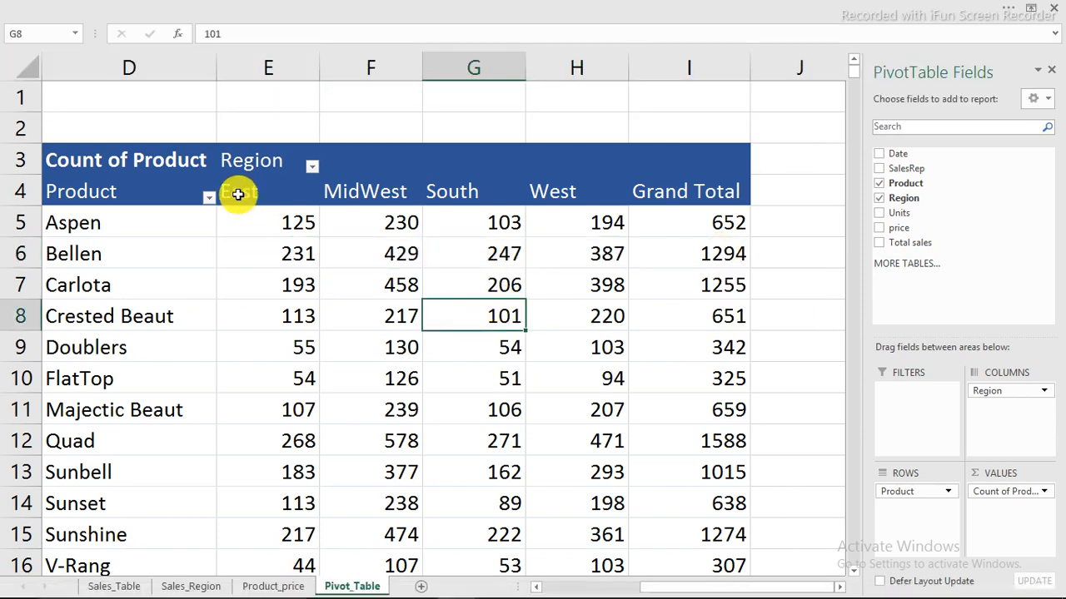
- Go through Aspen's count region by region and compare it with the product's Grand Total
{"action": "left_click", "coordinate": [86, 229]}
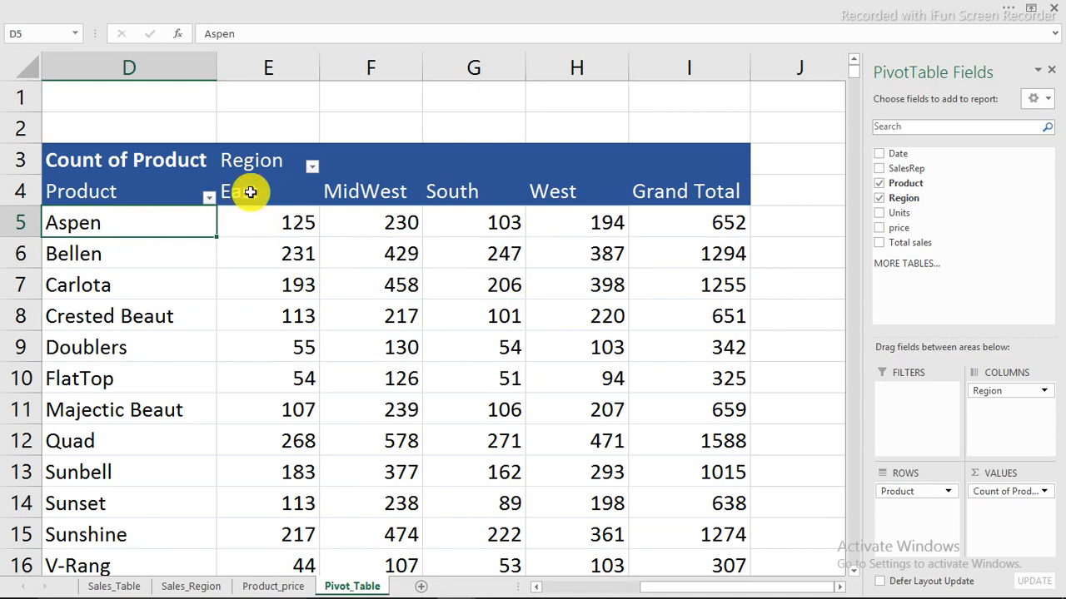
{"action": "left_click", "coordinate": [263, 224]}
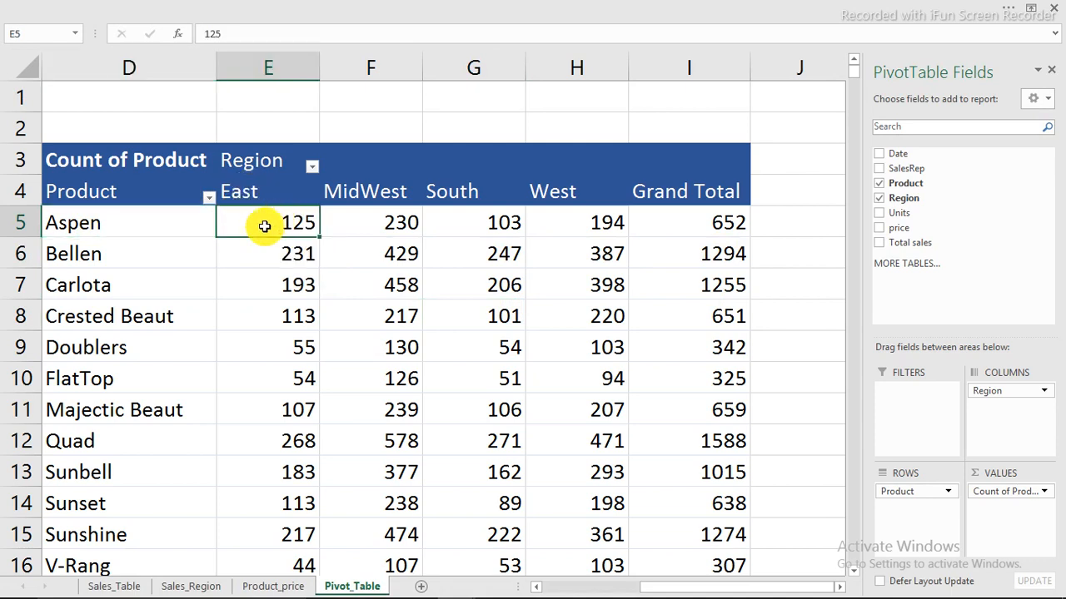
{"action": "left_click", "coordinate": [385, 221]}
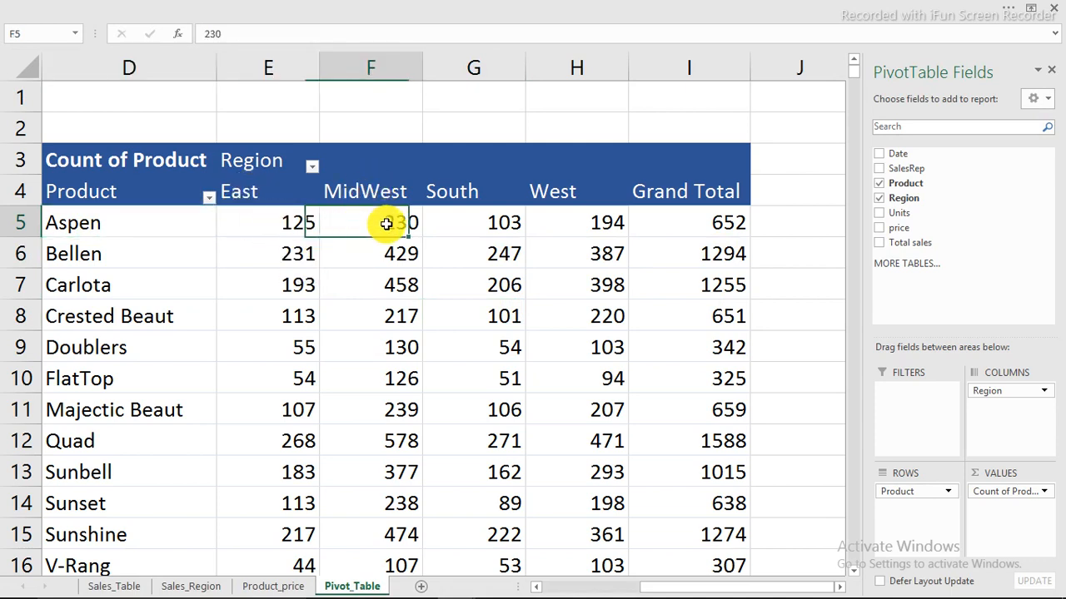
{"action": "left_click", "coordinate": [474, 225]}
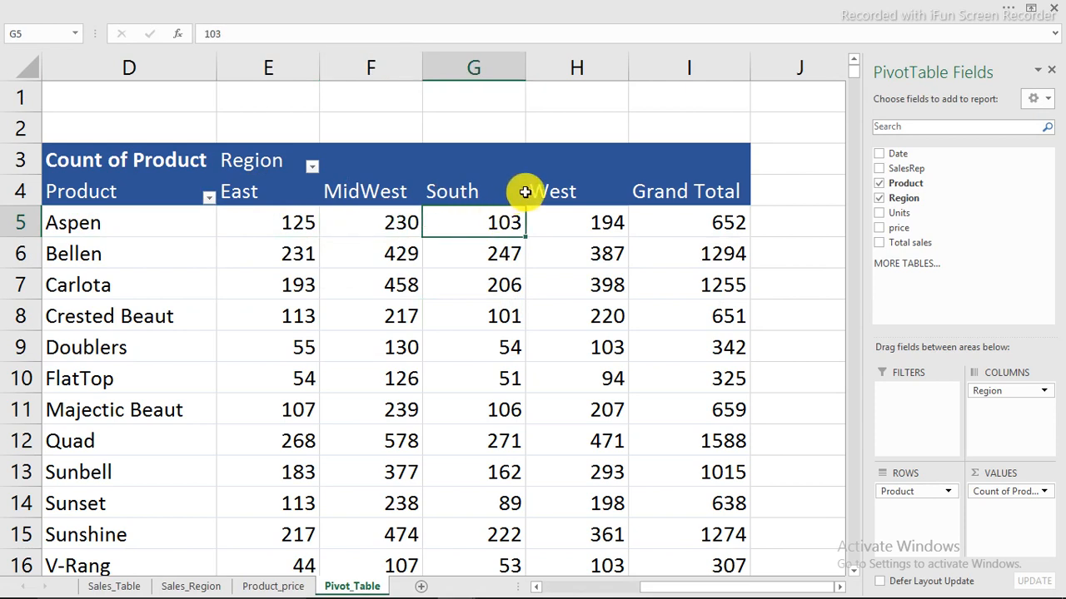
{"action": "left_click", "coordinate": [604, 221]}
{"action": "left_click_drag", "start_coordinate": [604, 222], "coordinate": [389, 224]}
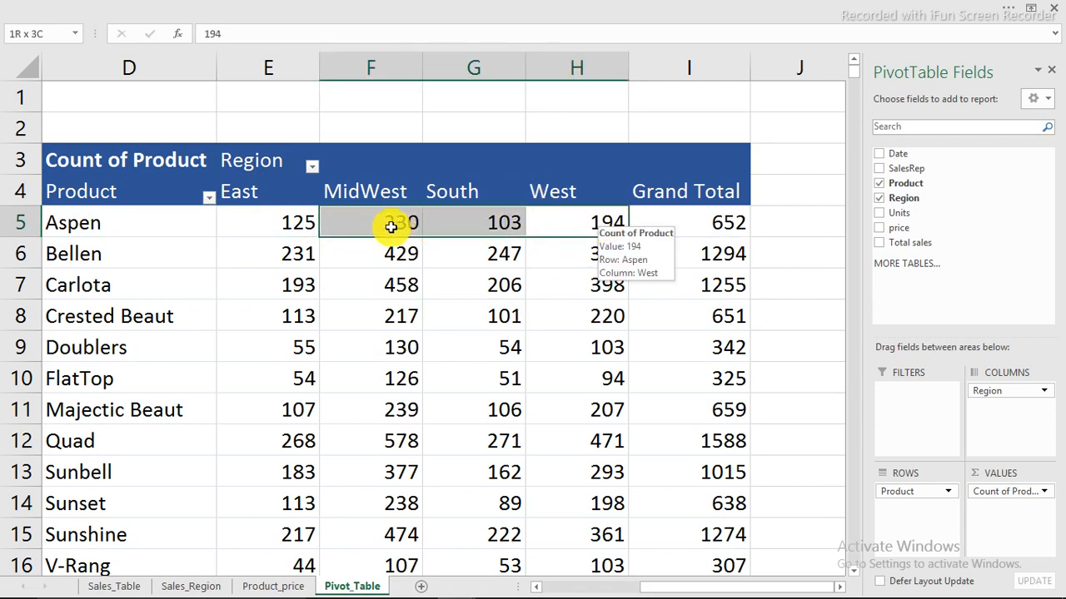
{"action": "left_click", "coordinate": [699, 217]}
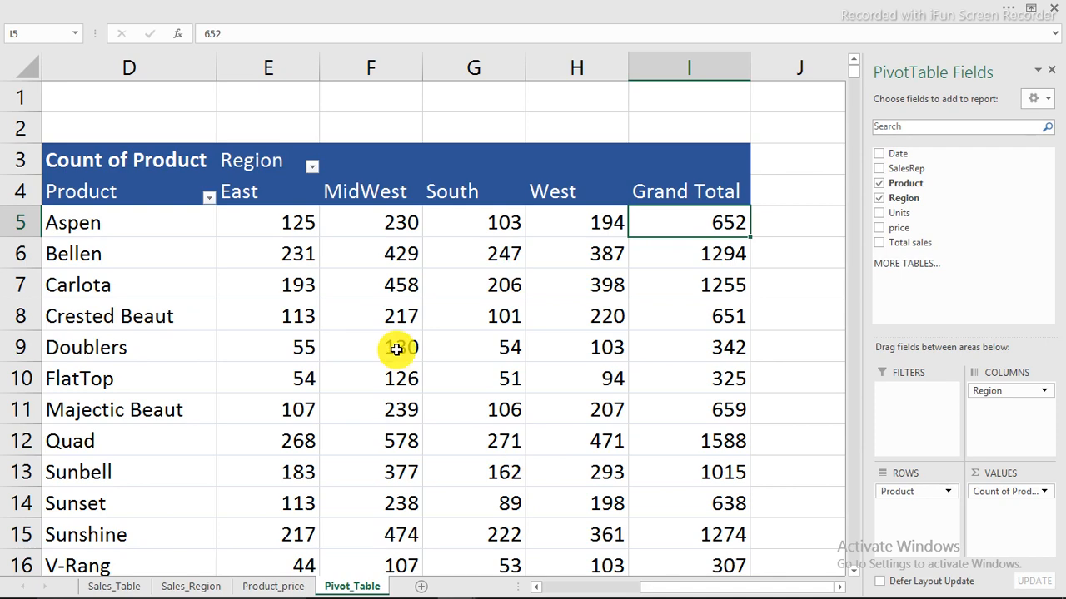
- Copy the entire Count of Product pivot table, range D3:I16
{"action": "scroll", "coordinate": [397, 349], "scroll_direction": "down", "scroll_amount": 3}
{"action": "scroll", "coordinate": [397, 349], "scroll_direction": "up", "scroll_amount": 3}
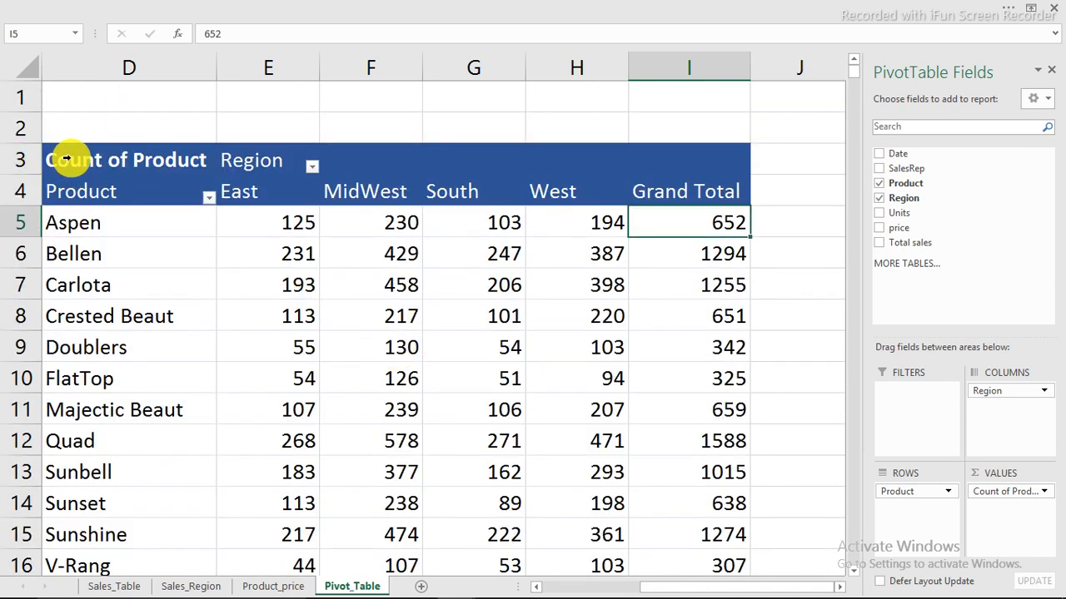
{"action": "left_click_drag", "start_coordinate": [83, 159], "coordinate": [677, 504]}
{"action": "right_click", "coordinate": [677, 505]}
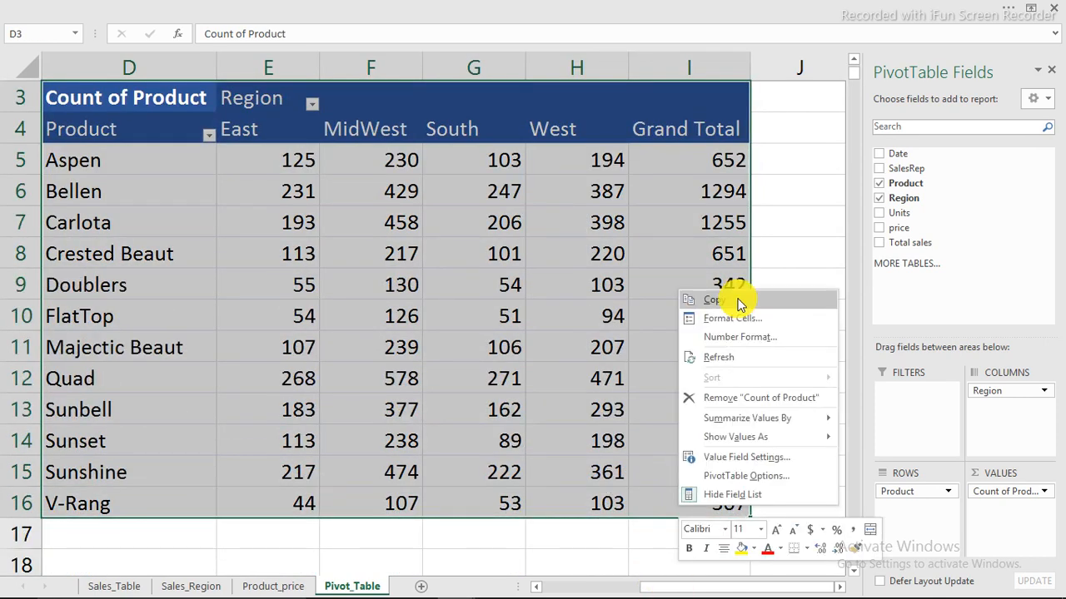
{"action": "left_click", "coordinate": [733, 301]}
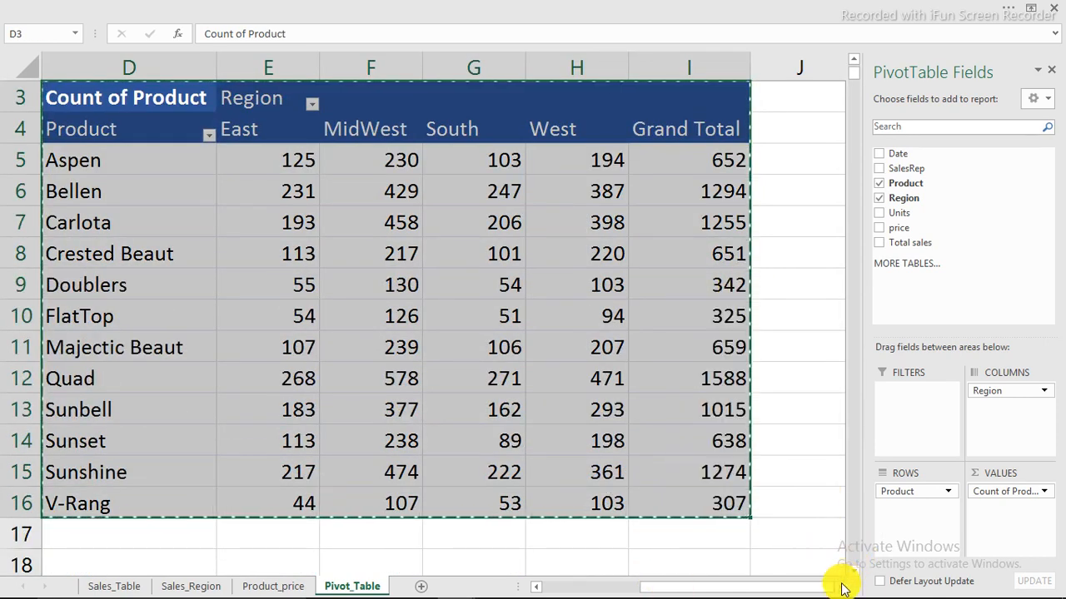
- Paste the copied pivot table into the empty area starting at cell K3
{"action": "scroll", "coordinate": [839, 587], "scroll_direction": "right", "scroll_amount": 4}
{"action": "scroll", "coordinate": [466, 316], "scroll_direction": "up", "scroll_amount": 1}
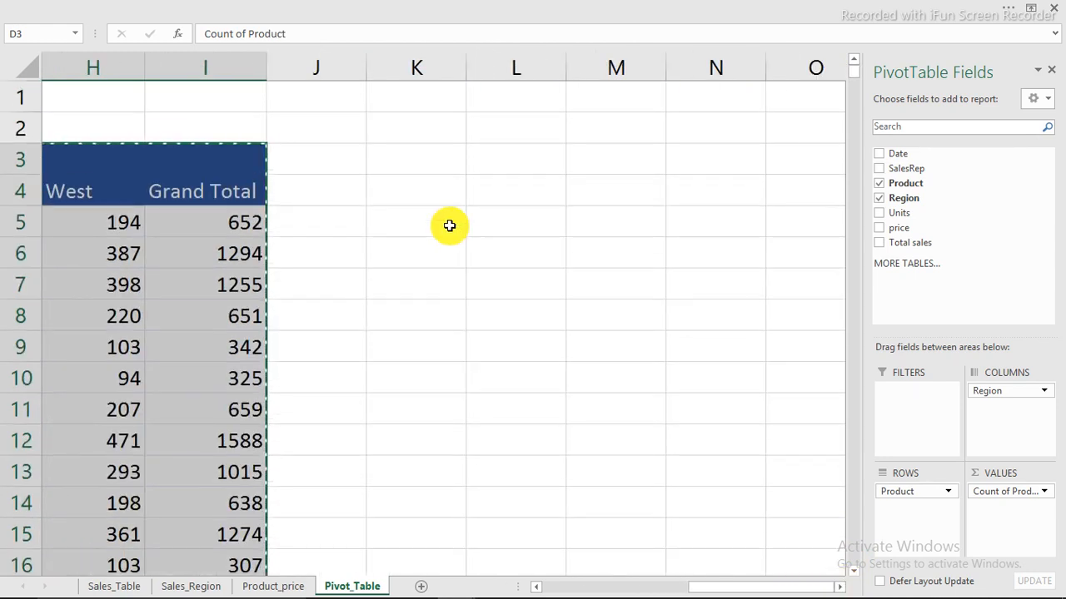
{"action": "left_click", "coordinate": [439, 157]}
{"action": "right_click", "coordinate": [442, 159]}
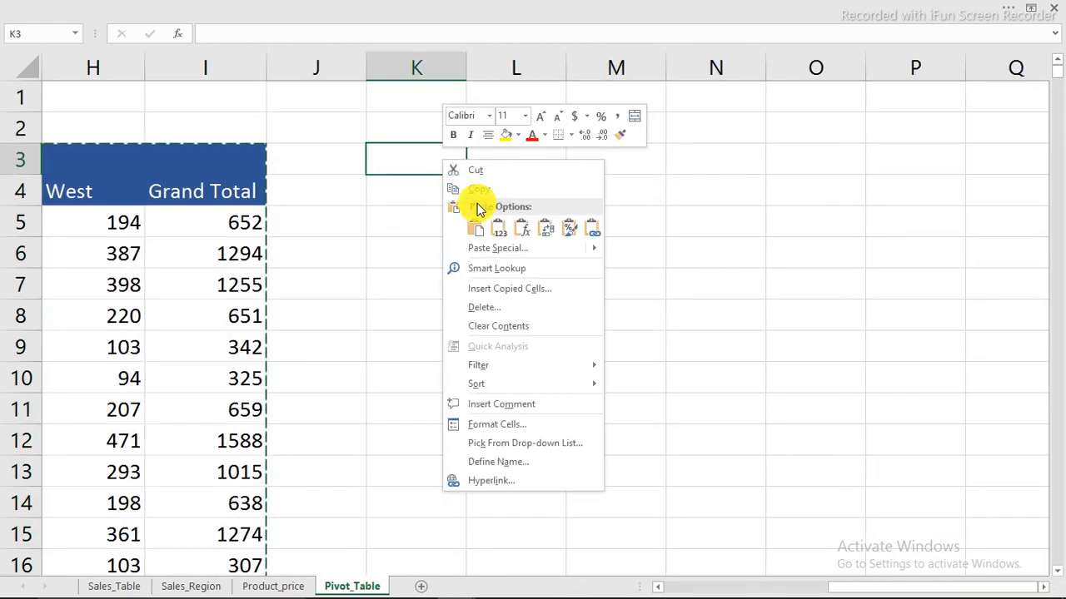
{"action": "left_click", "coordinate": [478, 234]}
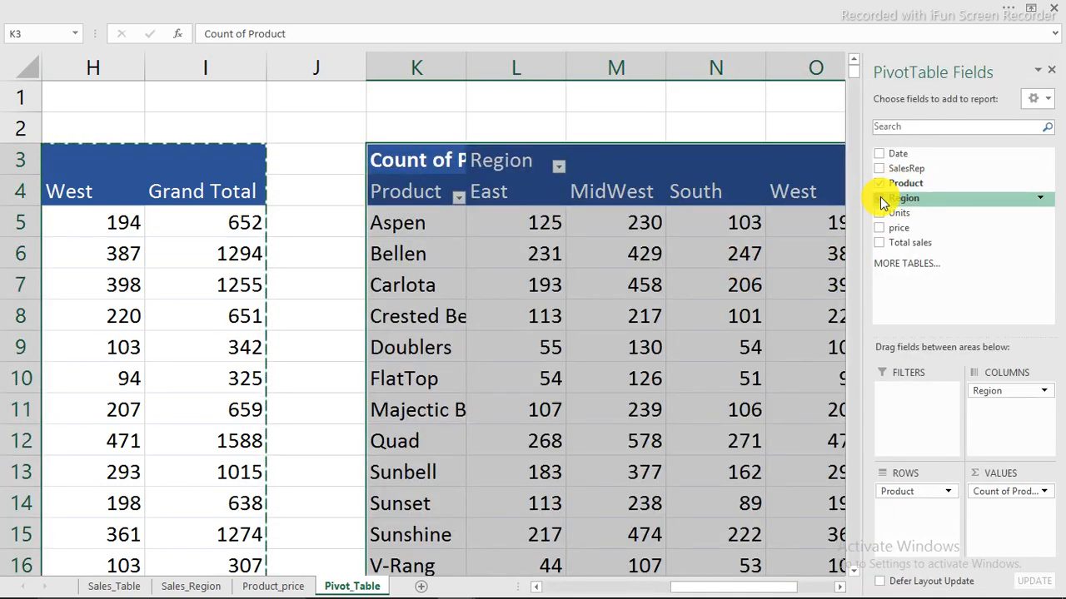
- Remove the Region and Product fields from the pasted pivot table and add the Date field to its rows
{"action": "left_click", "coordinate": [880, 199]}
{"action": "left_click", "coordinate": [880, 185]}
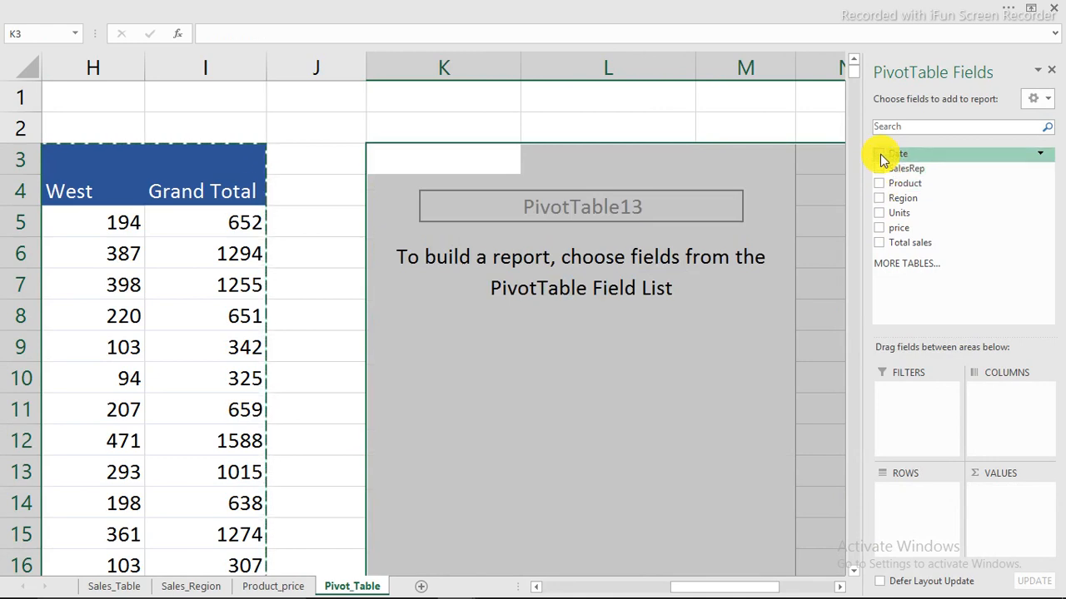
{"action": "left_click", "coordinate": [880, 155]}
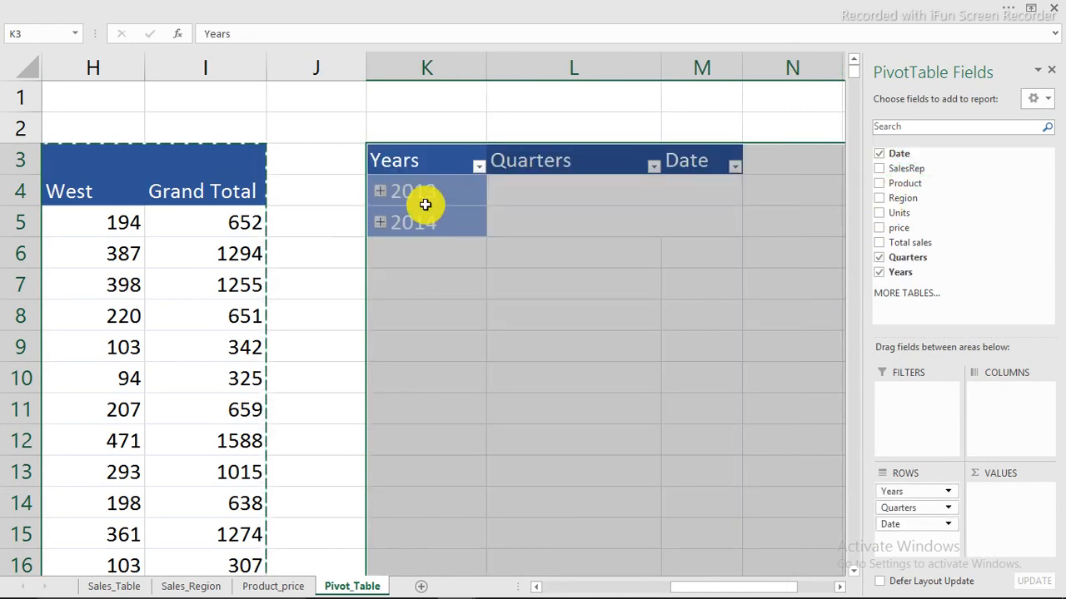
- Ungroup the year items in the Date pivot table so that individual dates are listed
{"action": "left_click", "coordinate": [433, 207]}
{"action": "left_click", "coordinate": [428, 226]}
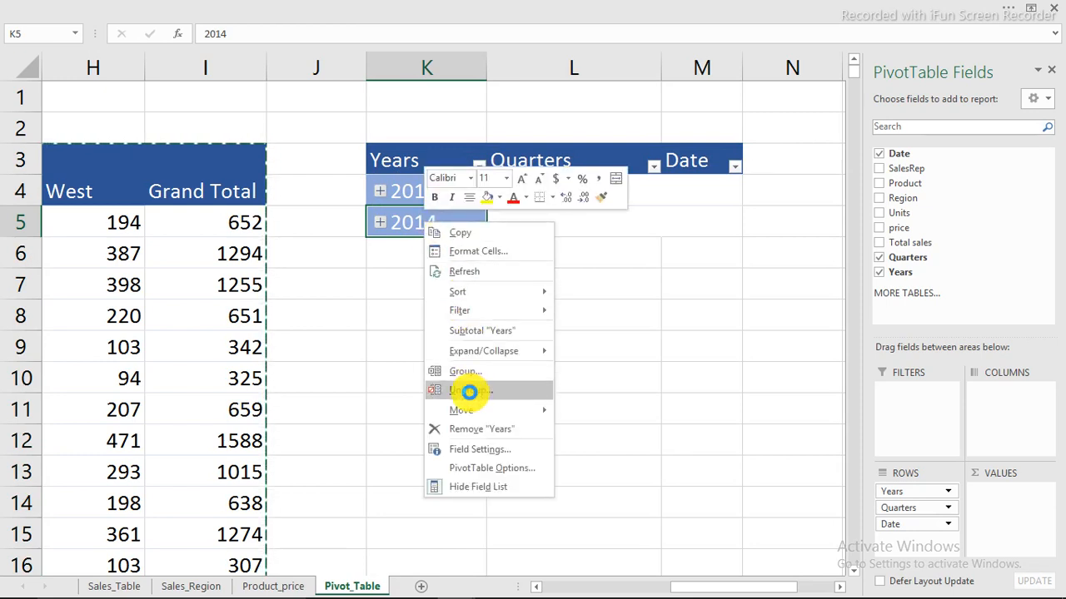
{"action": "left_click", "coordinate": [468, 391]}
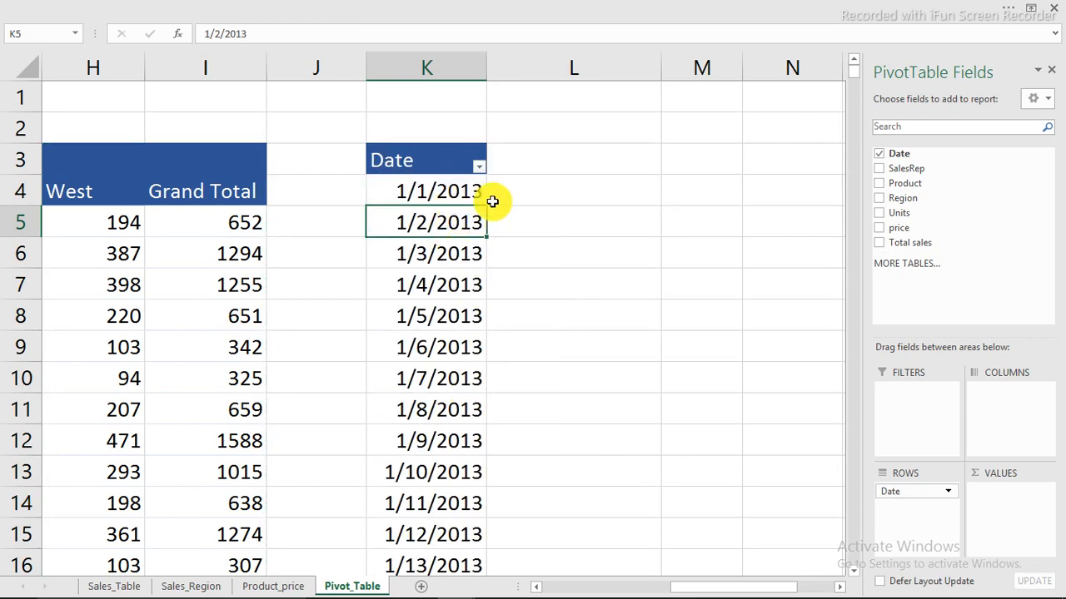
- Group the pivot table's dates by Days, Months, Quarters and Years
{"action": "right_click", "coordinate": [421, 223]}
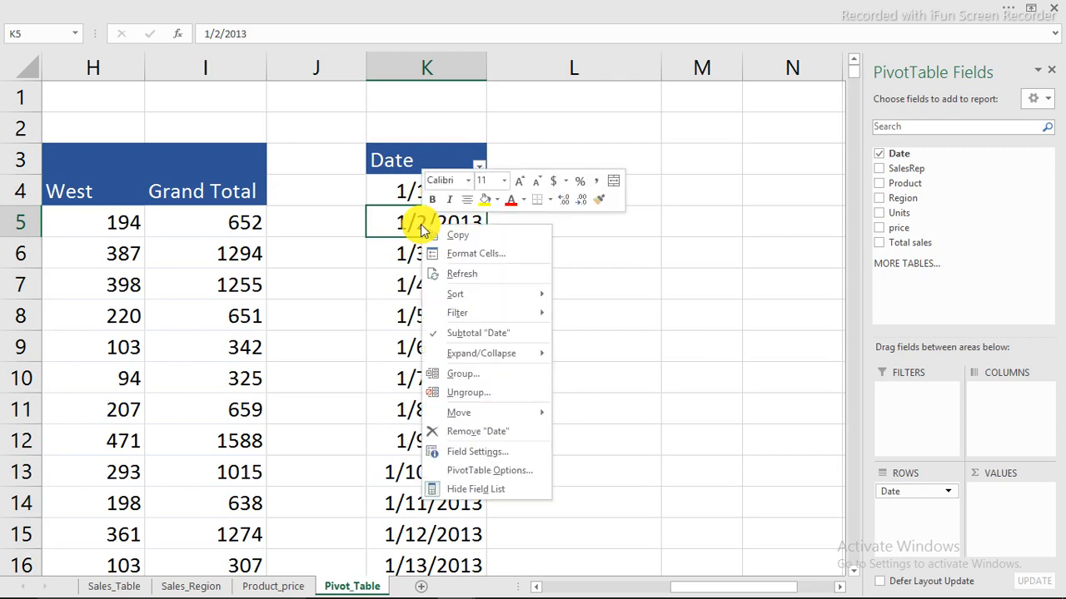
{"action": "left_click", "coordinate": [465, 381]}
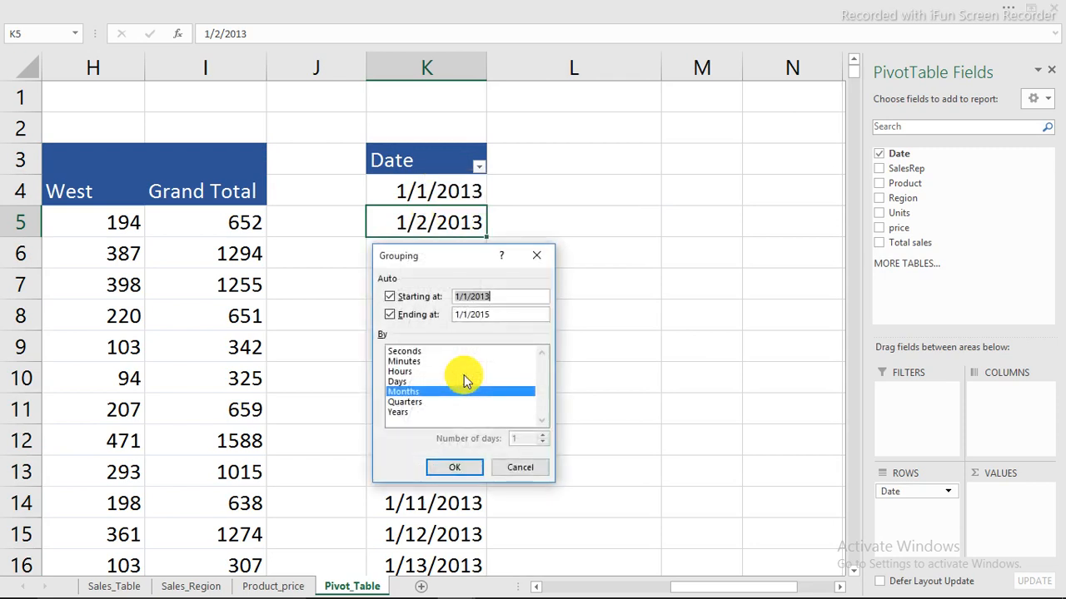
{"action": "left_click", "coordinate": [405, 382]}
{"action": "left_click", "coordinate": [408, 403]}
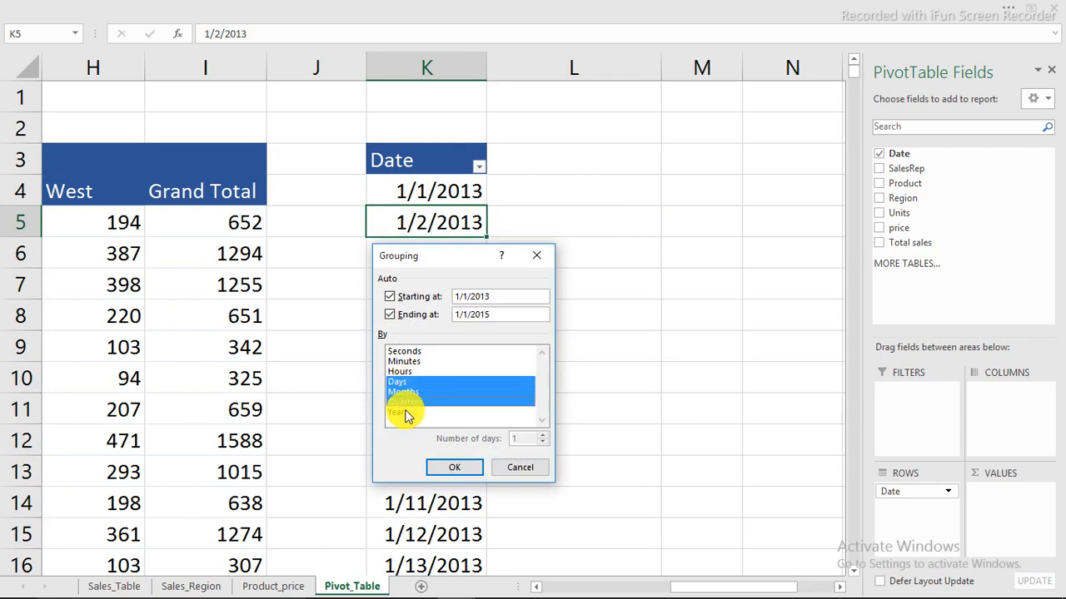
{"action": "left_click", "coordinate": [407, 414]}
{"action": "left_click", "coordinate": [460, 467]}
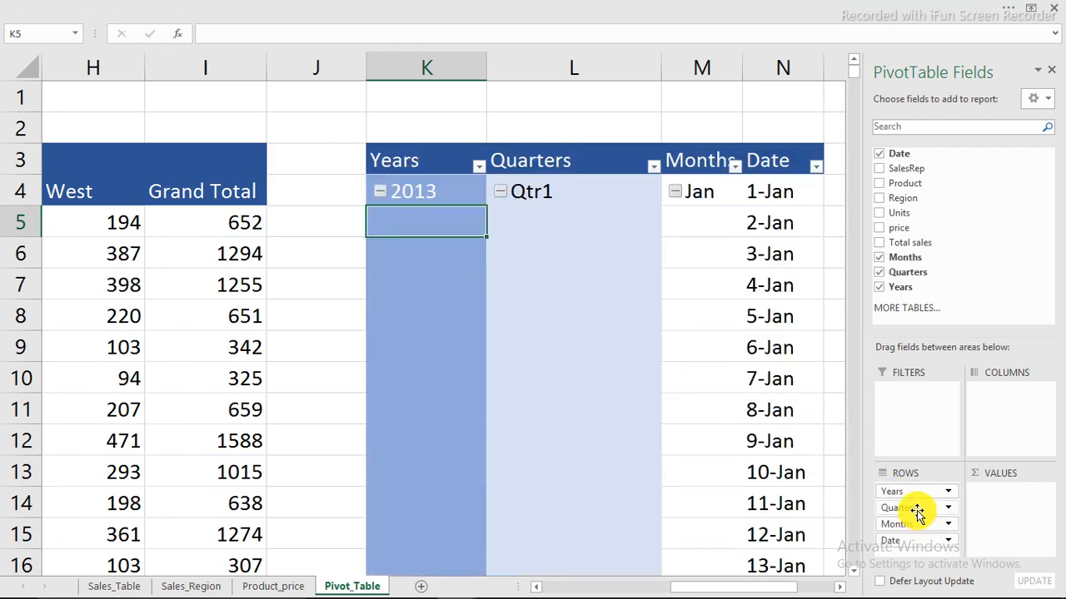
- Remove Quarters, Years and Date from the rows, leaving only Months, and add Total sales to the values
{"action": "left_click_drag", "start_coordinate": [916, 512], "coordinate": [828, 500]}
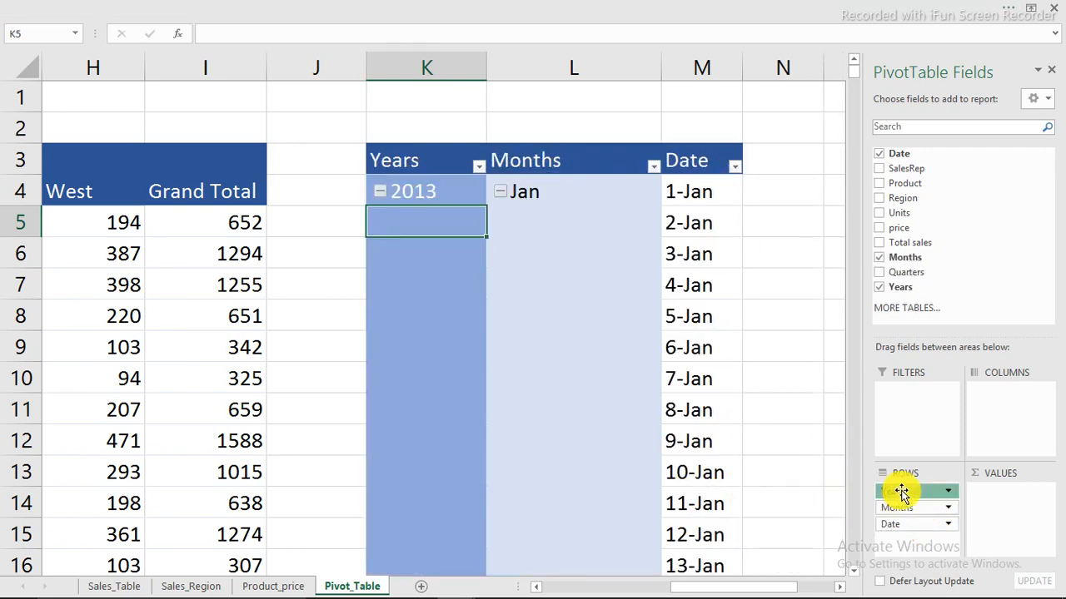
{"action": "left_click_drag", "start_coordinate": [902, 492], "coordinate": [828, 503]}
{"action": "left_click_drag", "start_coordinate": [903, 512], "coordinate": [744, 478]}
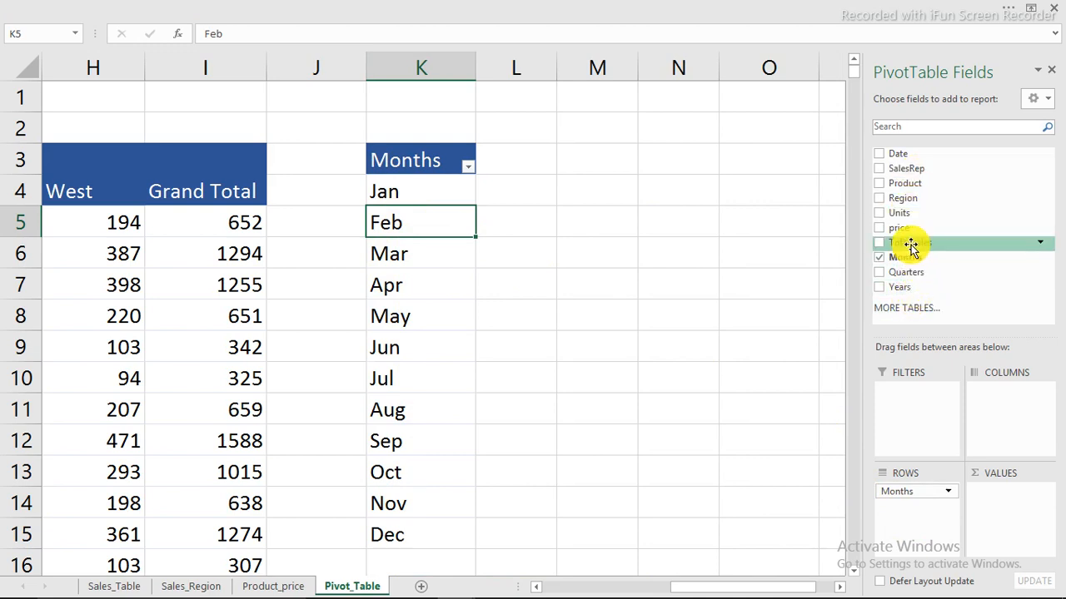
{"action": "left_click_drag", "start_coordinate": [911, 242], "coordinate": [1024, 521]}
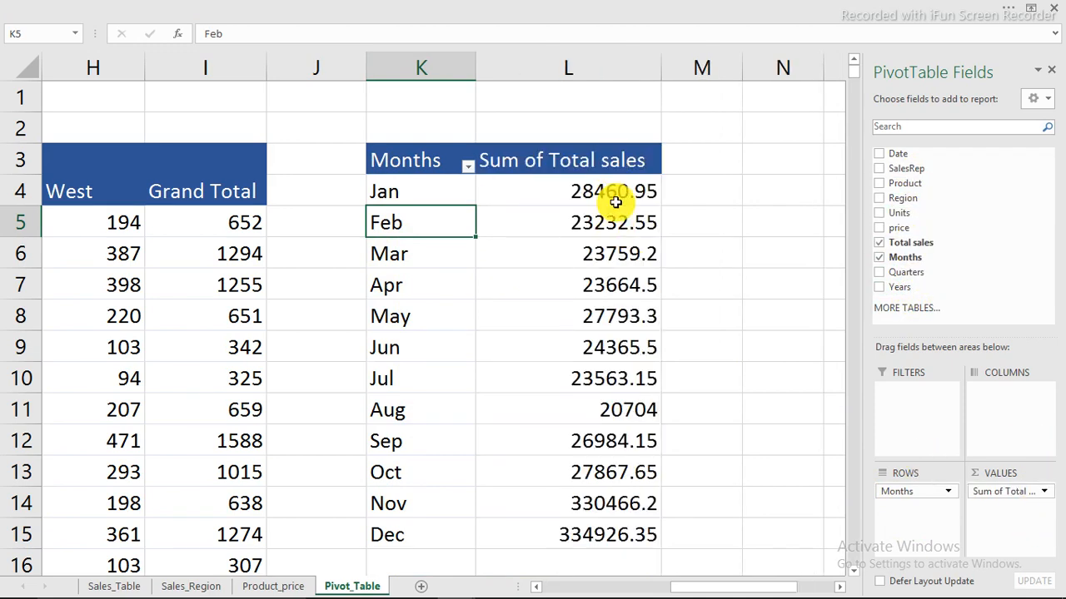
- Set the number format of Sum of Total sales to Currency with the $ symbol and 0 decimal places
{"action": "left_click", "coordinate": [616, 149]}
{"action": "right_click", "coordinate": [616, 149]}
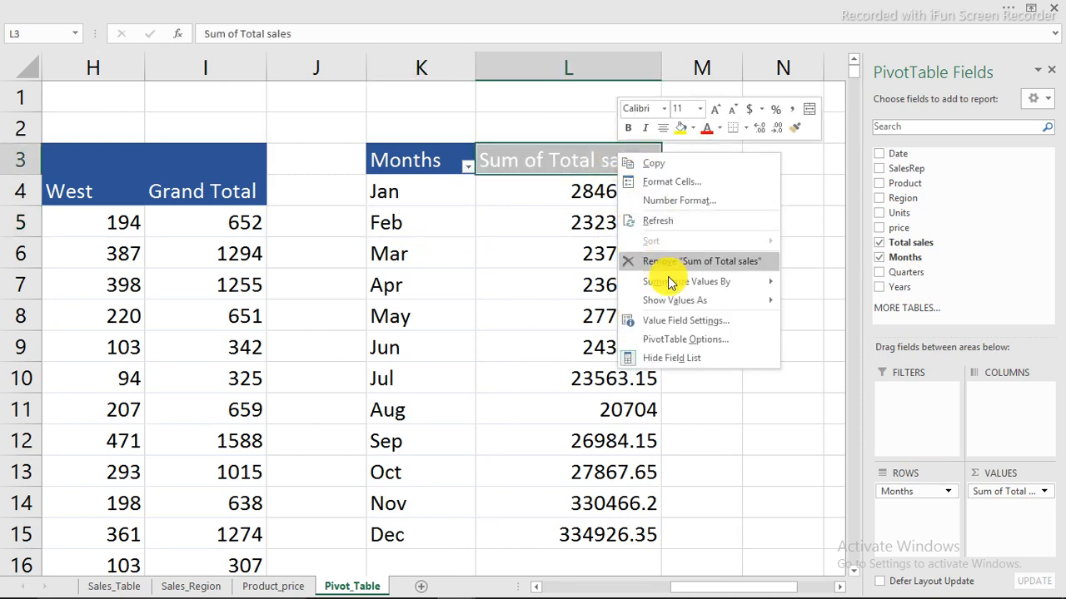
{"action": "left_click", "coordinate": [672, 203]}
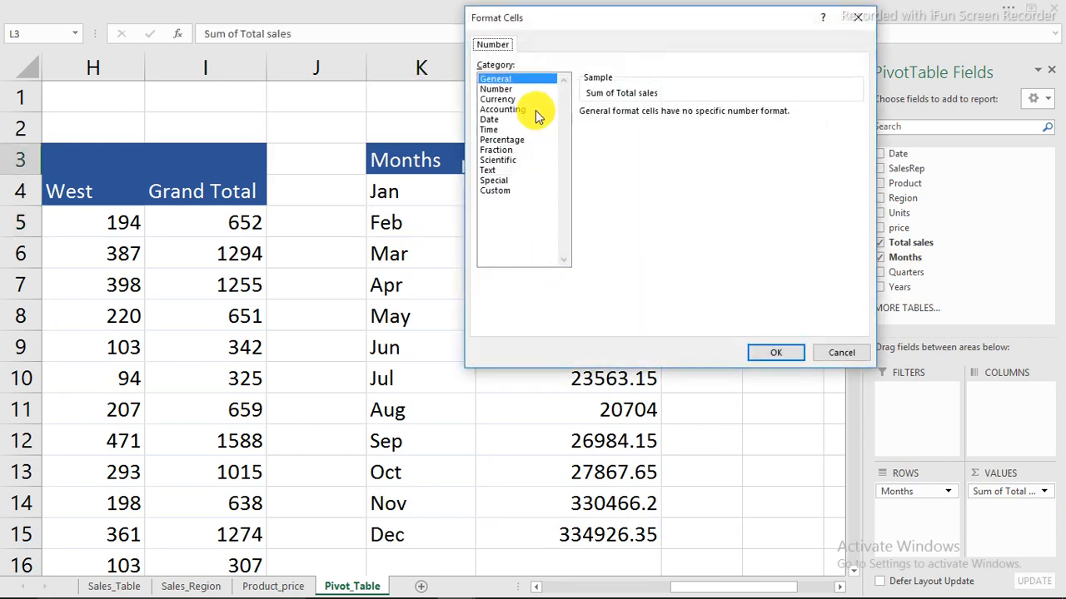
{"action": "left_click", "coordinate": [507, 89]}
{"action": "left_click", "coordinate": [500, 99]}
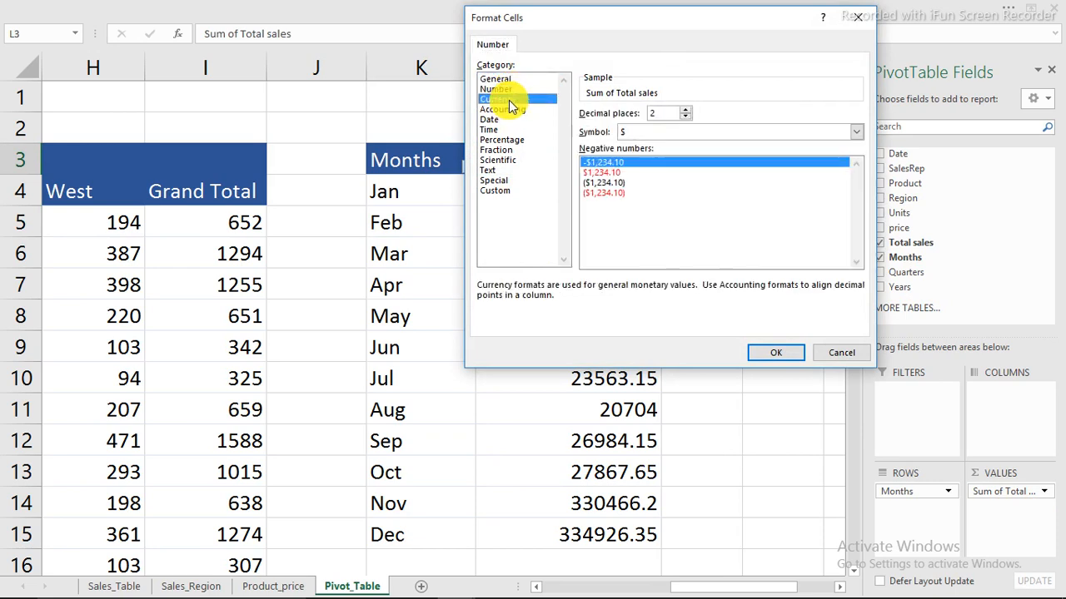
{"action": "left_click", "coordinate": [686, 116]}
{"action": "left_click", "coordinate": [685, 117]}
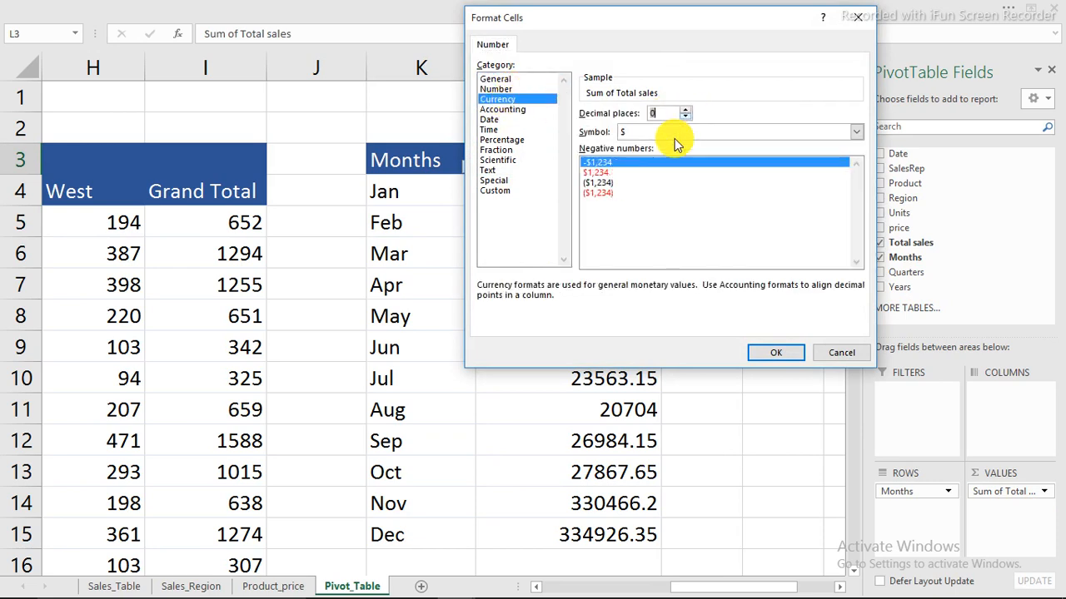
{"action": "left_click", "coordinate": [792, 350]}
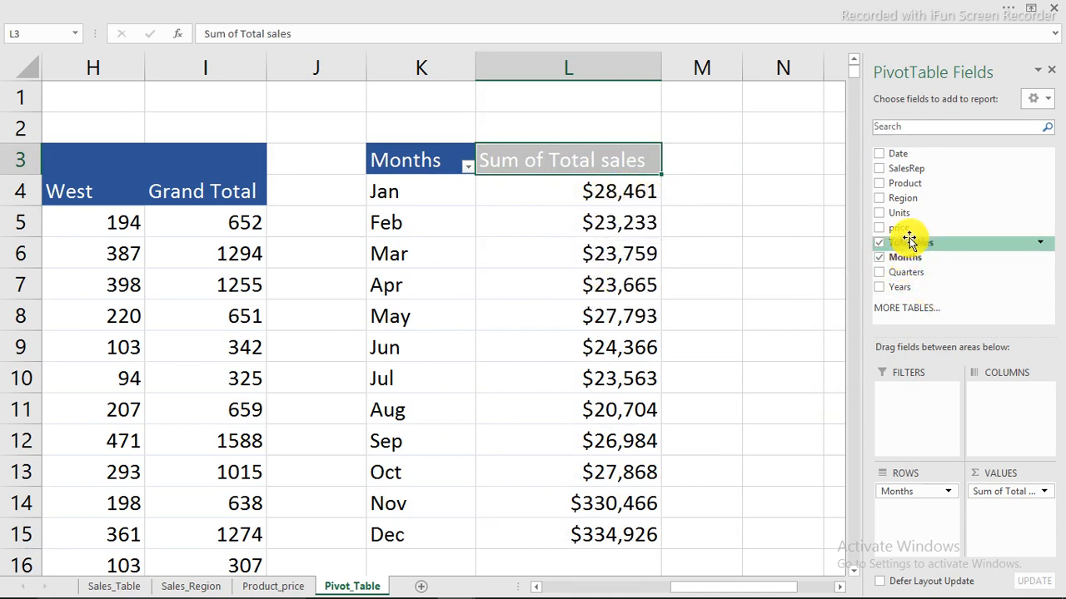
- Add Total sales to the pivot table's values a second time and look over the monthly sales
{"action": "left_click_drag", "start_coordinate": [910, 241], "coordinate": [999, 516]}
{"action": "left_click_drag", "start_coordinate": [770, 588], "coordinate": [792, 593]}
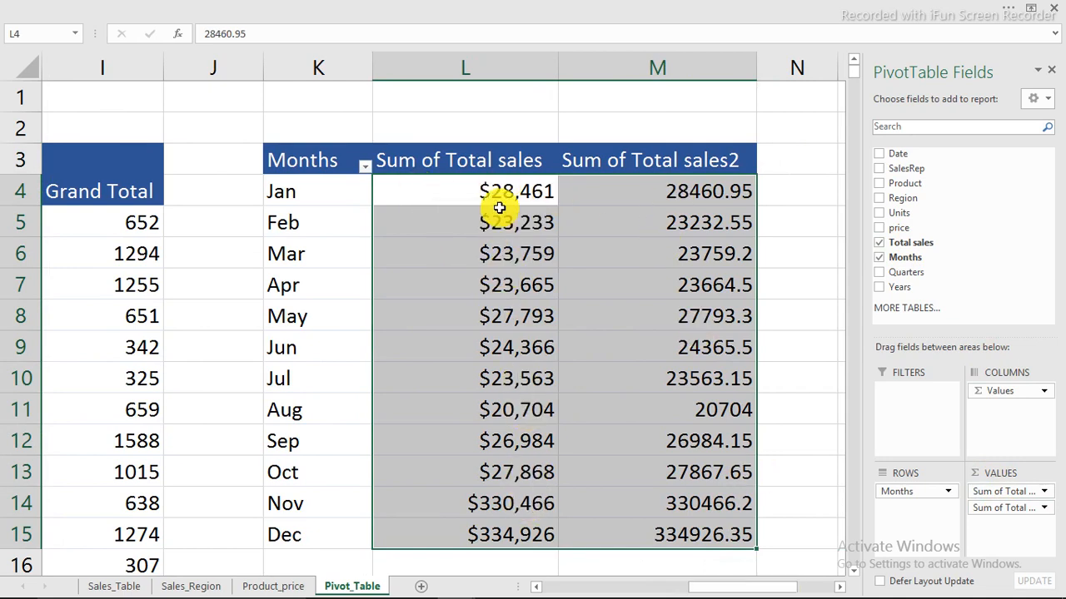
{"action": "left_click_drag", "start_coordinate": [515, 189], "coordinate": [530, 529]}
{"action": "left_click", "coordinate": [307, 192]}
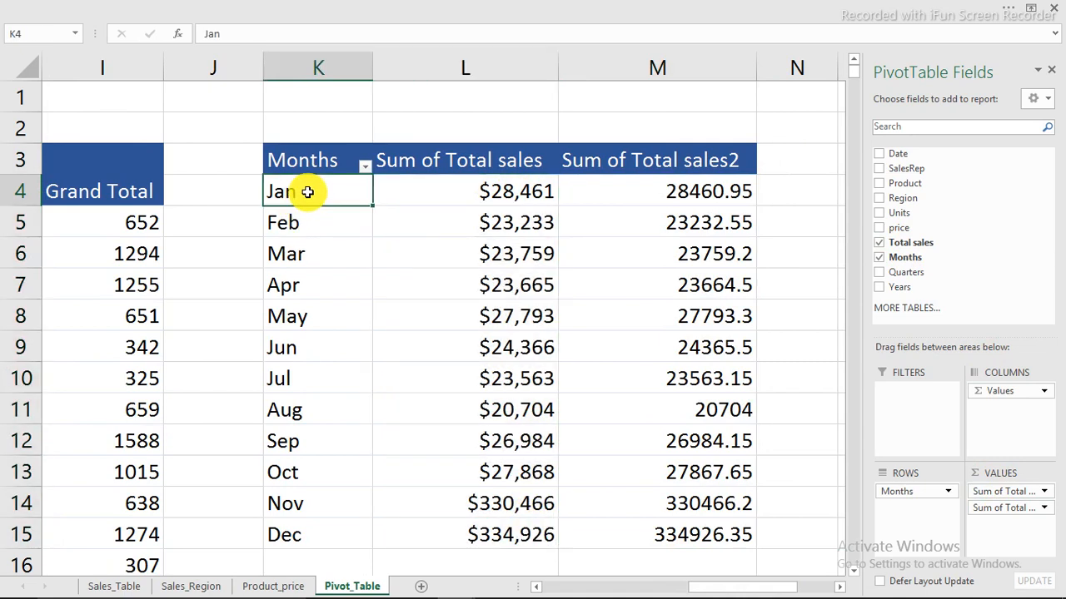
{"action": "left_click", "coordinate": [306, 223]}
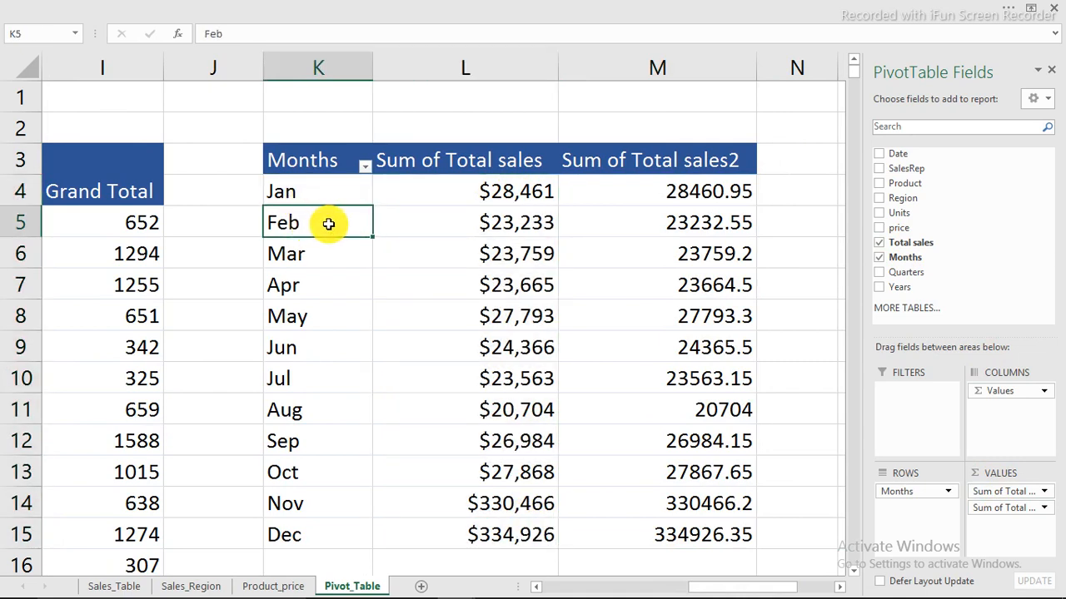
- Show the Sum of Total sales2 values as a running total with Months as the base field
{"action": "left_click", "coordinate": [693, 194]}
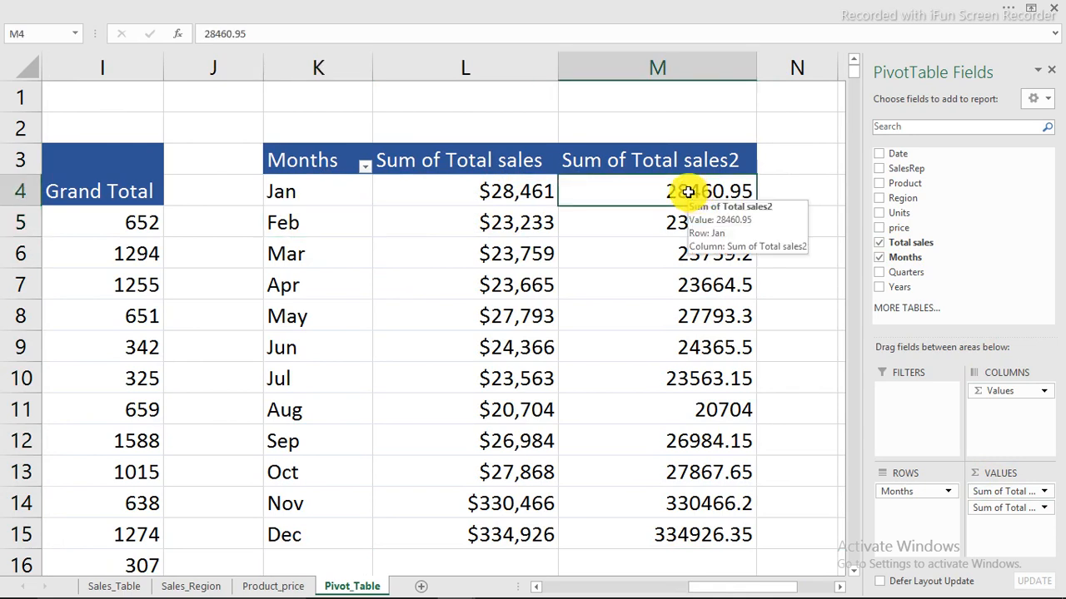
{"action": "right_click", "coordinate": [688, 192]}
{"action": "mouse_move", "coordinate": [745, 351]}
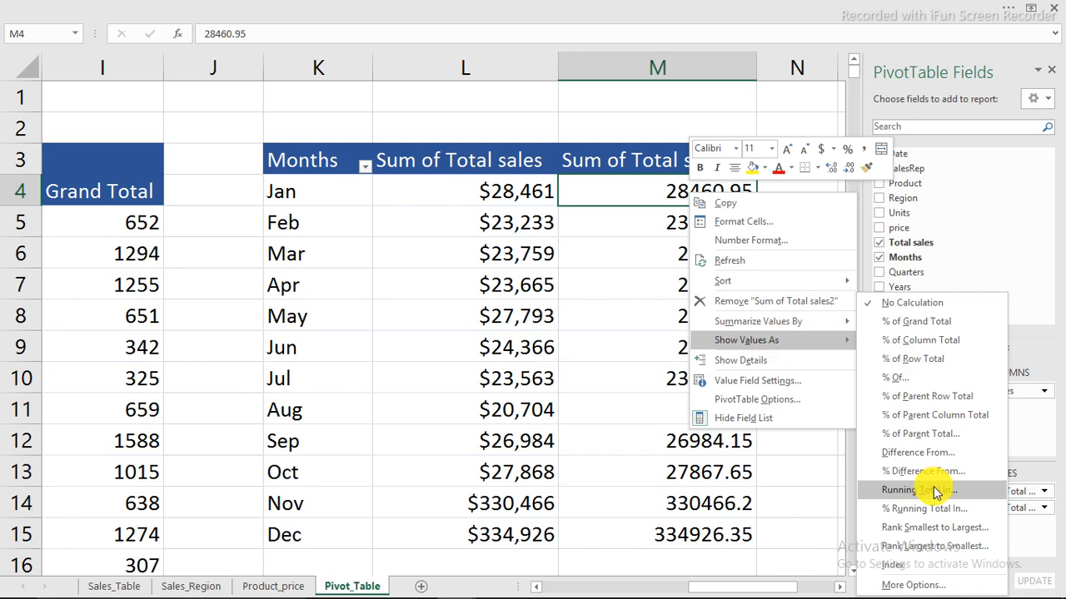
{"action": "left_click", "coordinate": [919, 491]}
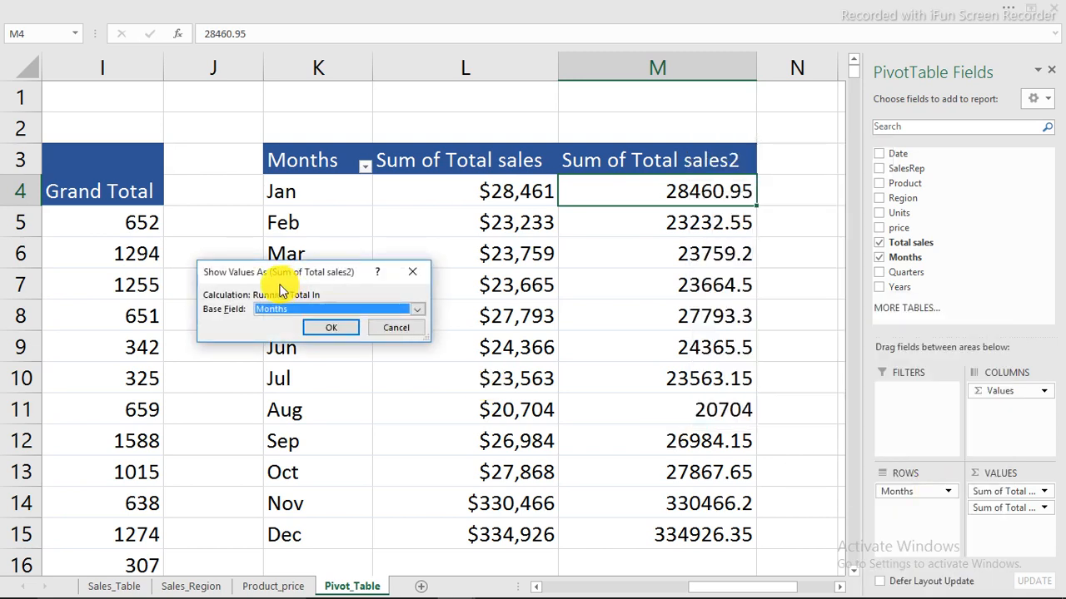
{"action": "left_click", "coordinate": [417, 310]}
{"action": "left_click", "coordinate": [417, 308]}
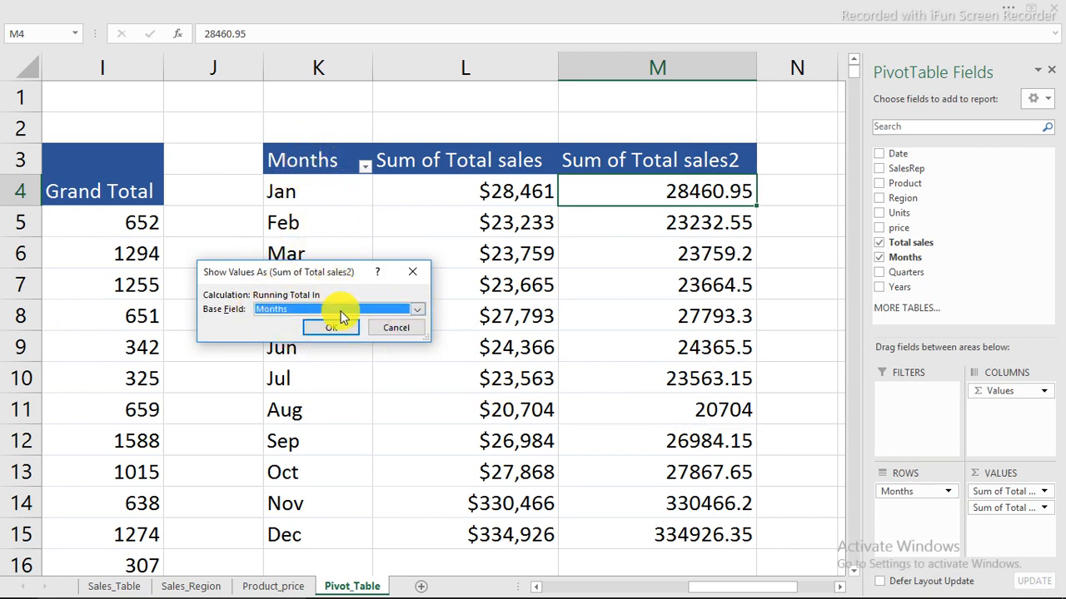
{"action": "left_click", "coordinate": [323, 329]}
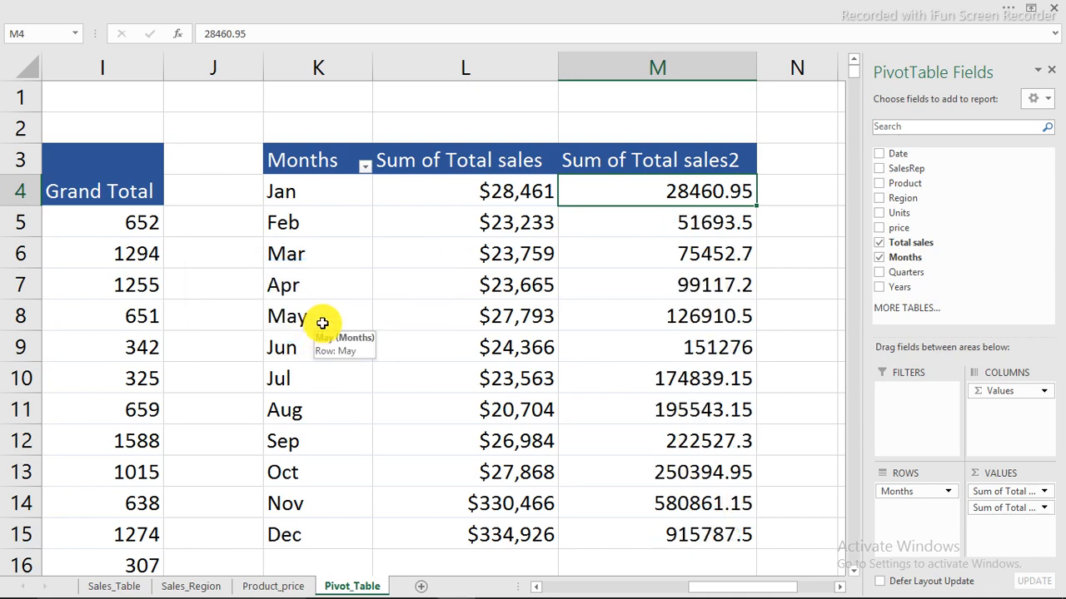
- Copy the currency format of the Sum of Total sales values, L4:L15, onto the Sum of Total sales2 column
{"action": "left_click", "coordinate": [676, 250]}
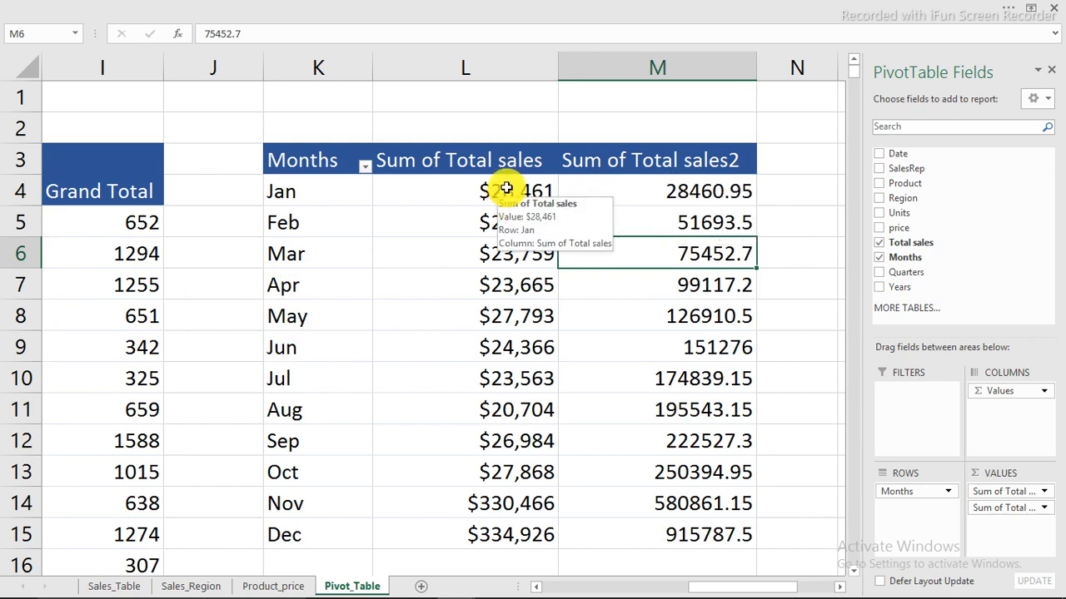
{"action": "left_click_drag", "start_coordinate": [505, 198], "coordinate": [527, 534]}
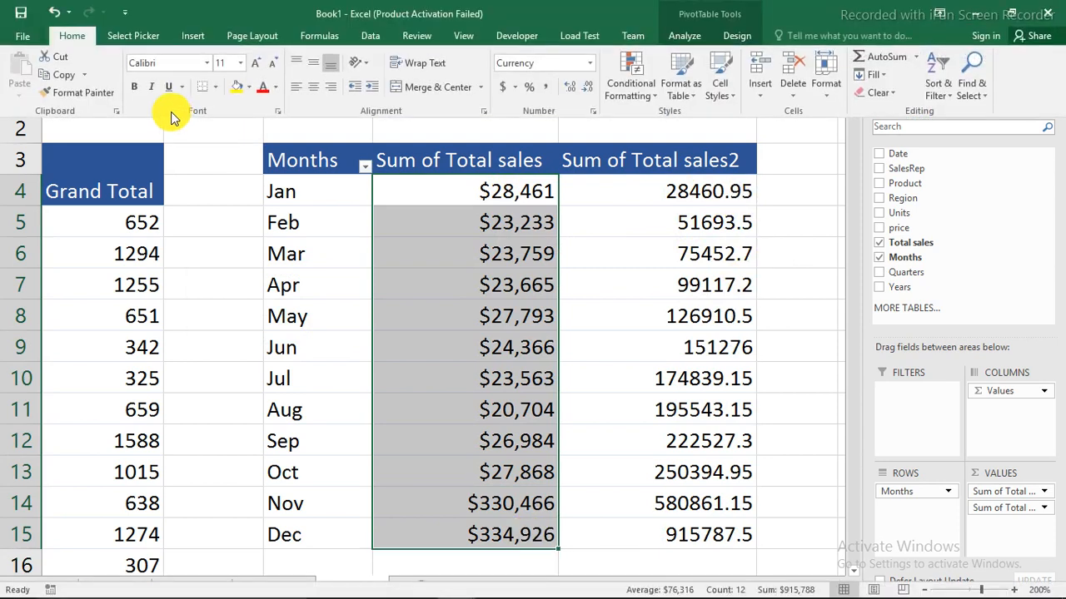
{"action": "left_click", "coordinate": [65, 95]}
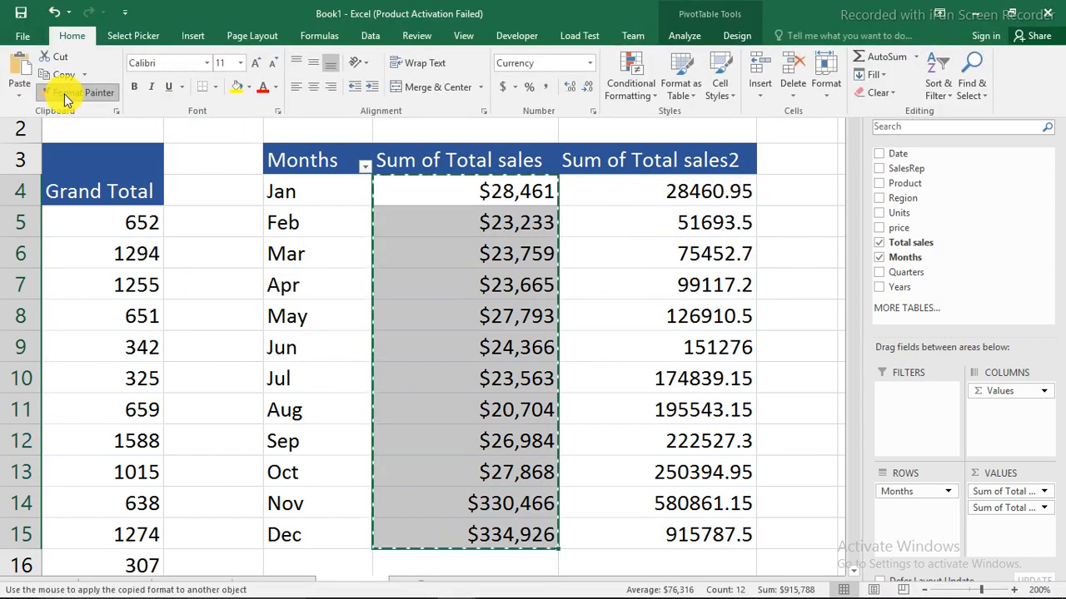
{"action": "left_click", "coordinate": [704, 189]}
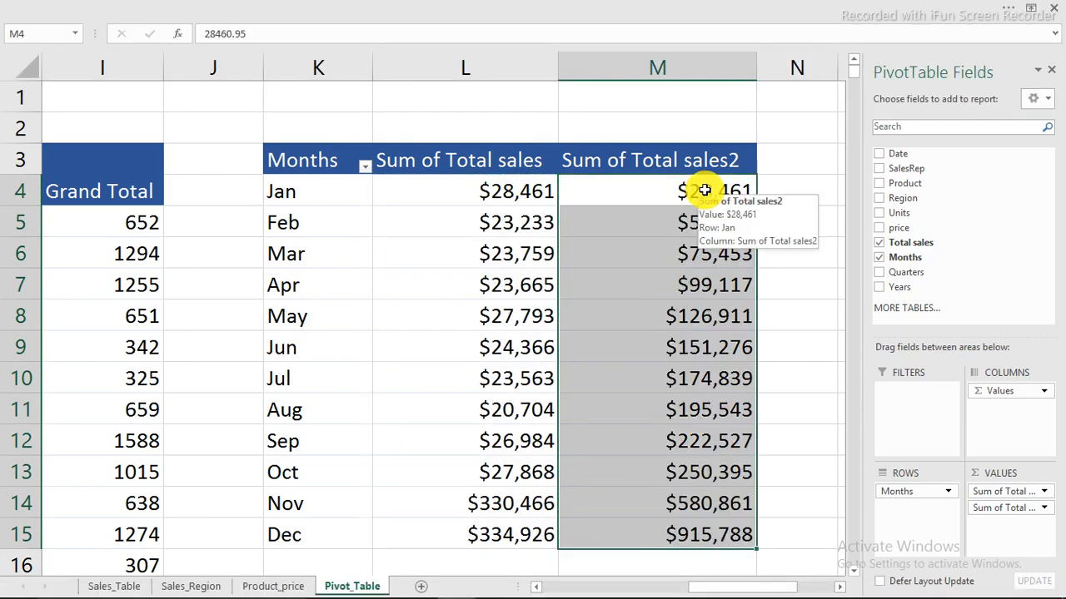
- Apply light blue solid-fill data bars to the Sum of Total sales2 values, M4:M15
{"action": "left_click", "coordinate": [729, 324]}
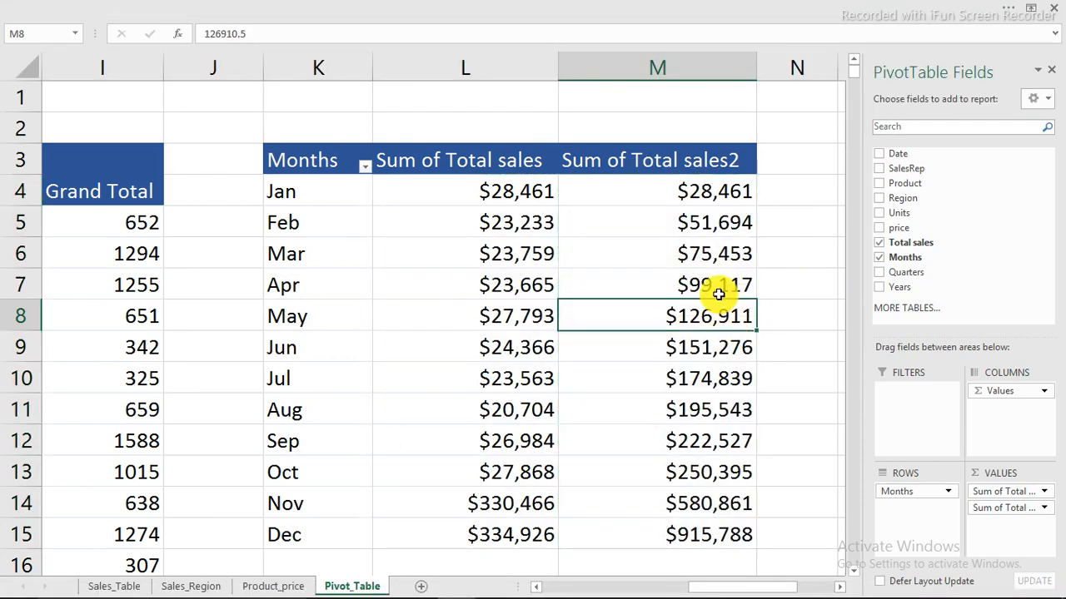
{"action": "left_click", "coordinate": [684, 193]}
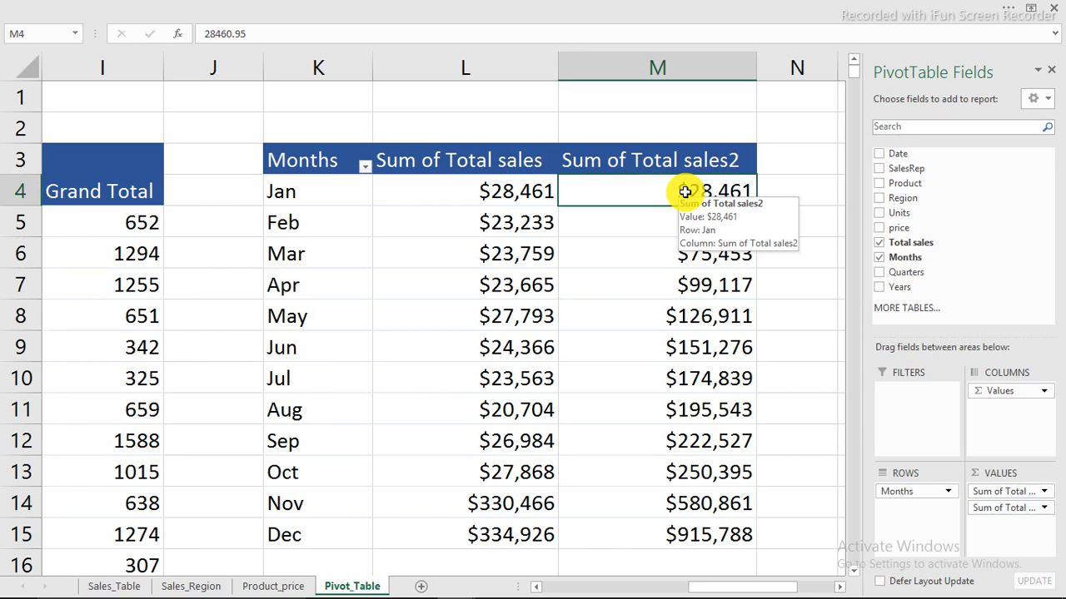
{"action": "left_click_drag", "start_coordinate": [684, 192], "coordinate": [707, 528]}
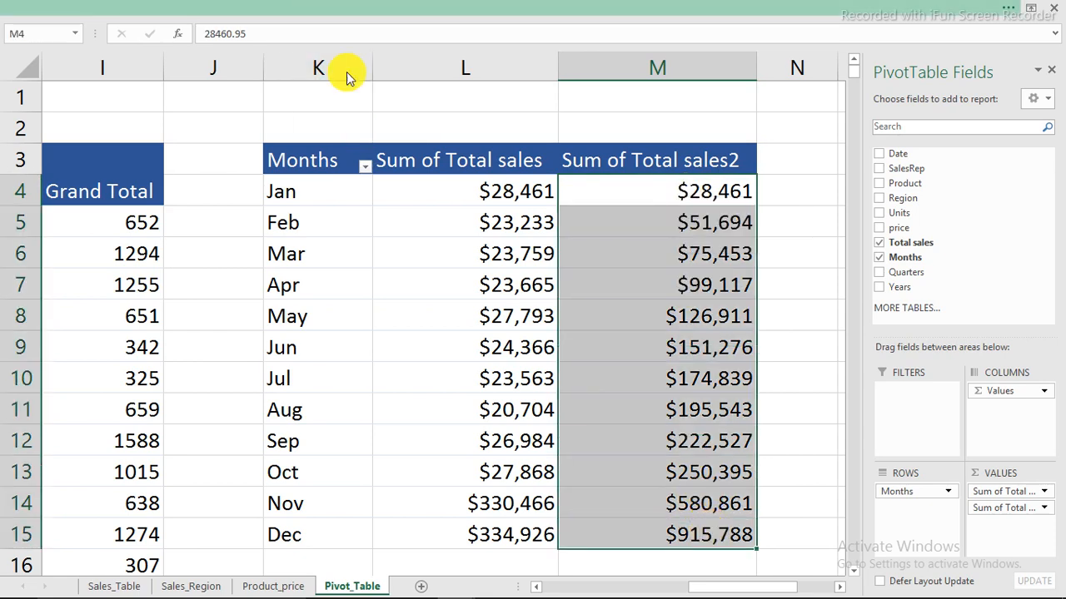
{"action": "left_click", "coordinate": [358, 8]}
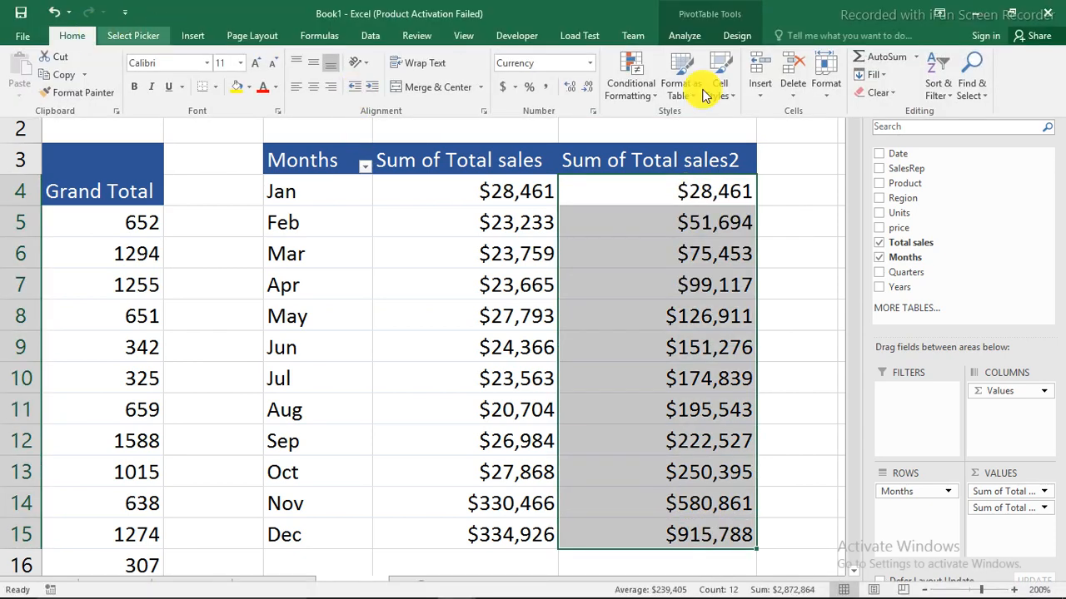
{"action": "left_click", "coordinate": [642, 94]}
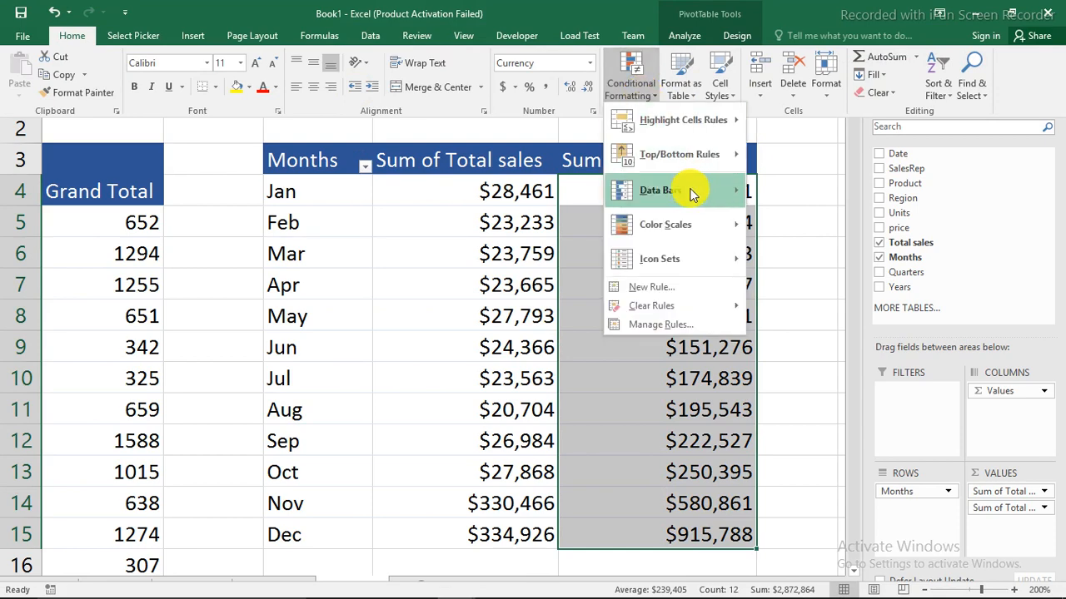
{"action": "mouse_move", "coordinate": [691, 193]}
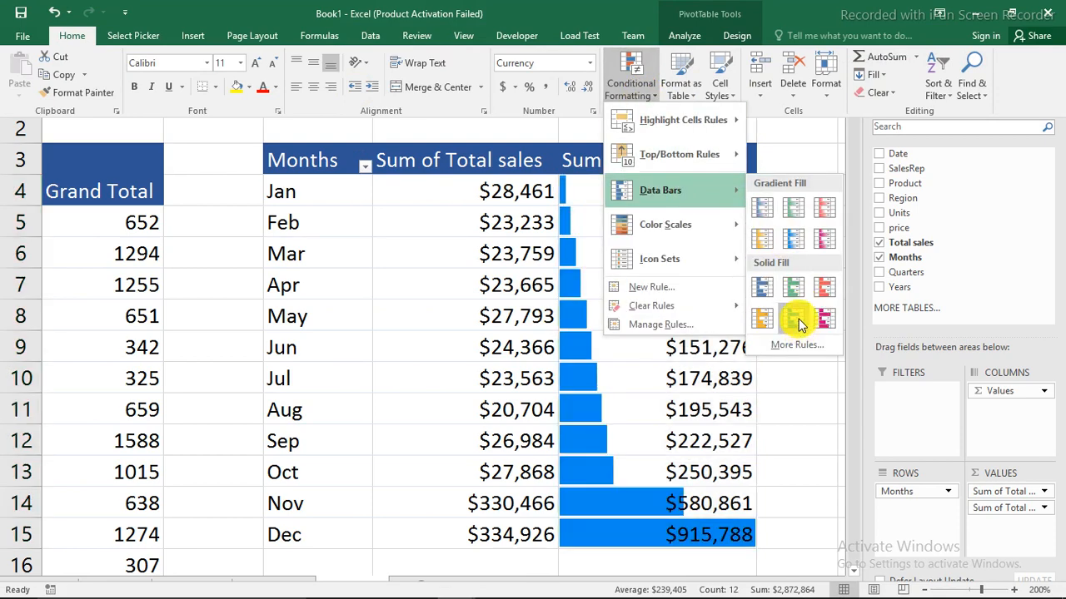
{"action": "left_click", "coordinate": [795, 319]}
- Examine how the data bars in the Sum of Total sales2 column grow from January to December
{"action": "left_click", "coordinate": [639, 261]}
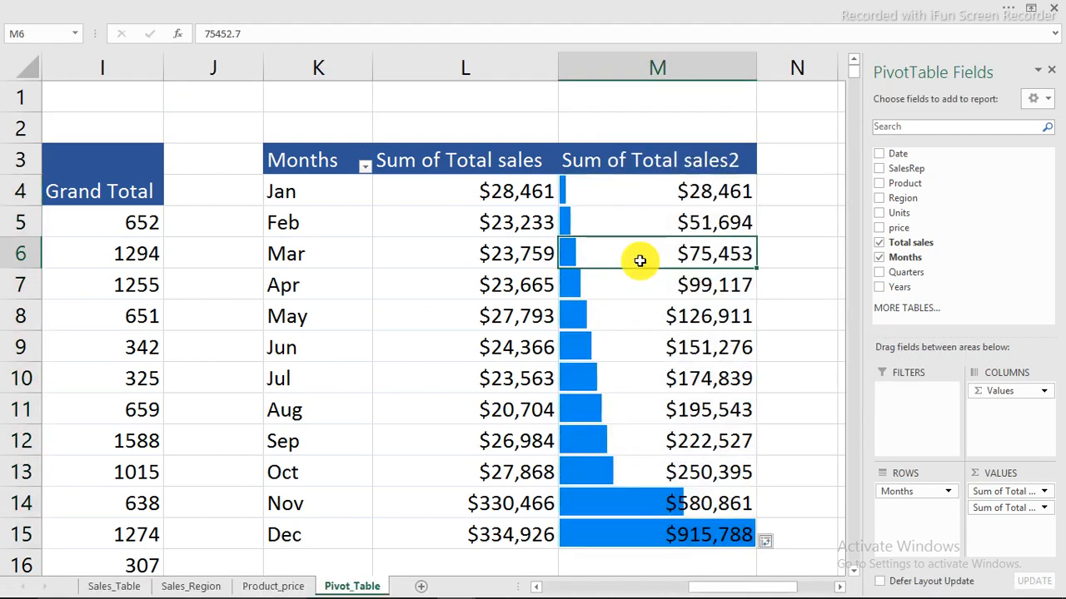
{"action": "left_click", "coordinate": [604, 190]}
{"action": "left_click", "coordinate": [599, 219]}
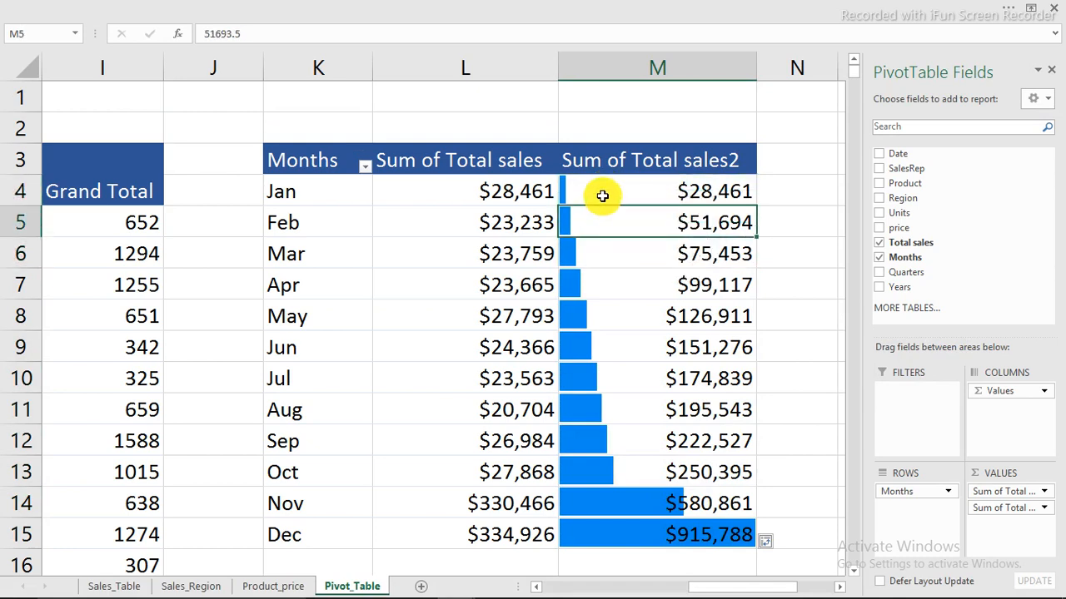
{"action": "left_click", "coordinate": [595, 242]}
{"action": "left_click", "coordinate": [607, 286]}
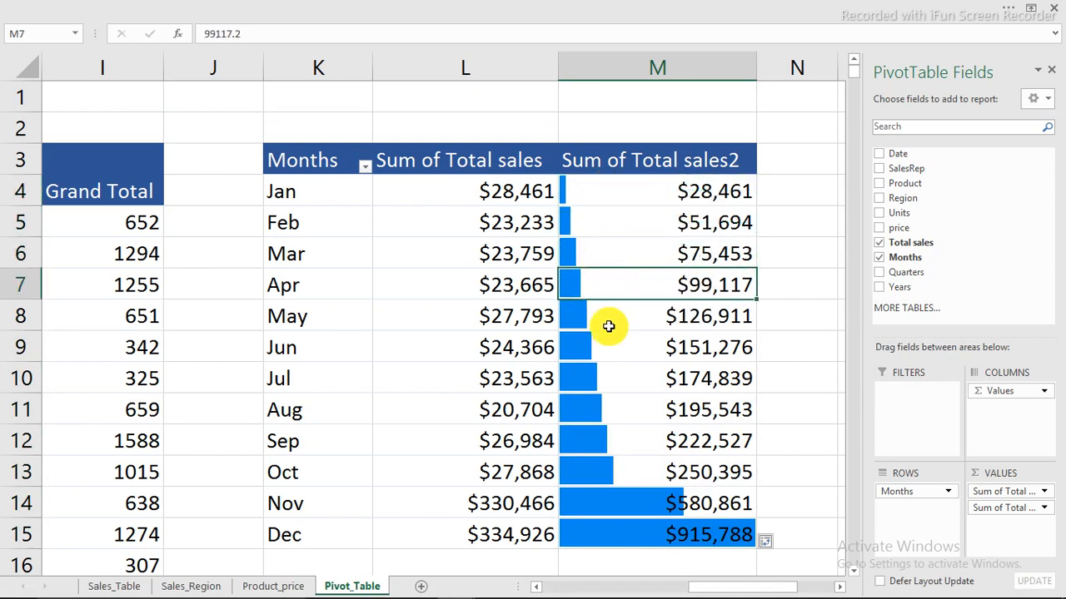
{"action": "left_click", "coordinate": [691, 533]}
{"action": "left_click", "coordinate": [673, 501]}
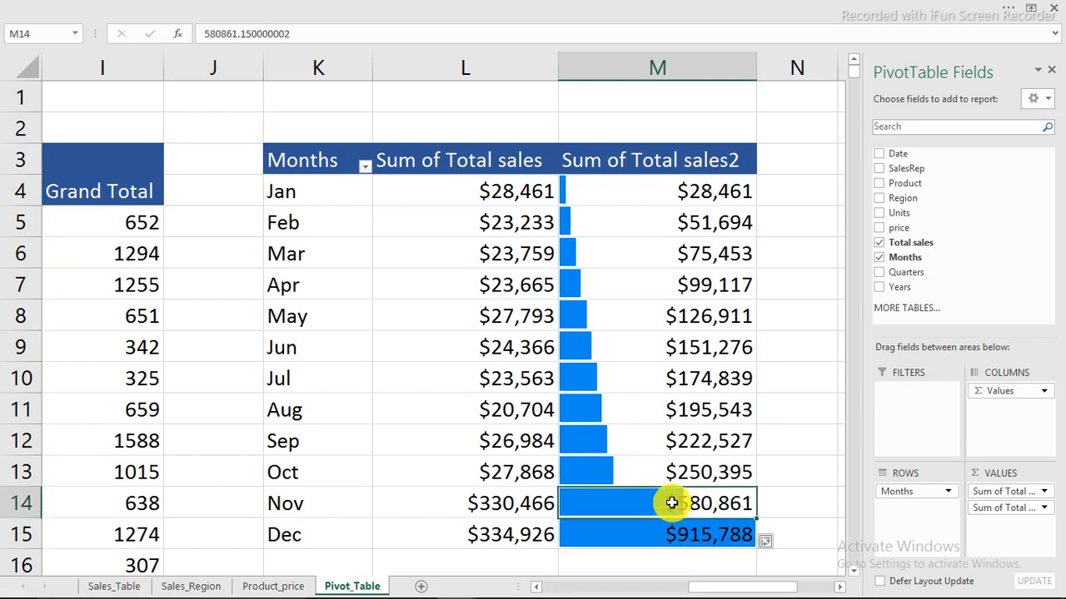
{"action": "left_click", "coordinate": [662, 471]}
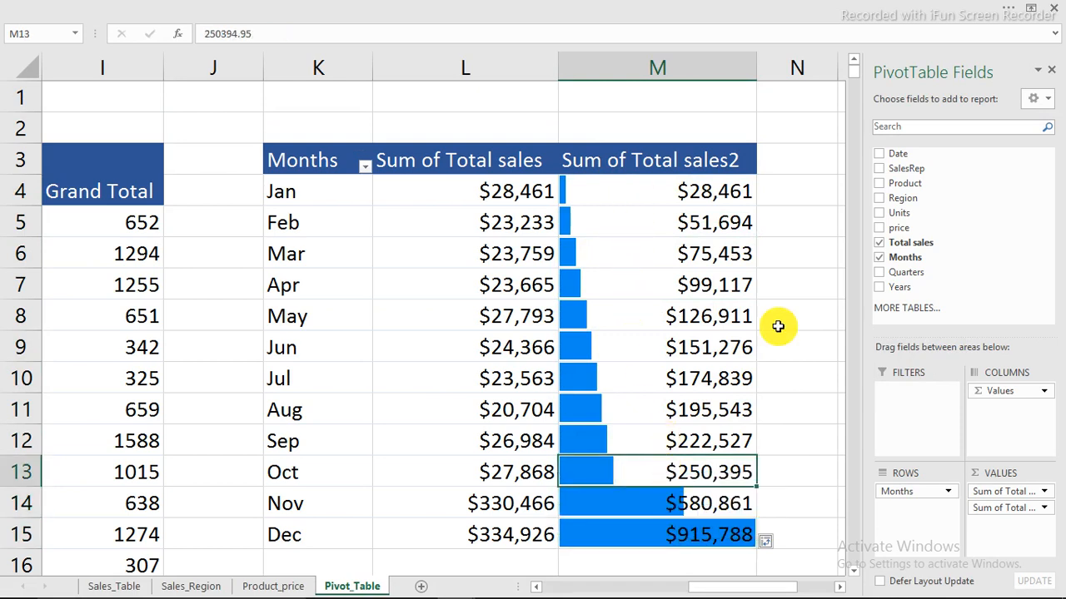
{"action": "left_click", "coordinate": [839, 587]}
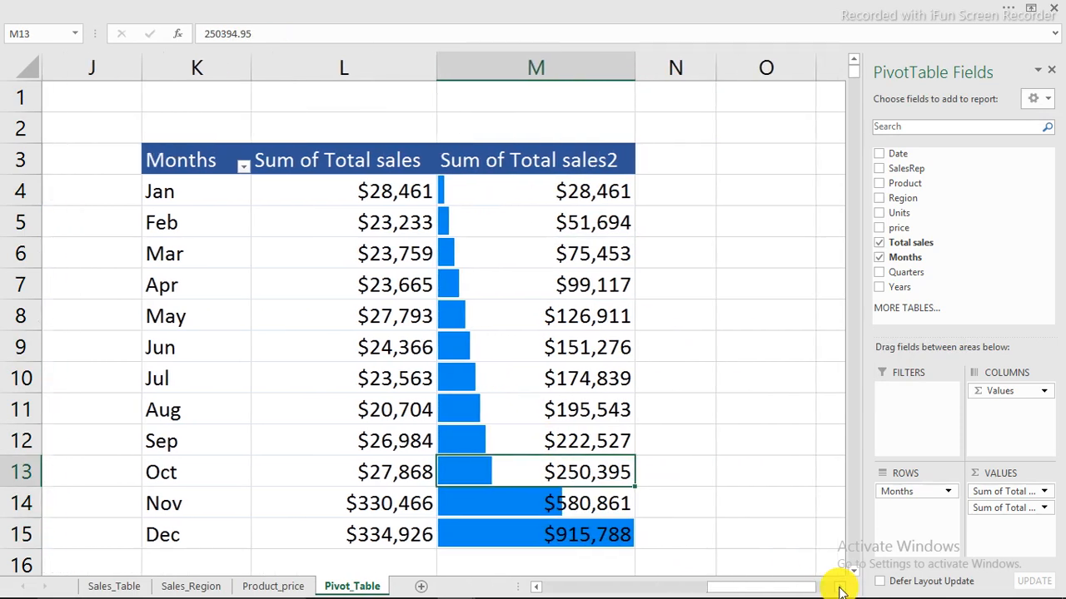
{"action": "left_click", "coordinate": [702, 186]}
{"action": "mouse_move", "coordinate": [863, 582]}
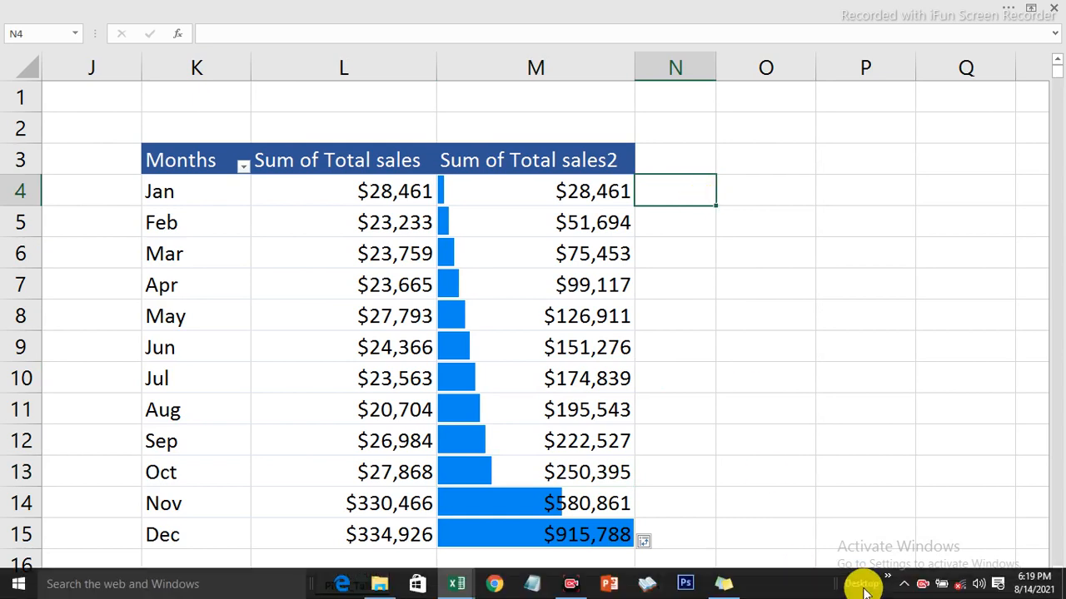
{"action": "left_click", "coordinate": [921, 585]}
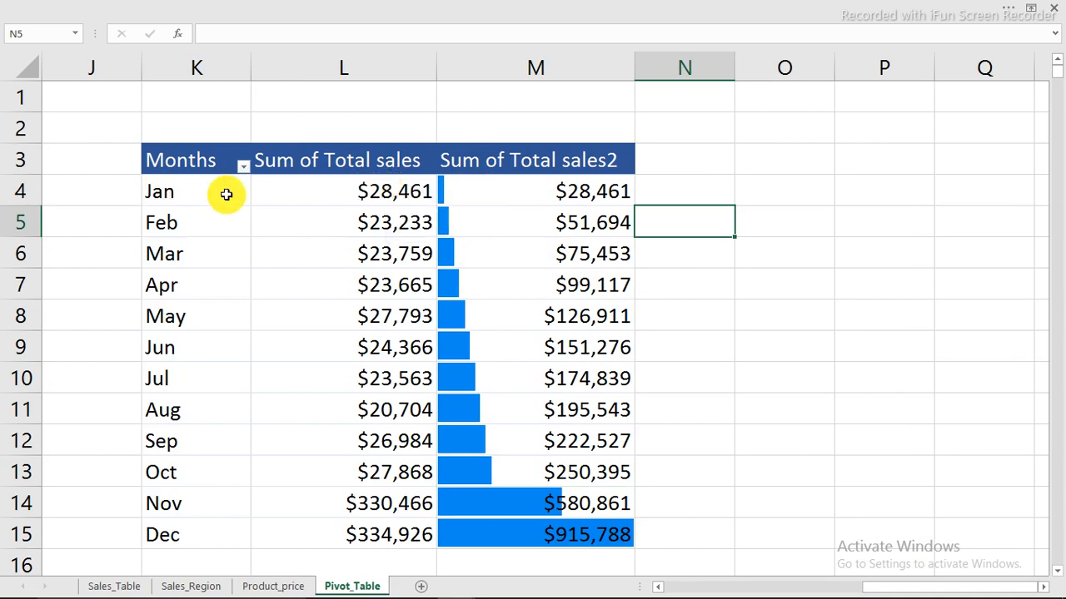
- Compare the monthly total sales with the accumulated totals for January, February, March and June
{"action": "left_click", "coordinate": [371, 193]}
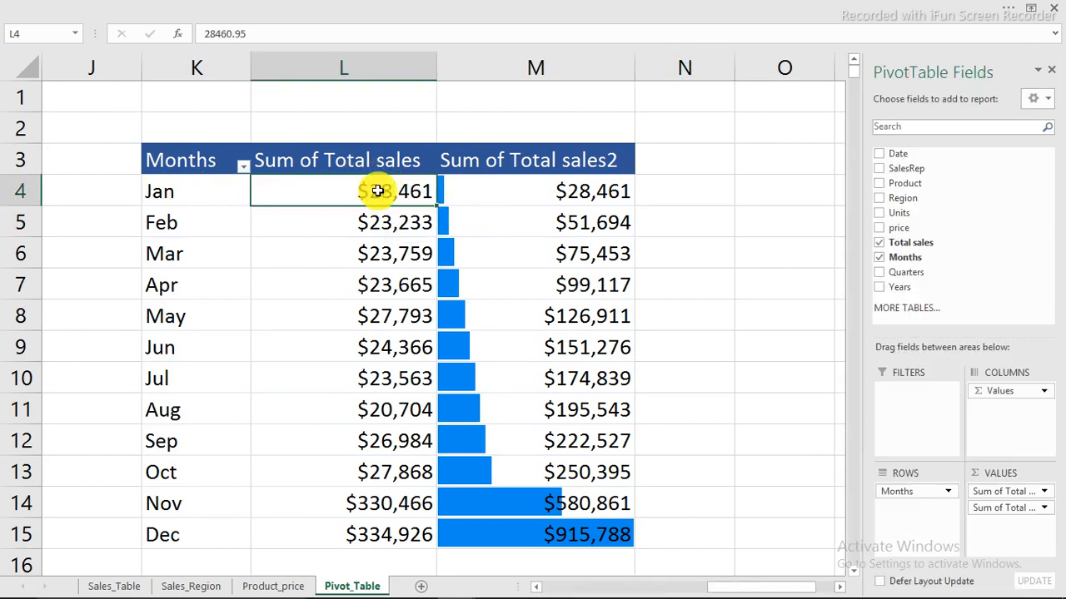
{"action": "left_click", "coordinate": [359, 223]}
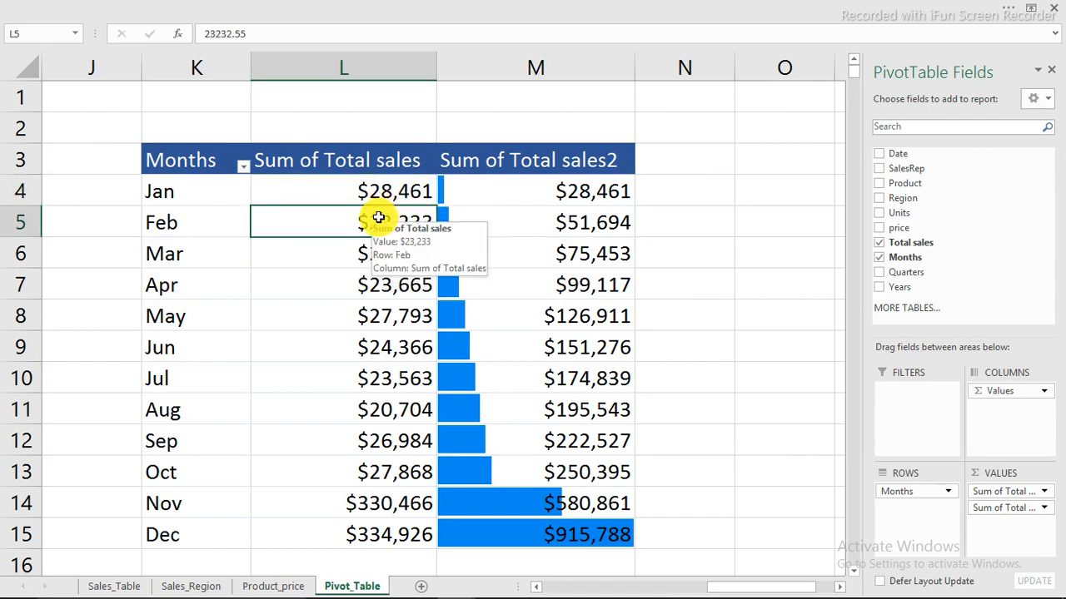
{"action": "left_click", "coordinate": [592, 227]}
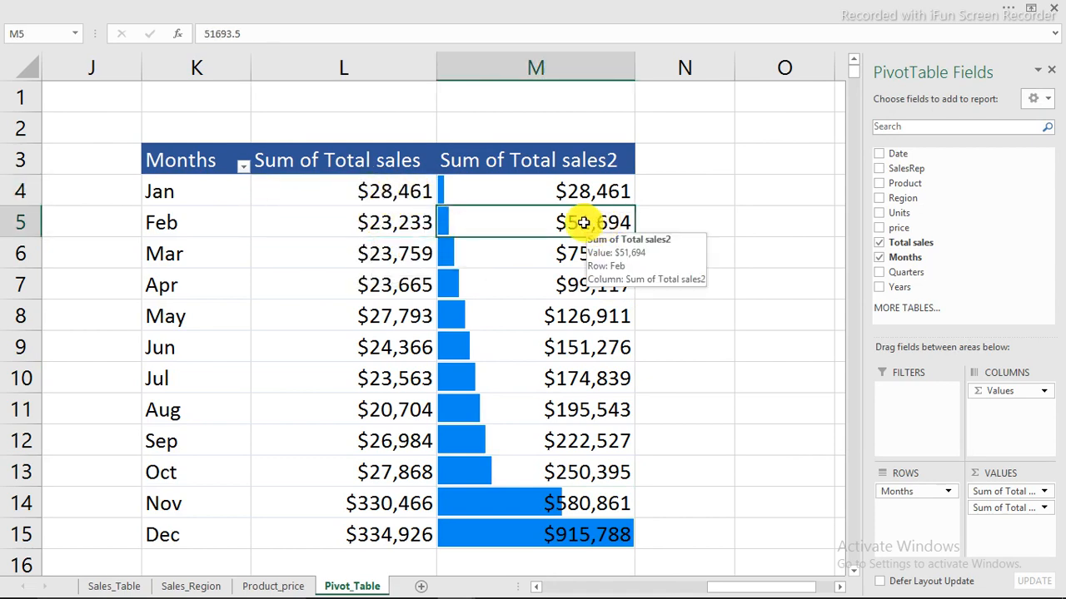
{"action": "left_click", "coordinate": [193, 193]}
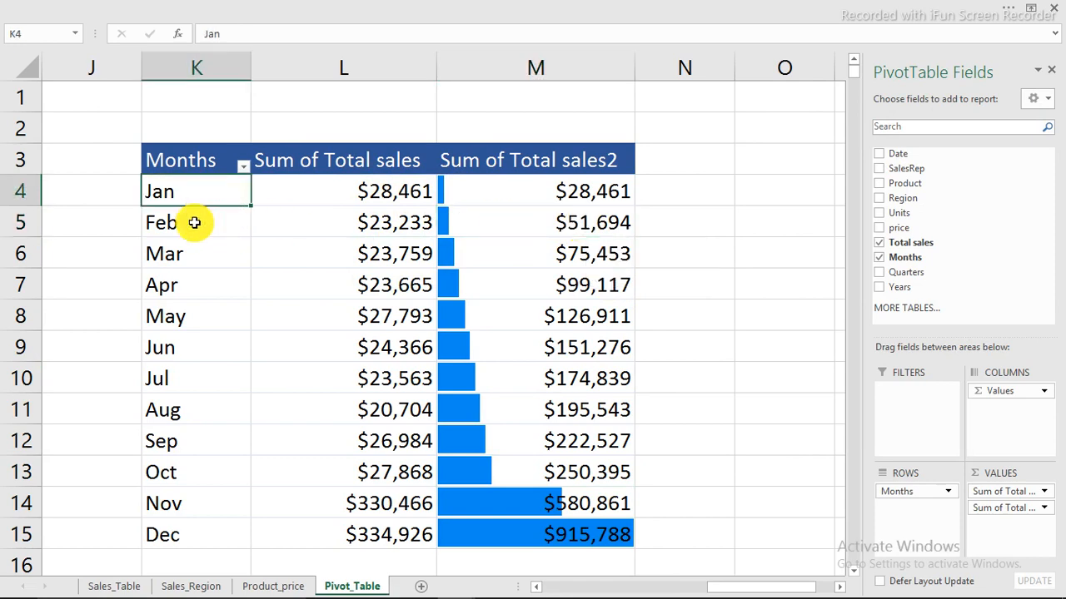
{"action": "left_click", "coordinate": [195, 221]}
{"action": "left_click", "coordinate": [193, 255]}
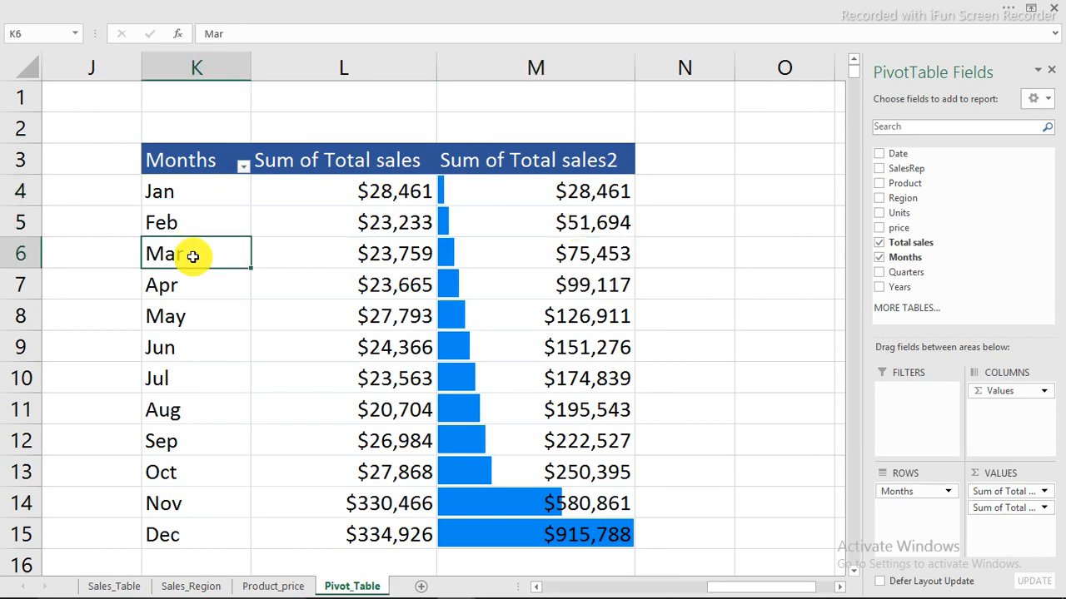
{"action": "left_click", "coordinate": [580, 257]}
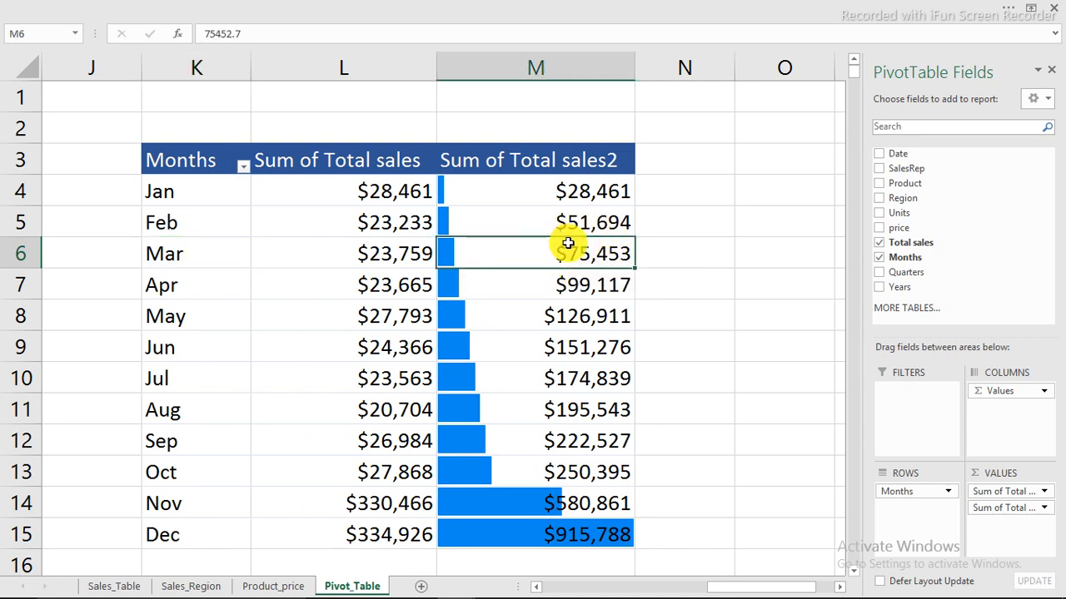
{"action": "left_click", "coordinate": [183, 189]}
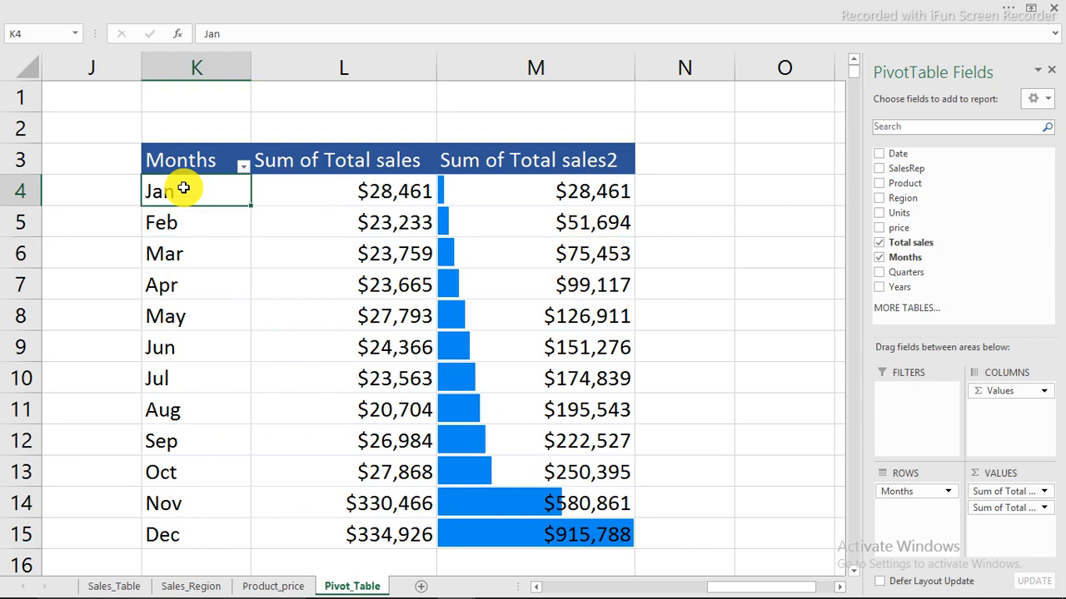
{"action": "left_click", "coordinate": [167, 348]}
{"action": "left_click", "coordinate": [201, 350]}
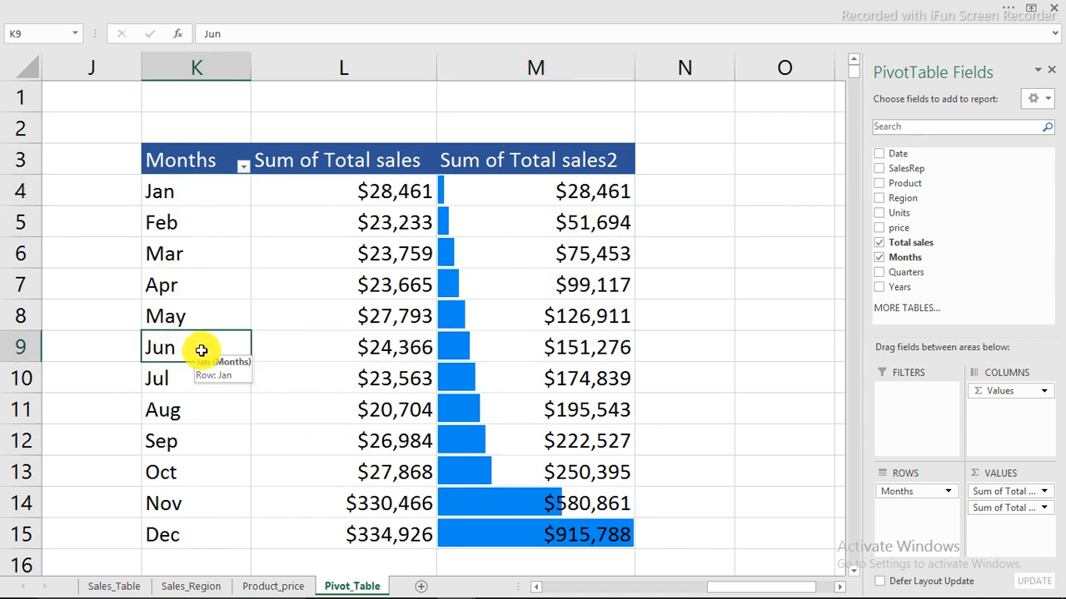
{"action": "left_click", "coordinate": [556, 349]}
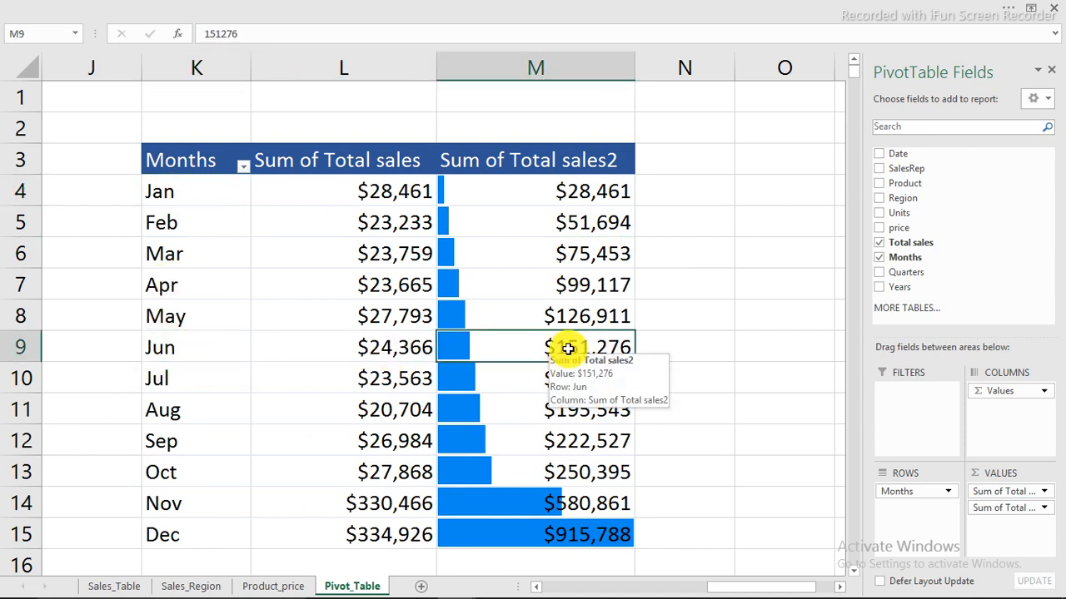
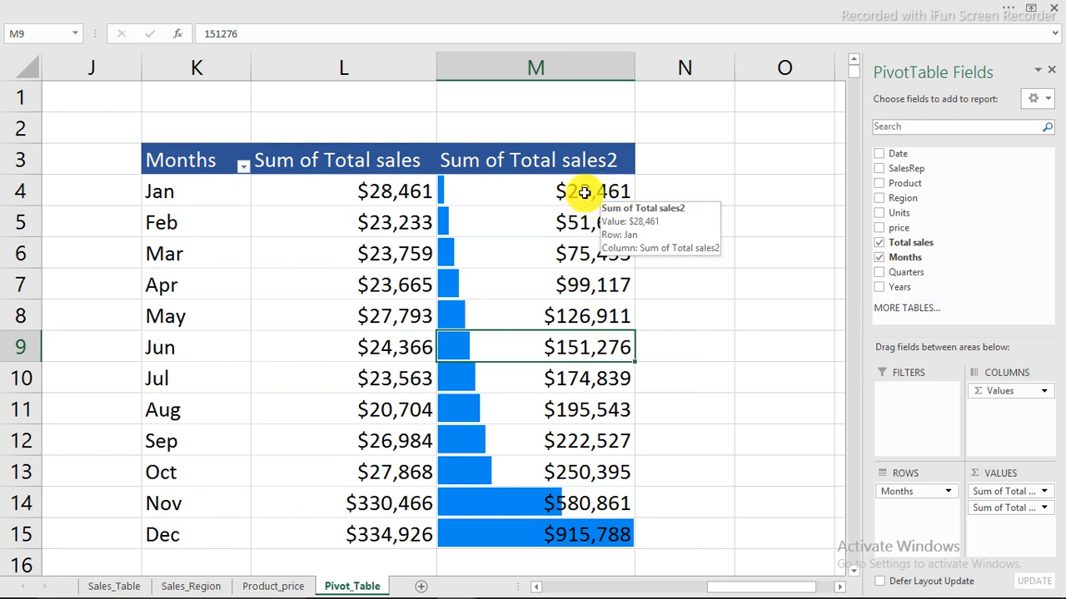
- Add Total sales to the monthly pivot table's values a third time
{"action": "left_click", "coordinate": [585, 192]}
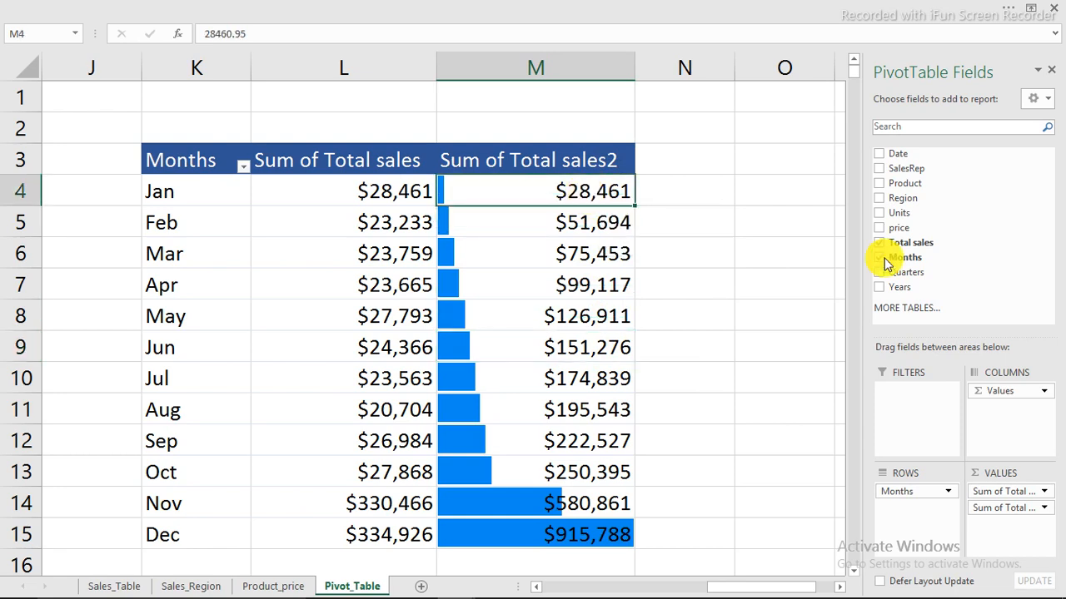
{"action": "left_click_drag", "start_coordinate": [914, 244], "coordinate": [1018, 537]}
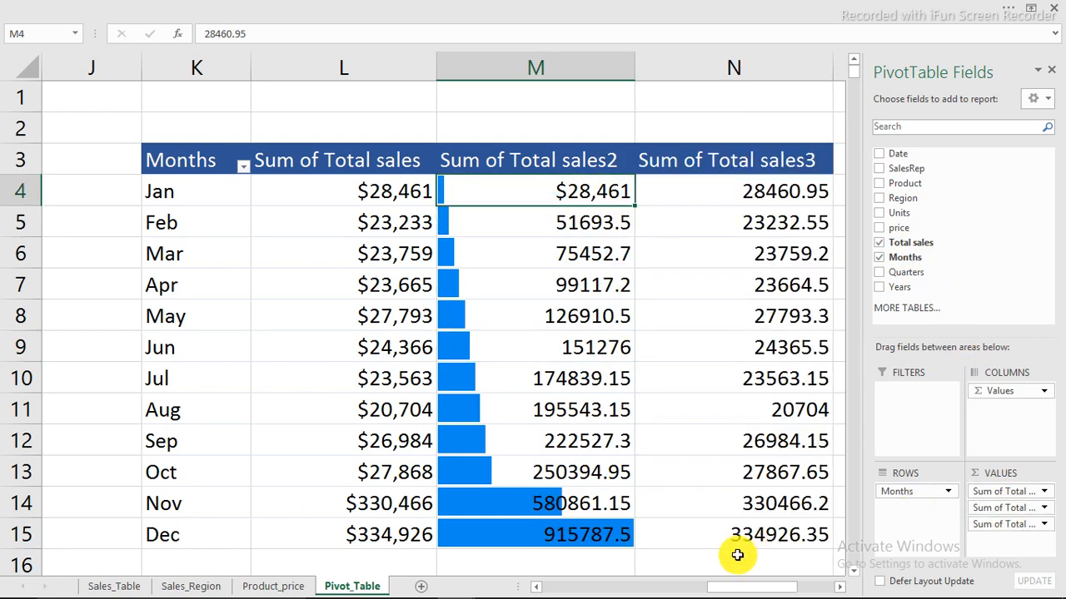
{"action": "left_click_drag", "start_coordinate": [748, 589], "coordinate": [770, 592]}
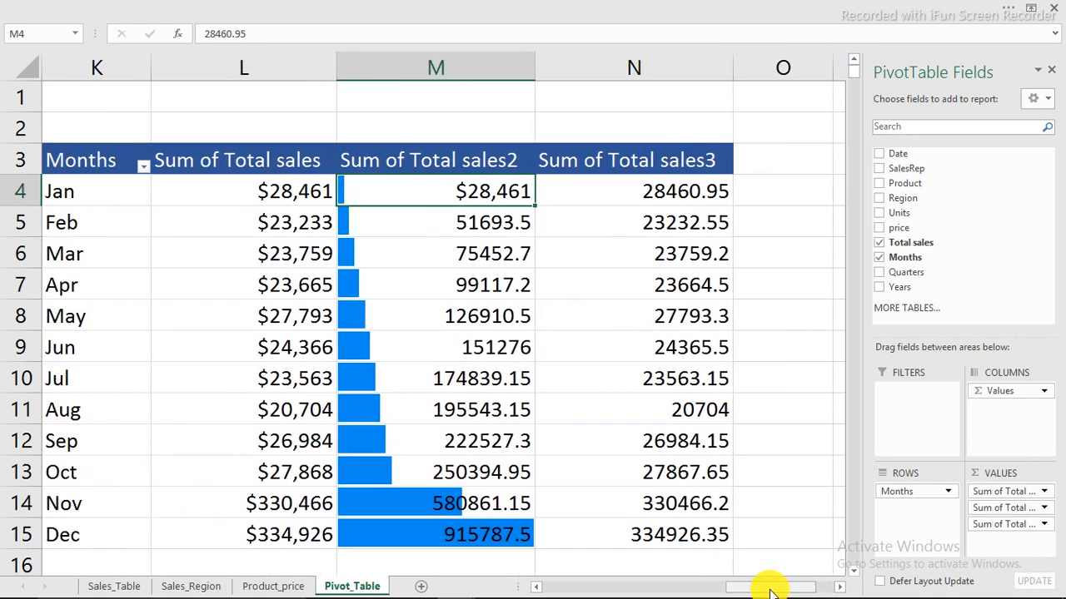
- Show the Sum of Total sales3 values as % Running Total In with Months as the base field
{"action": "left_click", "coordinate": [664, 195]}
{"action": "right_click", "coordinate": [662, 195]}
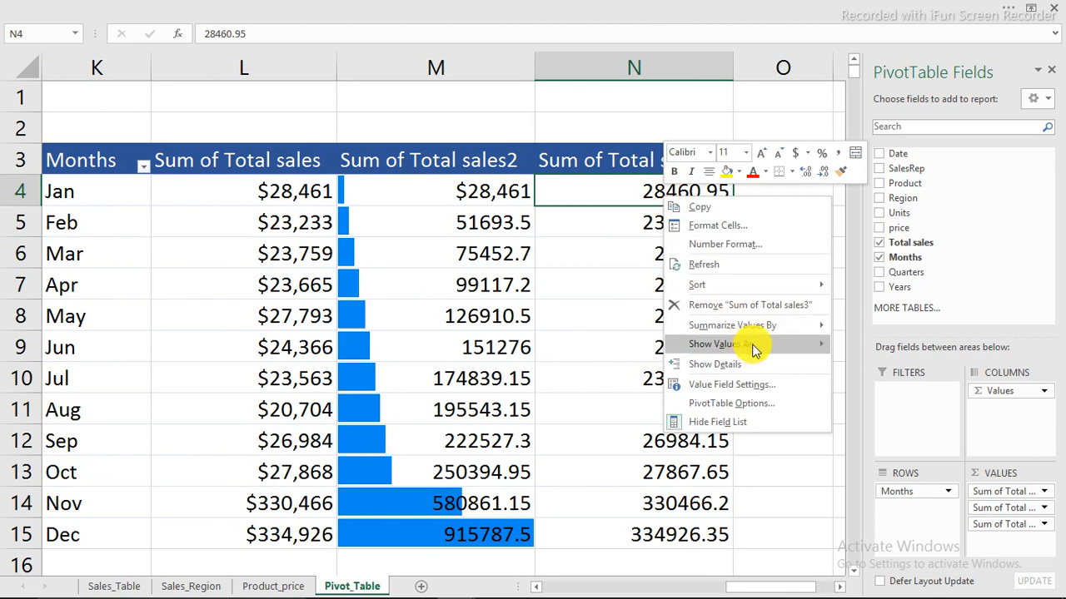
{"action": "mouse_move", "coordinate": [754, 343]}
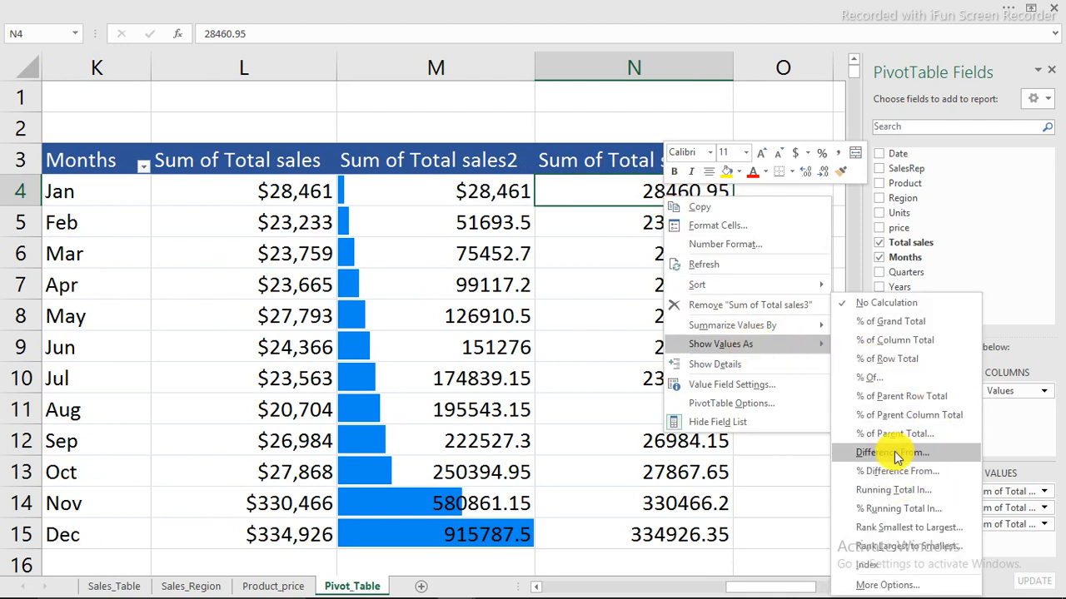
{"action": "left_click", "coordinate": [910, 509]}
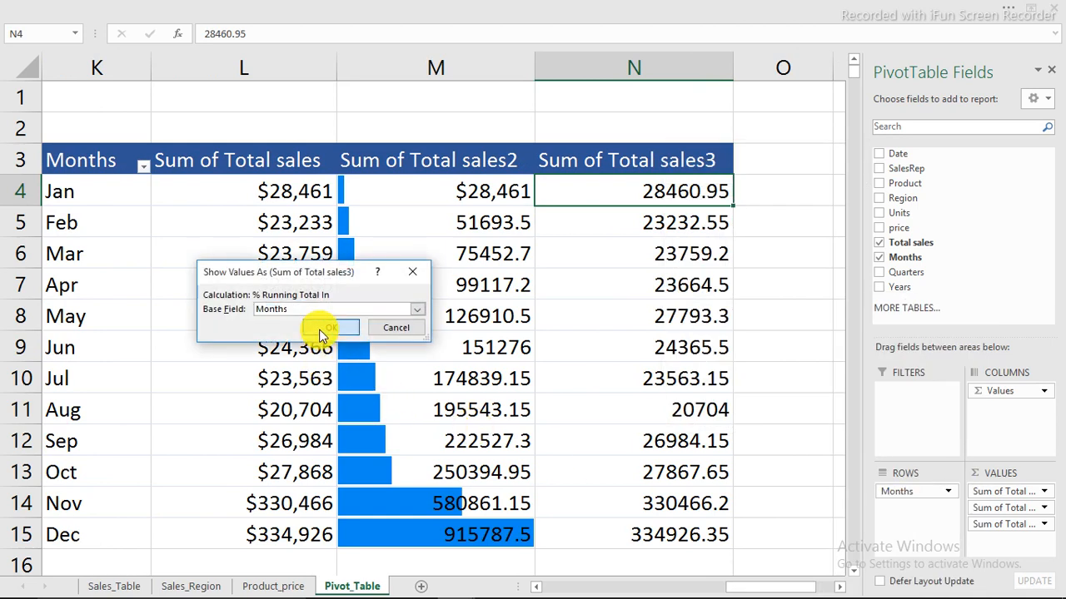
{"action": "left_click", "coordinate": [319, 331]}
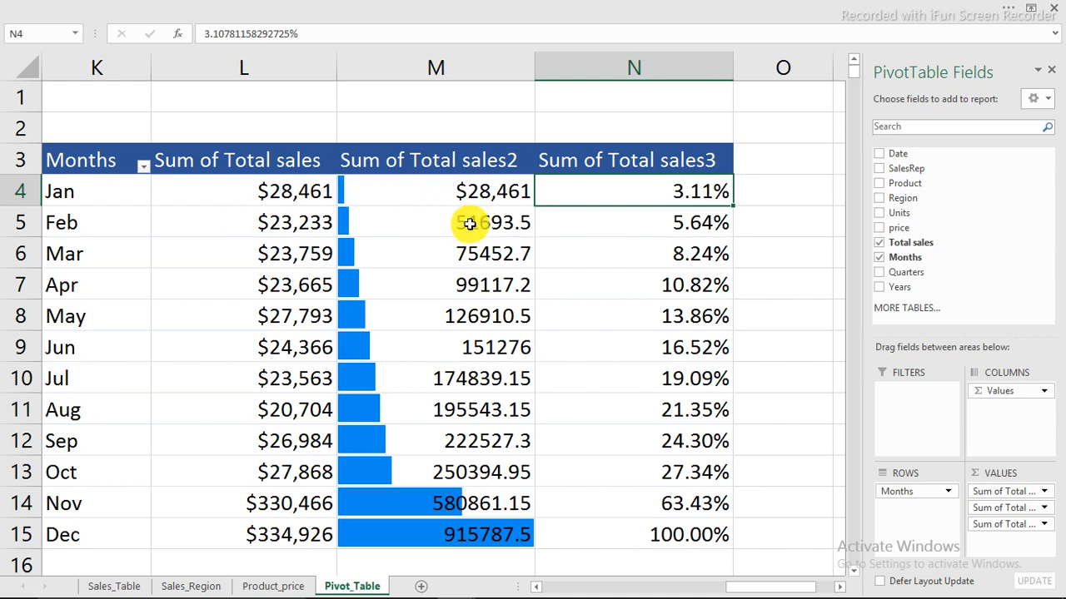
- Compare the running percentages in Sum of Total sales3 with the accumulated totals for January, February and March
{"action": "left_click_drag", "start_coordinate": [468, 221], "coordinate": [472, 193]}
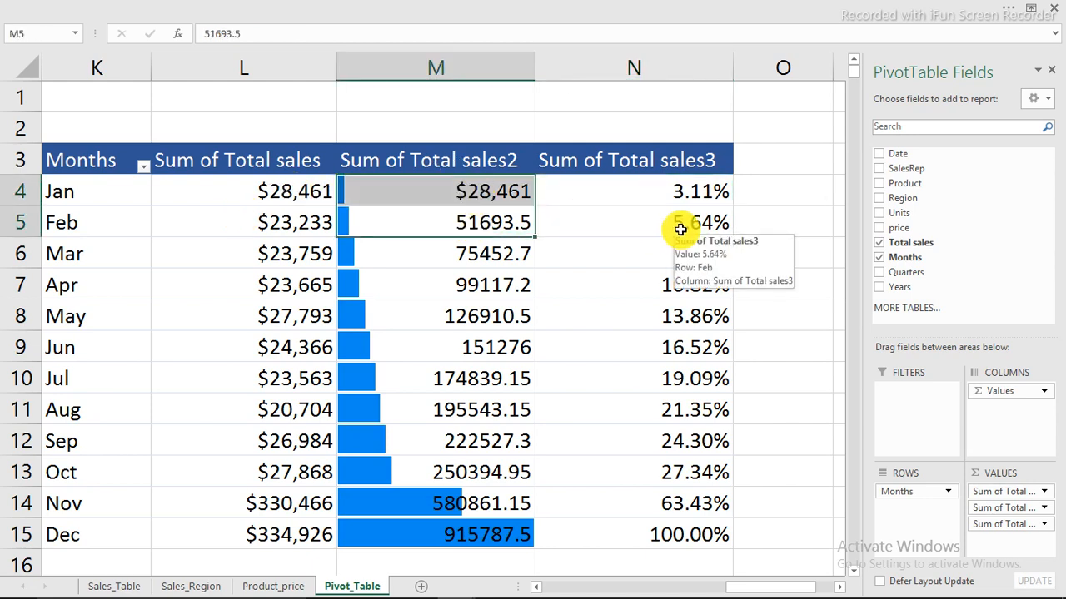
{"action": "left_click", "coordinate": [716, 227]}
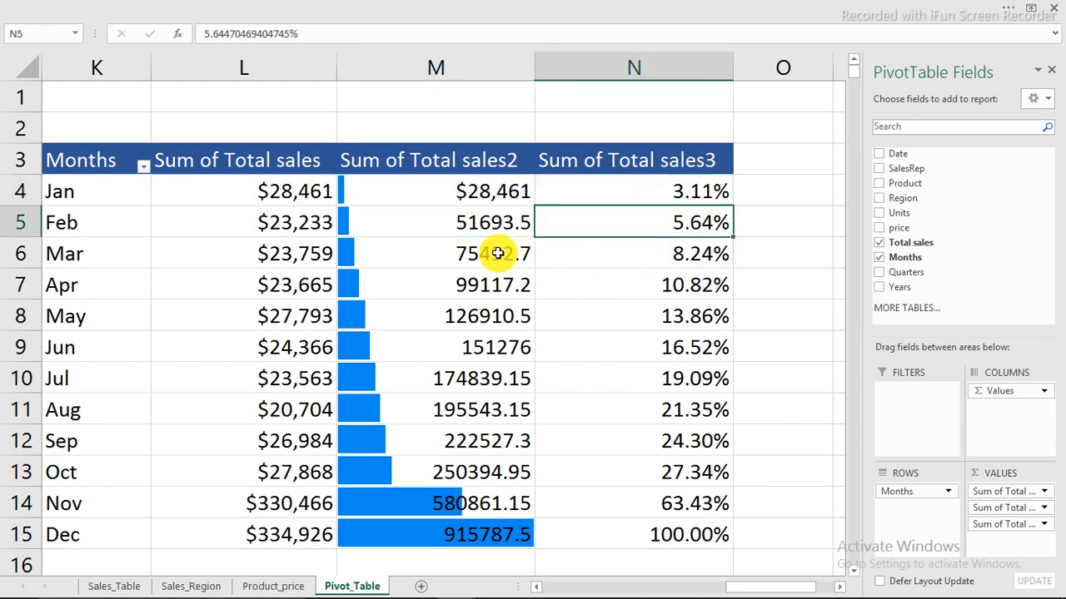
{"action": "left_click", "coordinate": [95, 194]}
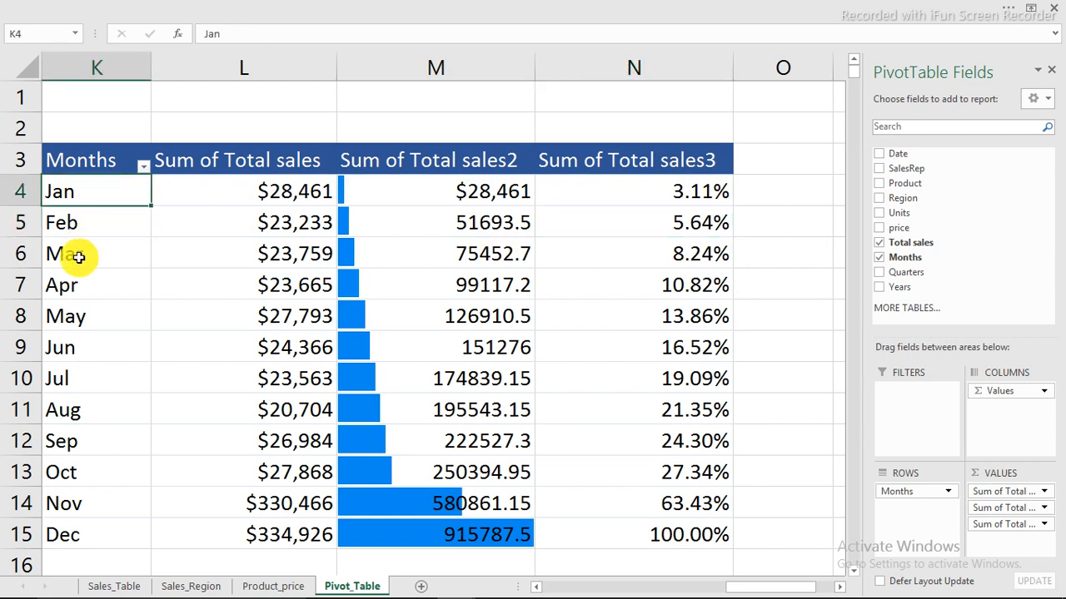
{"action": "left_click_drag", "start_coordinate": [75, 255], "coordinate": [649, 257]}
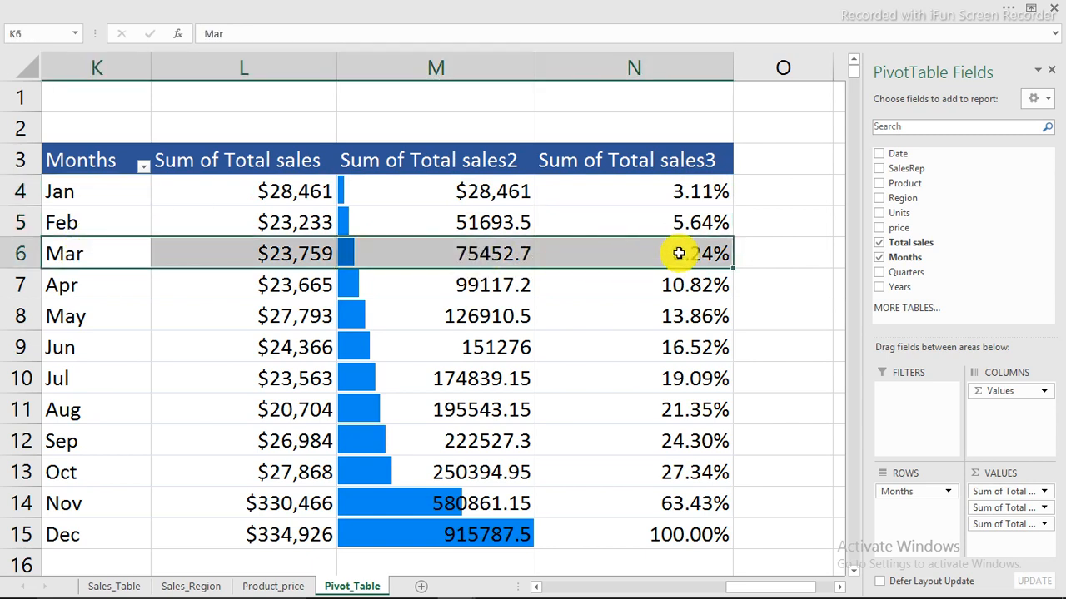
{"action": "left_click", "coordinate": [691, 255]}
{"action": "mouse_move", "coordinate": [714, 260]}
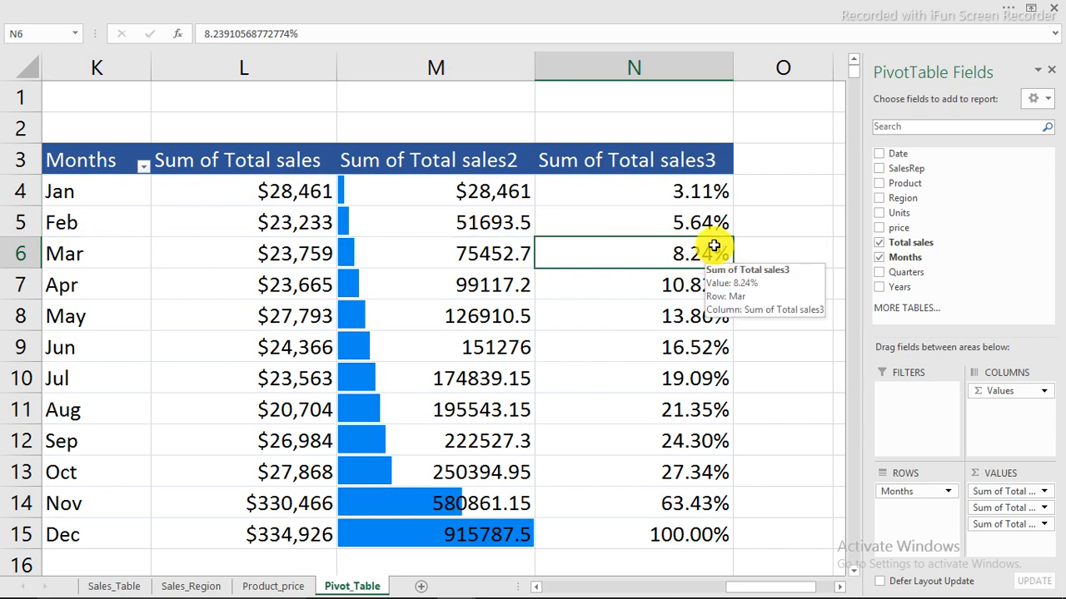
{"action": "mouse_move", "coordinate": [699, 200]}
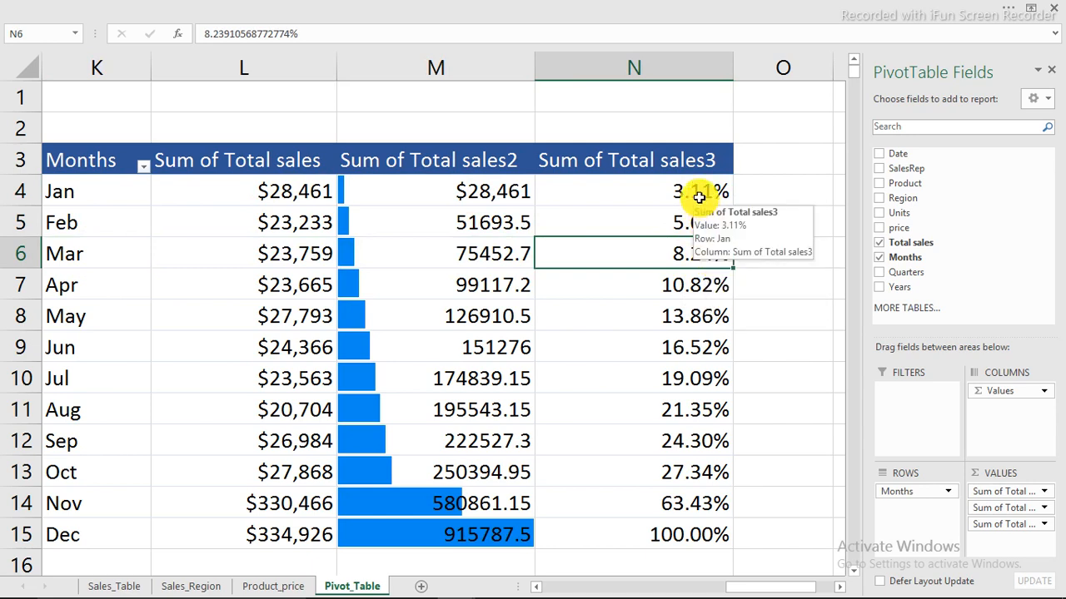
{"action": "mouse_move", "coordinate": [666, 390]}
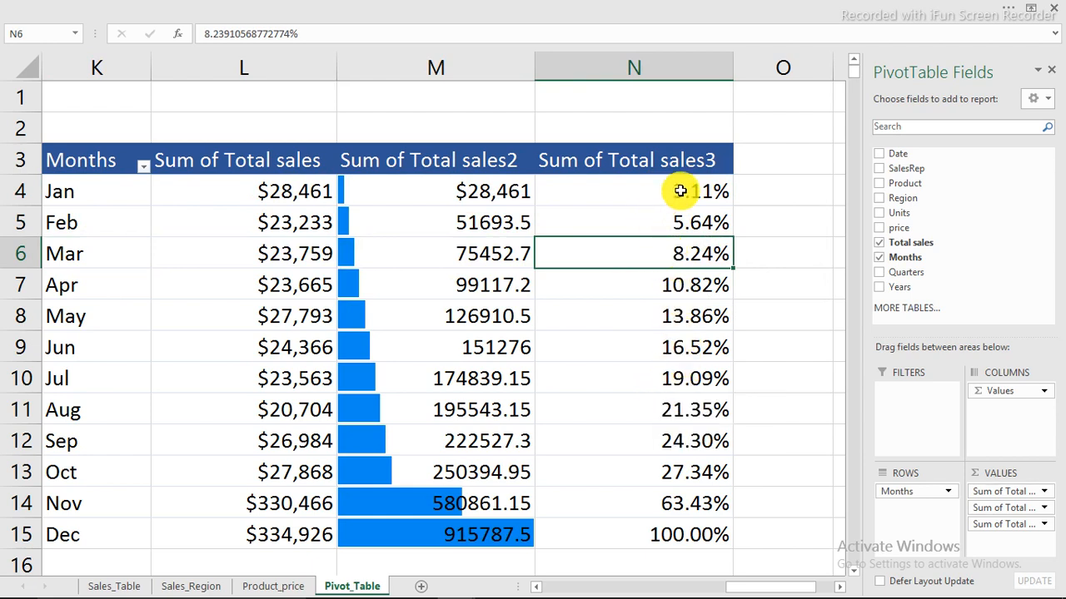
{"action": "mouse_move", "coordinate": [556, 191]}
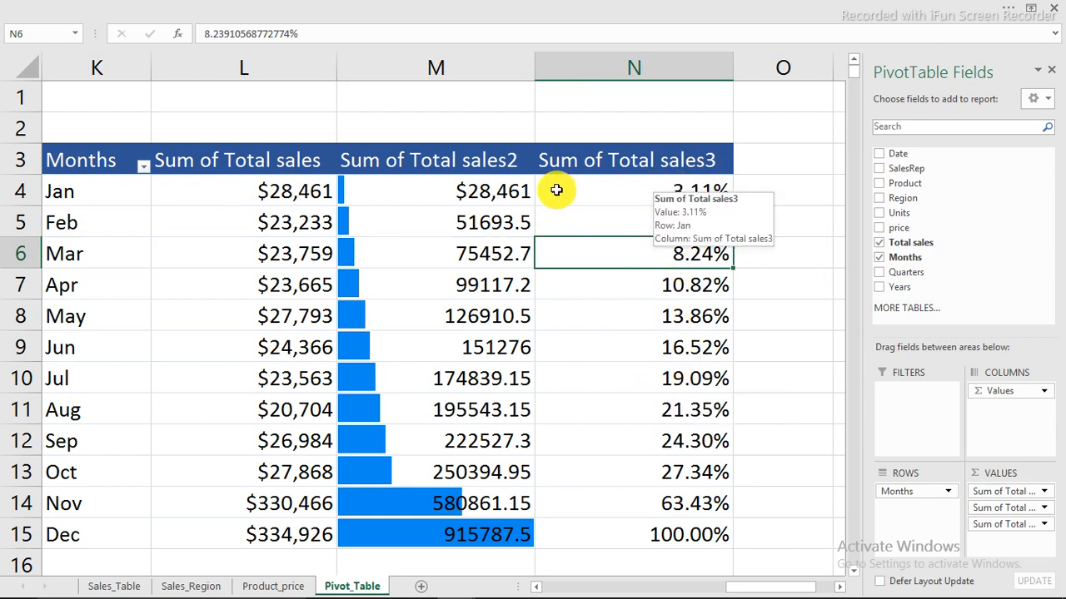
{"action": "left_click", "coordinate": [98, 190]}
{"action": "left_click", "coordinate": [98, 223]}
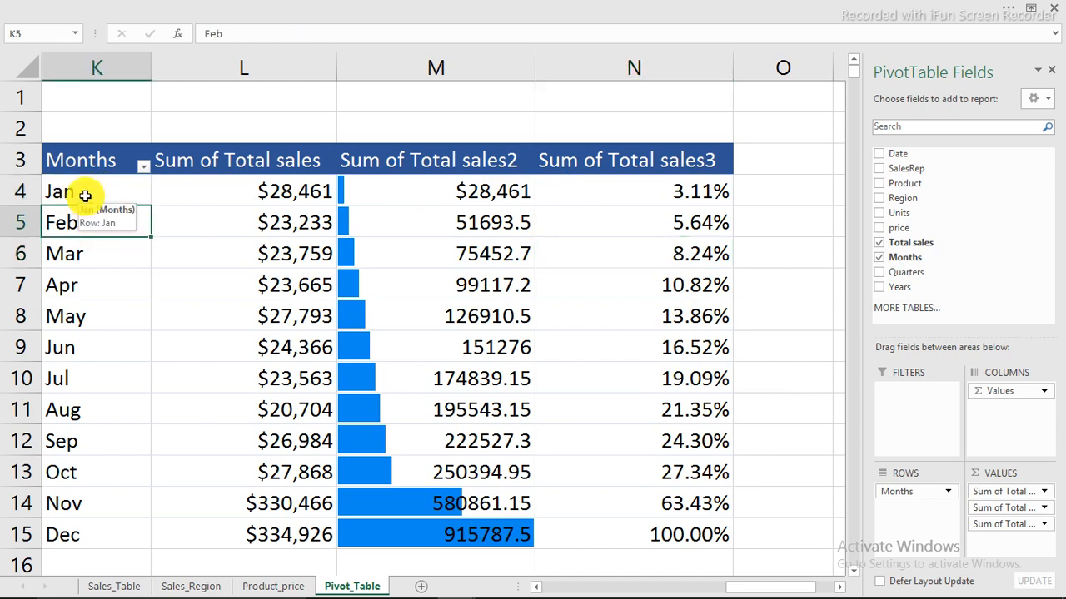
- Copy the whole monthly pivot table in K3:N15 and paste it at cell P3
{"action": "left_click_drag", "start_coordinate": [71, 160], "coordinate": [656, 530]}
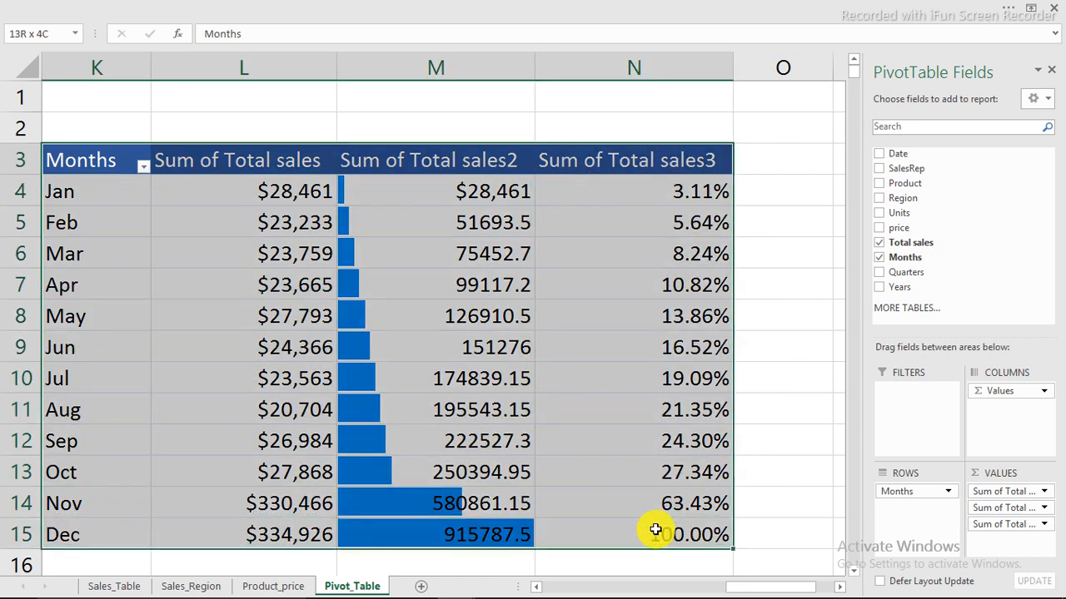
{"action": "right_click", "coordinate": [419, 343]}
{"action": "left_click", "coordinate": [469, 83]}
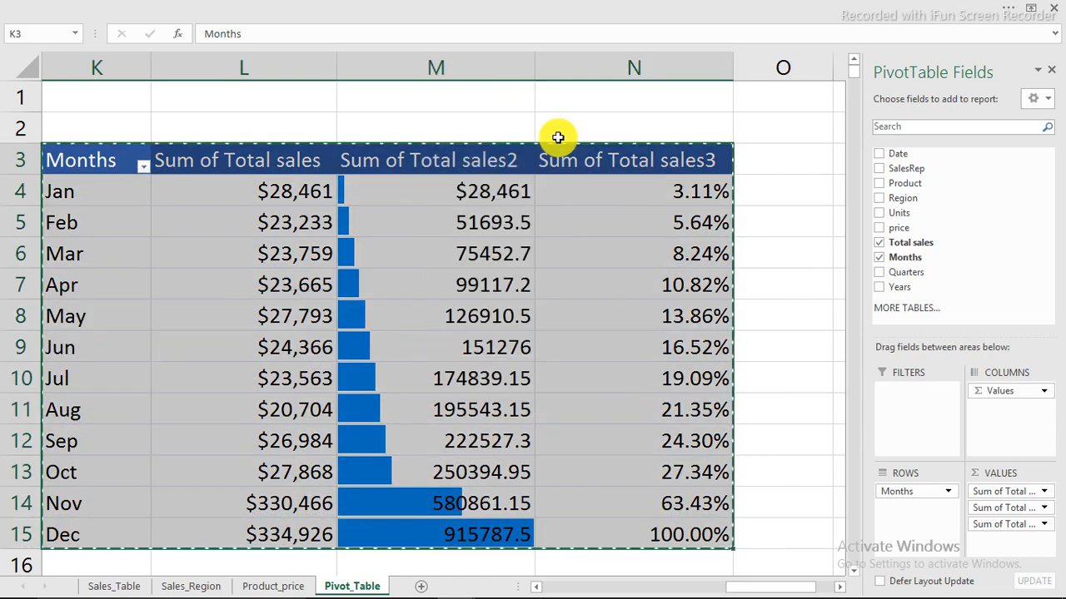
{"action": "left_click_drag", "start_coordinate": [766, 586], "coordinate": [812, 583]}
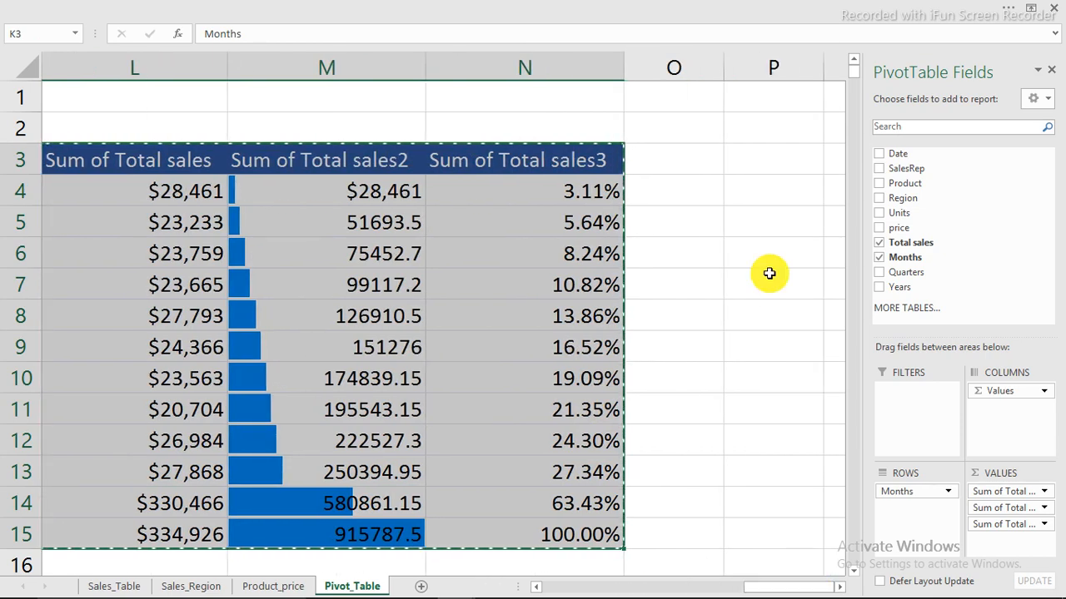
{"action": "left_click", "coordinate": [790, 152]}
{"action": "right_click", "coordinate": [791, 154]}
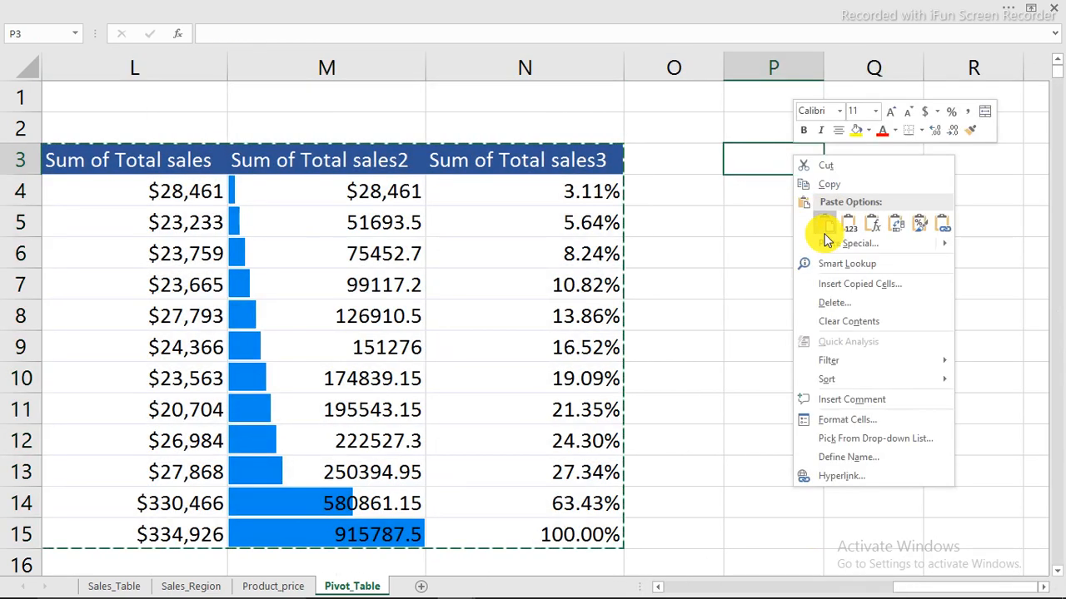
{"action": "left_click", "coordinate": [826, 221]}
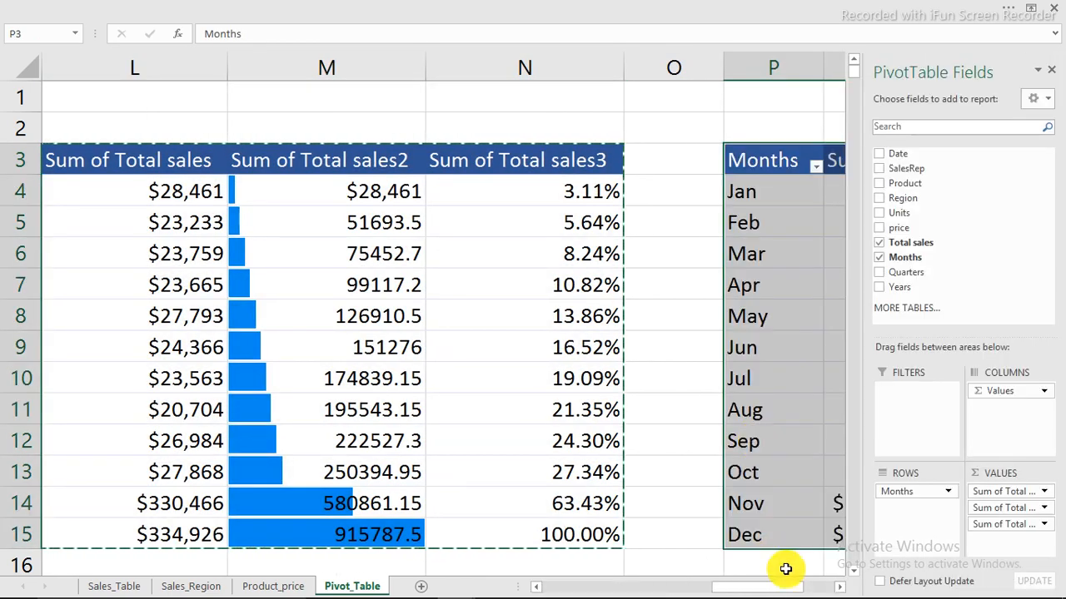
- Remove Sum of Total sales3 and Sum of Total sales2 from the values of the pasted pivot table
{"action": "left_click_drag", "start_coordinate": [771, 587], "coordinate": [821, 583]}
{"action": "left_click", "coordinate": [725, 381]}
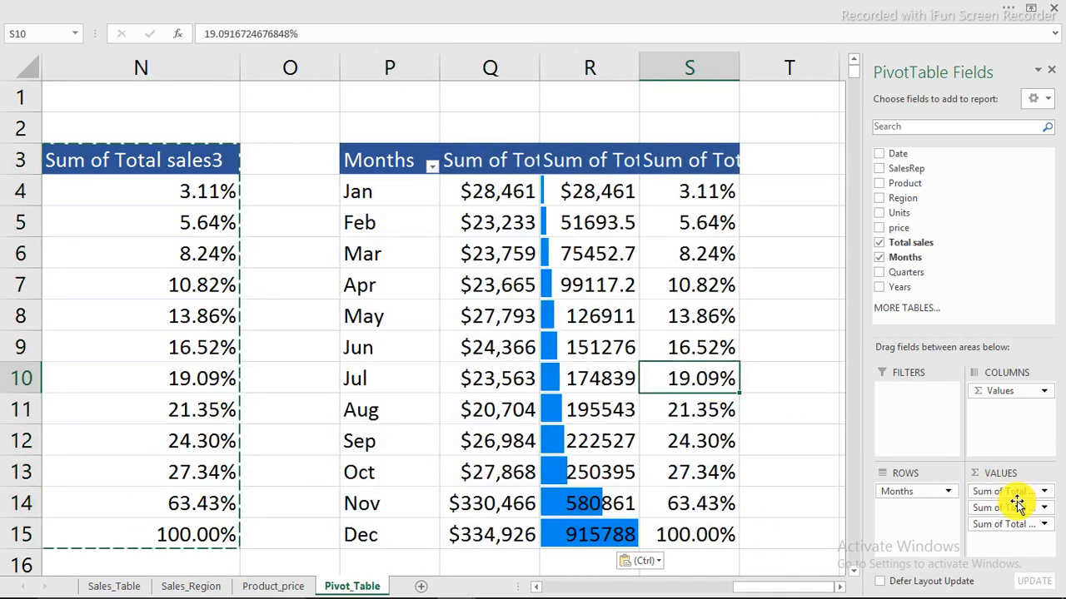
{"action": "left_click_drag", "start_coordinate": [1014, 526], "coordinate": [784, 488]}
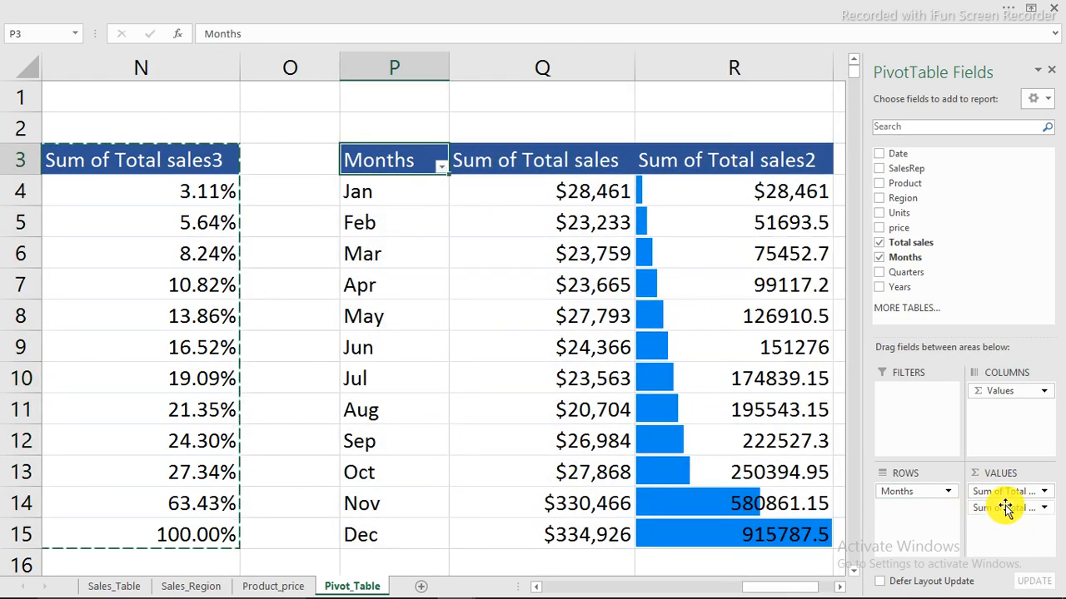
{"action": "left_click_drag", "start_coordinate": [1006, 508], "coordinate": [825, 497]}
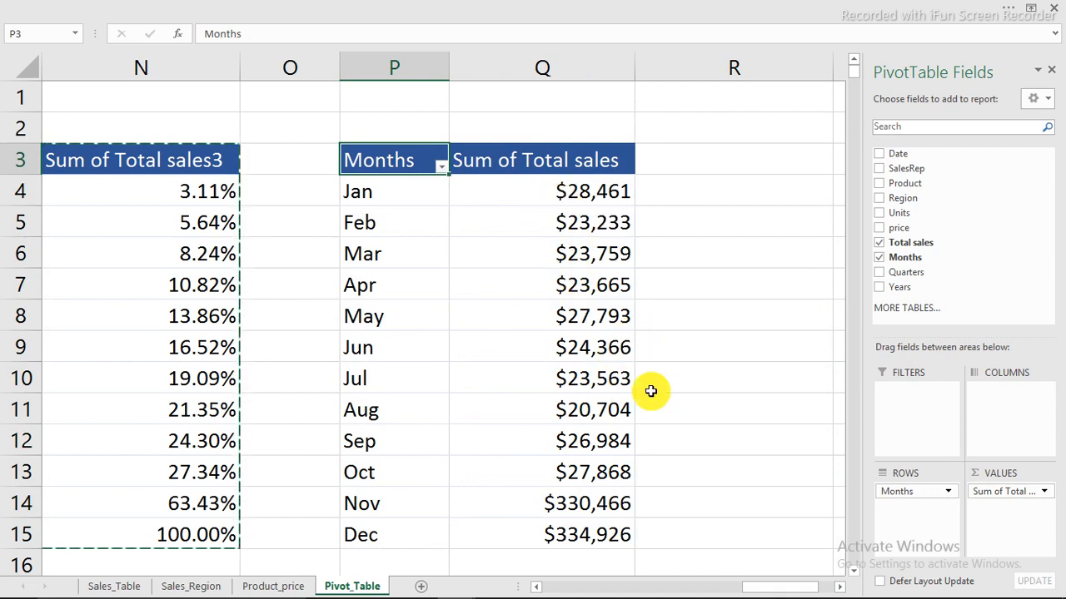
- Show the pasted pivot table's Sum of Total sales as Difference From, with base field Months and base item Jan
{"action": "left_click", "coordinate": [609, 192]}
{"action": "right_click", "coordinate": [612, 194]}
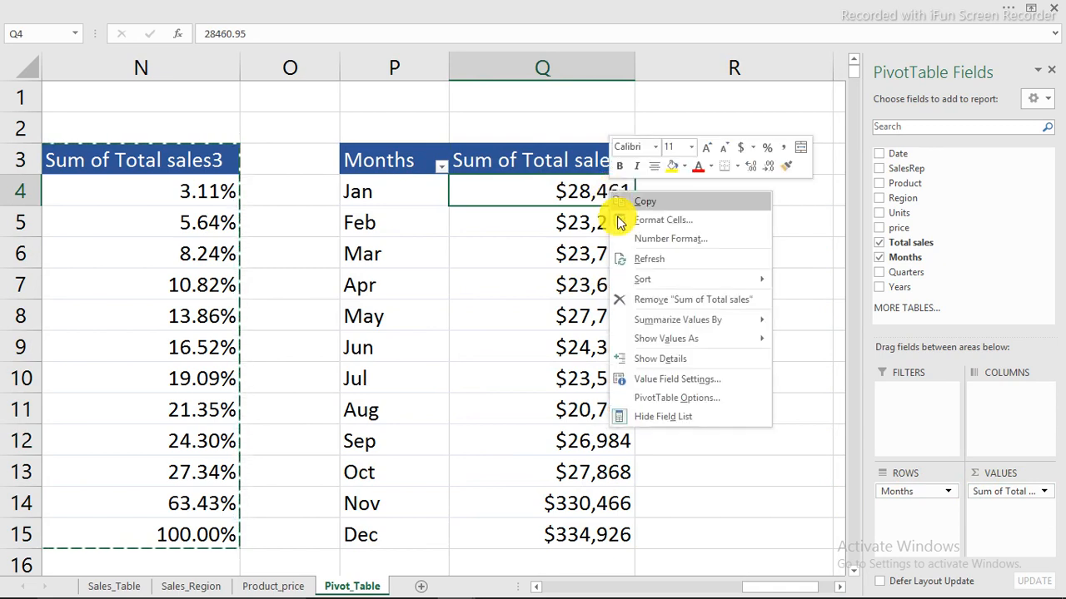
{"action": "mouse_move", "coordinate": [678, 346]}
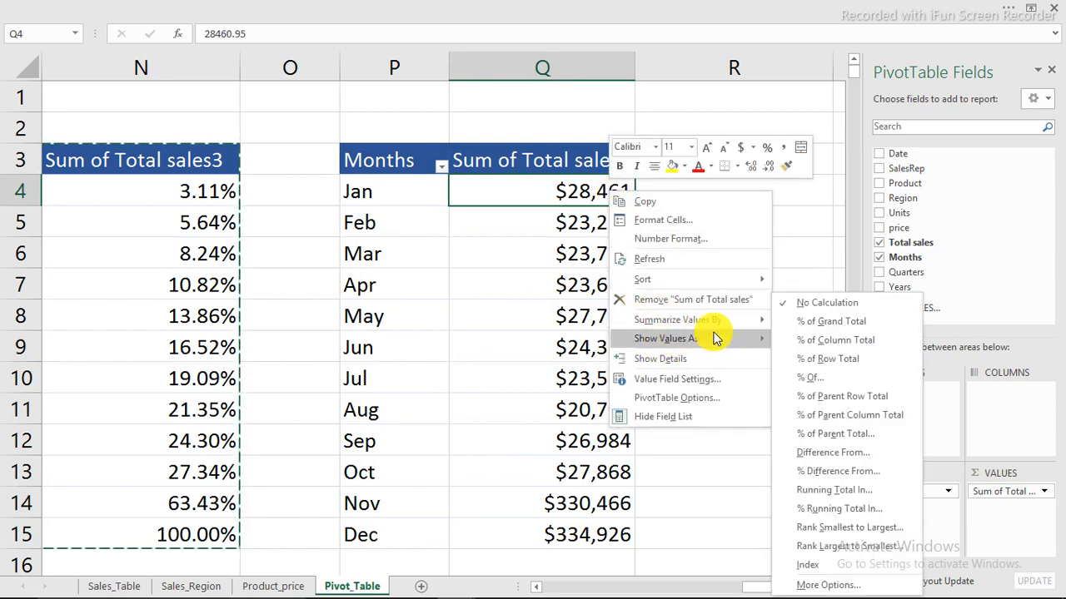
{"action": "left_click", "coordinate": [833, 454]}
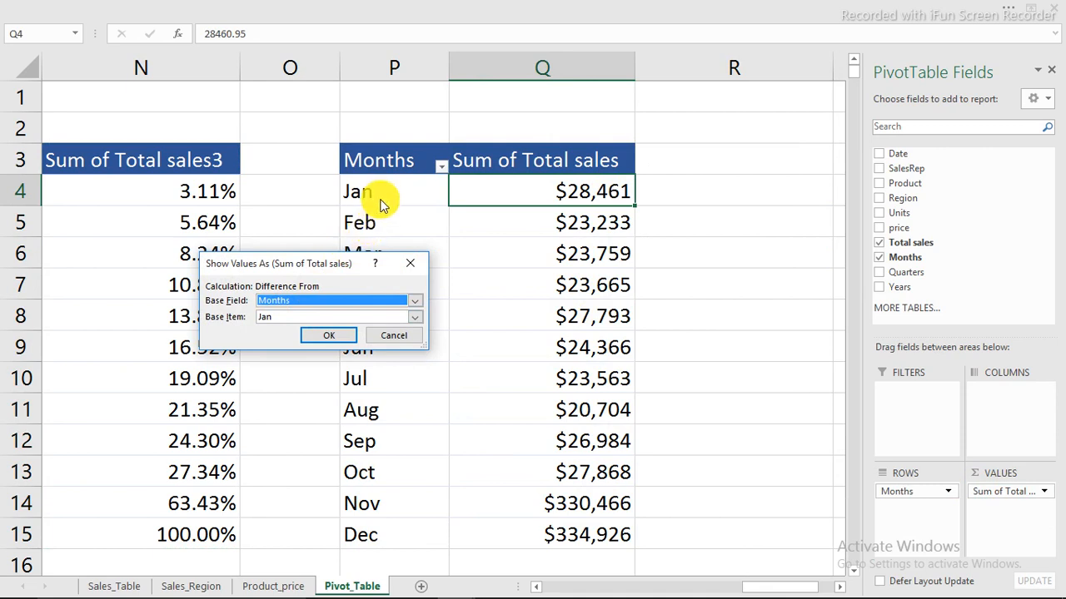
{"action": "left_click", "coordinate": [334, 336]}
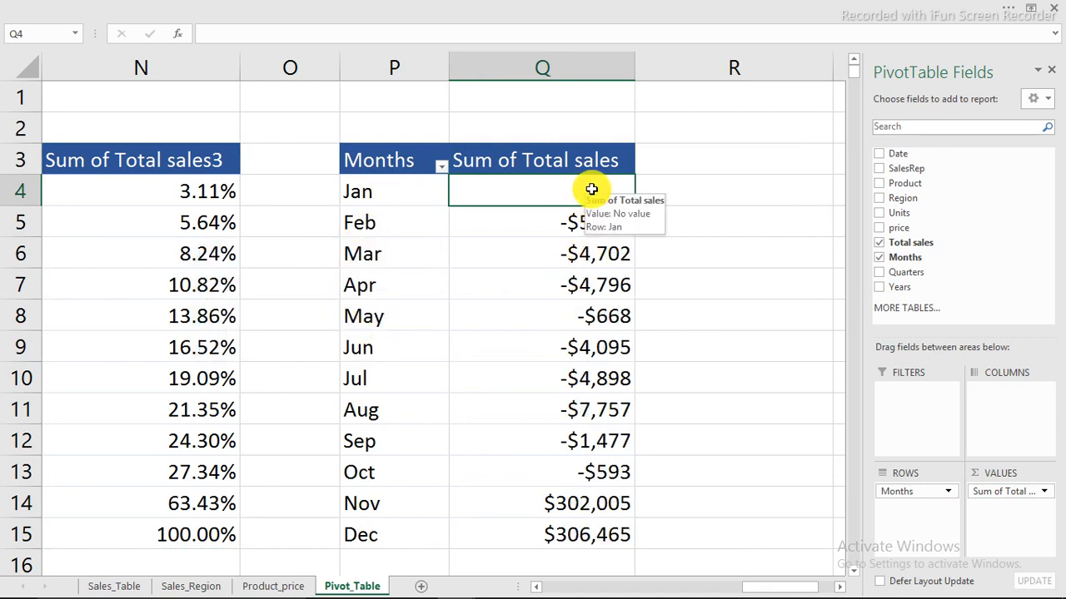
- Examine each month's sales difference from January, from the empty January cell down to July
{"action": "left_click", "coordinate": [573, 223]}
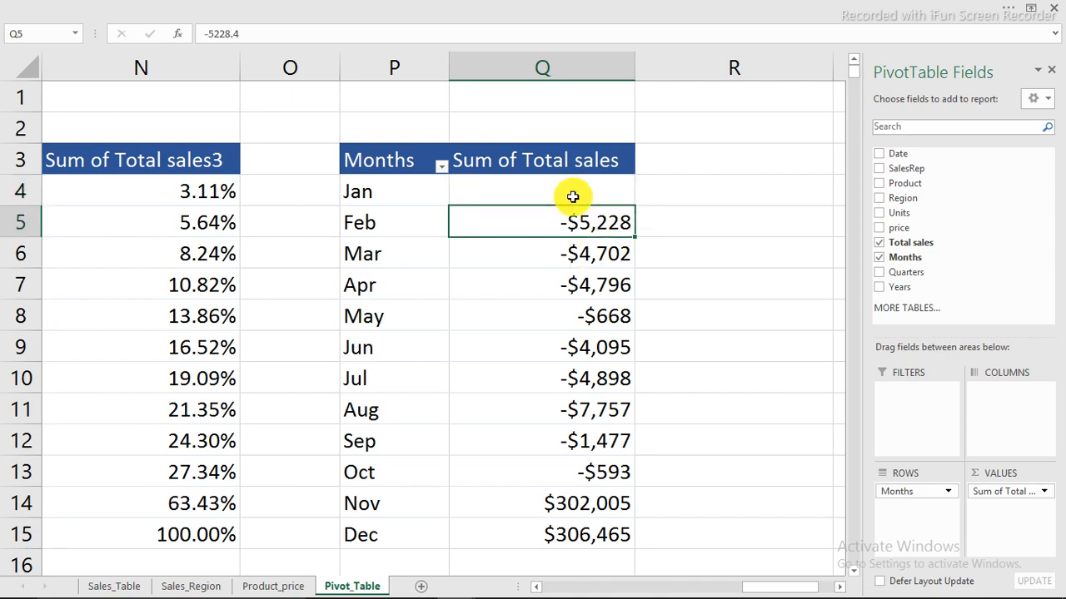
{"action": "left_click", "coordinate": [573, 189]}
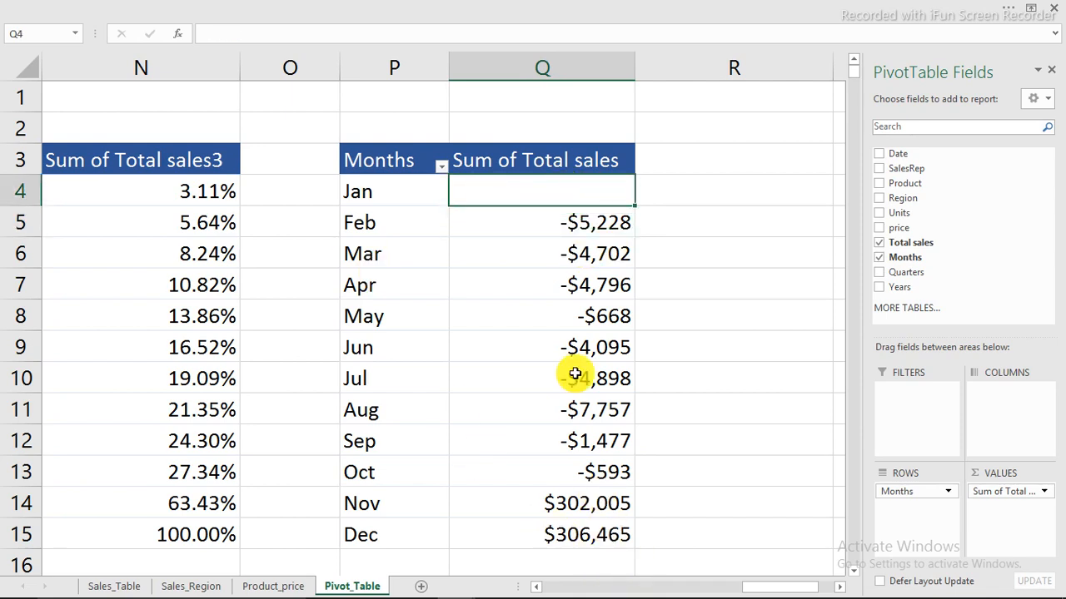
{"action": "left_click", "coordinate": [392, 222]}
{"action": "left_click", "coordinate": [392, 192]}
{"action": "left_click", "coordinate": [462, 192]}
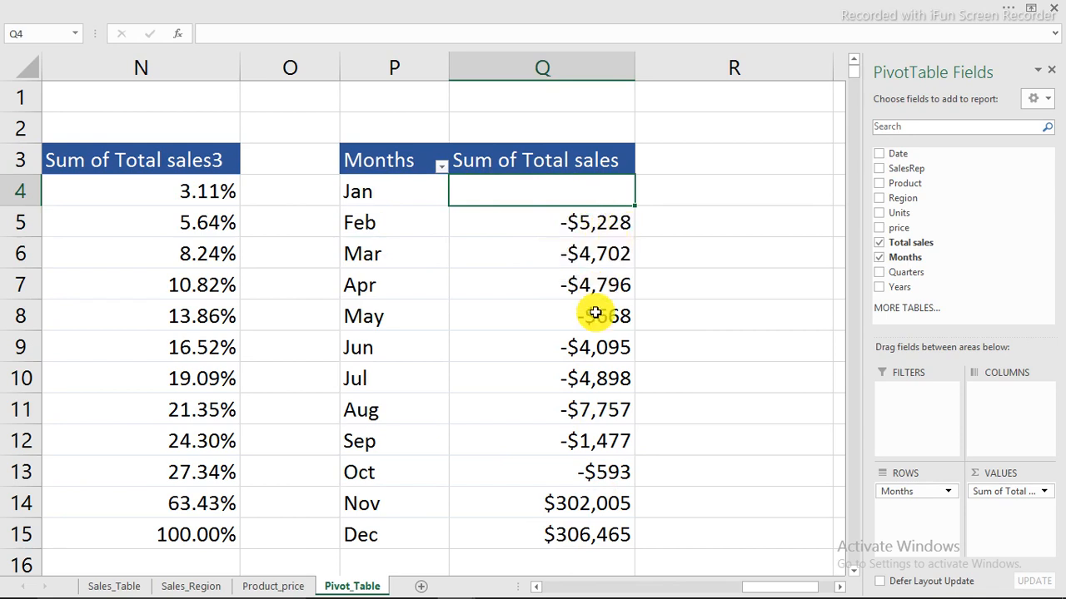
{"action": "left_click", "coordinate": [590, 255]}
{"action": "left_click", "coordinate": [592, 285]}
{"action": "left_click", "coordinate": [599, 318]}
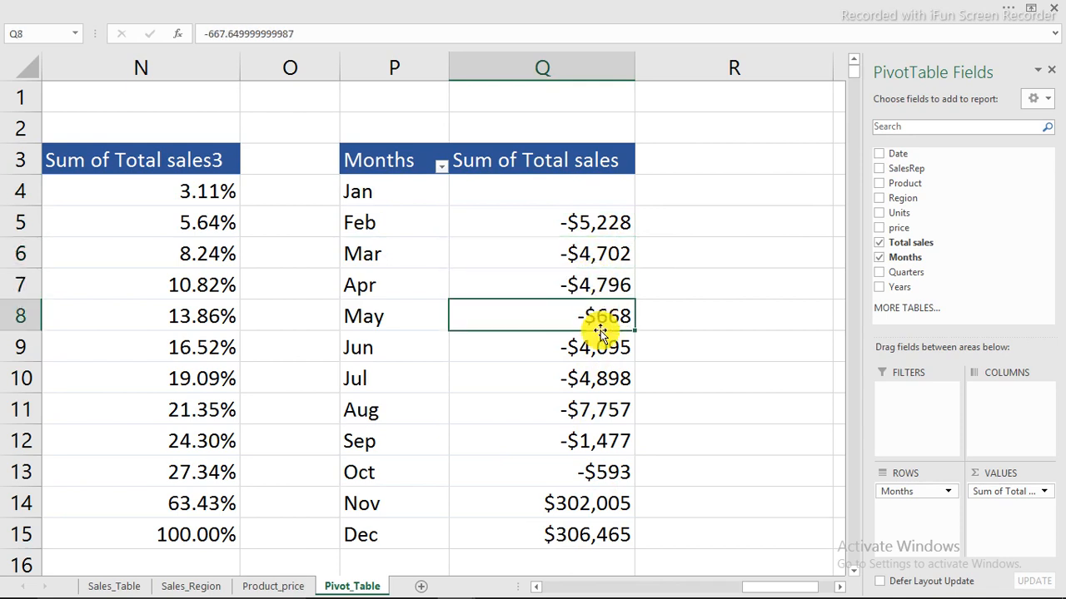
{"action": "left_click", "coordinate": [602, 347]}
{"action": "left_click", "coordinate": [616, 380]}
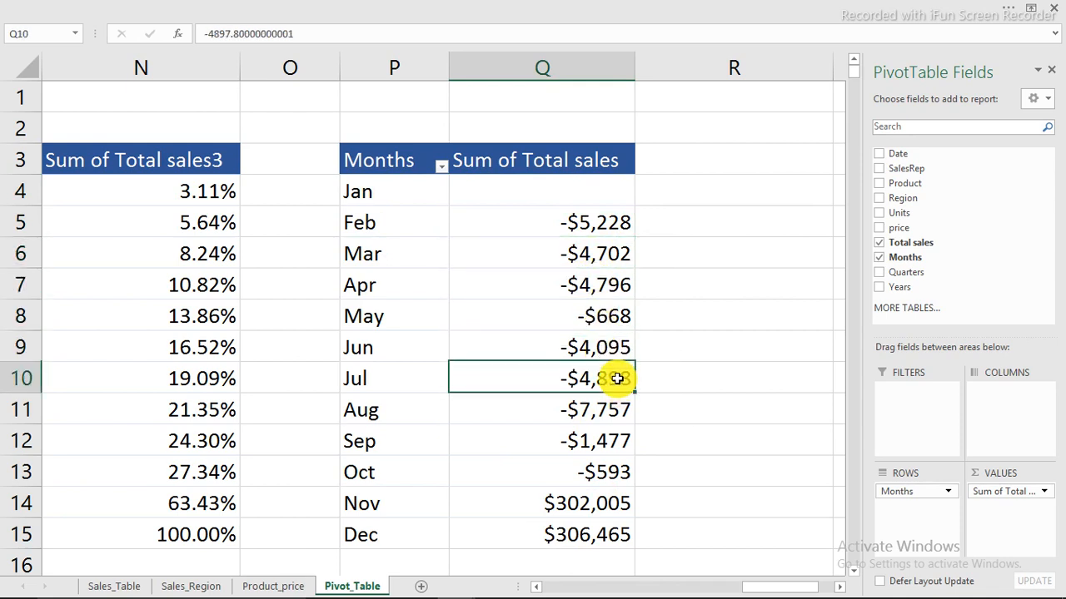
- Add Total sales again as the first values field beside the differences and format it as Currency with 0 decimal places
{"action": "left_click", "coordinate": [577, 280]}
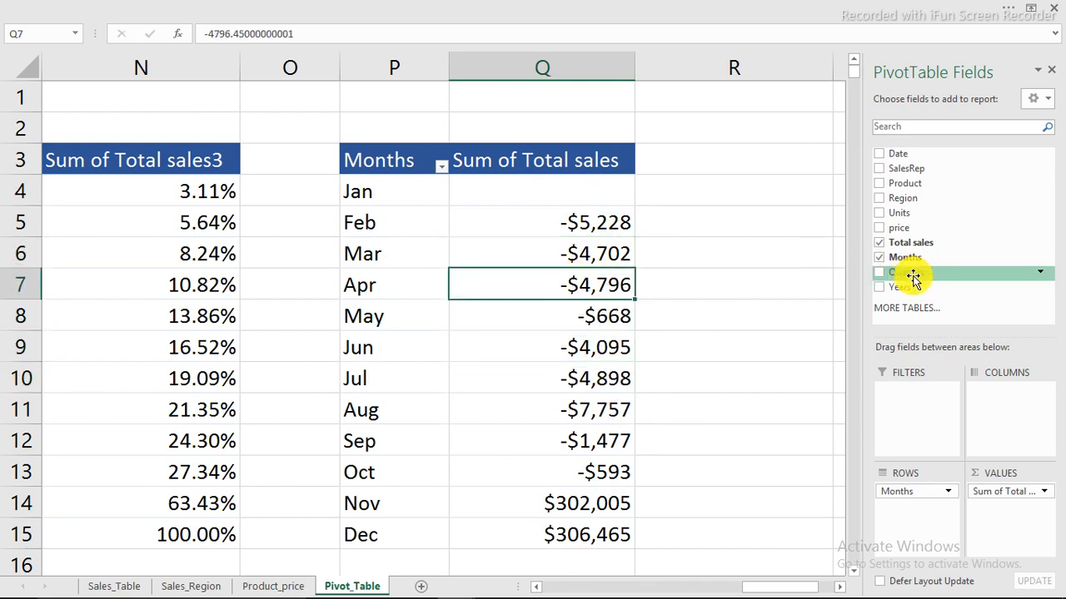
{"action": "left_click_drag", "start_coordinate": [914, 248], "coordinate": [1002, 490]}
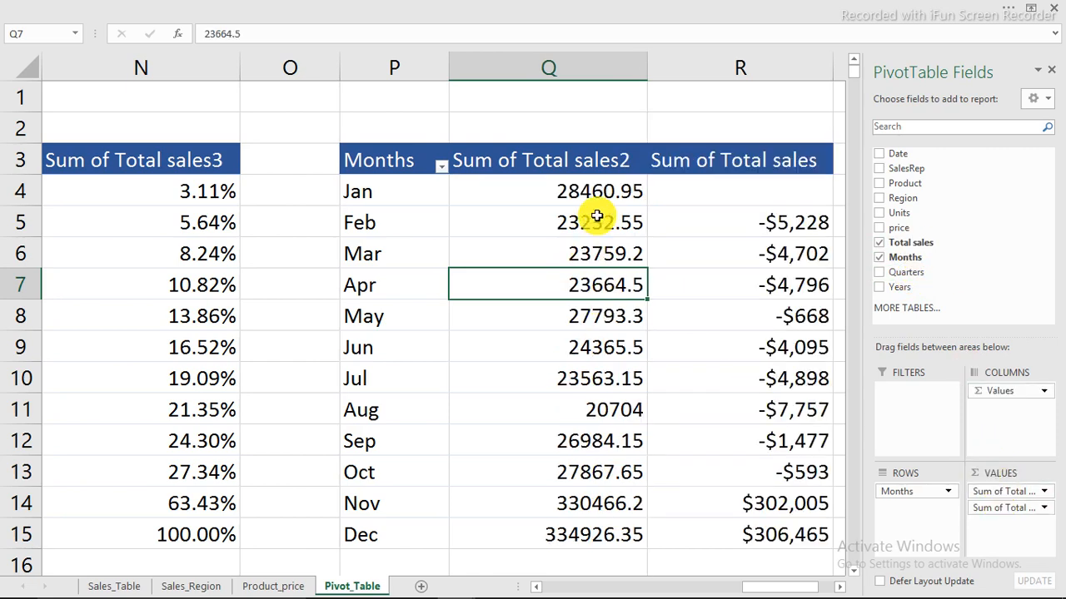
{"action": "left_click", "coordinate": [594, 161]}
{"action": "right_click", "coordinate": [593, 162]}
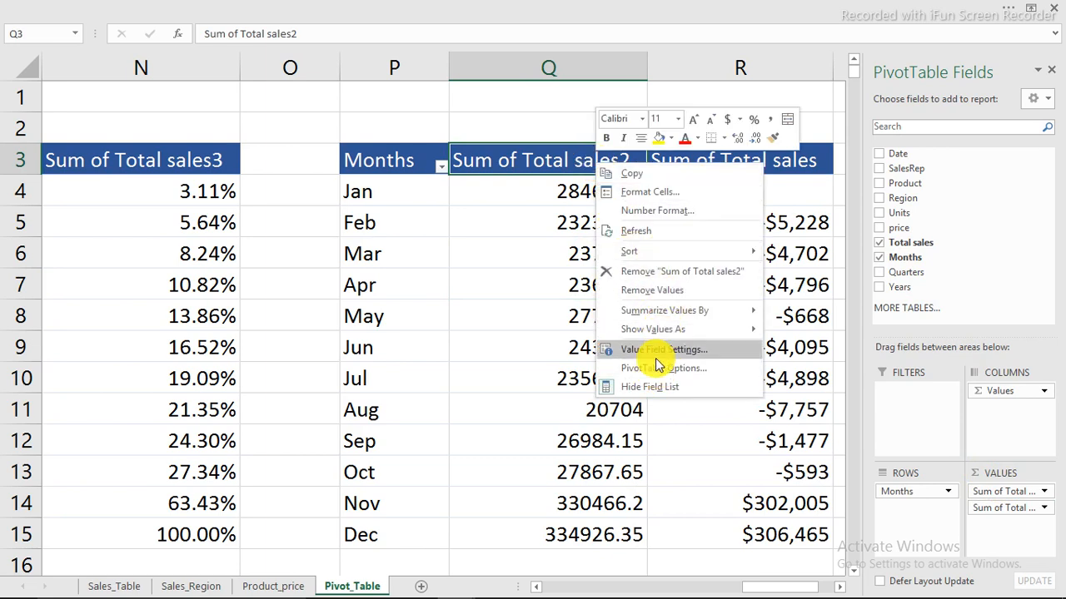
{"action": "left_click", "coordinate": [652, 212]}
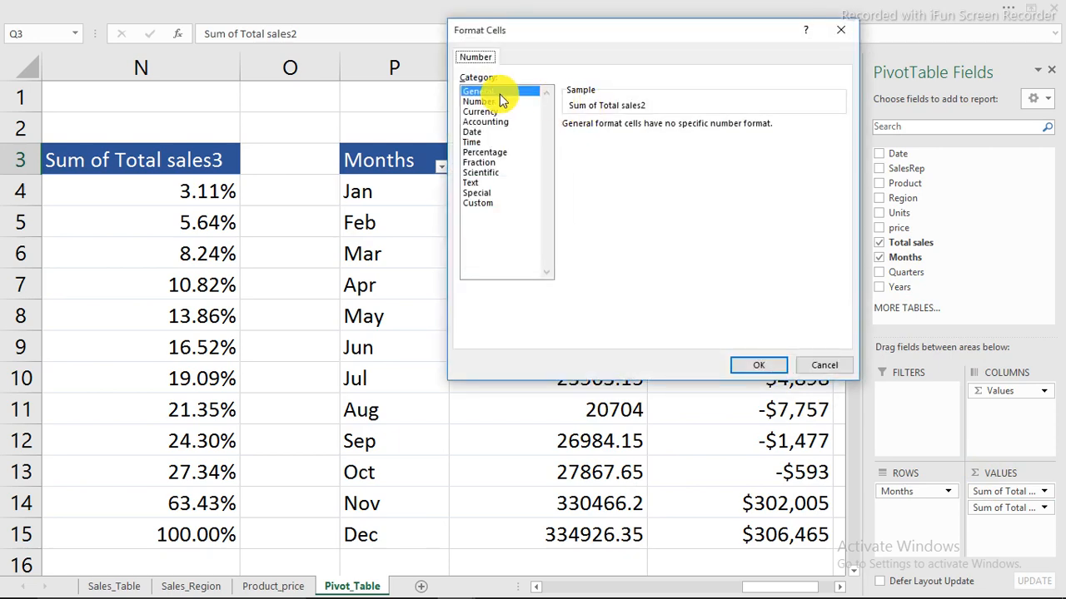
{"action": "left_click", "coordinate": [481, 112]}
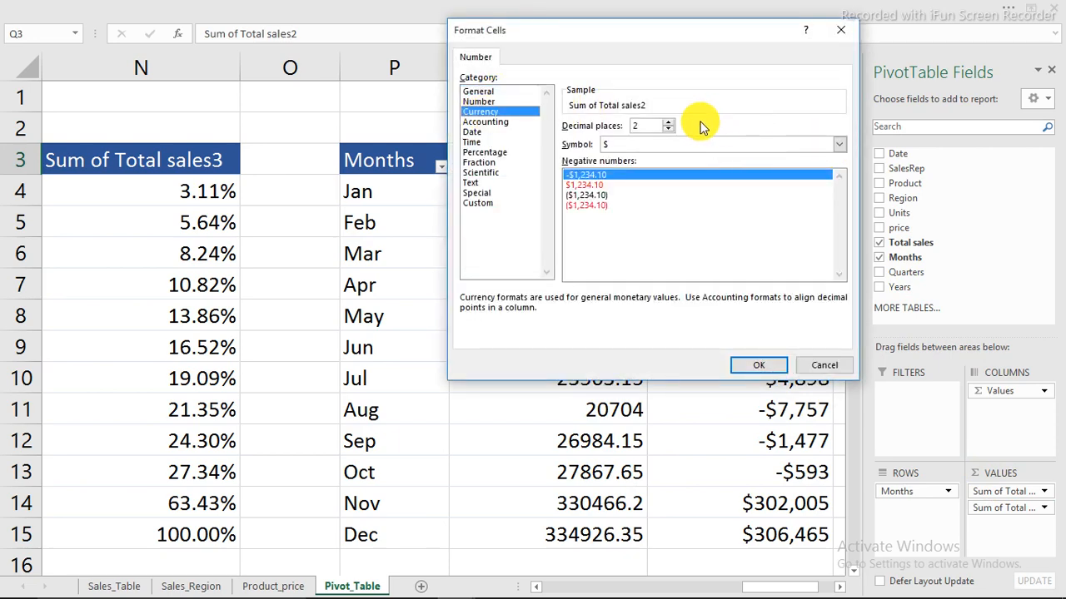
{"action": "left_click", "coordinate": [669, 129]}
{"action": "left_click", "coordinate": [669, 129]}
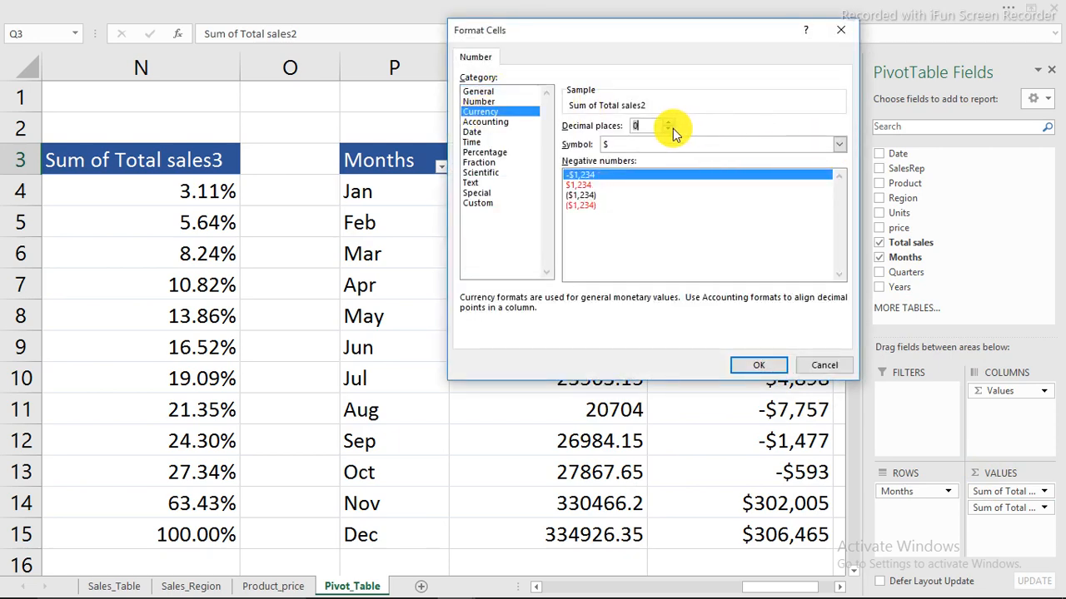
{"action": "left_click", "coordinate": [756, 363]}
- Compare the monthly sales totals with their differences from January, checking February, March, October and November
{"action": "left_click_drag", "start_coordinate": [801, 587], "coordinate": [821, 588]}
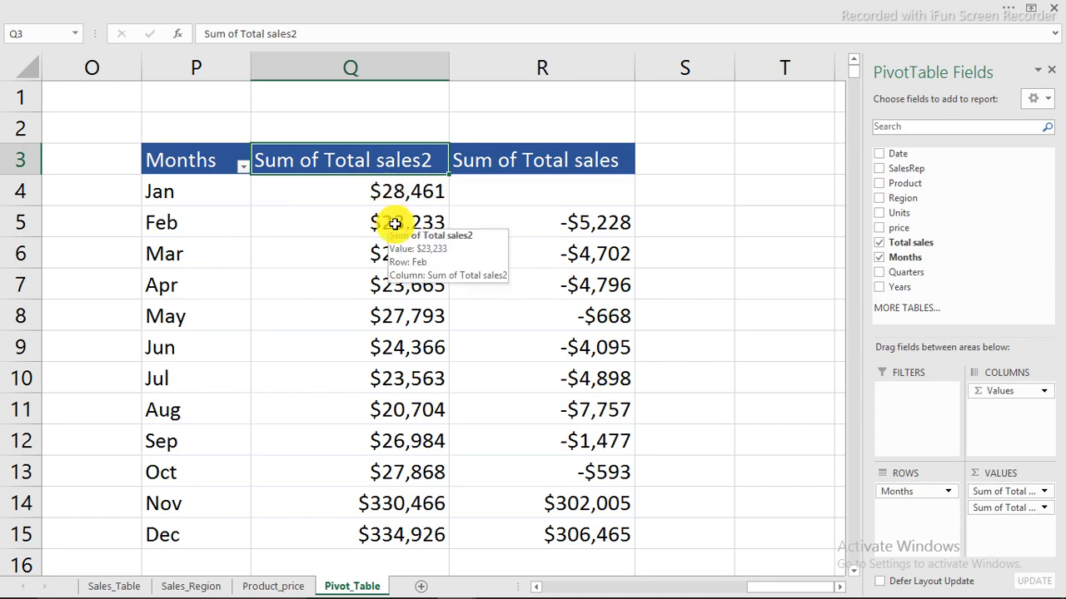
{"action": "left_click", "coordinate": [395, 190]}
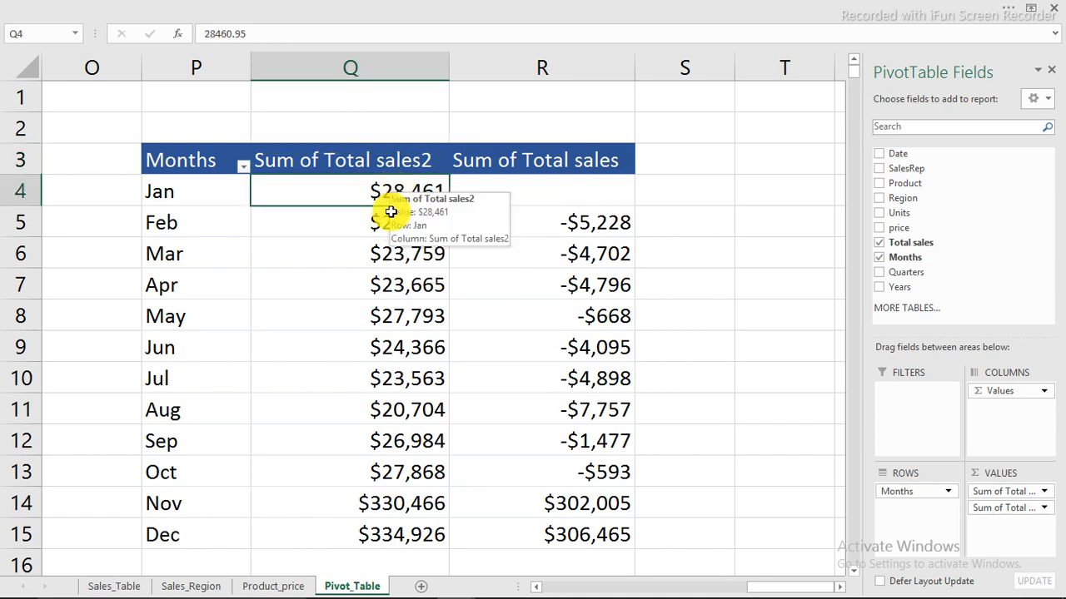
{"action": "left_click", "coordinate": [381, 219]}
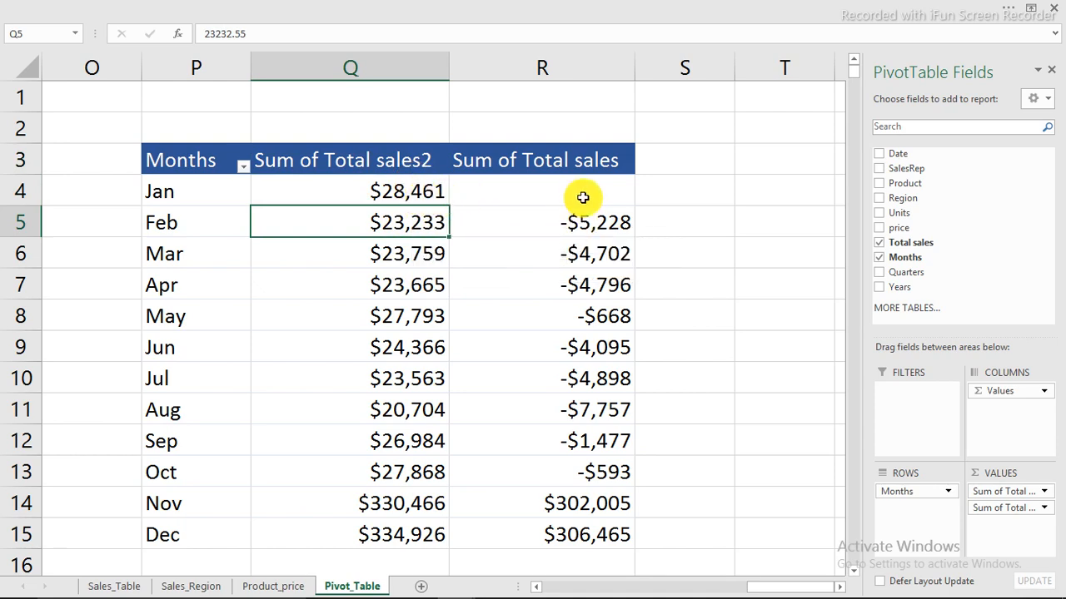
{"action": "left_click", "coordinate": [578, 224]}
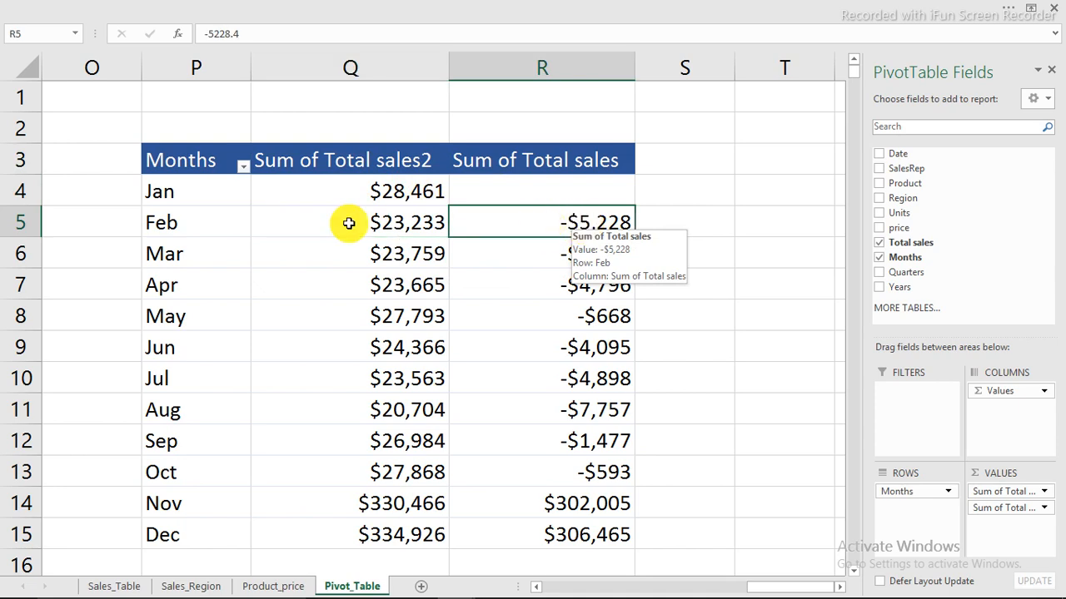
{"action": "left_click", "coordinate": [591, 255]}
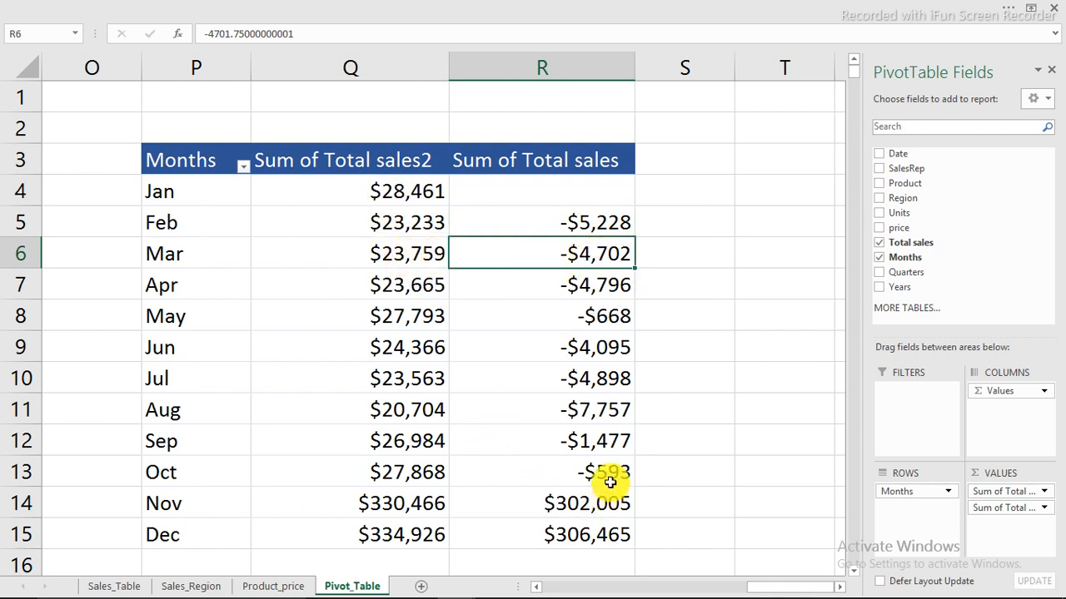
{"action": "left_click", "coordinate": [417, 473]}
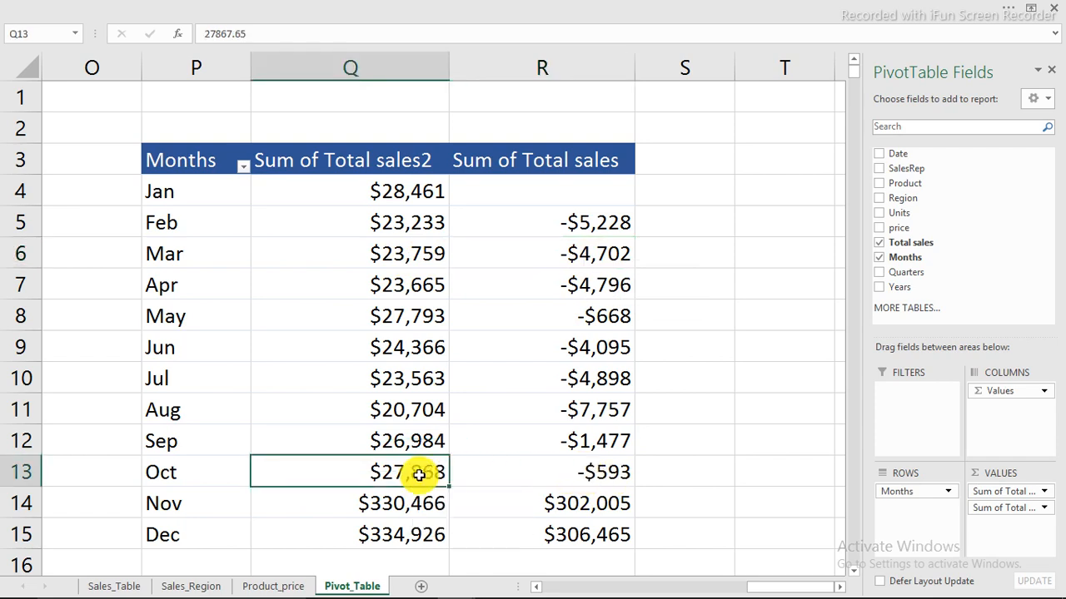
{"action": "left_click", "coordinate": [413, 499]}
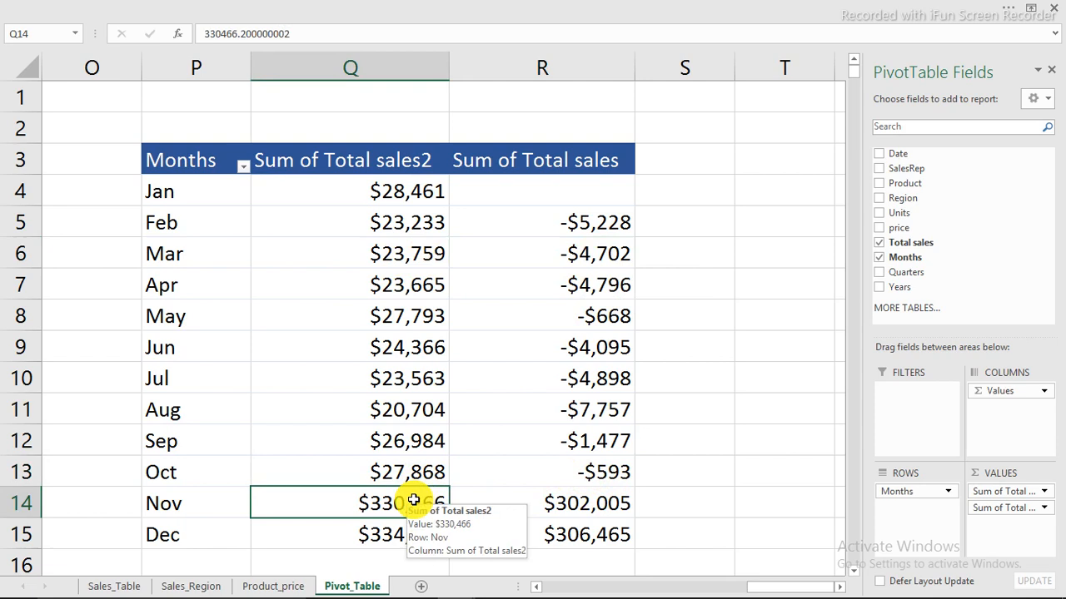
{"action": "left_click", "coordinate": [554, 503]}
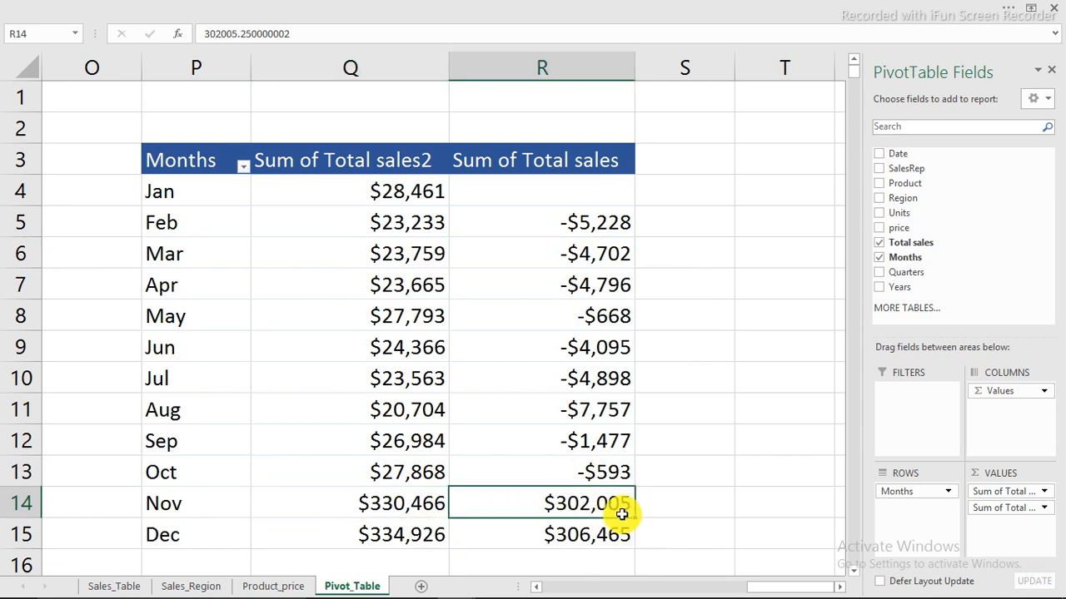
{"action": "left_click", "coordinate": [598, 224]}
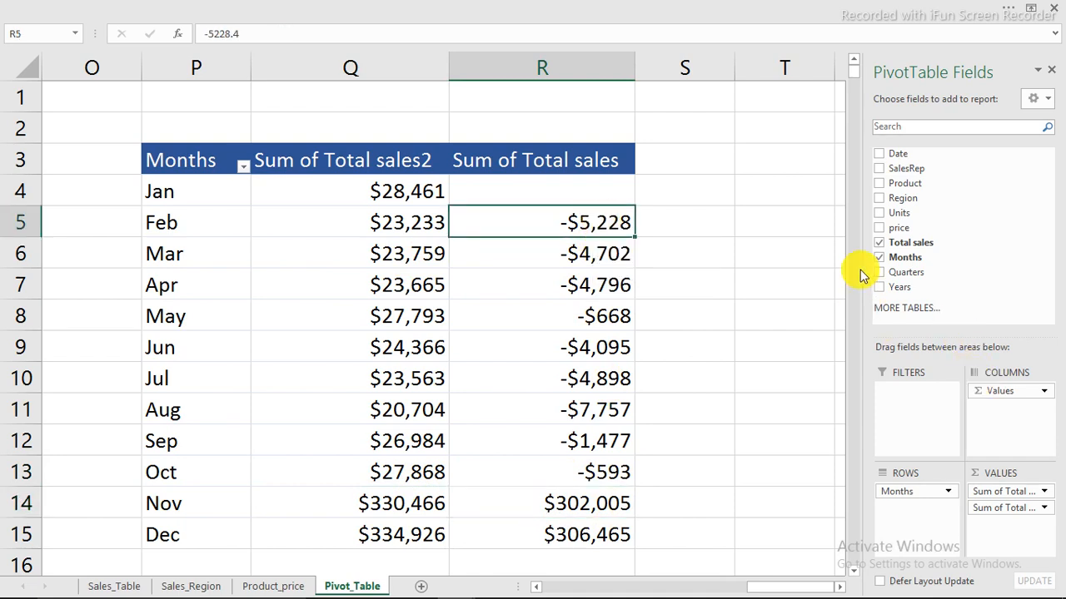
- Add Total sales as a third values field and show it as % Difference From, with base field Months and base item Jan
{"action": "left_click_drag", "start_coordinate": [911, 242], "coordinate": [1002, 521]}
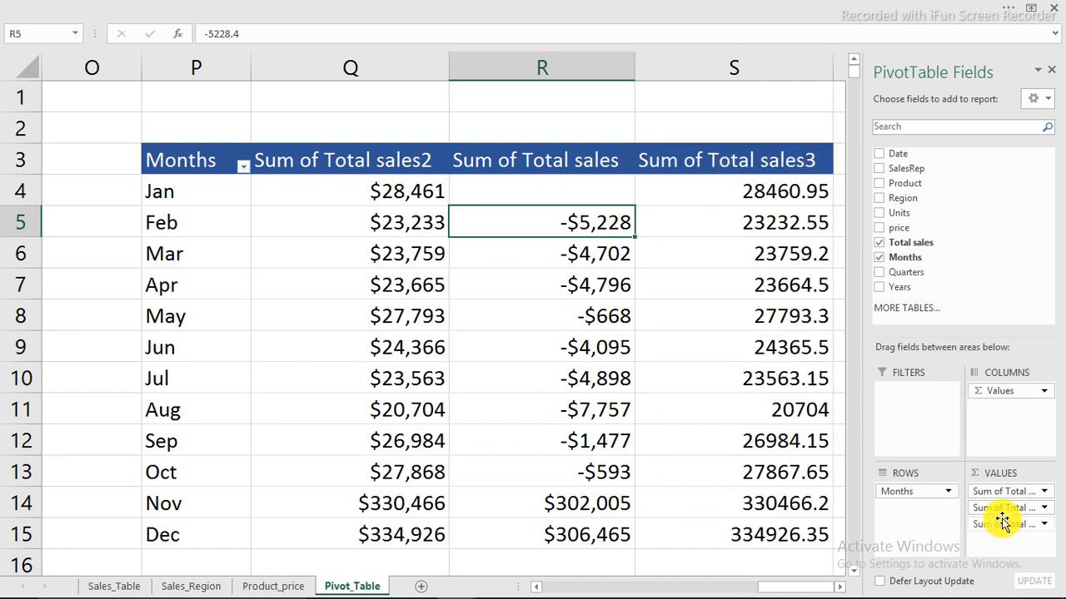
{"action": "left_click", "coordinate": [781, 190]}
{"action": "right_click", "coordinate": [781, 191]}
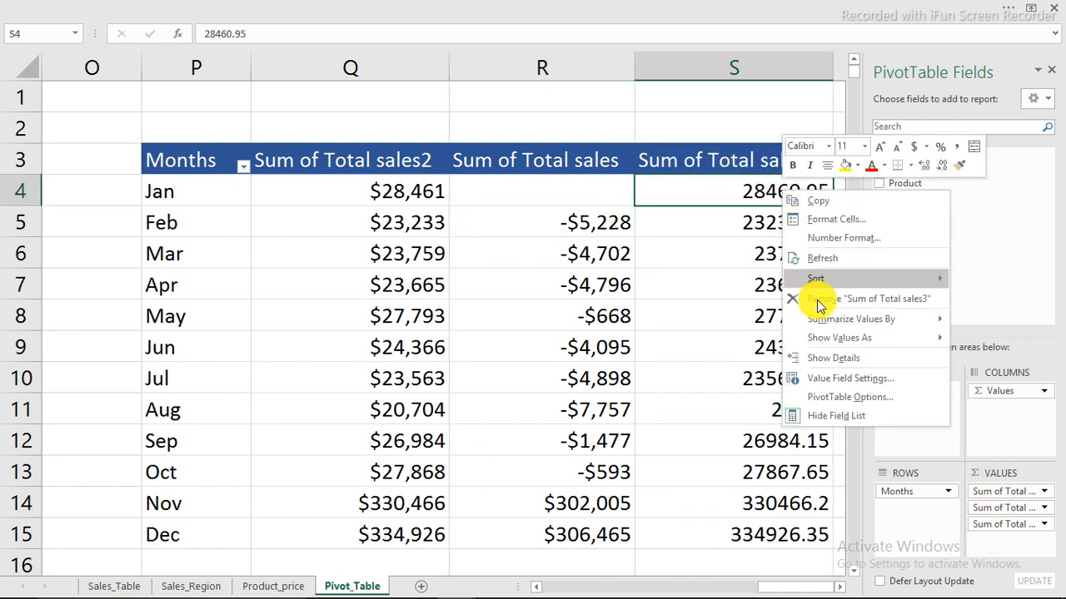
{"action": "mouse_move", "coordinate": [830, 341]}
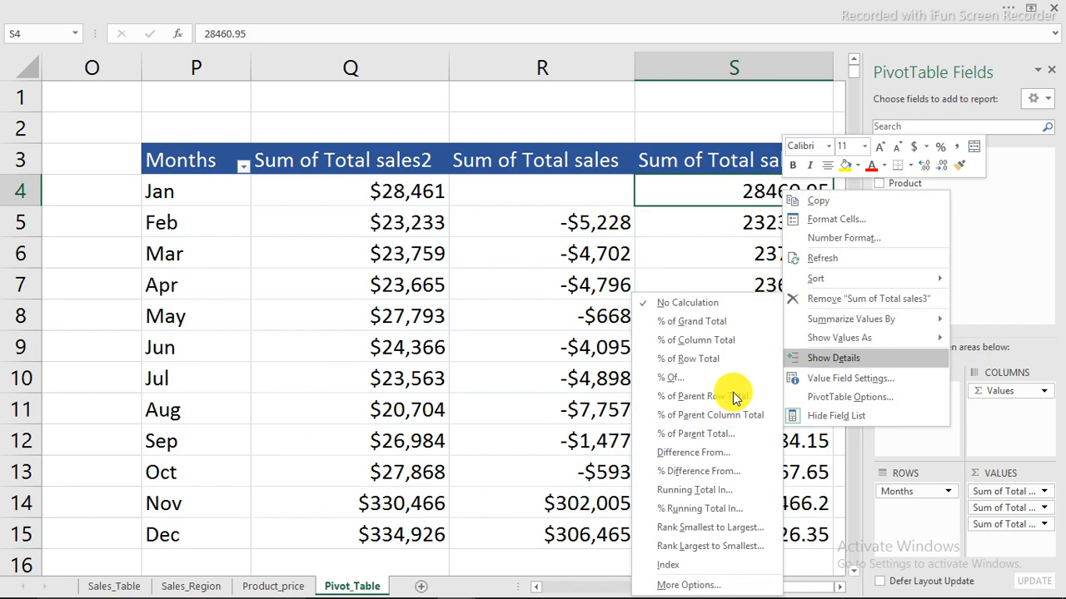
{"action": "left_click", "coordinate": [694, 471]}
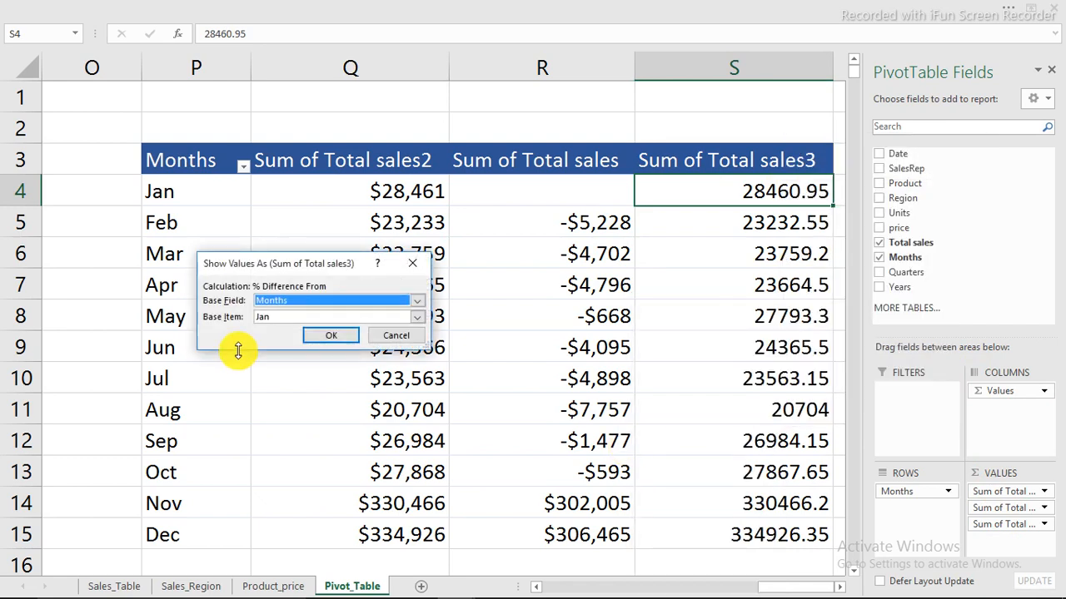
{"action": "left_click", "coordinate": [337, 337]}
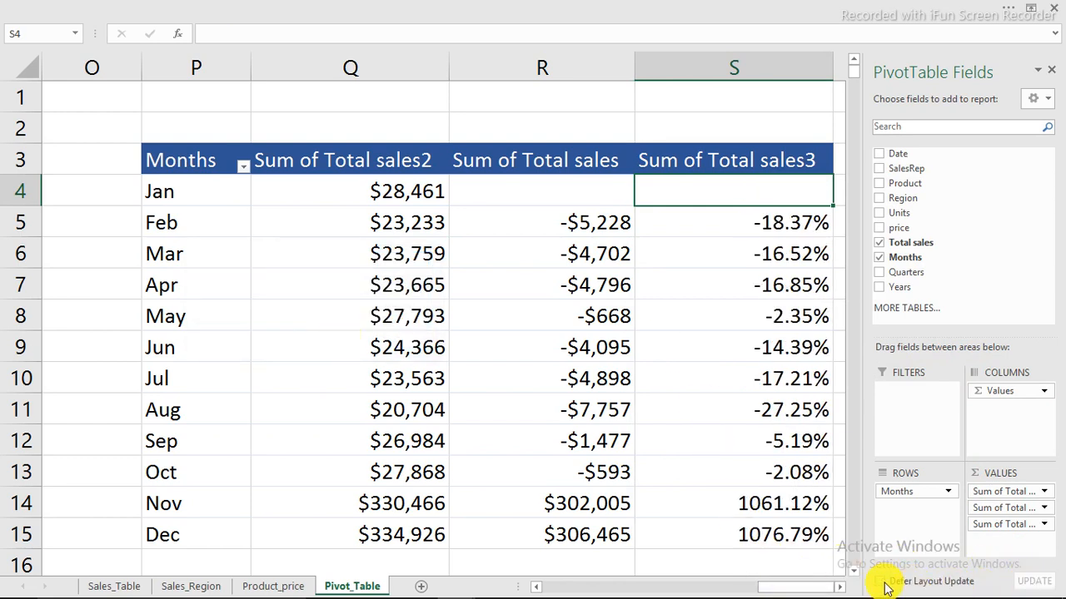
- Examine the percentage differences from January for February to October, and the November and December sales differences
{"action": "left_click", "coordinate": [842, 587]}
{"action": "left_click_drag", "start_coordinate": [691, 219], "coordinate": [692, 532]}
{"action": "left_click_drag", "start_coordinate": [666, 222], "coordinate": [689, 469]}
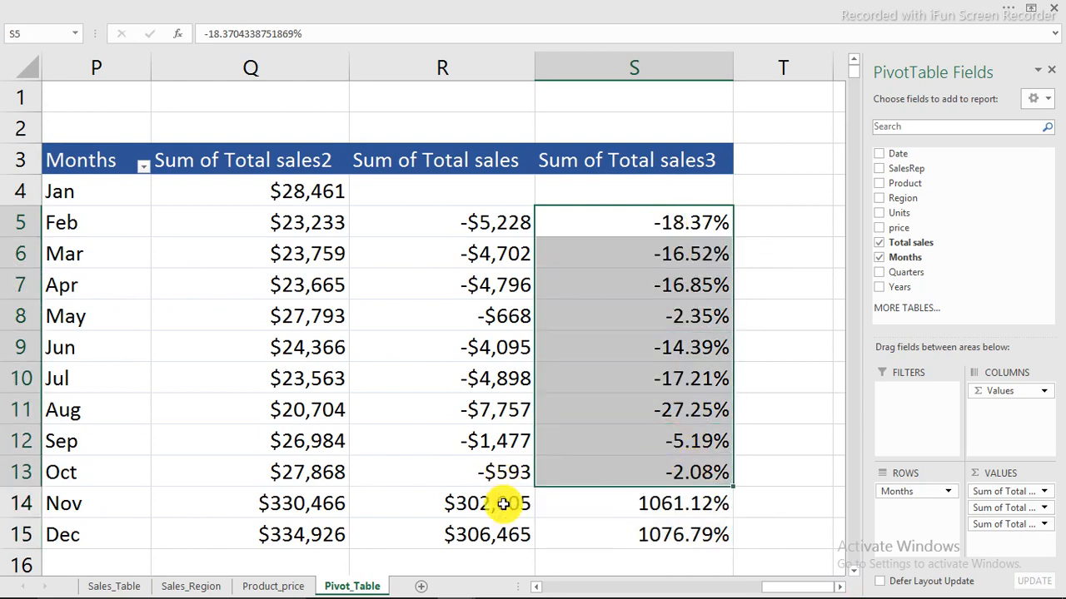
{"action": "left_click_drag", "start_coordinate": [505, 502], "coordinate": [505, 533]}
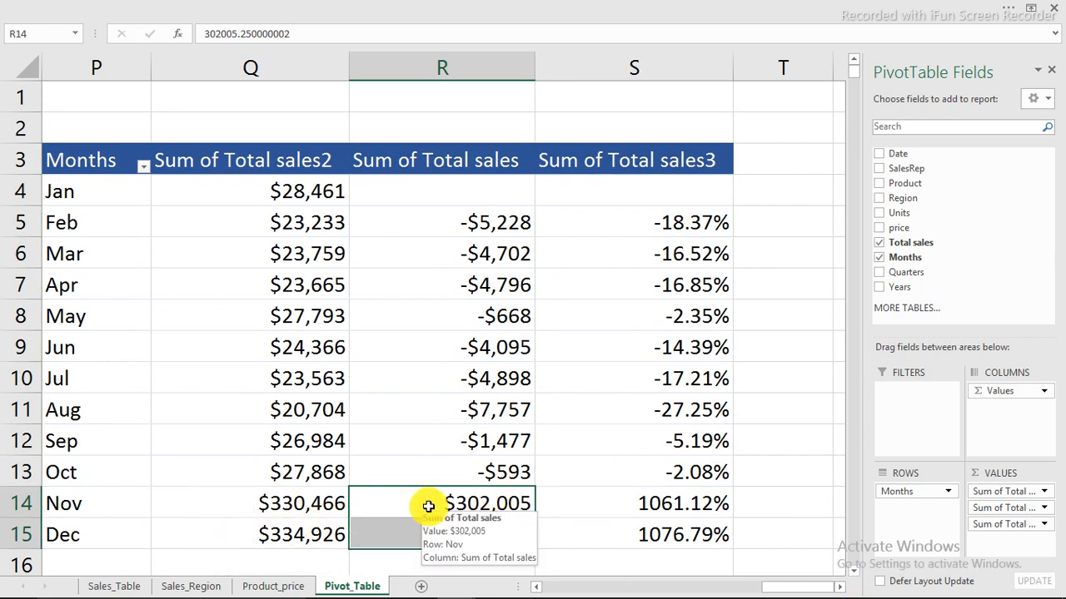
{"action": "mouse_move", "coordinate": [875, 587]}
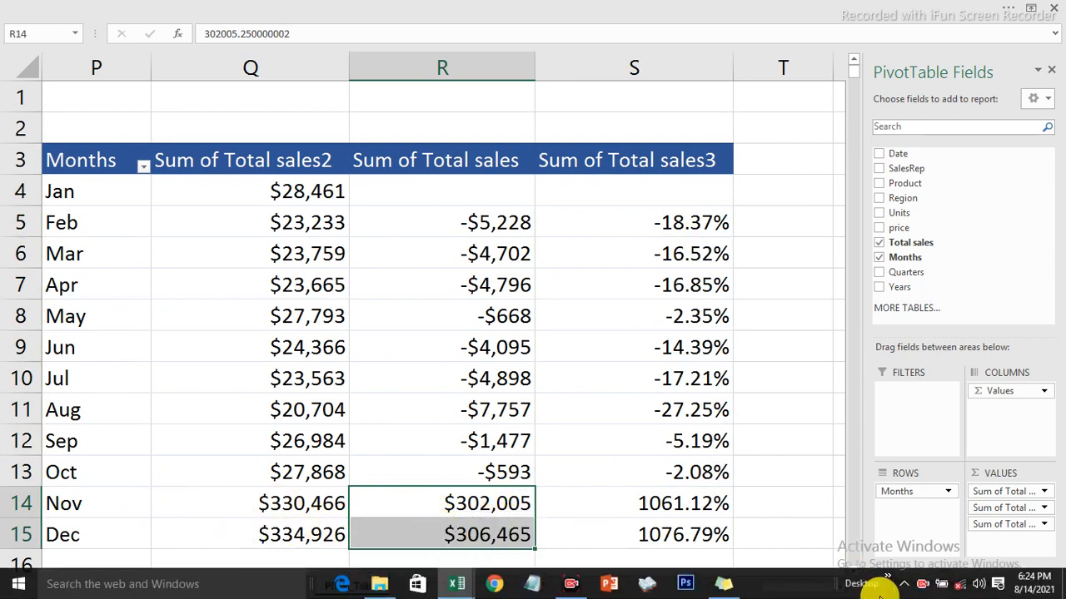
{"action": "left_click", "coordinate": [926, 588]}
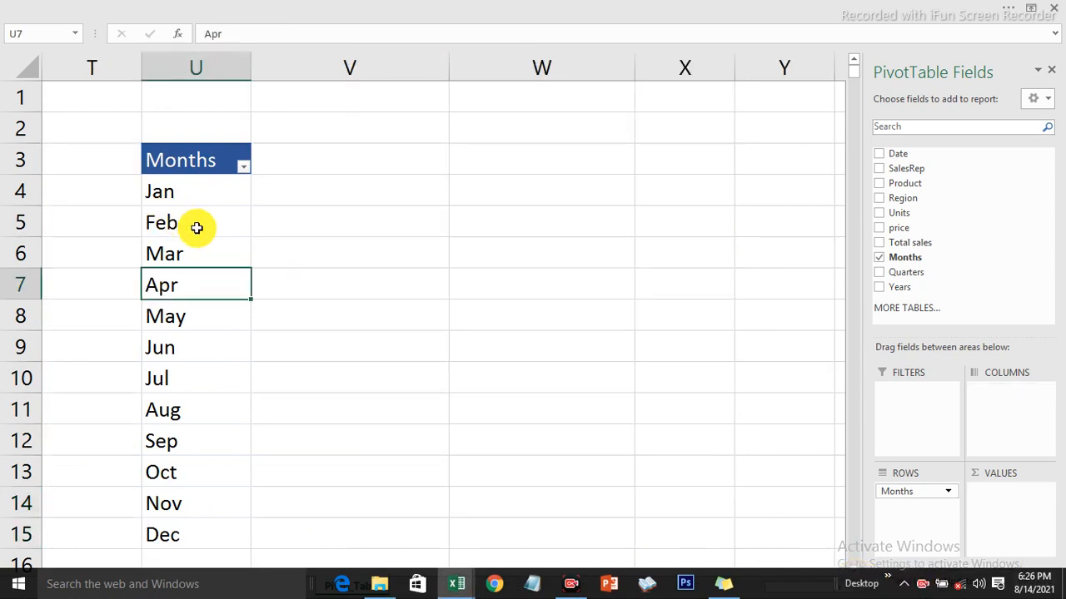
- Add a count of Product to the values of the Months-only pivot table and sort it from largest to smallest
{"action": "left_click", "coordinate": [198, 227]}
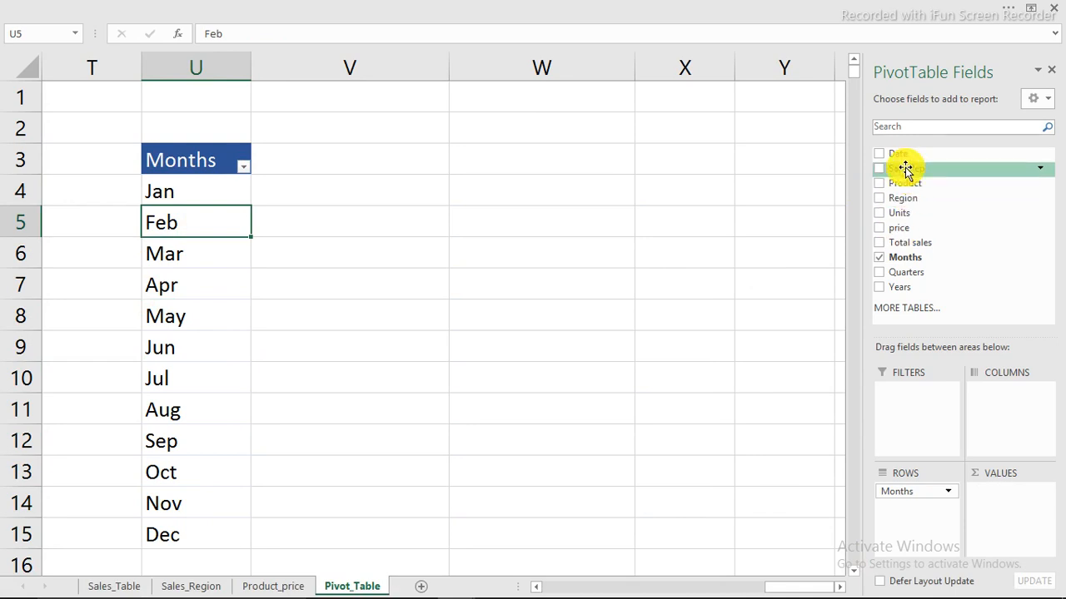
{"action": "left_click_drag", "start_coordinate": [907, 183], "coordinate": [1018, 516]}
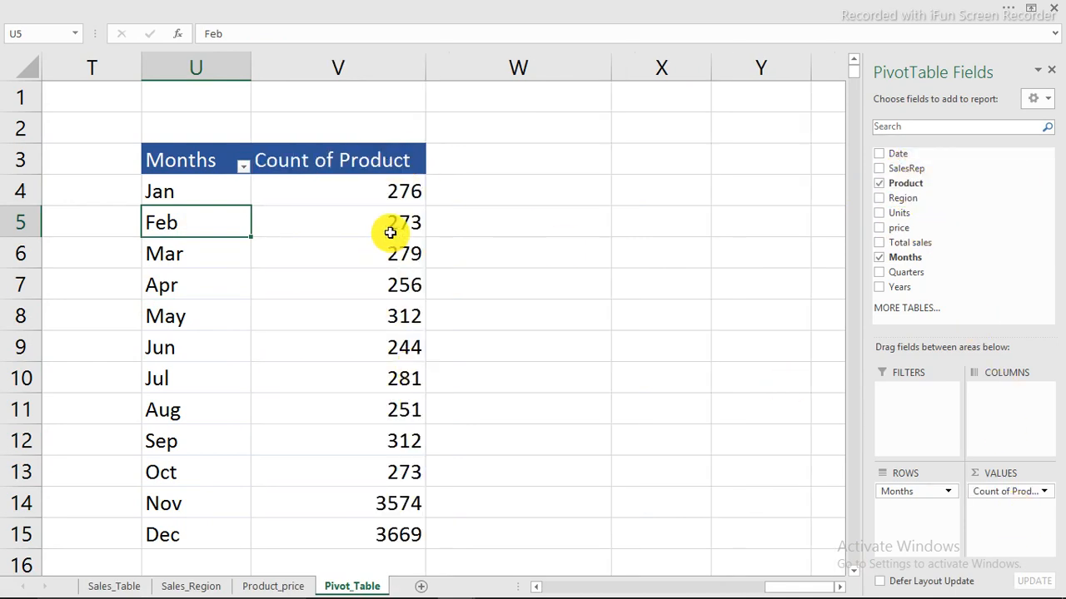
{"action": "left_click", "coordinate": [377, 271]}
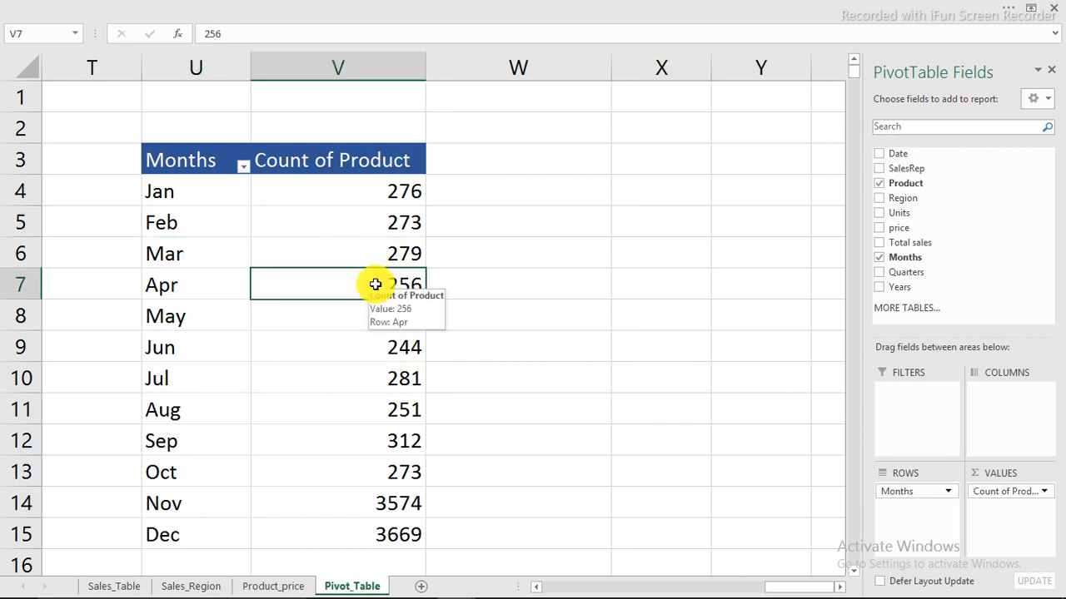
{"action": "right_click", "coordinate": [376, 285]}
{"action": "mouse_move", "coordinate": [409, 376]}
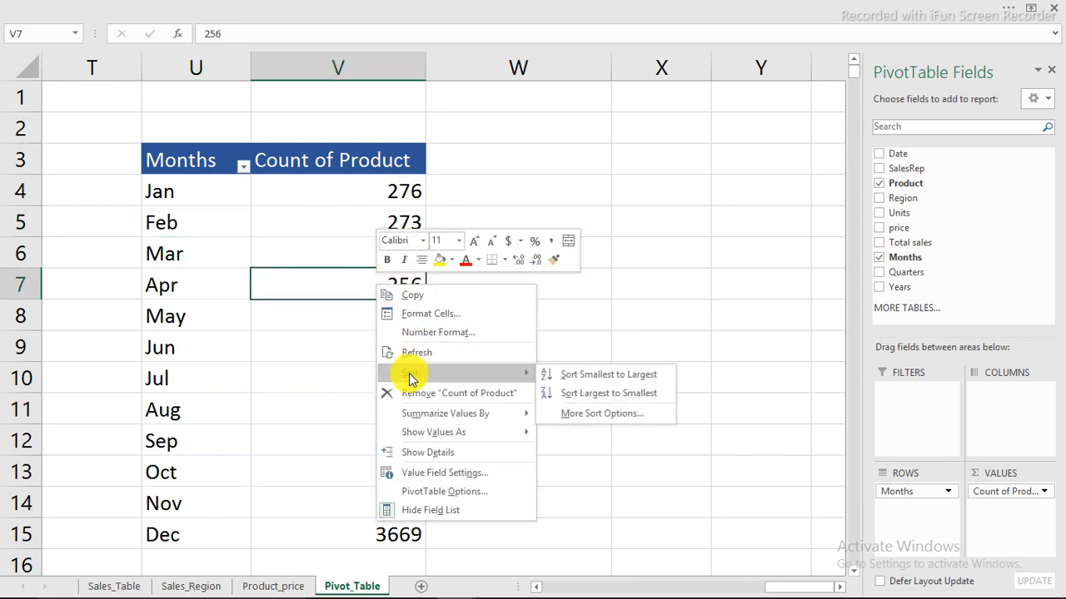
{"action": "left_click", "coordinate": [593, 397]}
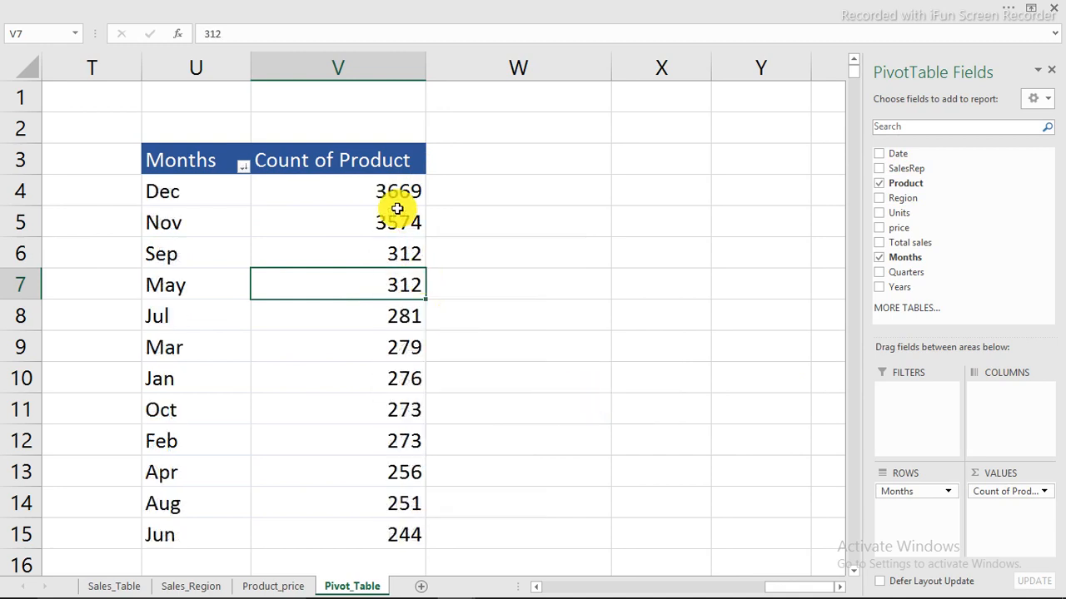
- Examine the product counts of the two highest-ranked months and the lowest-ranked month in the sorted pivot table
{"action": "left_click", "coordinate": [394, 192]}
{"action": "left_click", "coordinate": [400, 217]}
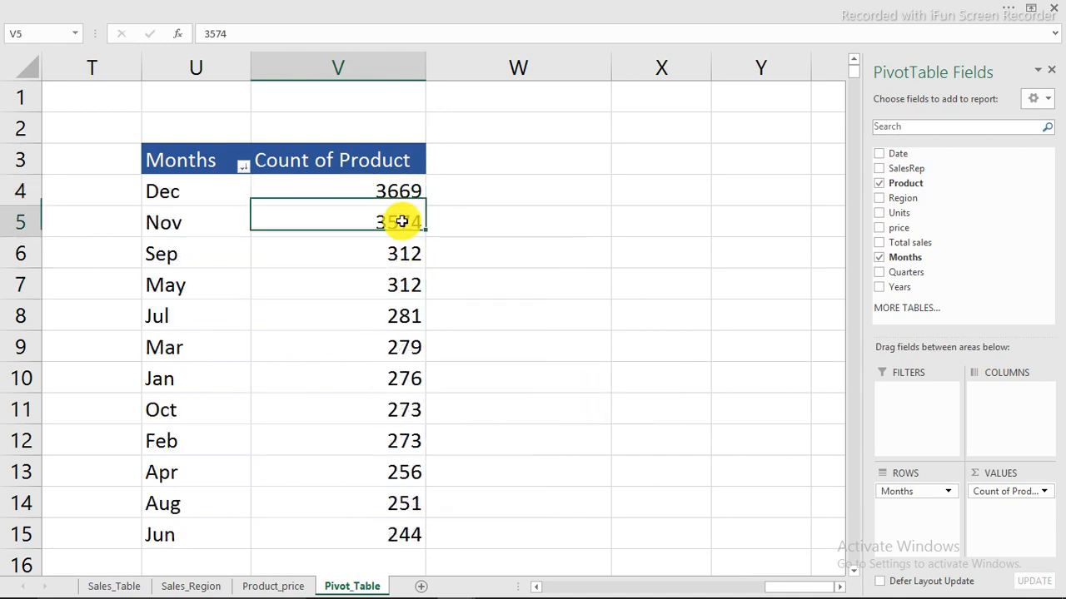
{"action": "left_click_drag", "start_coordinate": [399, 191], "coordinate": [406, 230]}
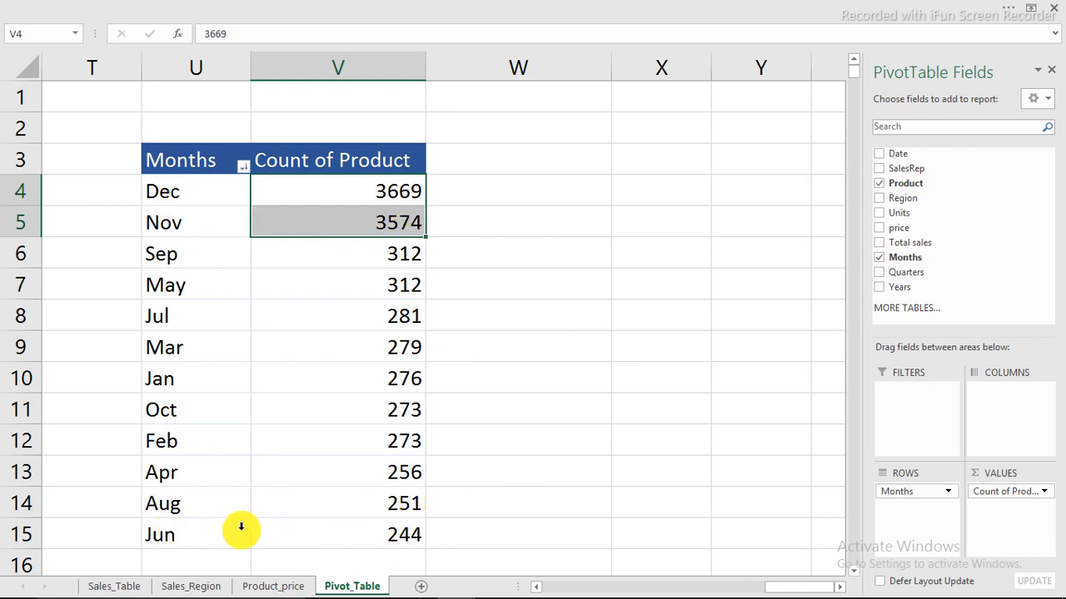
{"action": "left_click", "coordinate": [388, 534]}
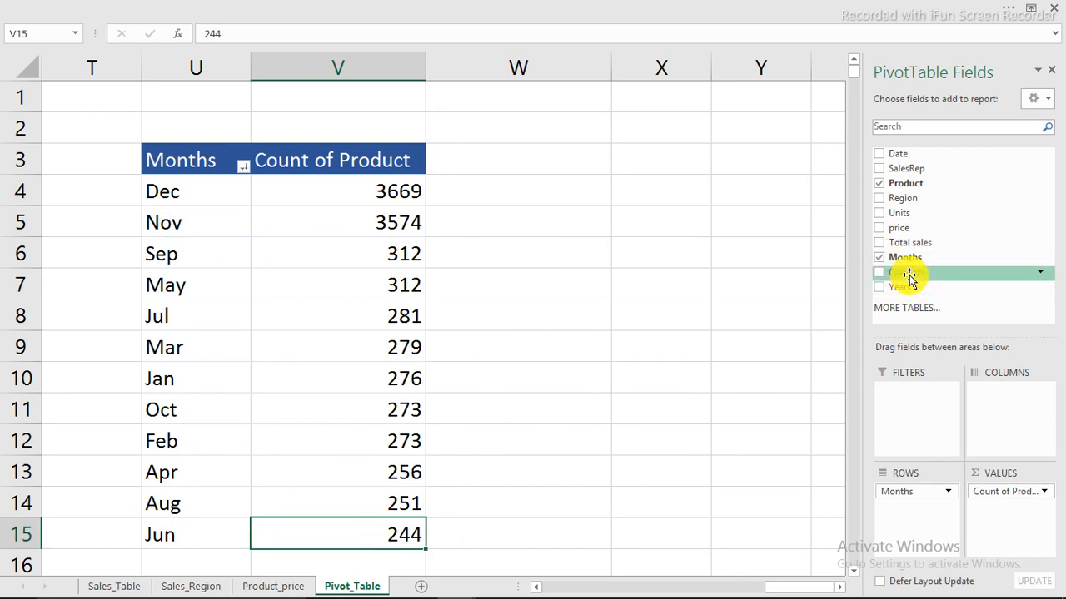
- Insert a timeline for the Date field of the product count pivot table and place it beside the table, over columns W to AA
{"action": "left_click", "coordinate": [393, 222]}
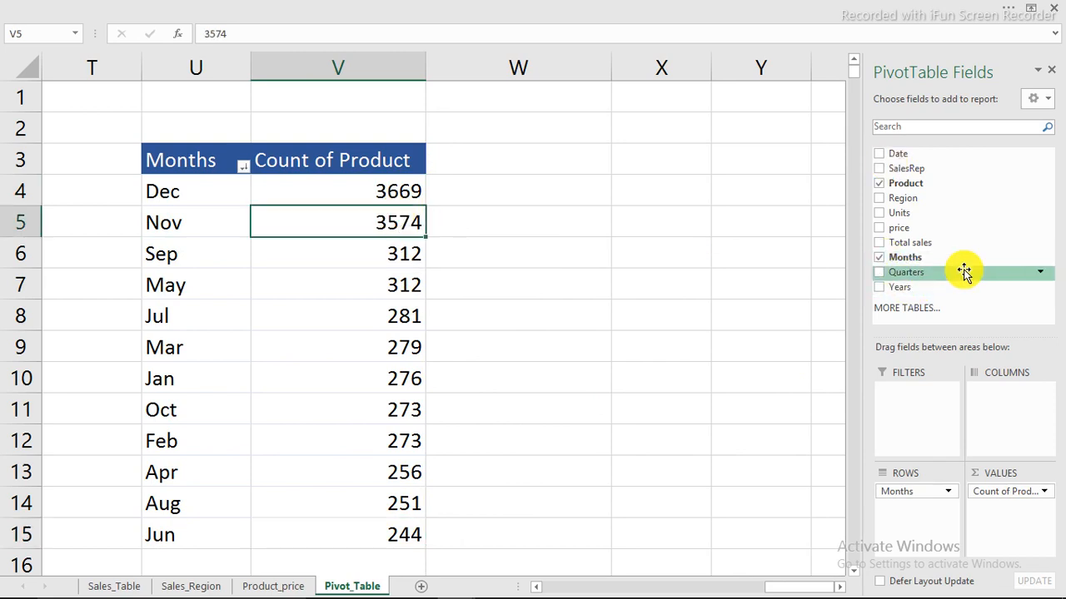
{"action": "left_click", "coordinate": [544, 8]}
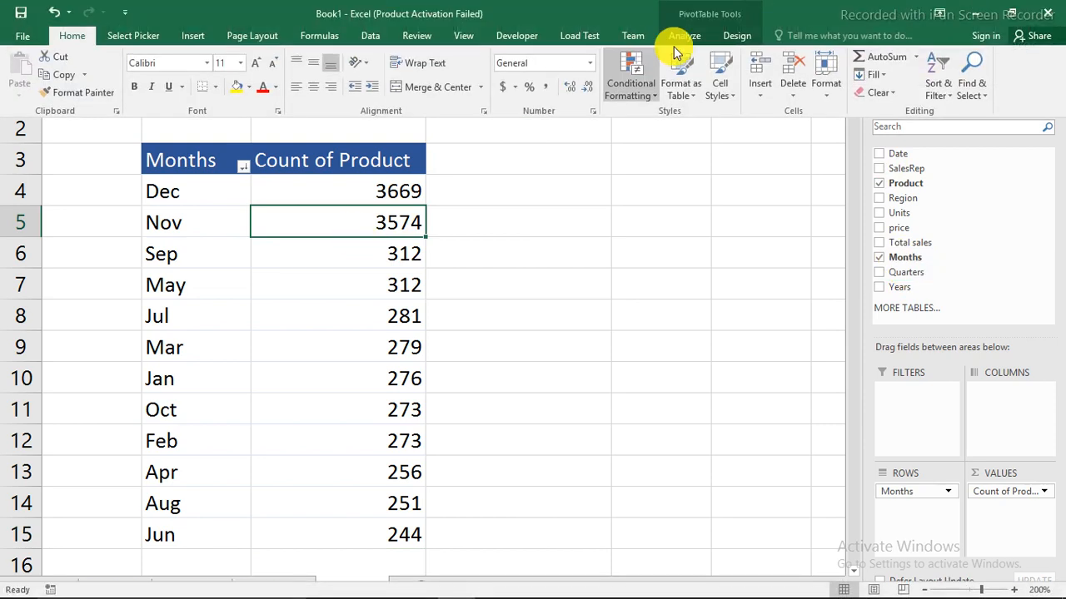
{"action": "left_click", "coordinate": [685, 36]}
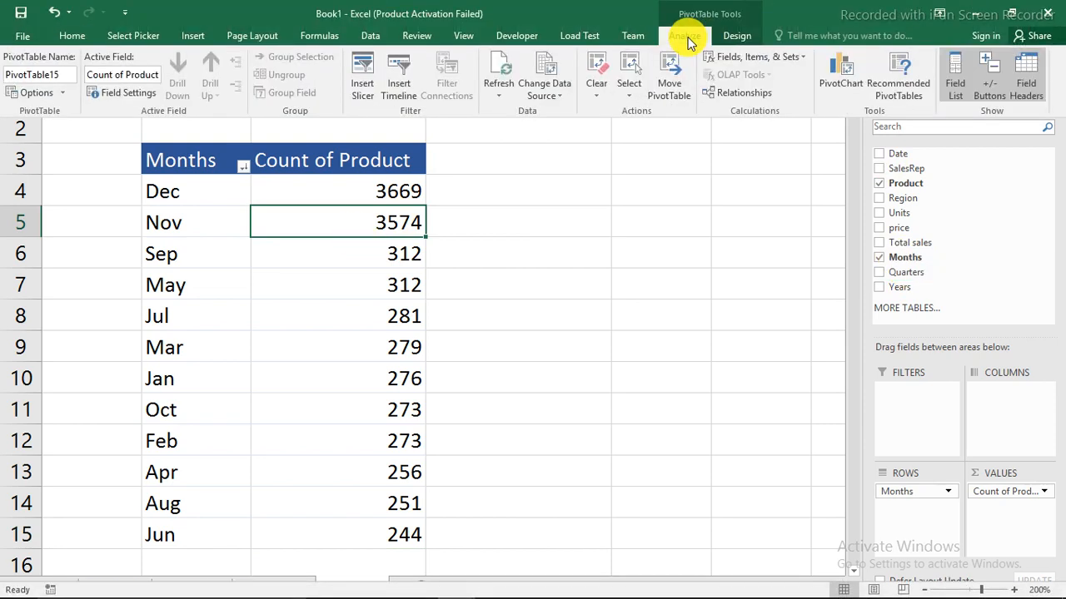
{"action": "left_click", "coordinate": [402, 79]}
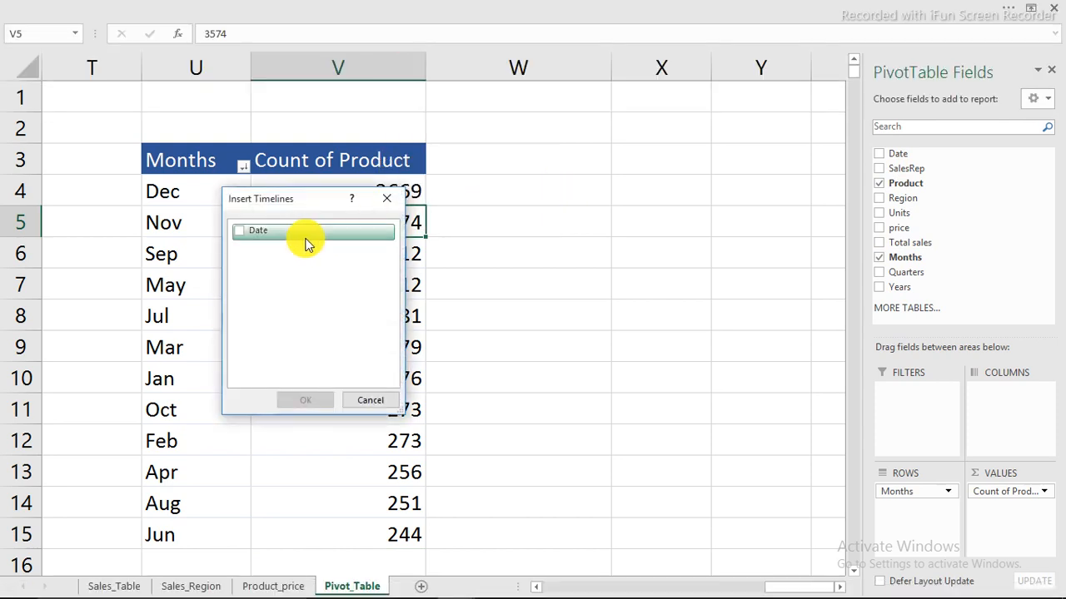
{"action": "left_click", "coordinate": [241, 233]}
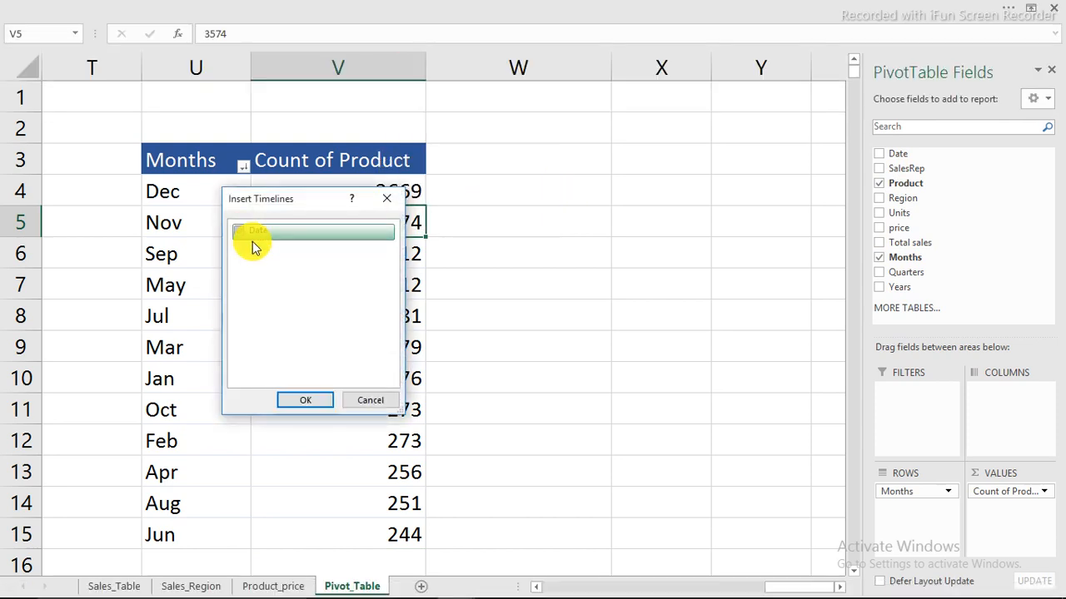
{"action": "left_click", "coordinate": [314, 402]}
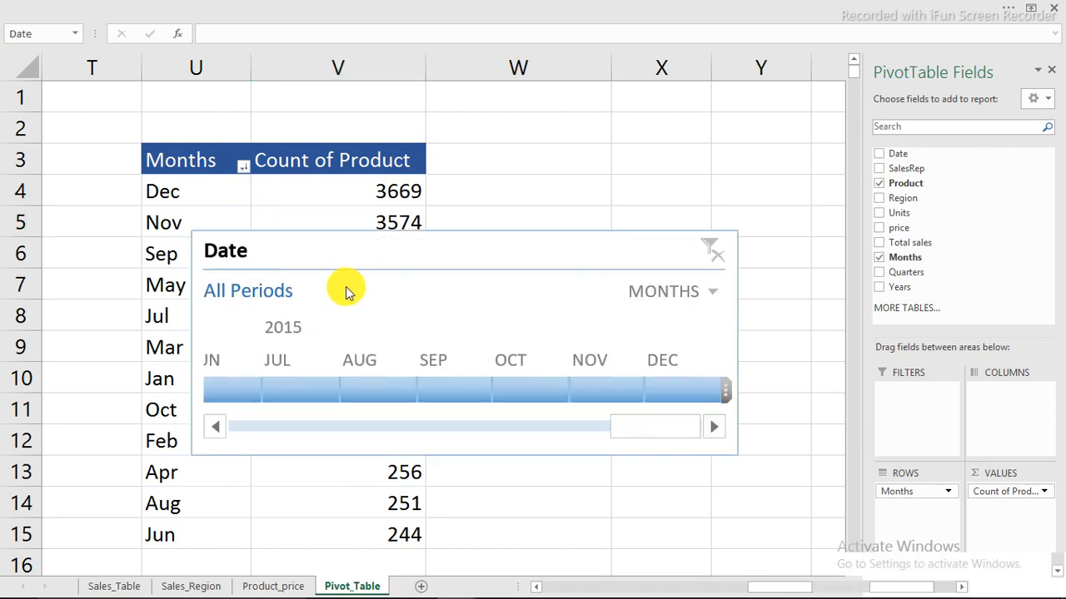
{"action": "left_click_drag", "start_coordinate": [410, 243], "coordinate": [695, 127]}
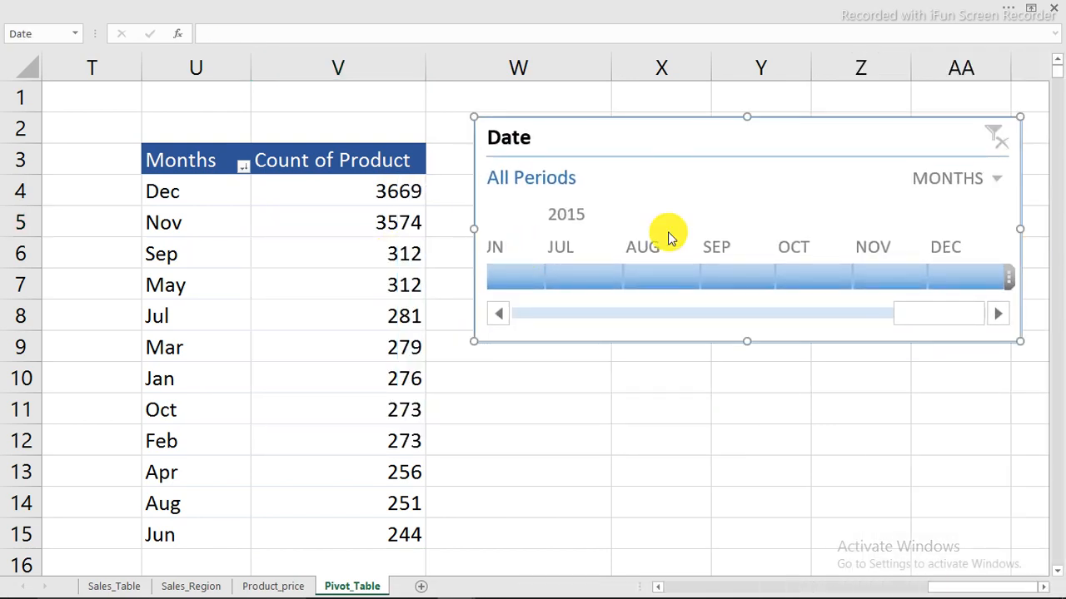
- Try the Quarters and Months time levels of the Date timeline and set it to Years
{"action": "left_click", "coordinate": [997, 183]}
{"action": "left_click", "coordinate": [969, 222]}
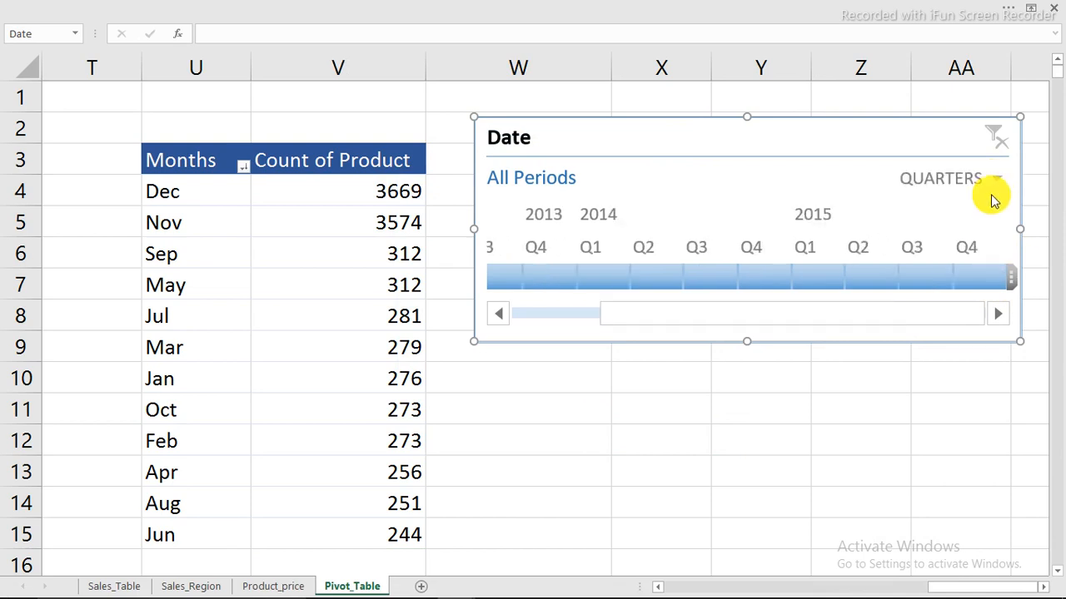
{"action": "left_click", "coordinate": [999, 185]}
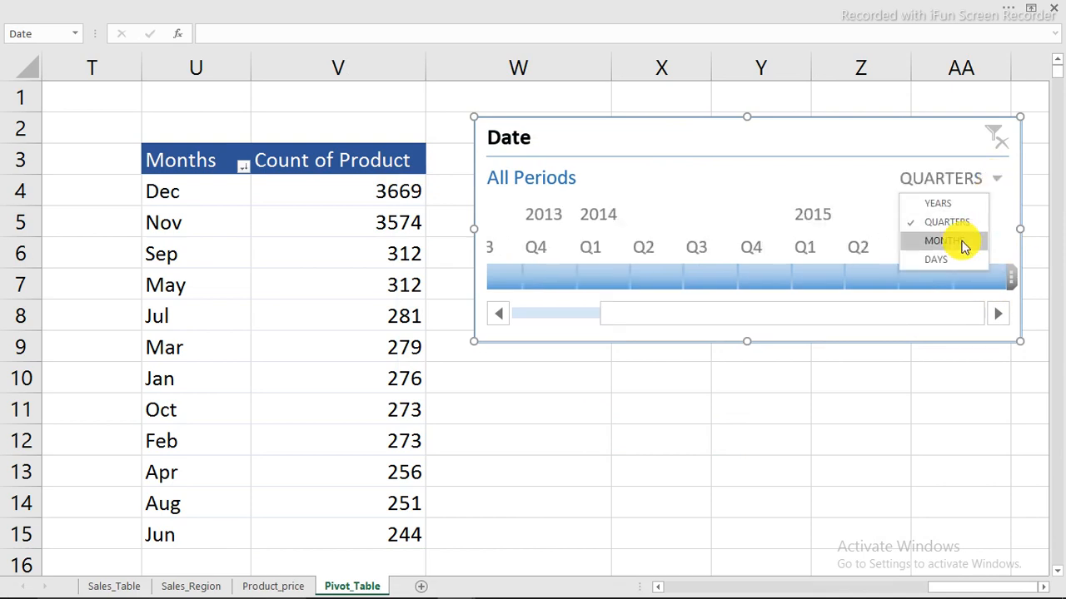
{"action": "left_click", "coordinate": [964, 244]}
{"action": "left_click", "coordinate": [997, 183]}
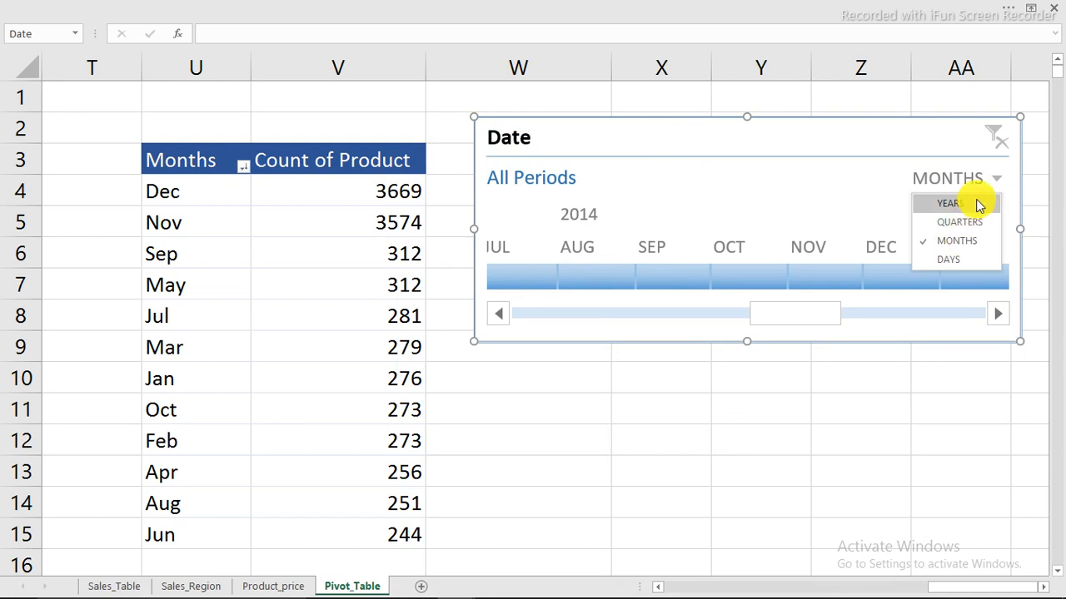
{"action": "left_click", "coordinate": [979, 204]}
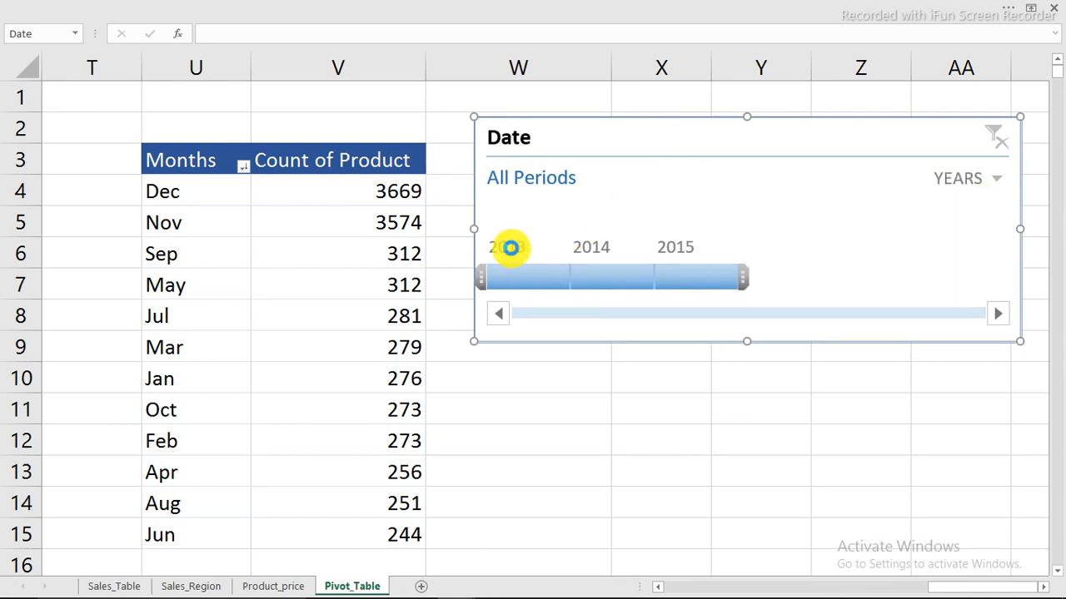
- Filter the product counts by 2013, 2014 and 2015 in turn with the timeline, and return to 2013
{"action": "left_click", "coordinate": [511, 248]}
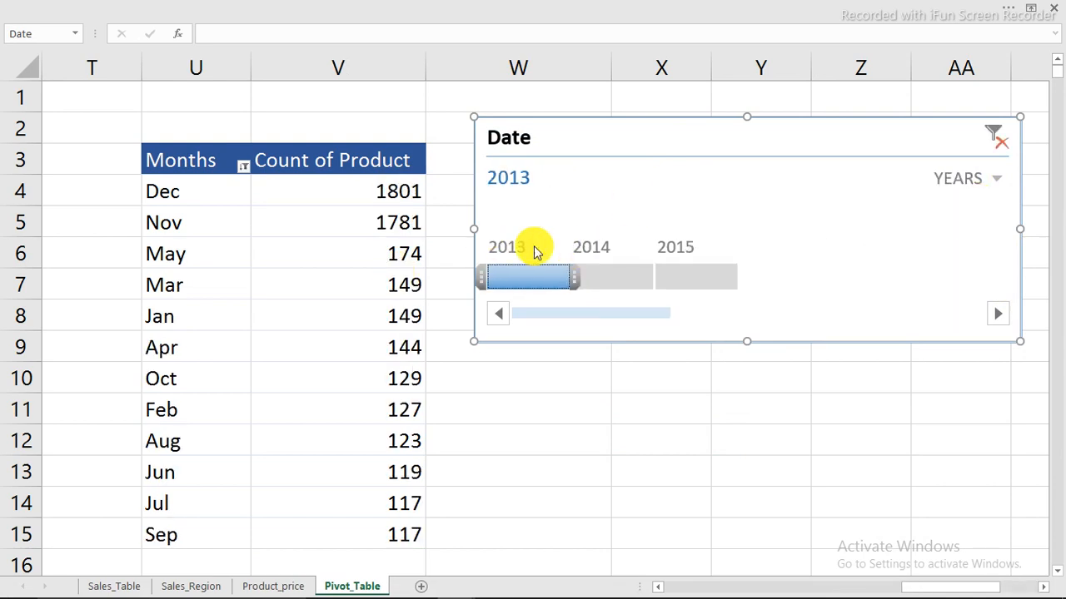
{"action": "left_click", "coordinate": [605, 256]}
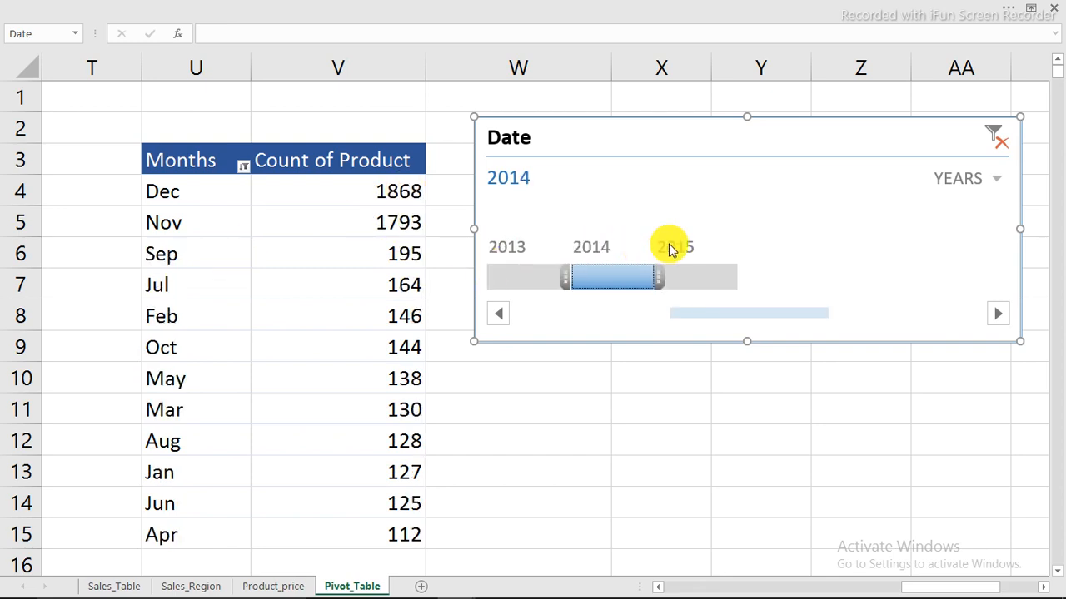
{"action": "left_click", "coordinate": [682, 276]}
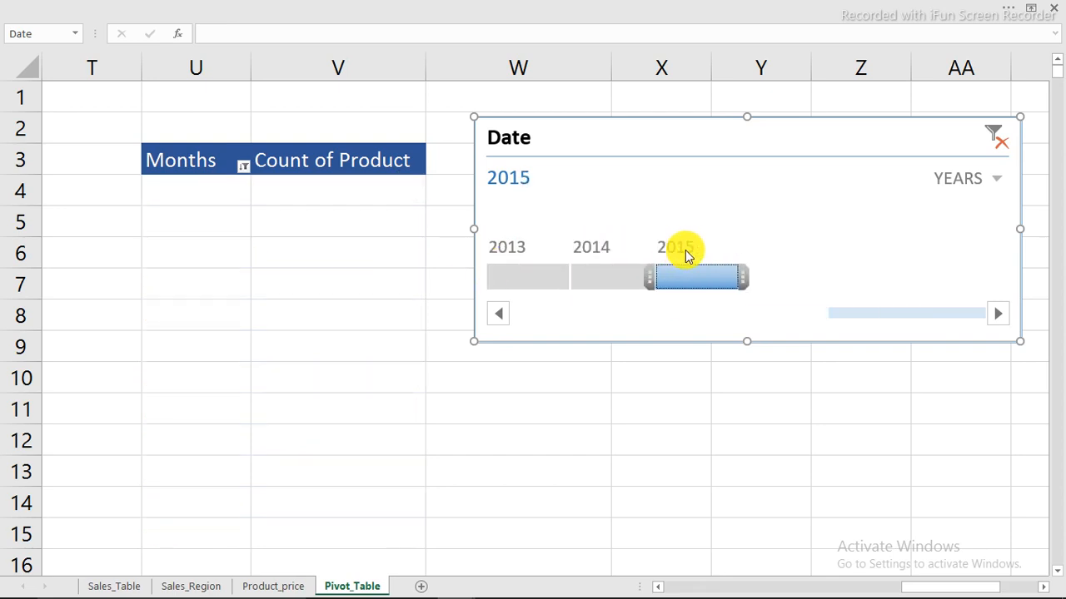
{"action": "left_click", "coordinate": [522, 266]}
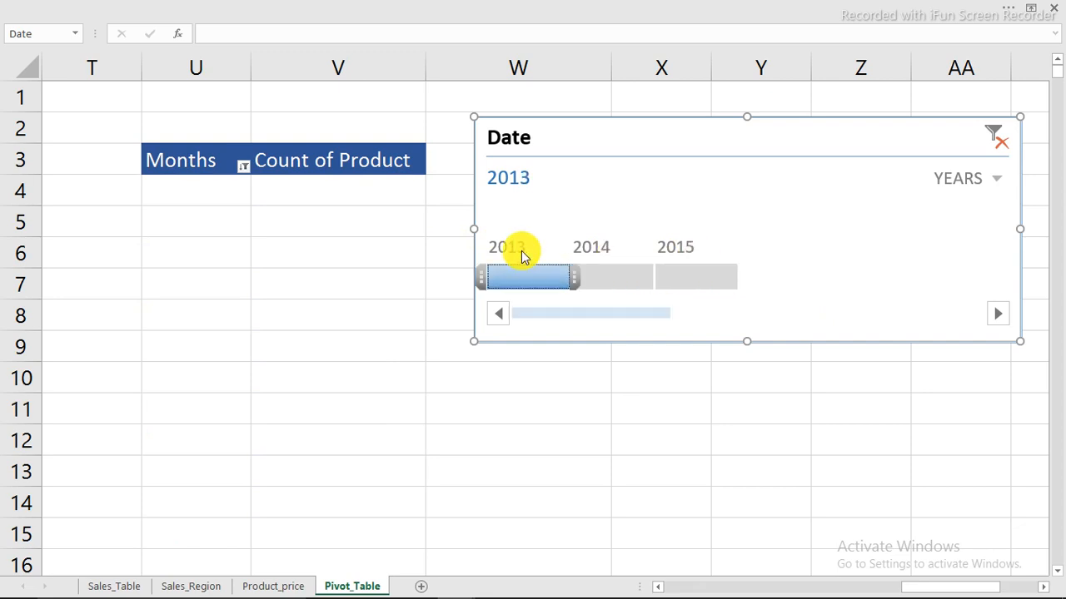
- Set the timeline to Quarters, compare the product counts for Q1 and Q2 2013, and clear the timeline filter
{"action": "left_click", "coordinate": [990, 177]}
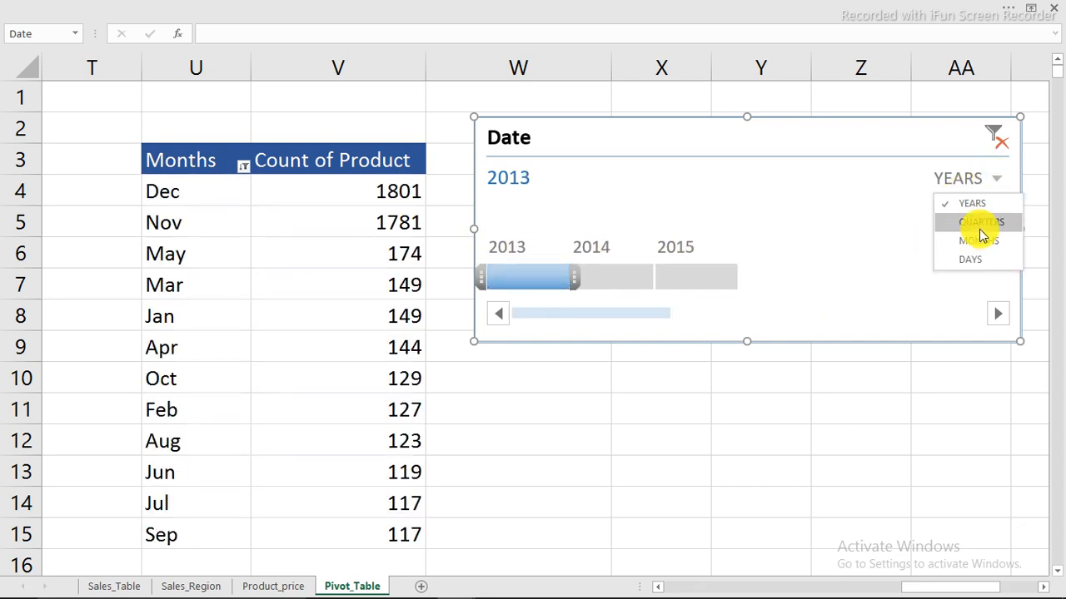
{"action": "left_click", "coordinate": [980, 223]}
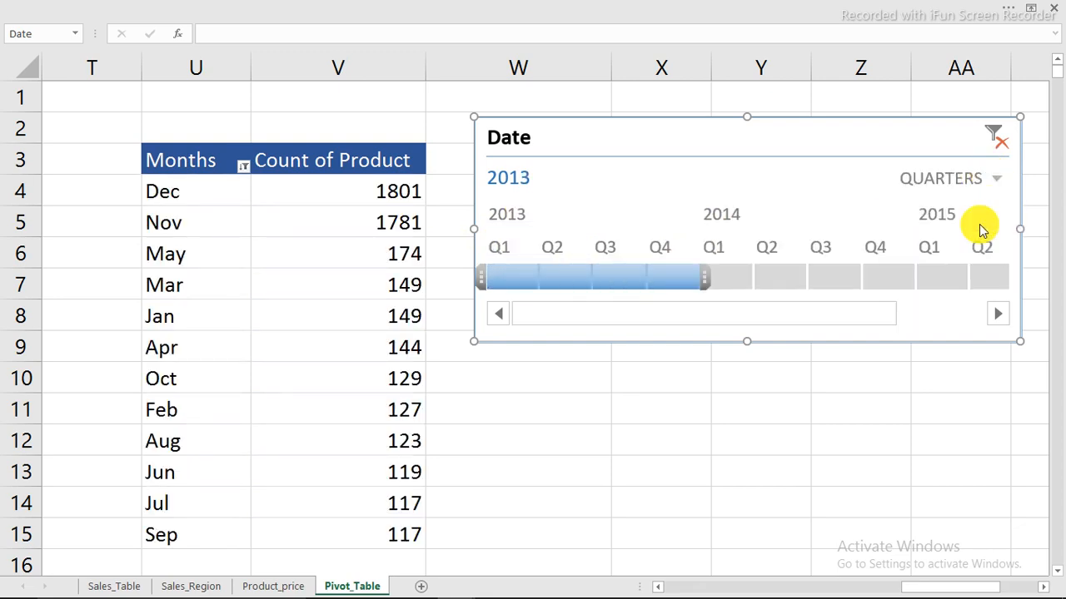
{"action": "left_click", "coordinate": [500, 252]}
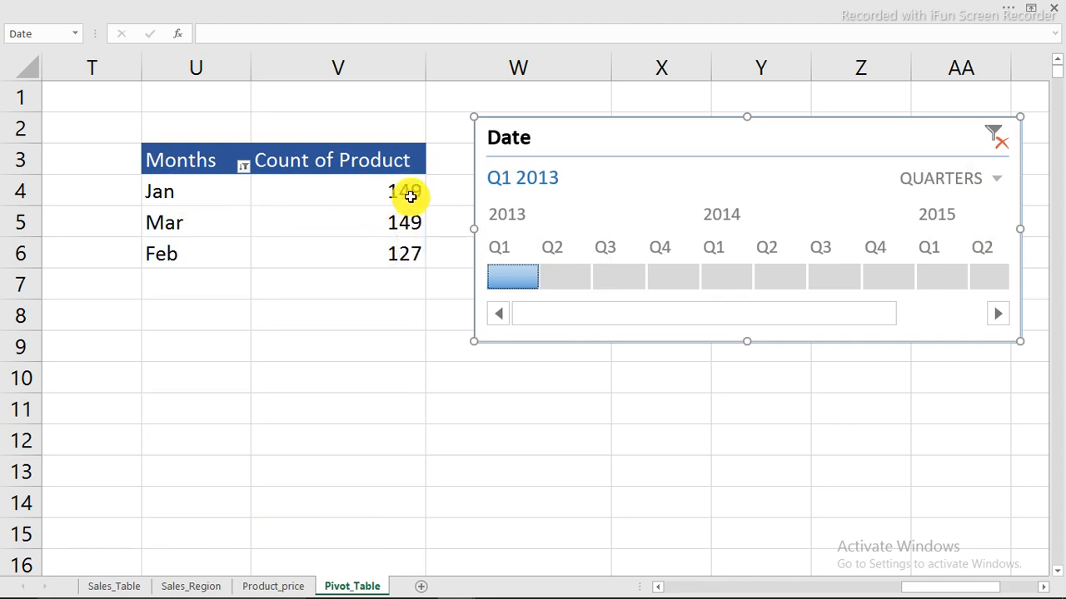
{"action": "left_click_drag", "start_coordinate": [409, 193], "coordinate": [406, 221]}
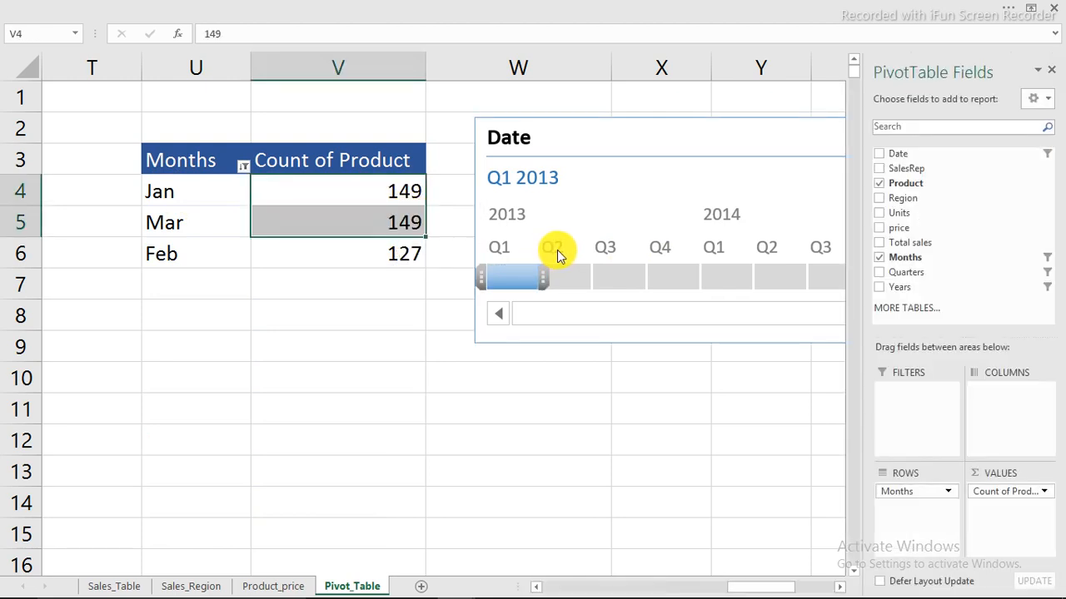
{"action": "left_click", "coordinate": [559, 253]}
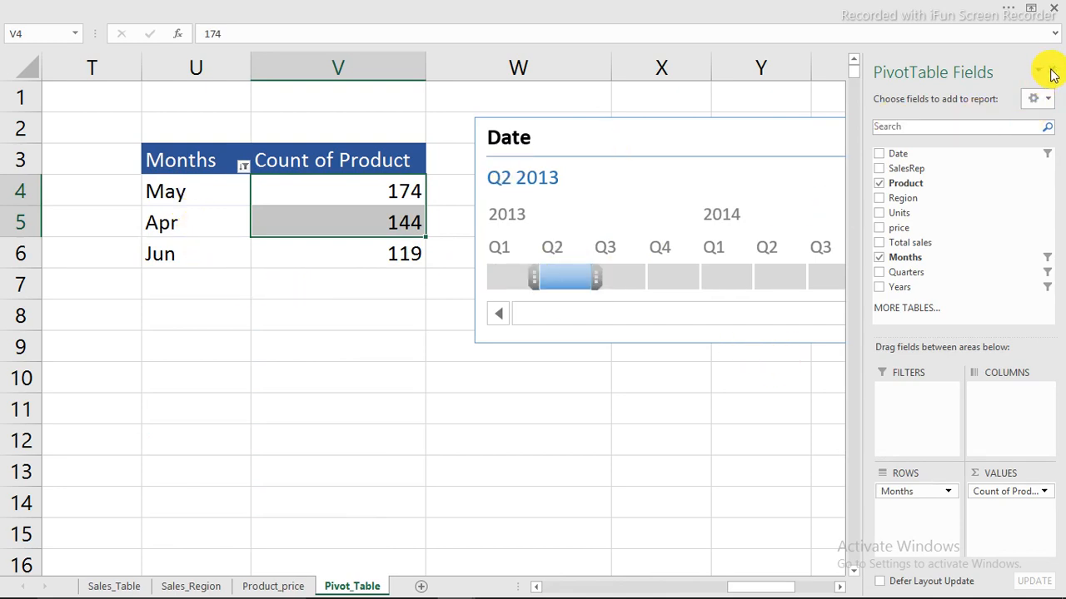
{"action": "left_click", "coordinate": [1000, 138]}
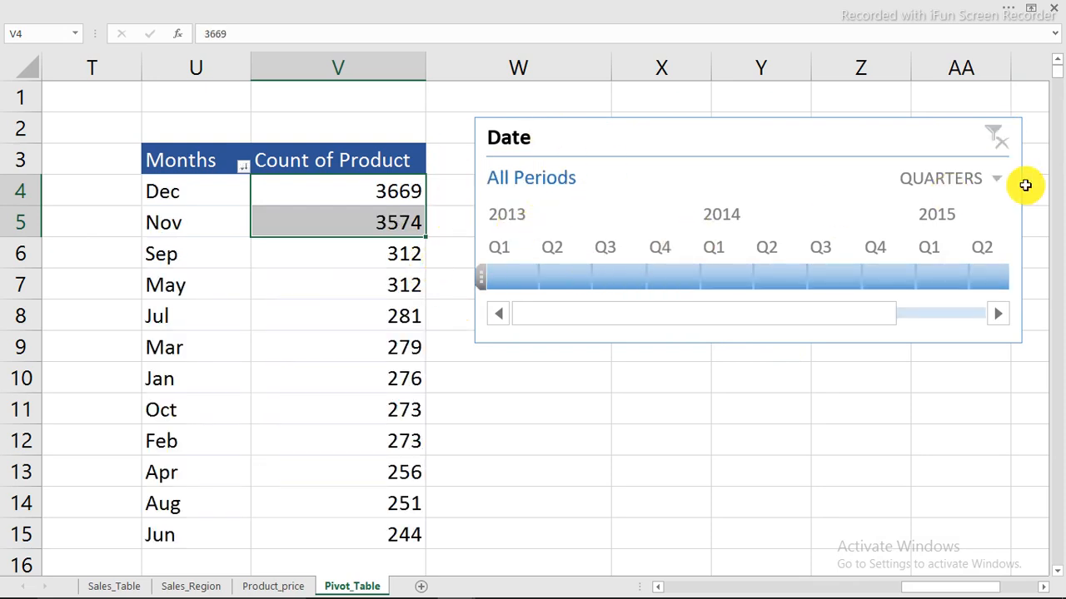
- Set the timeline to Days, try single-day filters in March 2014 such as Mar 19, and clear the filter
{"action": "left_click", "coordinate": [998, 180]}
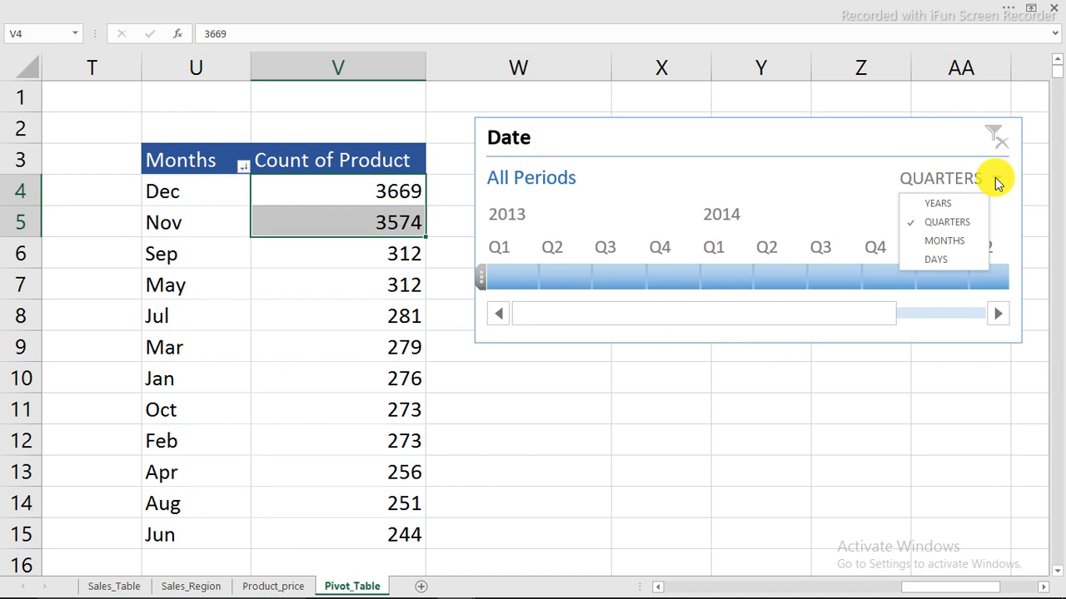
{"action": "left_click", "coordinate": [943, 261]}
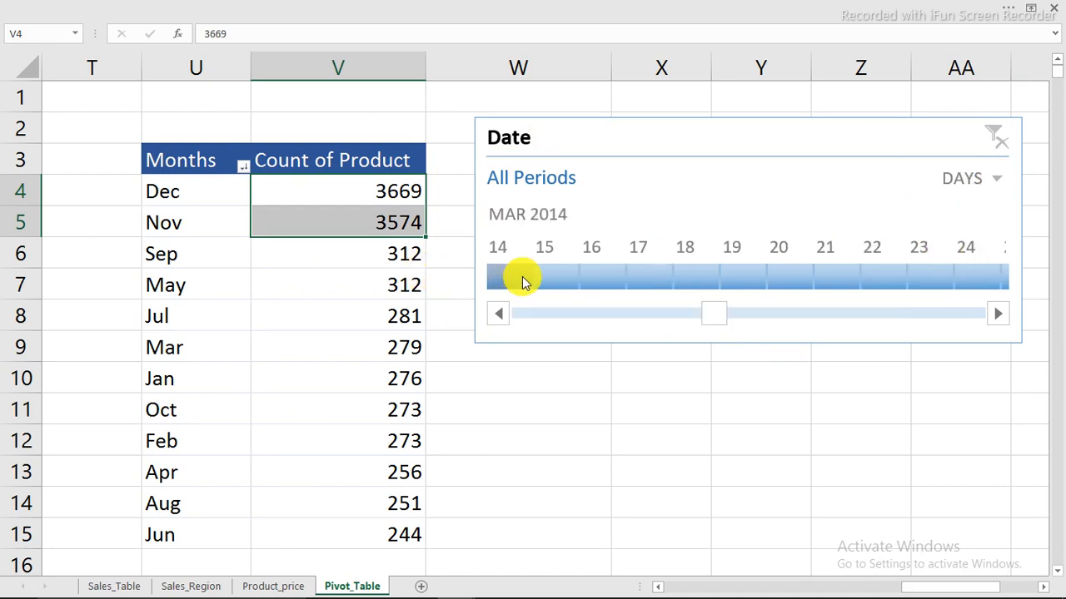
{"action": "left_click", "coordinate": [510, 279]}
{"action": "left_click_drag", "start_coordinate": [531, 280], "coordinate": [838, 288]}
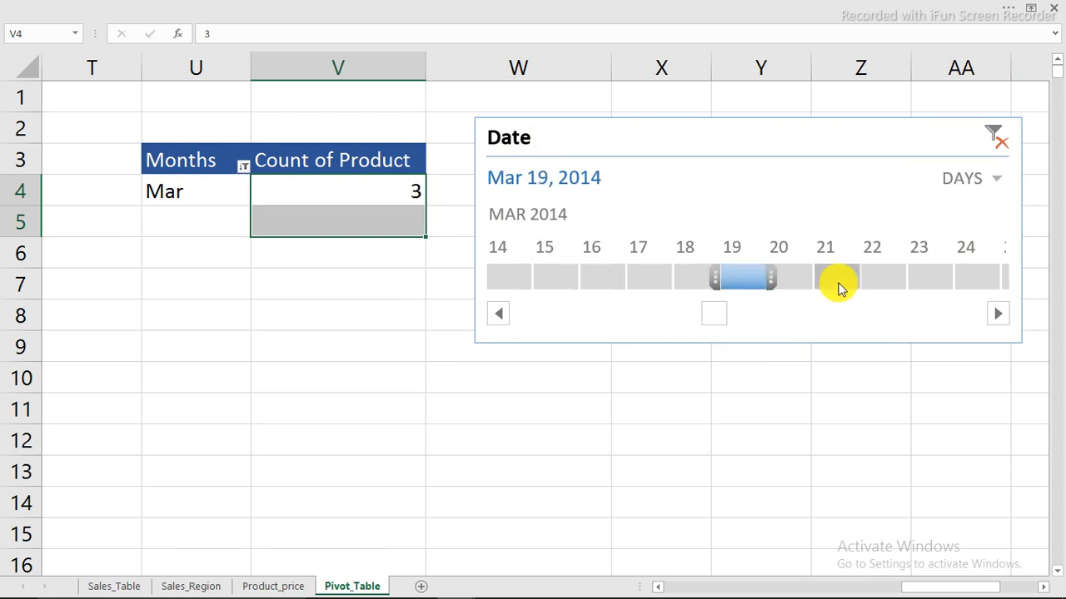
{"action": "left_click", "coordinate": [939, 283]}
{"action": "left_click", "coordinate": [995, 137]}
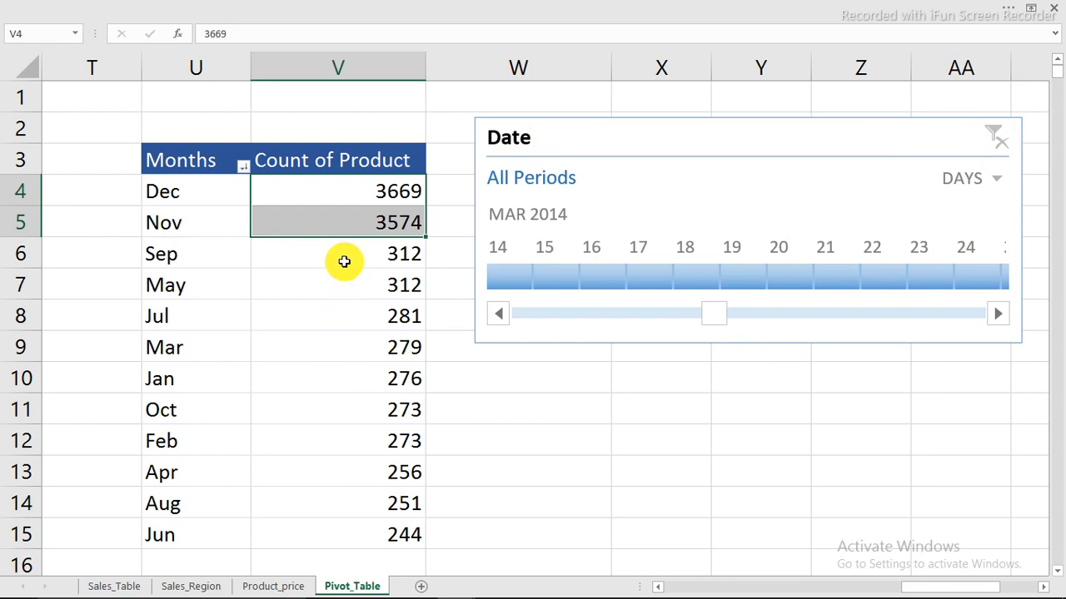
{"action": "mouse_move", "coordinate": [331, 263]}
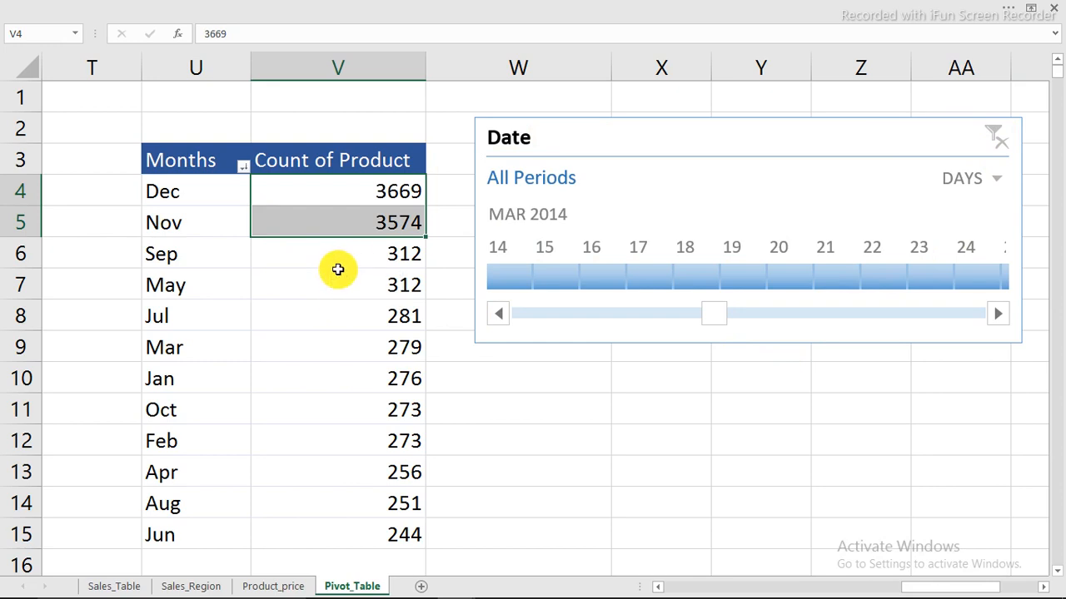
{"action": "mouse_move", "coordinate": [309, 353]}
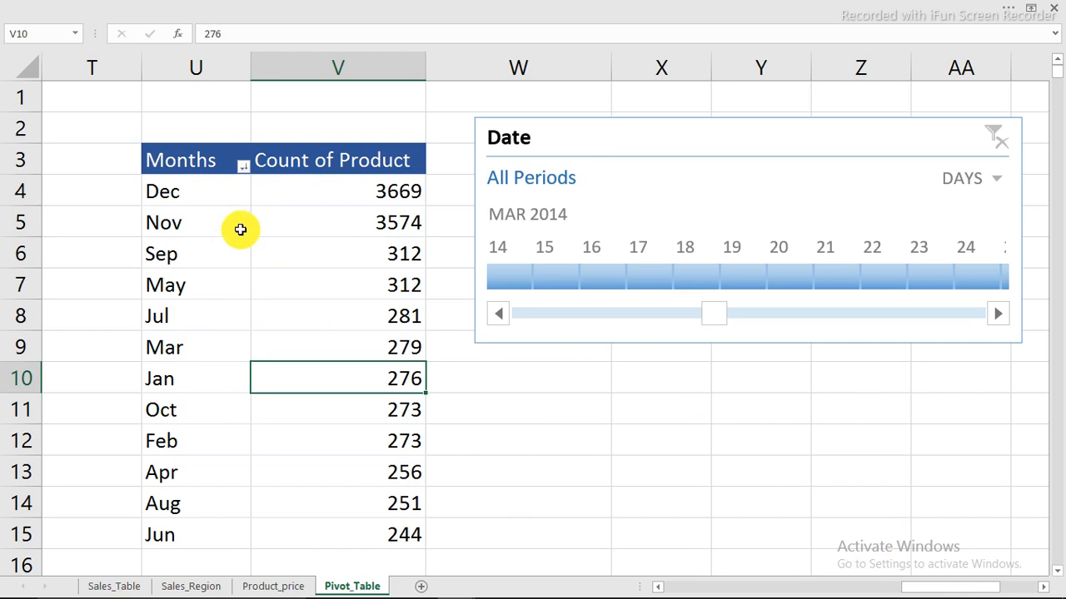
{"action": "left_click", "coordinate": [214, 192]}
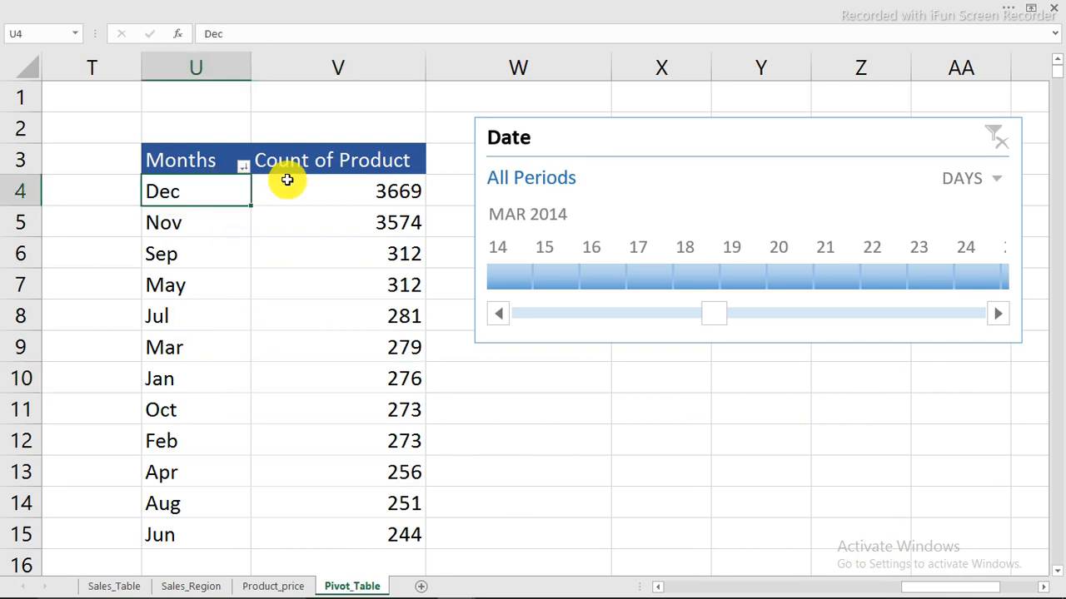
{"action": "double_click", "coordinate": [195, 191]}
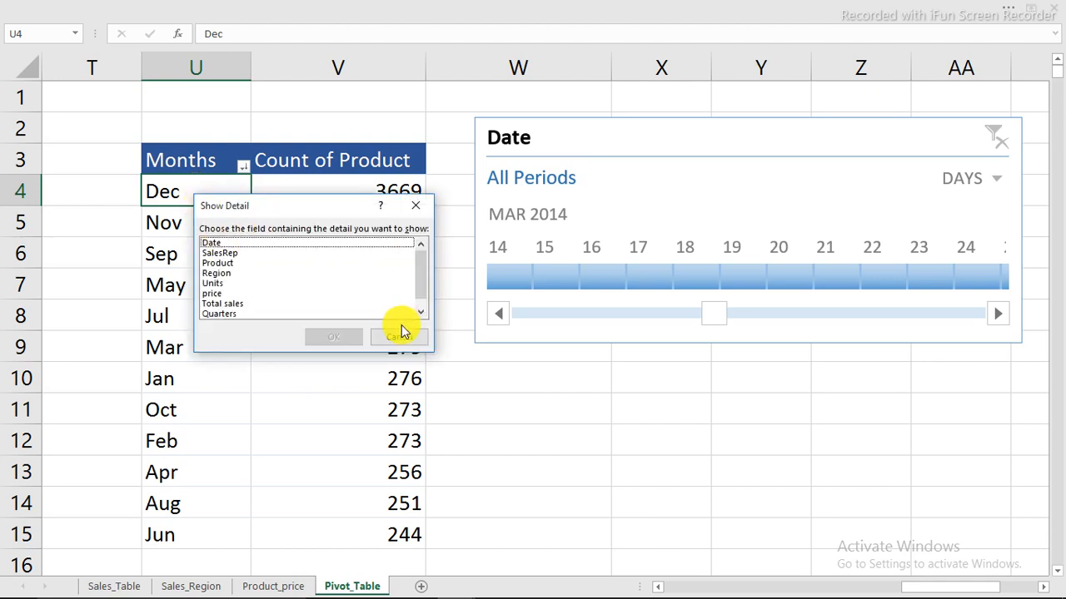
{"action": "left_click", "coordinate": [401, 335]}
{"action": "left_click", "coordinate": [485, 385]}
{"action": "left_click", "coordinate": [487, 403]}
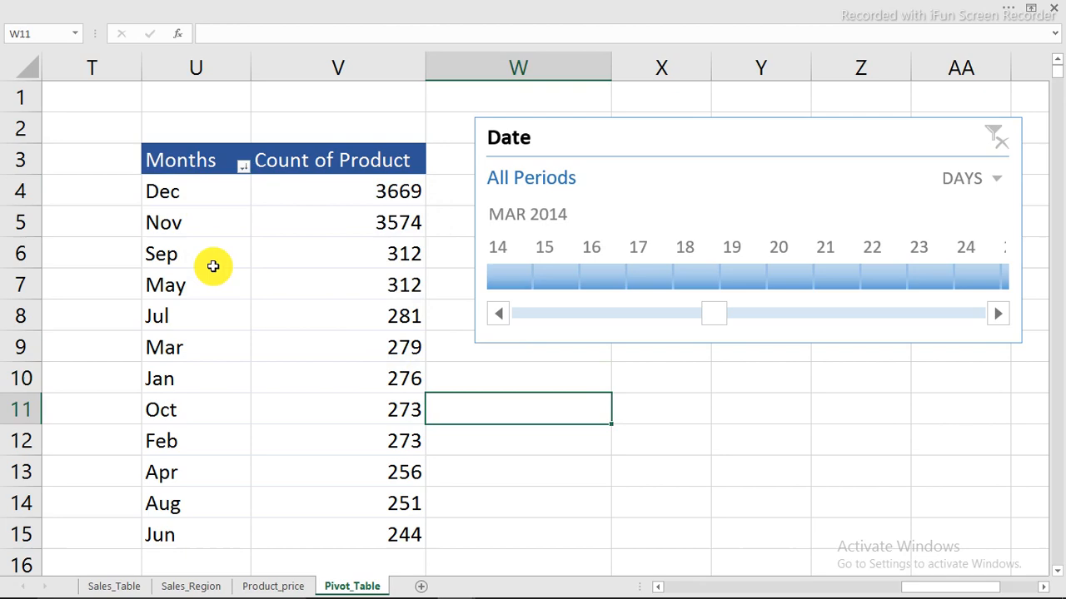
- Extract the source records behind December's product count to a new sheet and widen its Date column to fit the dates
{"action": "left_click", "coordinate": [206, 197]}
{"action": "left_click", "coordinate": [333, 191]}
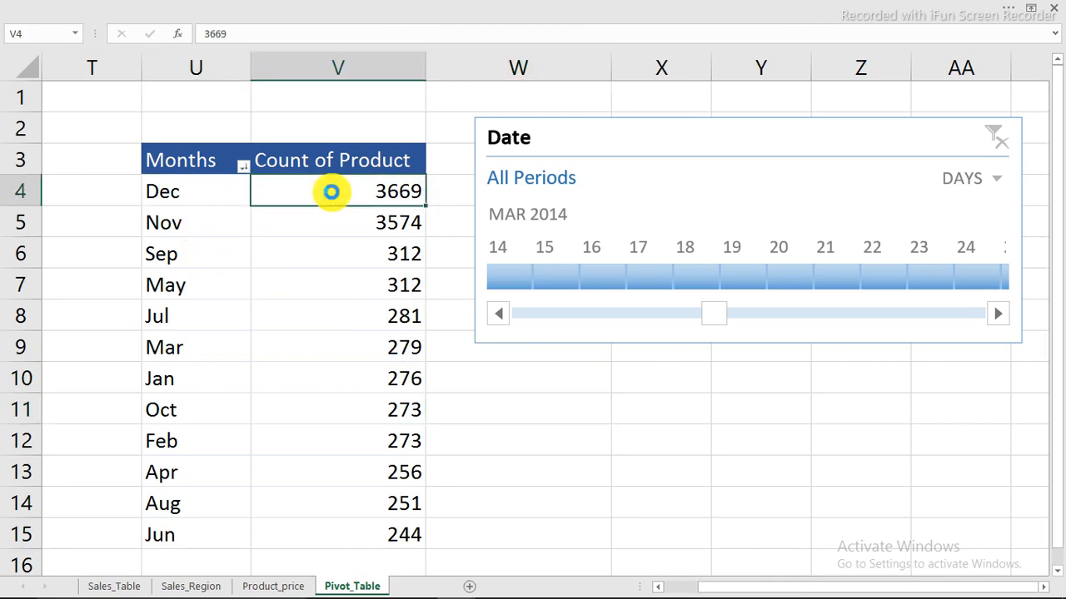
{"action": "double_click", "coordinate": [331, 191]}
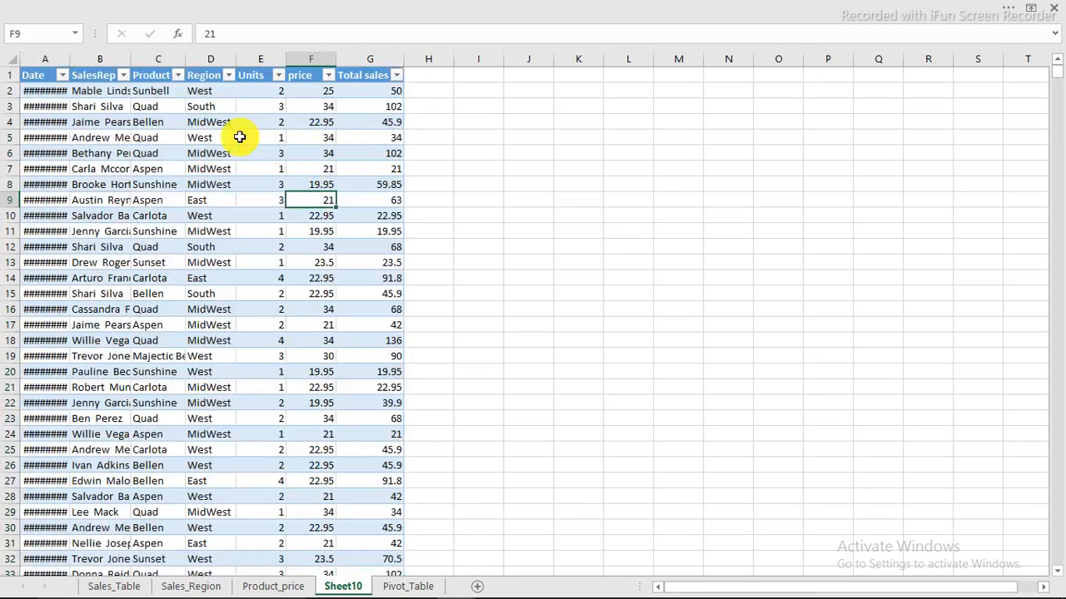
{"action": "double_click", "coordinate": [70, 55]}
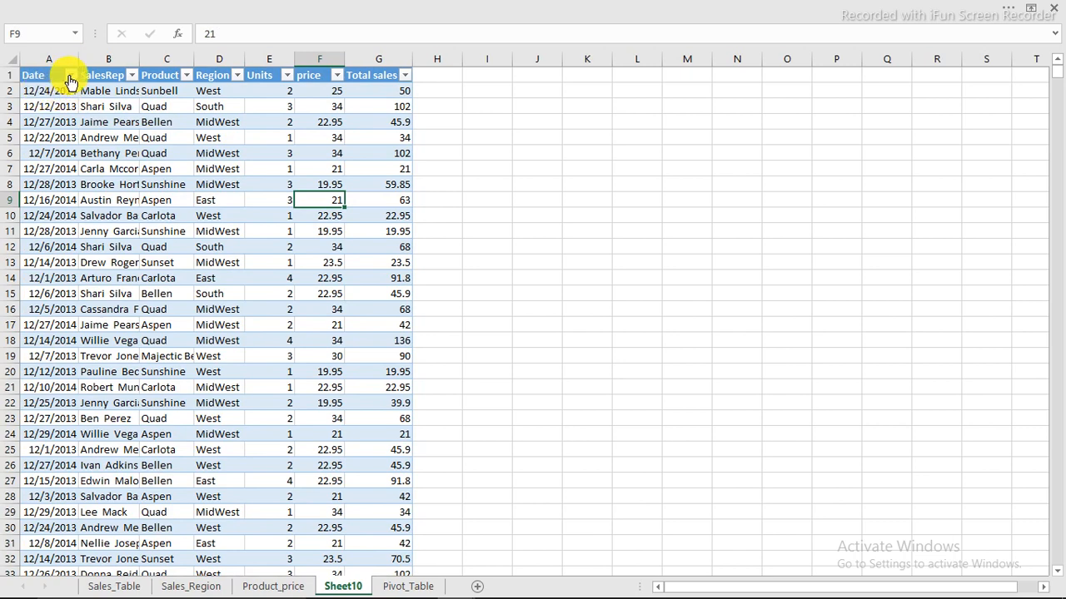
- Examine the years offered by the Date filter and the dates of the extracted December records
{"action": "left_click", "coordinate": [70, 76]}
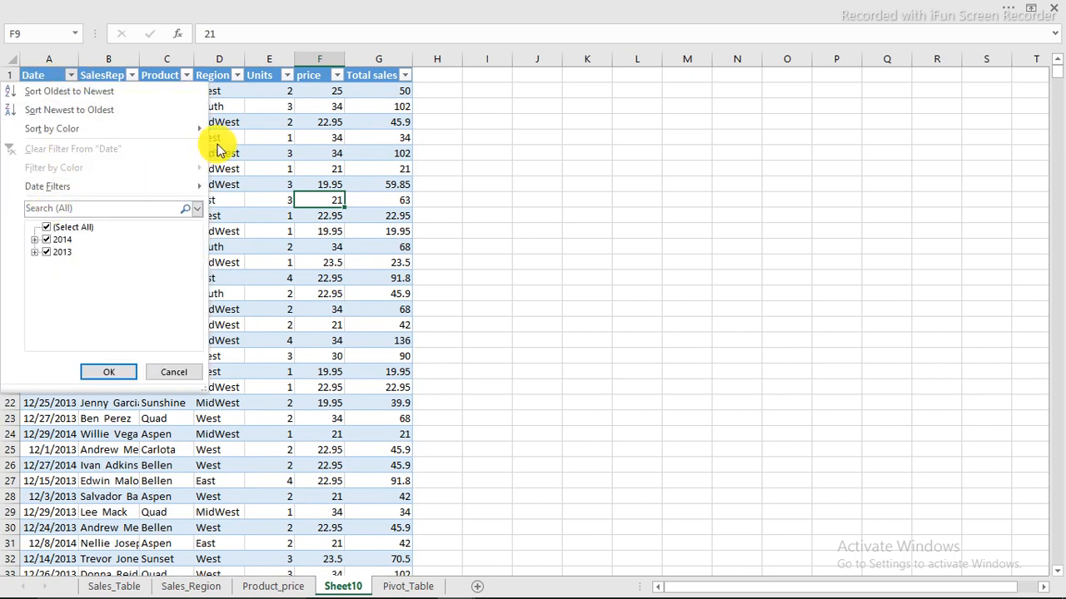
{"action": "key", "text": "Escape"}
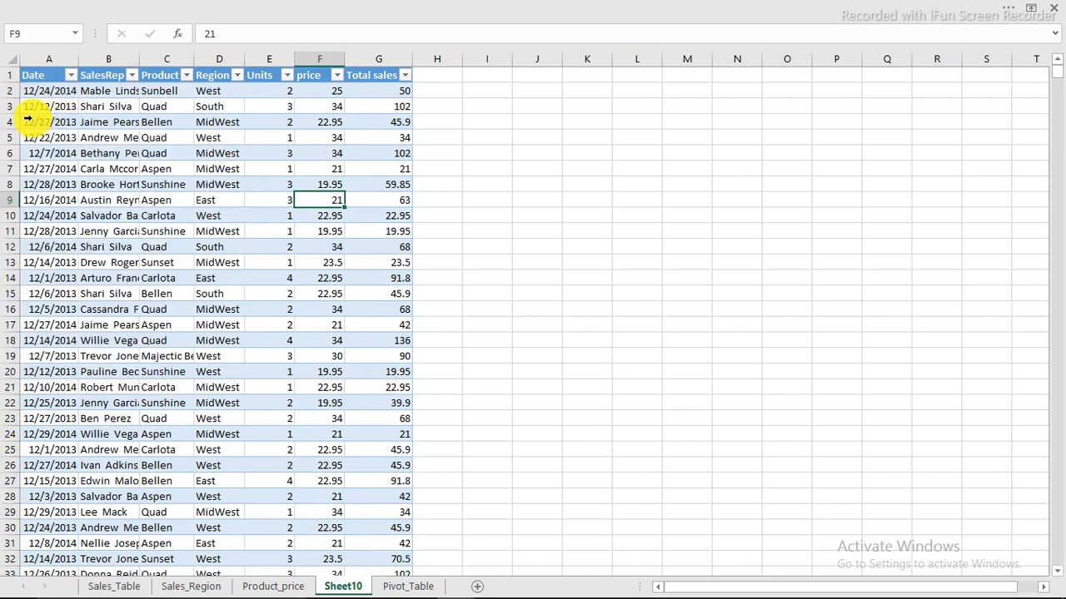
{"action": "scroll", "coordinate": [18, 391], "scroll_direction": "down", "scroll_amount": 5}
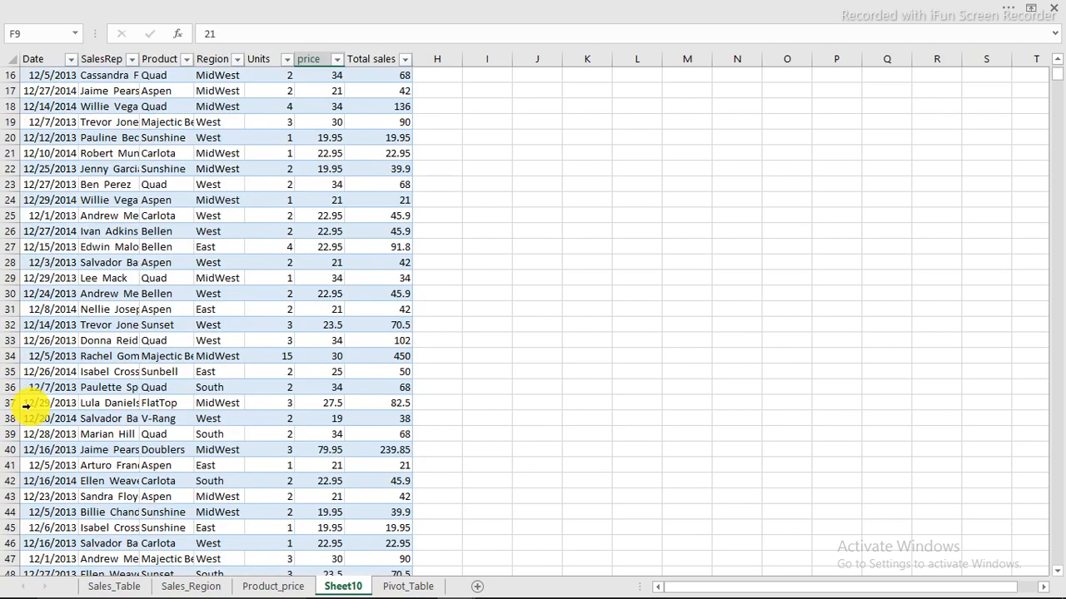
{"action": "scroll", "coordinate": [25, 405], "scroll_direction": "down", "scroll_amount": 5}
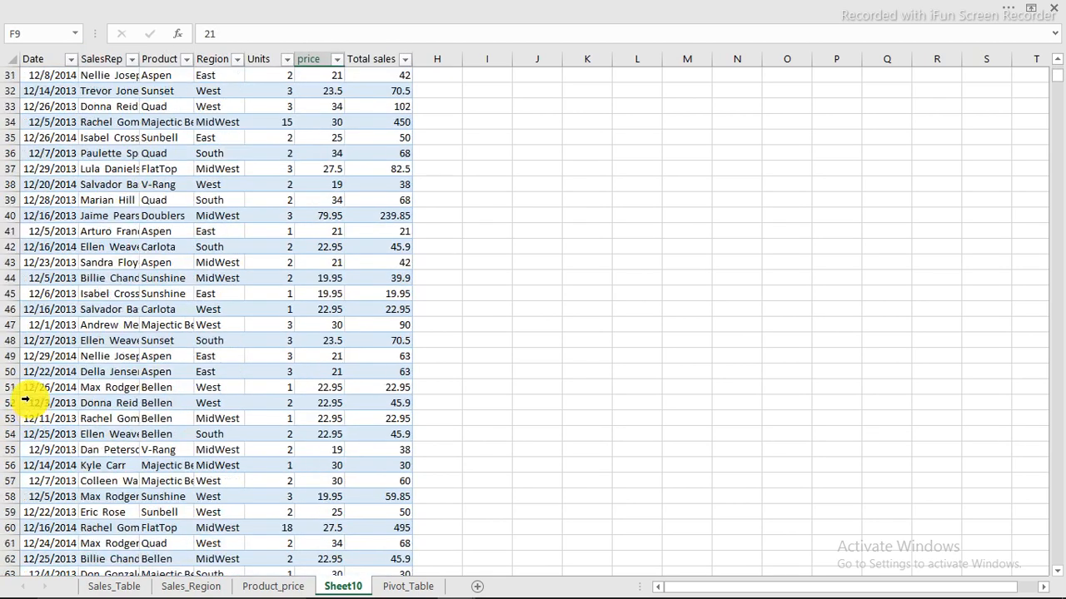
{"action": "scroll", "coordinate": [25, 400], "scroll_direction": "up", "scroll_amount": 10}
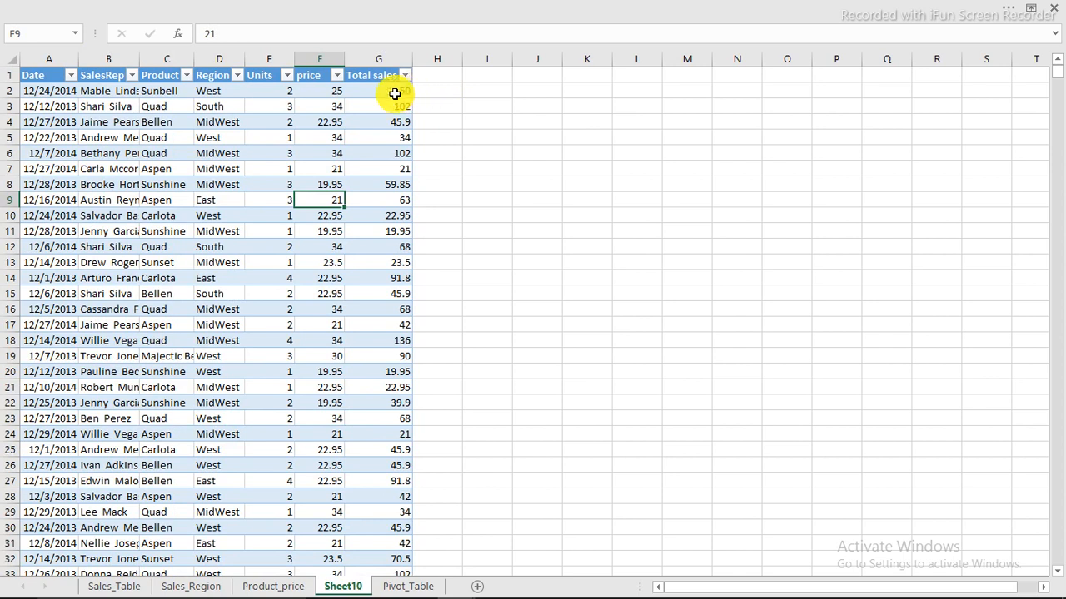
- Examine the Total sales and Units values of the first extracted records and open the Product_price sheet
{"action": "left_click", "coordinate": [395, 94]}
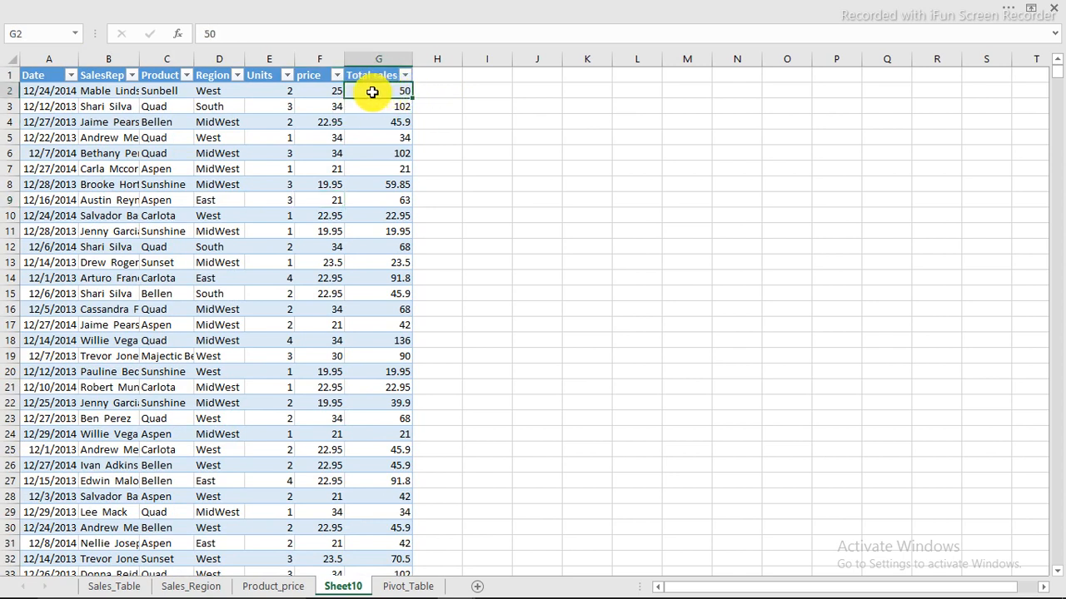
{"action": "left_click", "coordinate": [269, 90]}
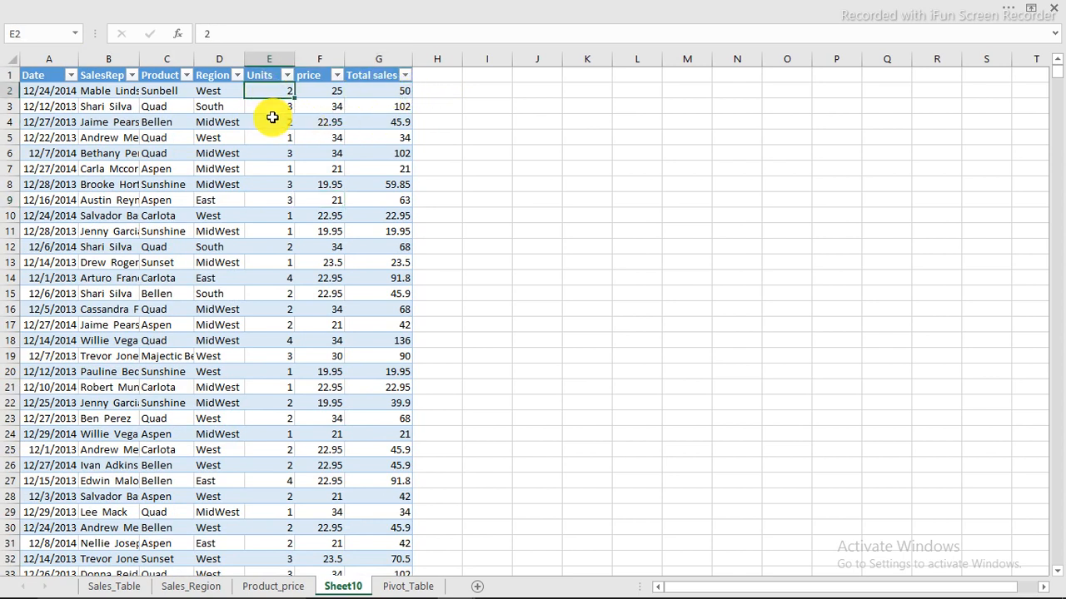
{"action": "left_click", "coordinate": [272, 120]}
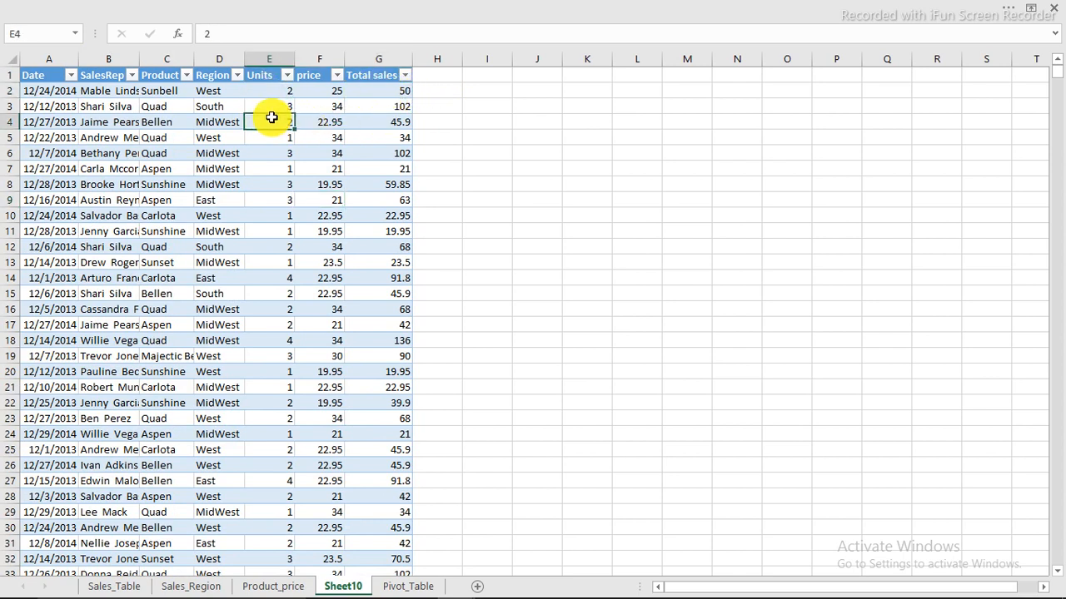
{"action": "left_click", "coordinate": [274, 587]}
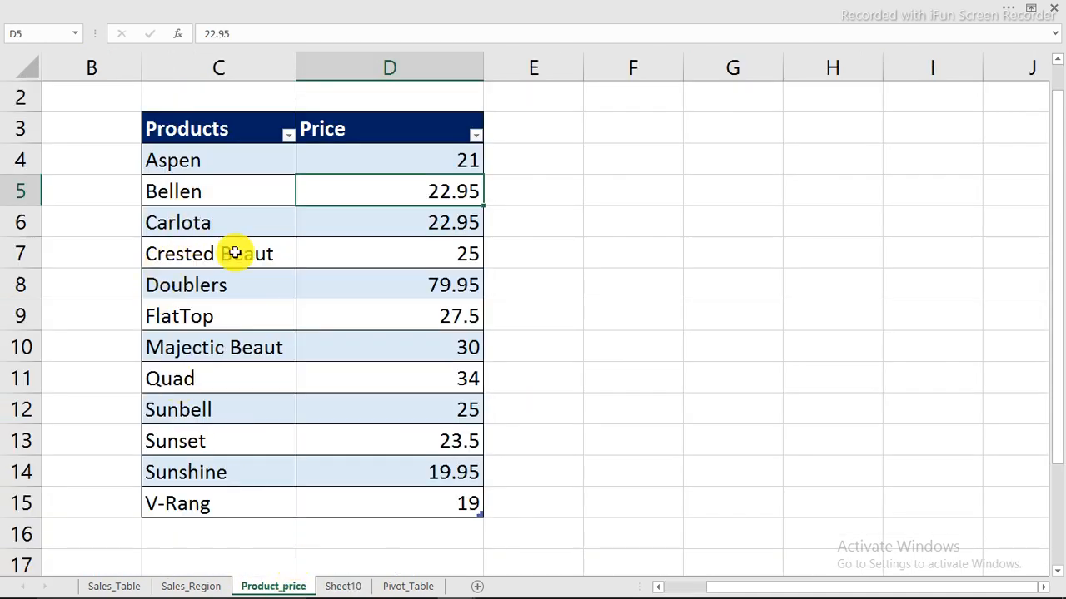
- Extract the source records behind June's product count in the pivot table to a new sheet and widen its Date column to fit
{"action": "left_click", "coordinate": [408, 587]}
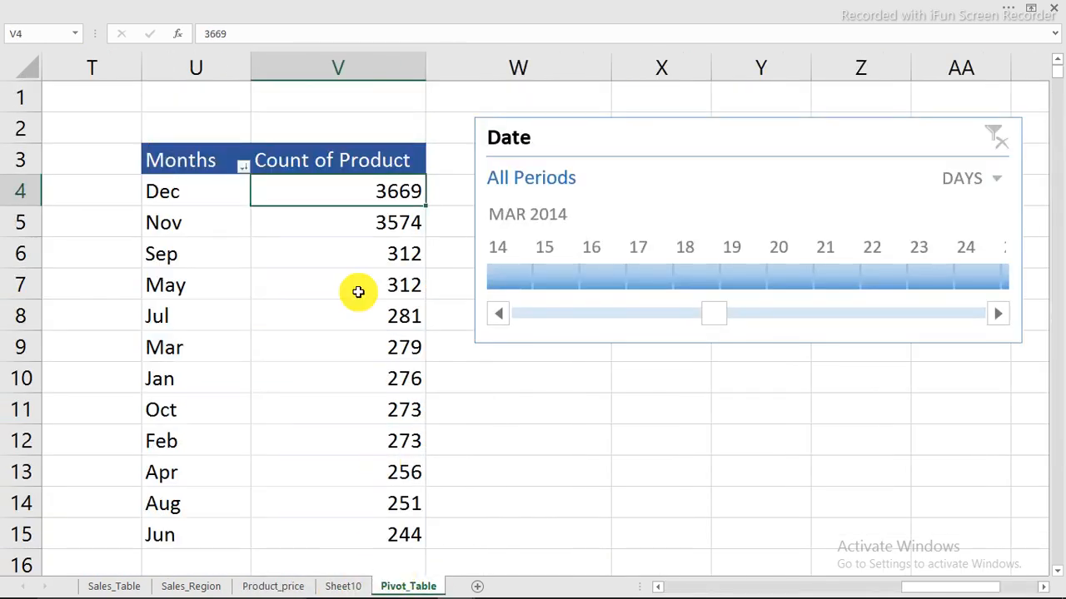
{"action": "left_click", "coordinate": [404, 537]}
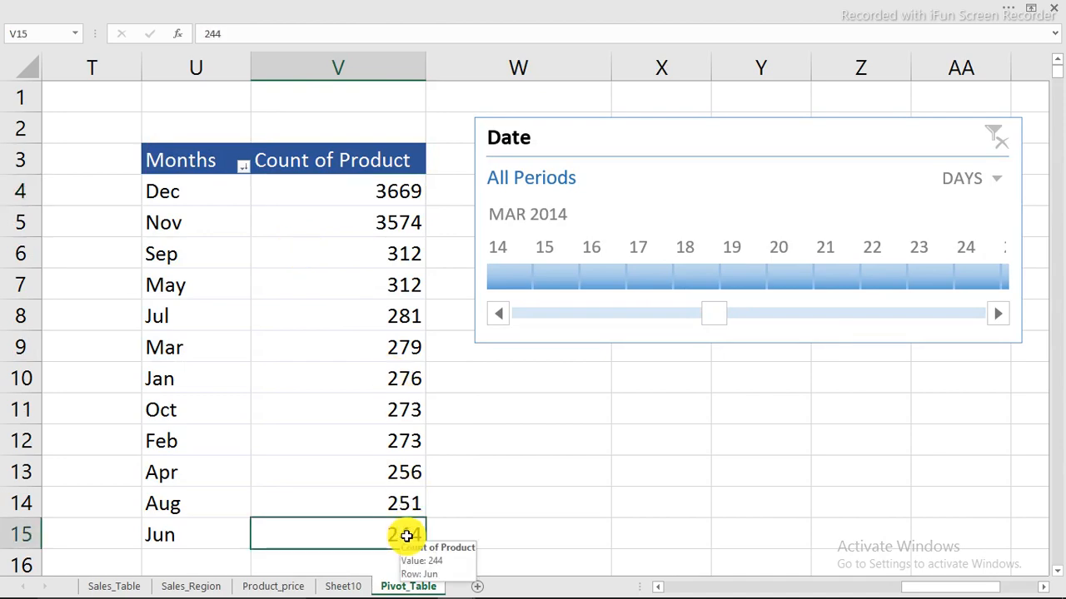
{"action": "double_click", "coordinate": [404, 535]}
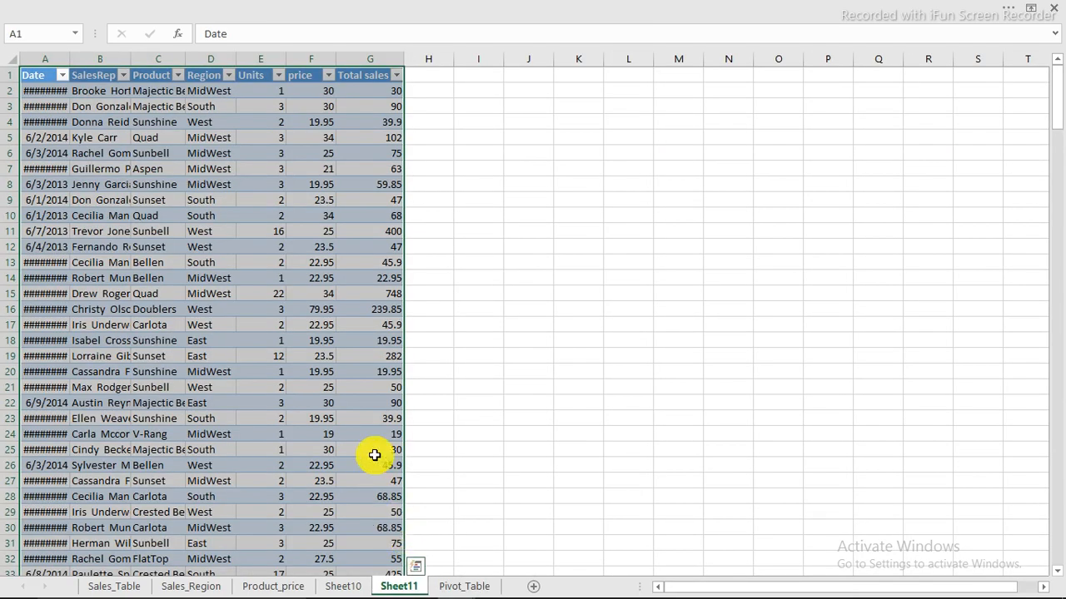
{"action": "left_click", "coordinate": [341, 138]}
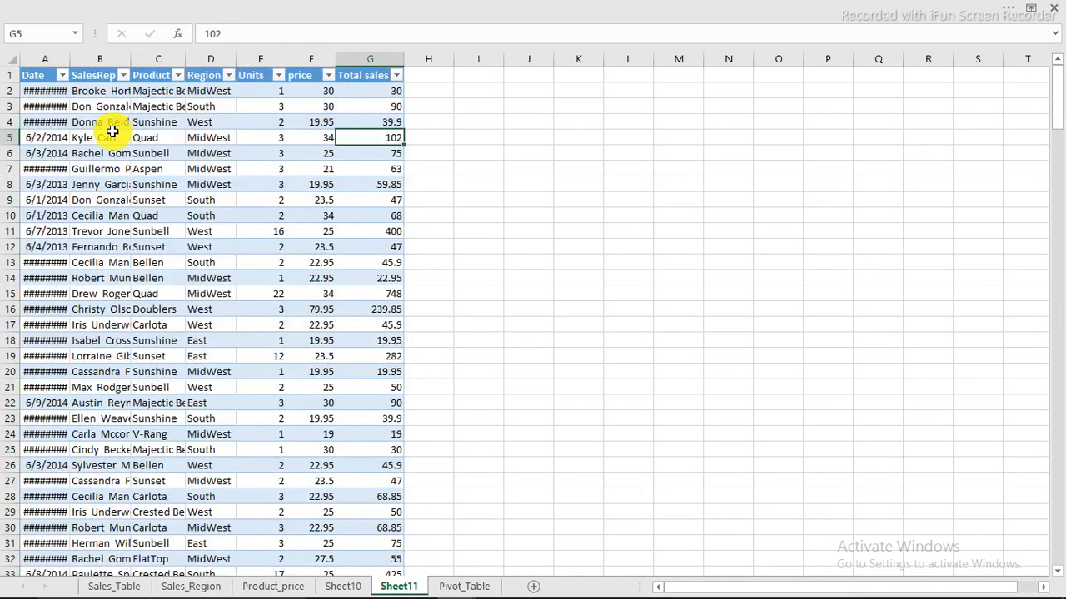
{"action": "double_click", "coordinate": [69, 58]}
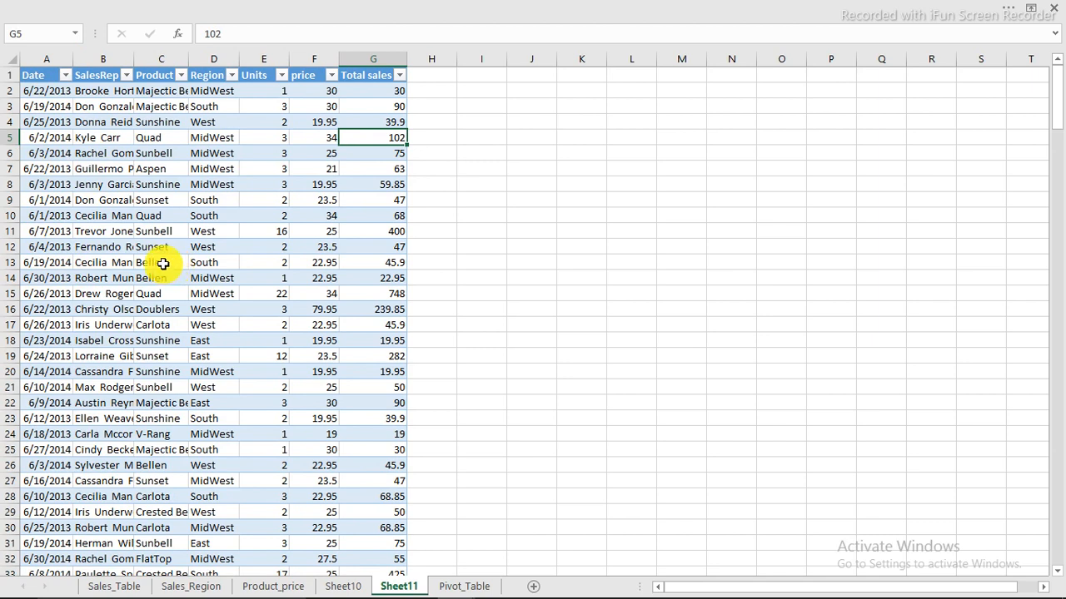
- Examine the Region, Product and Units values of the extracted June records
{"action": "left_click", "coordinate": [197, 232]}
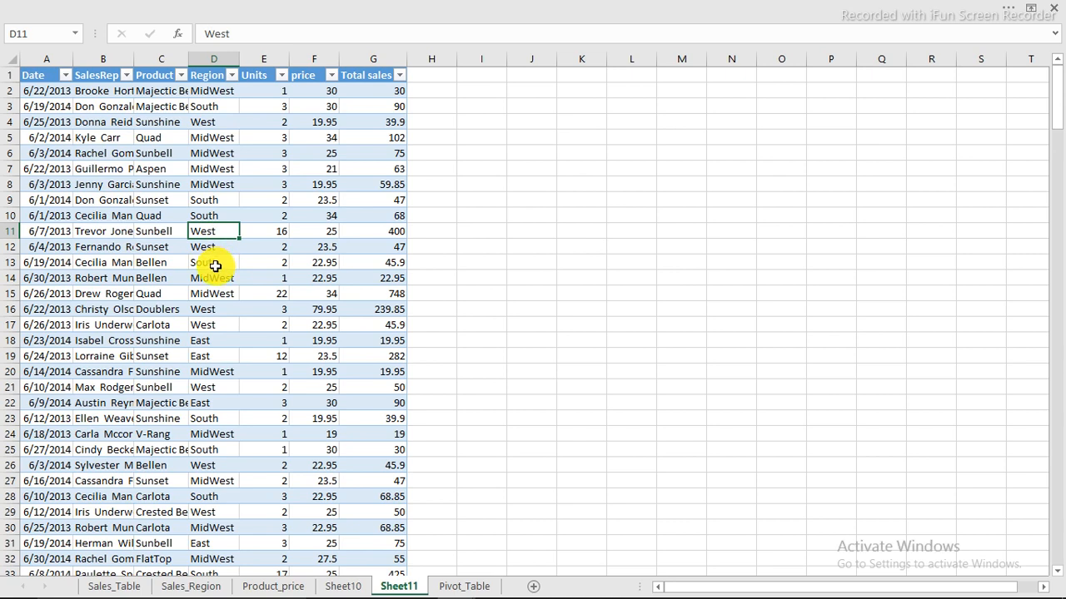
{"action": "left_click", "coordinate": [215, 266]}
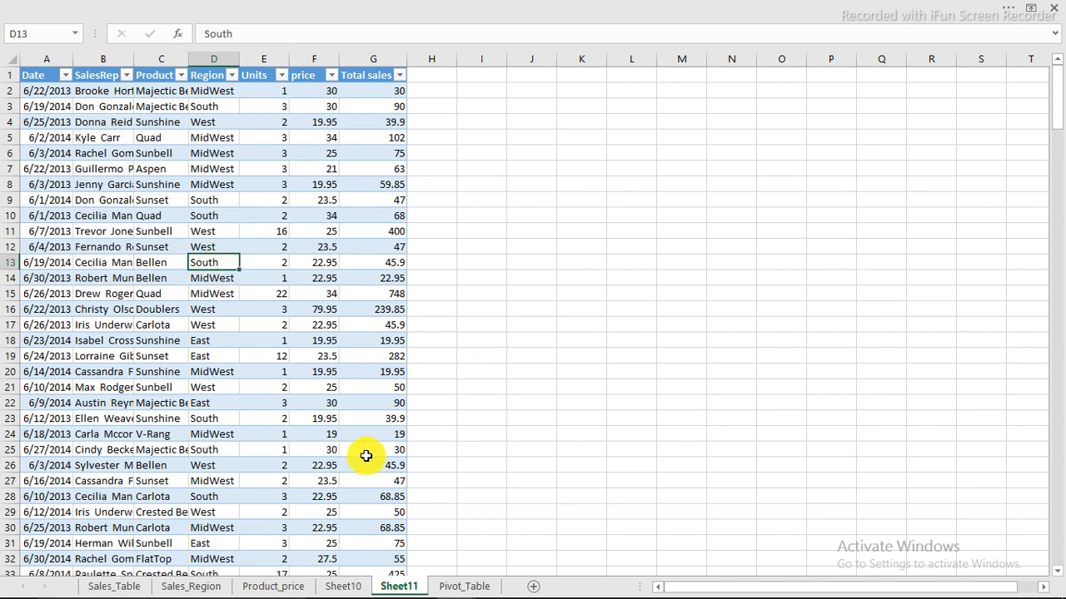
{"action": "left_click", "coordinate": [164, 385]}
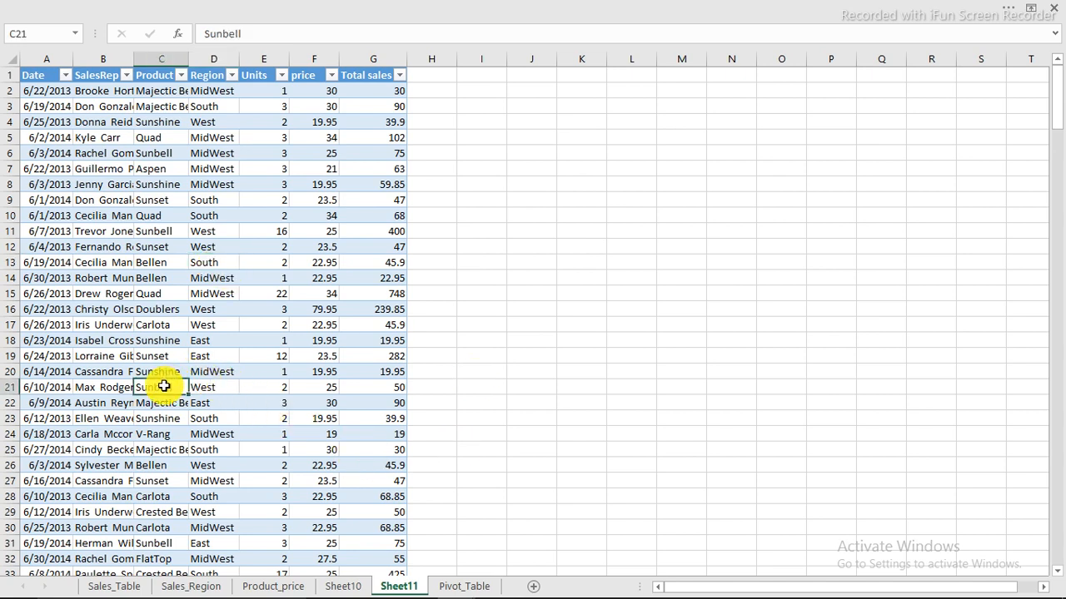
{"action": "left_click", "coordinate": [152, 261]}
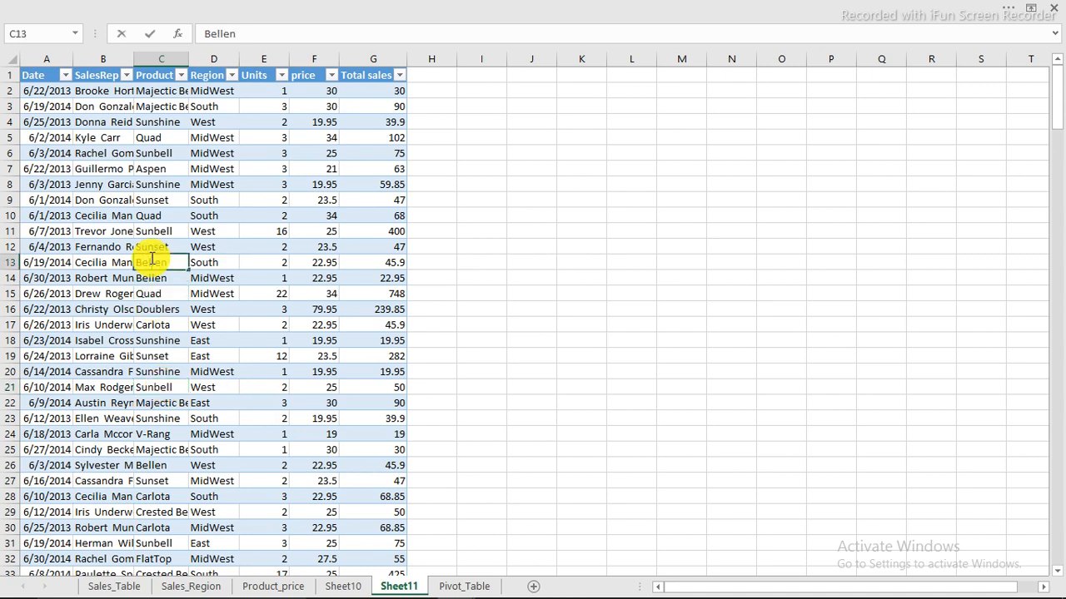
{"action": "left_click", "coordinate": [251, 265]}
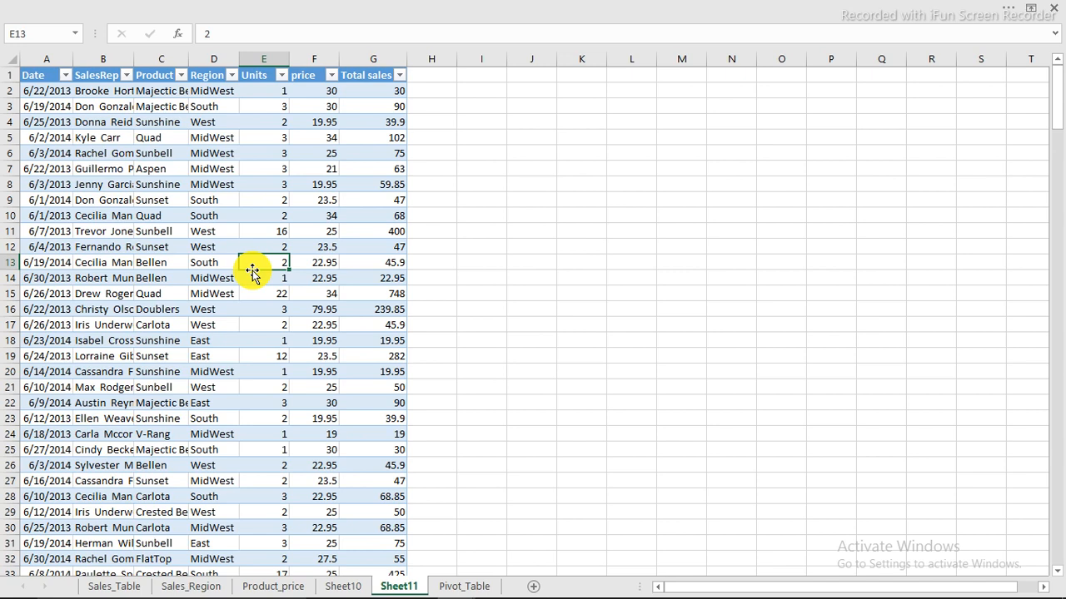
{"action": "left_click", "coordinate": [267, 324]}
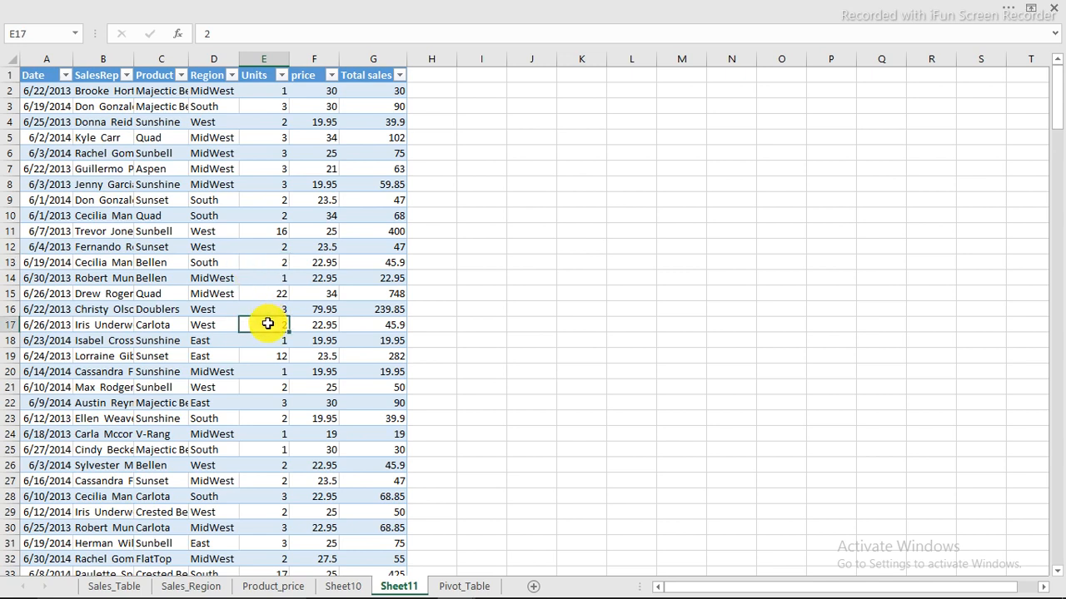